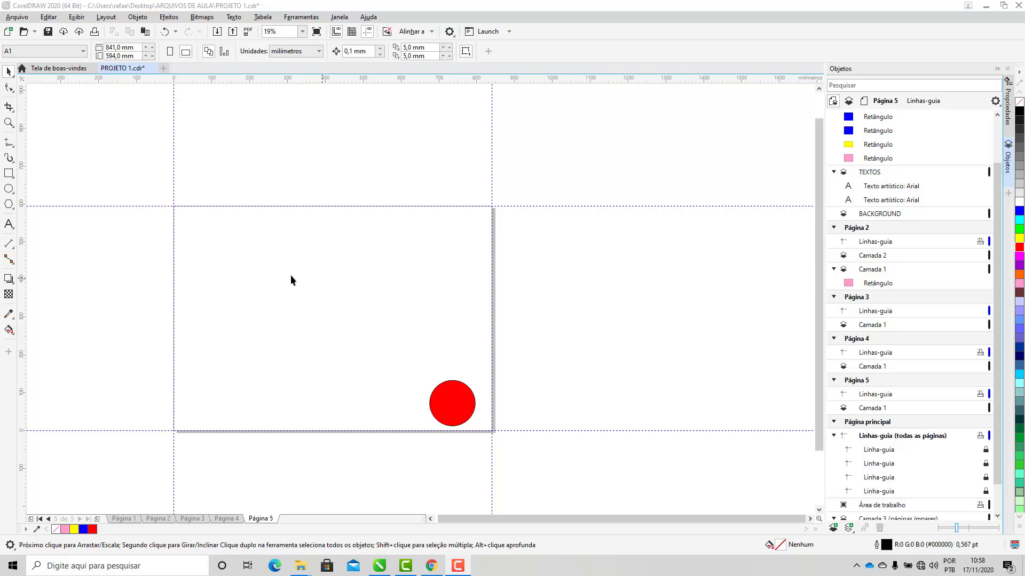
- Delete the red circle from page 5
click(284, 217)
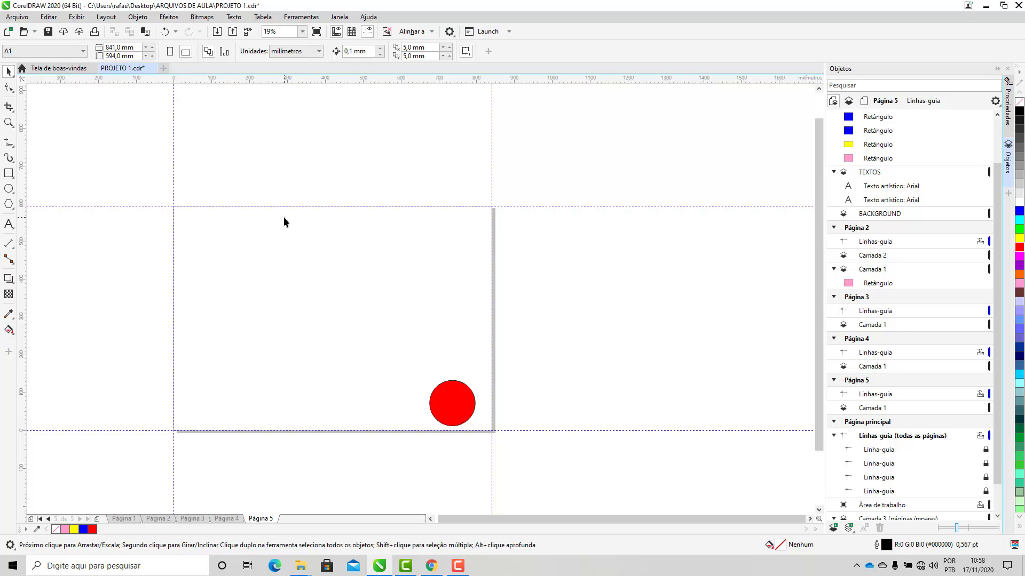
scroll(411, 256, down, 1)
scroll(331, 319, up, 1)
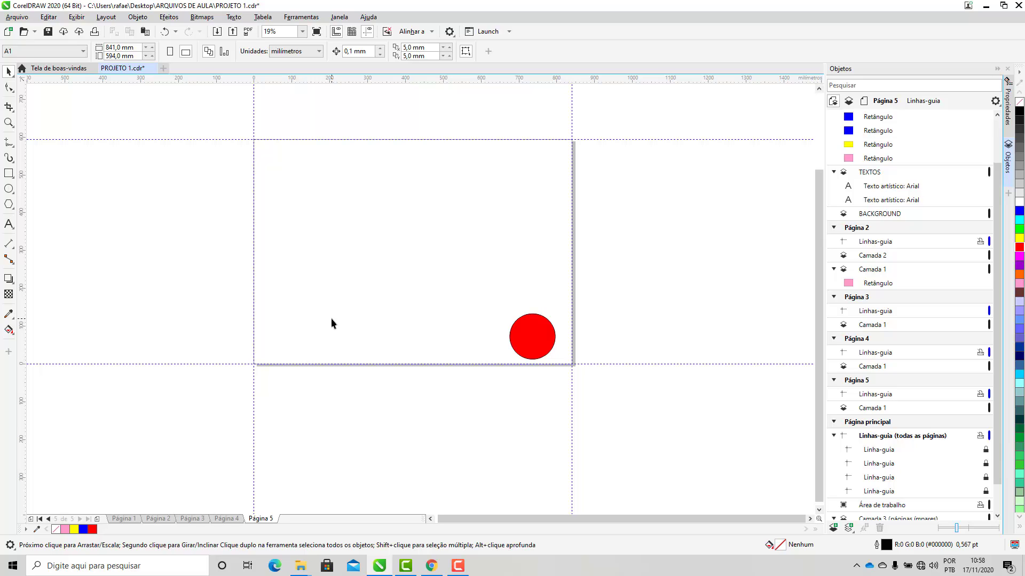
click(517, 348)
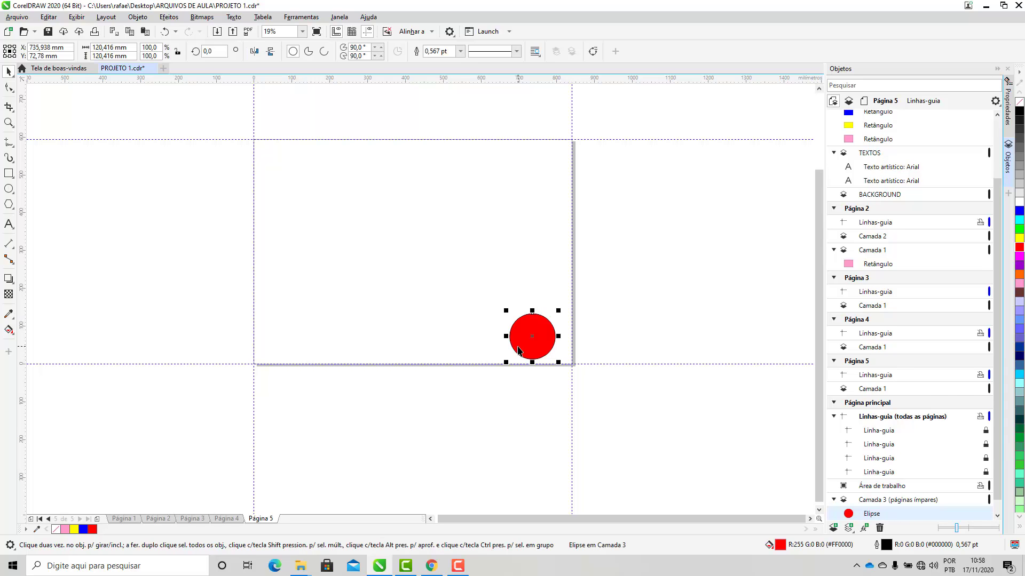
key(Delete)
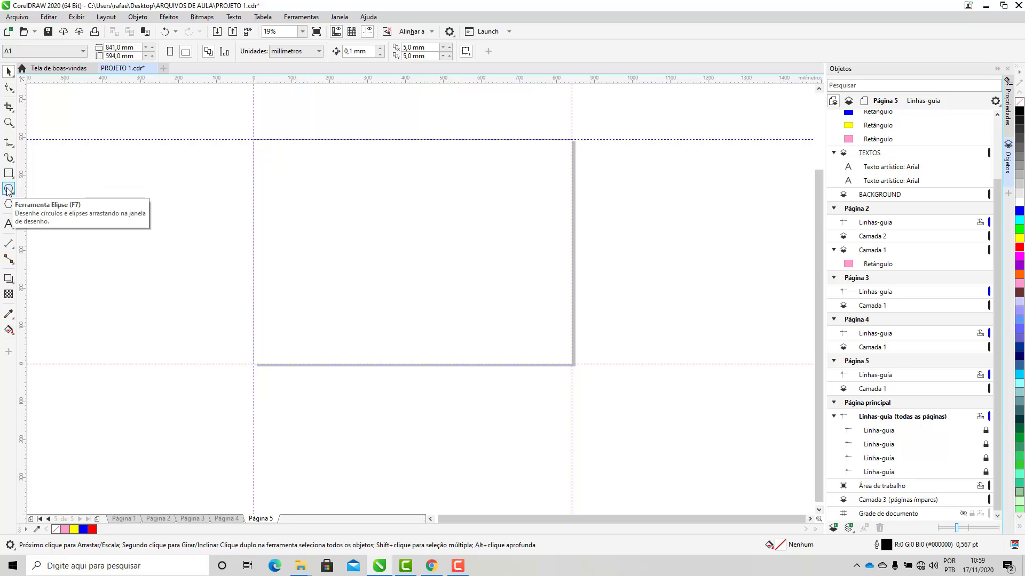
key(F6)
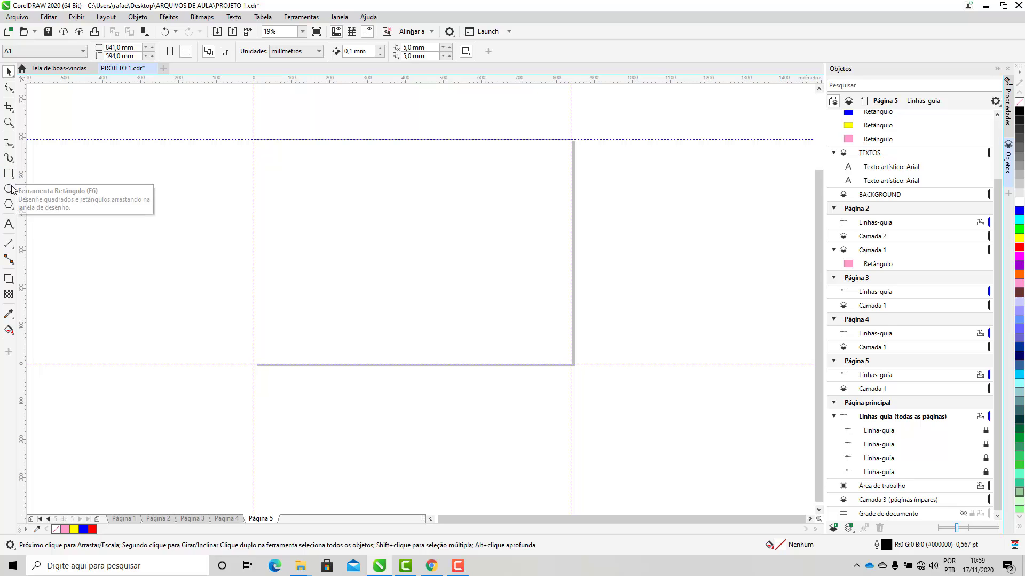
click(9, 174)
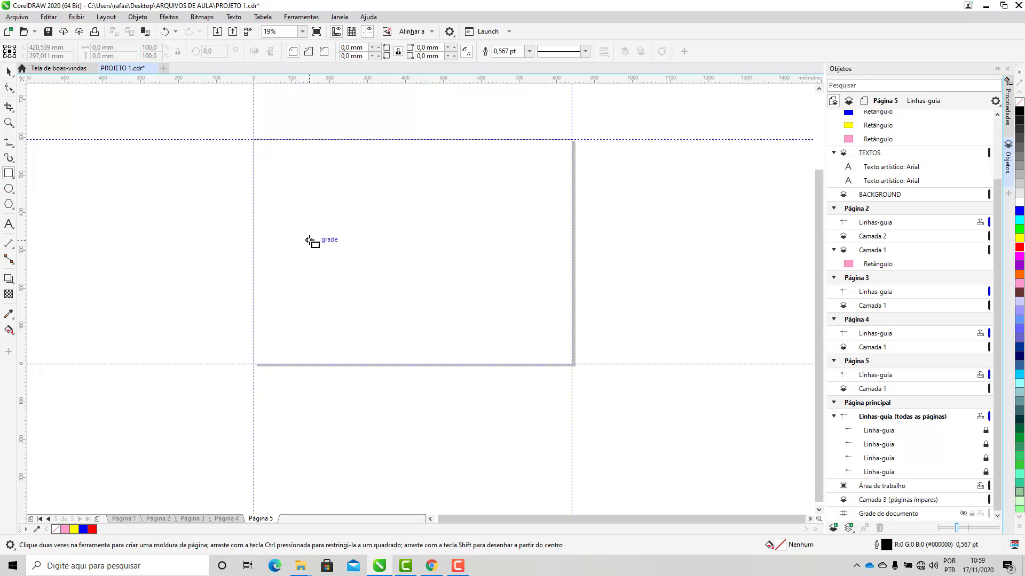
drag(326, 212, 507, 310)
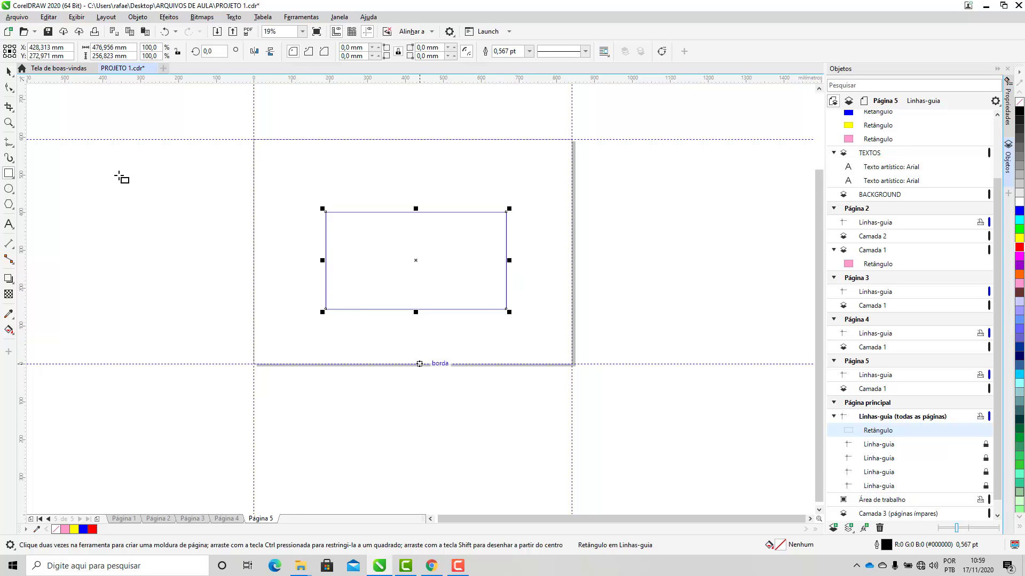
click(9, 70)
click(165, 220)
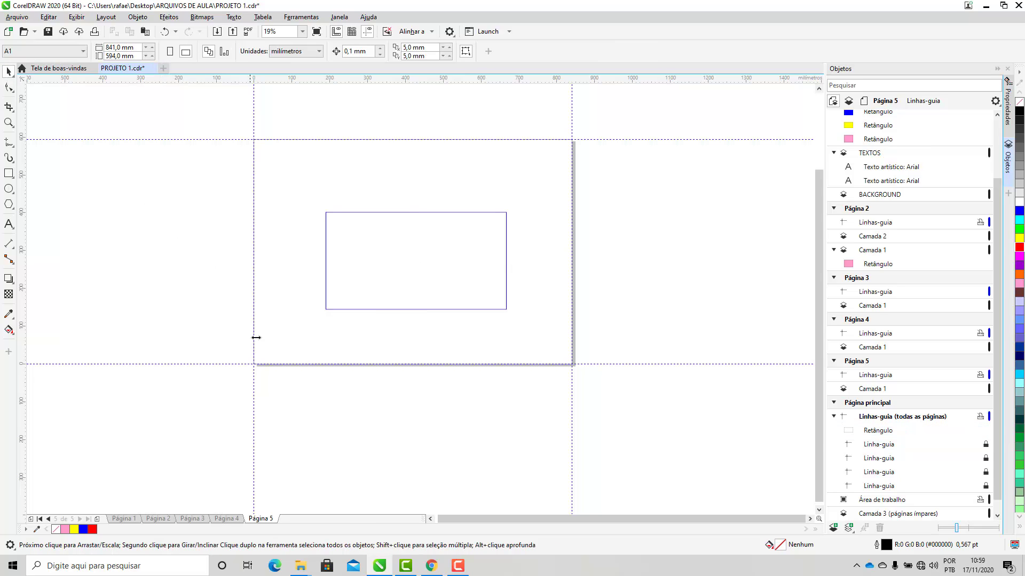
click(386, 279)
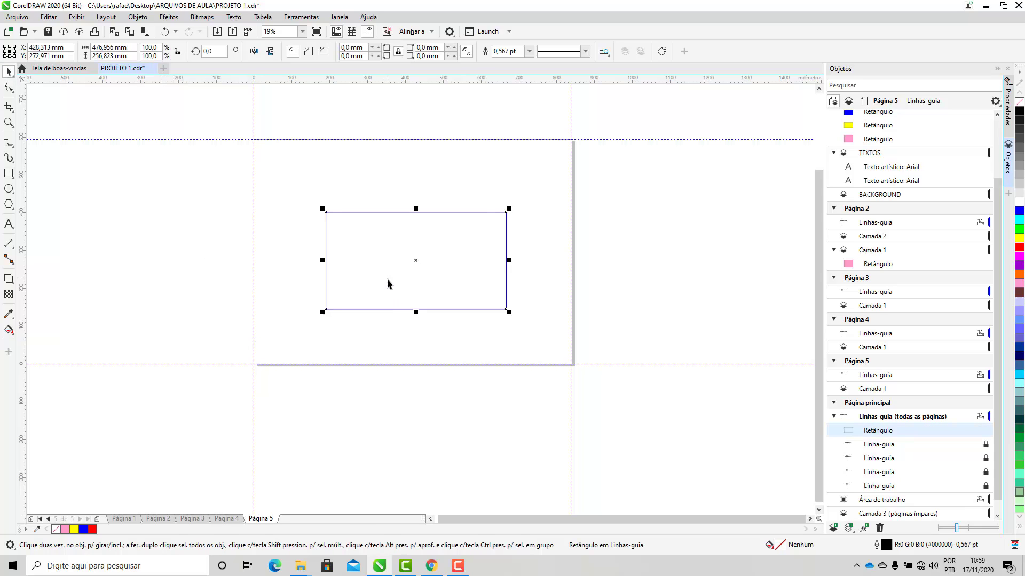
key(Delete)
- Switch to page 1 and move the pink and blue rectangles off the page to its right
scroll(886, 355, up, 1)
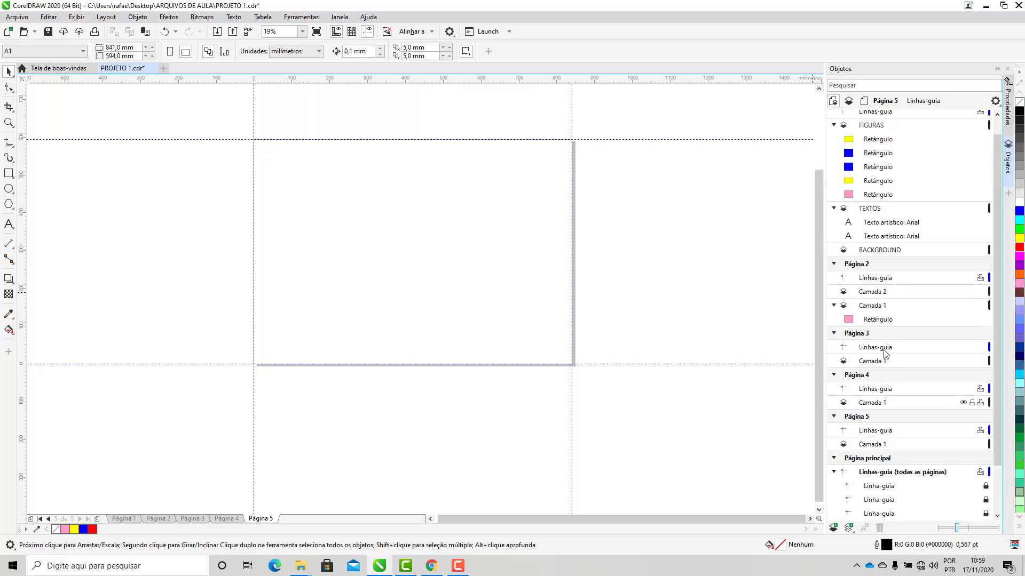
scroll(886, 355, up, 1)
click(870, 129)
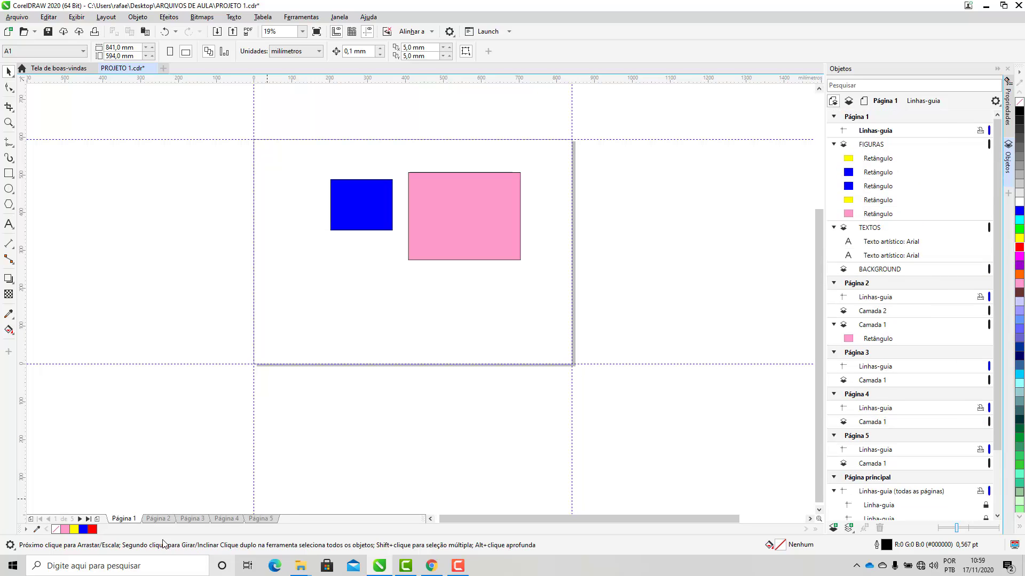
drag(421, 246, 686, 337)
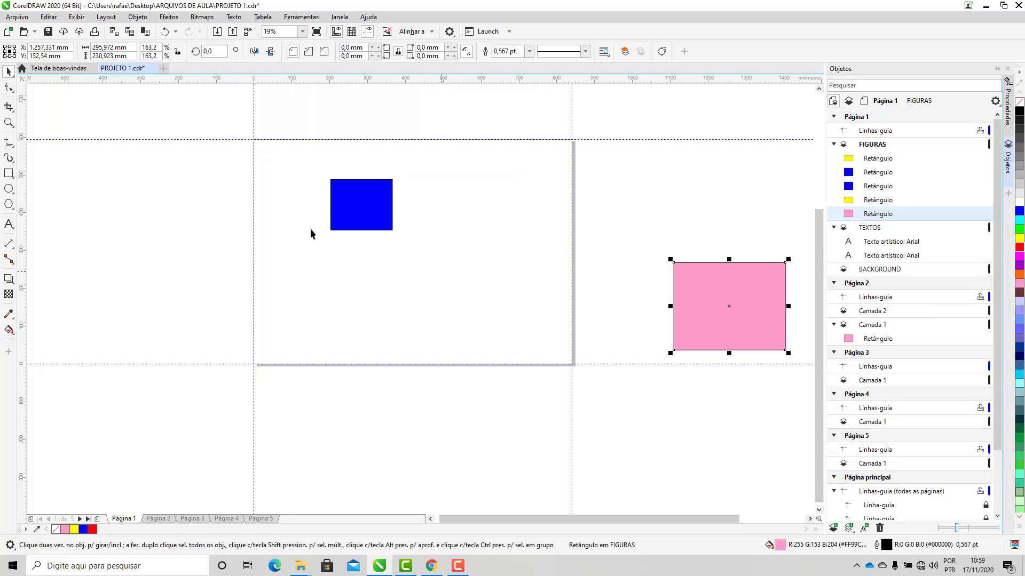
drag(356, 208, 739, 230)
click(336, 193)
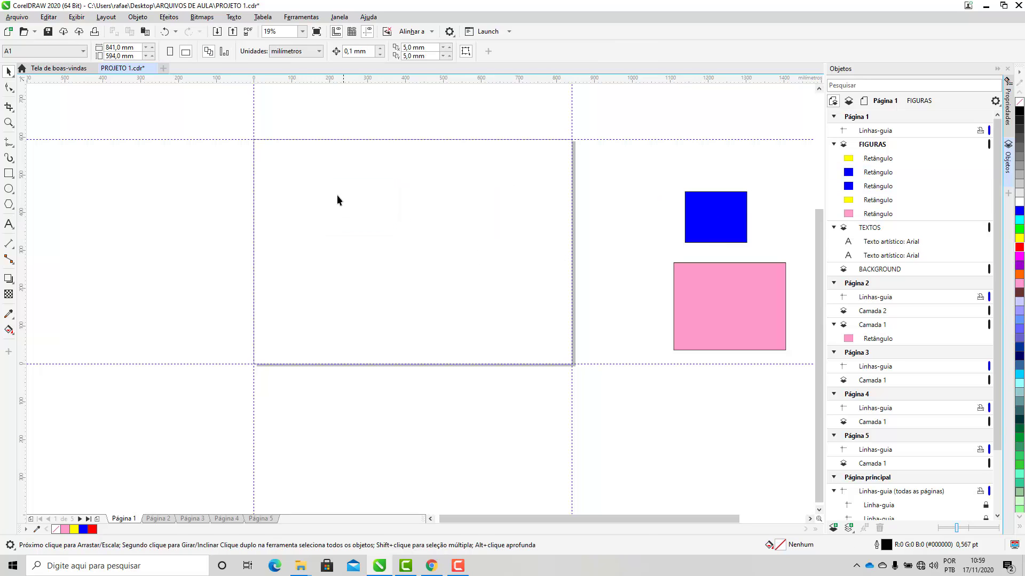
scroll(342, 221, up, 1)
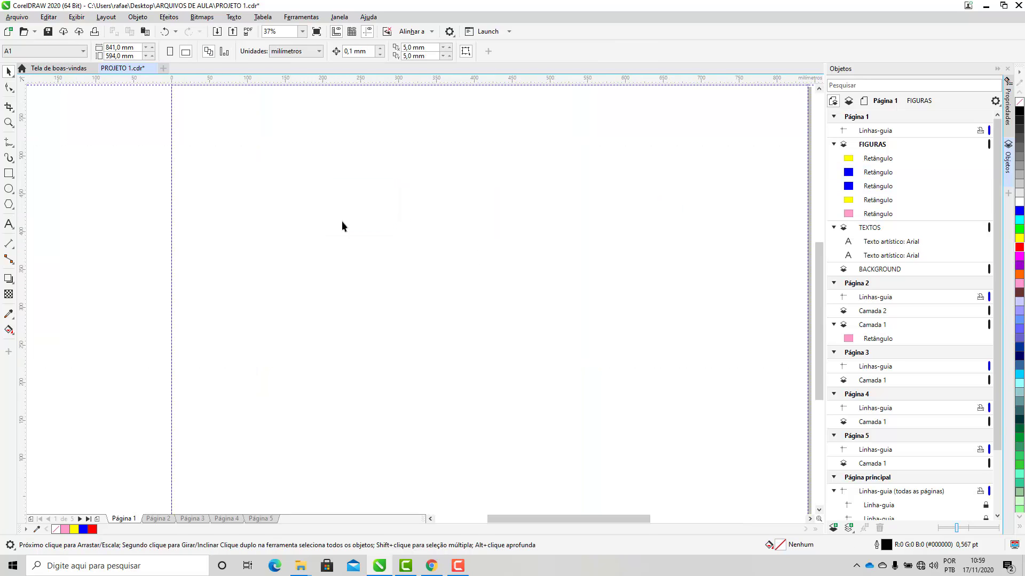
click(8, 174)
drag(302, 331, 442, 249)
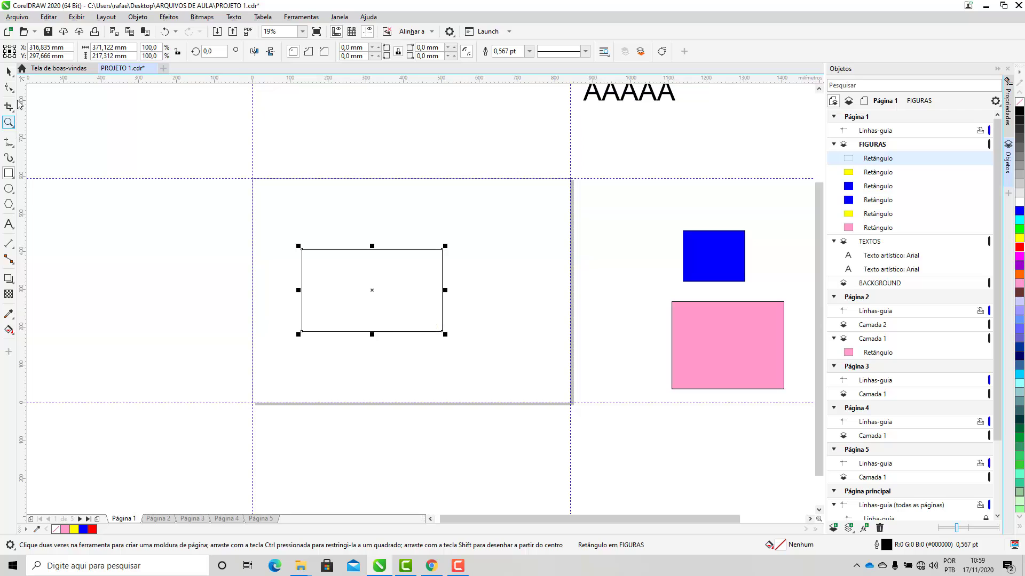
click(13, 74)
key(space)
click(401, 363)
click(392, 320)
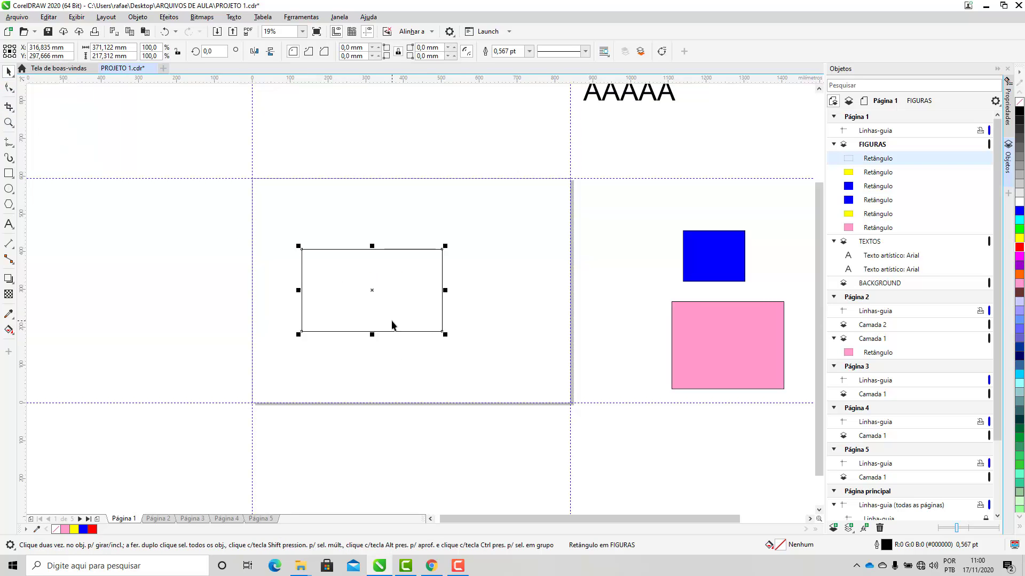
key(Delete)
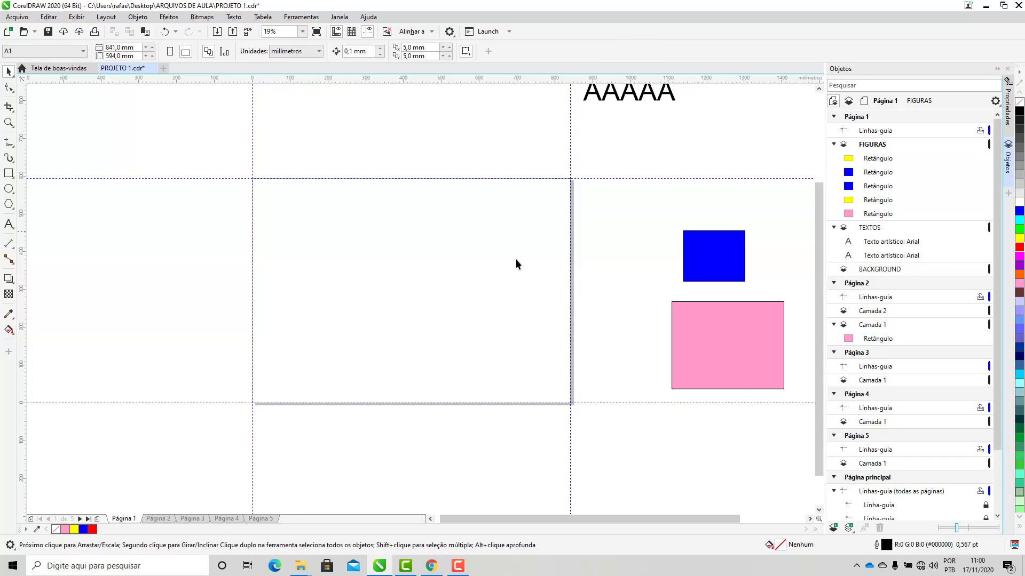
- Draw a perfect square about 322 mm per side on page 1 and shift it toward the page's left half
click(8, 173)
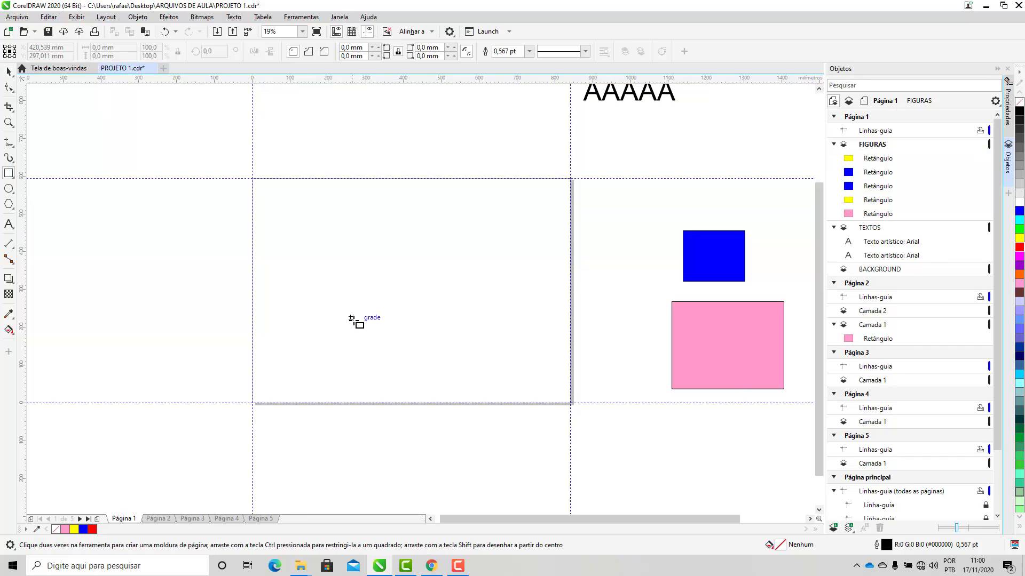
drag(340, 335, 461, 281)
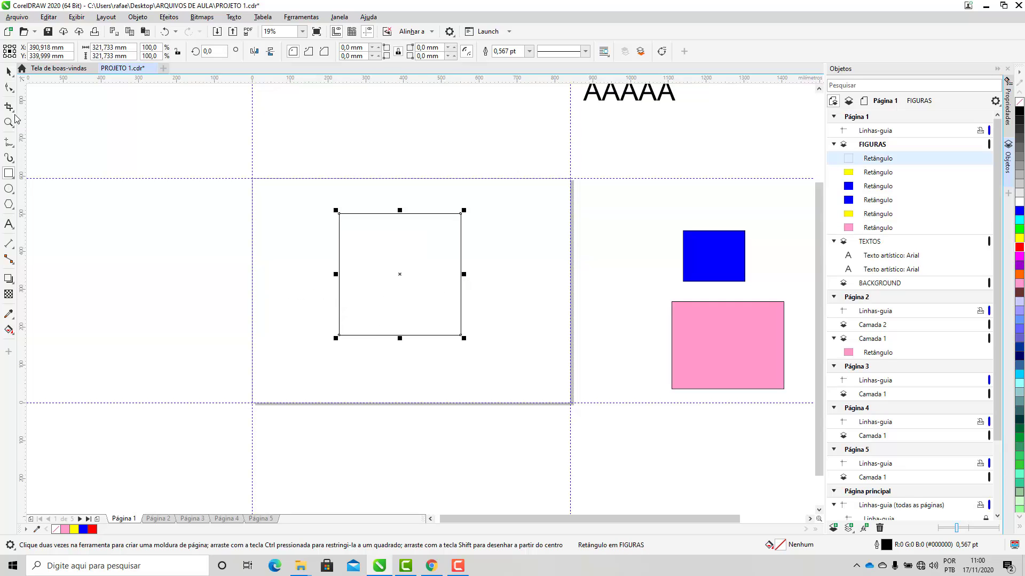
click(8, 71)
drag(443, 317, 401, 313)
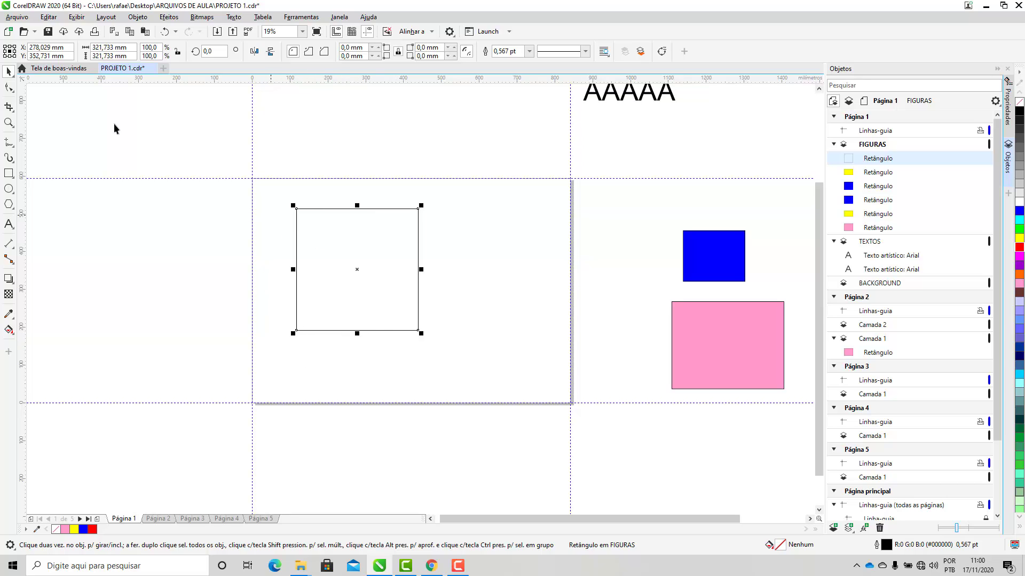
click(125, 114)
- Draw a perfect circle about 306 mm in diameter and position it just right of the square
click(9, 189)
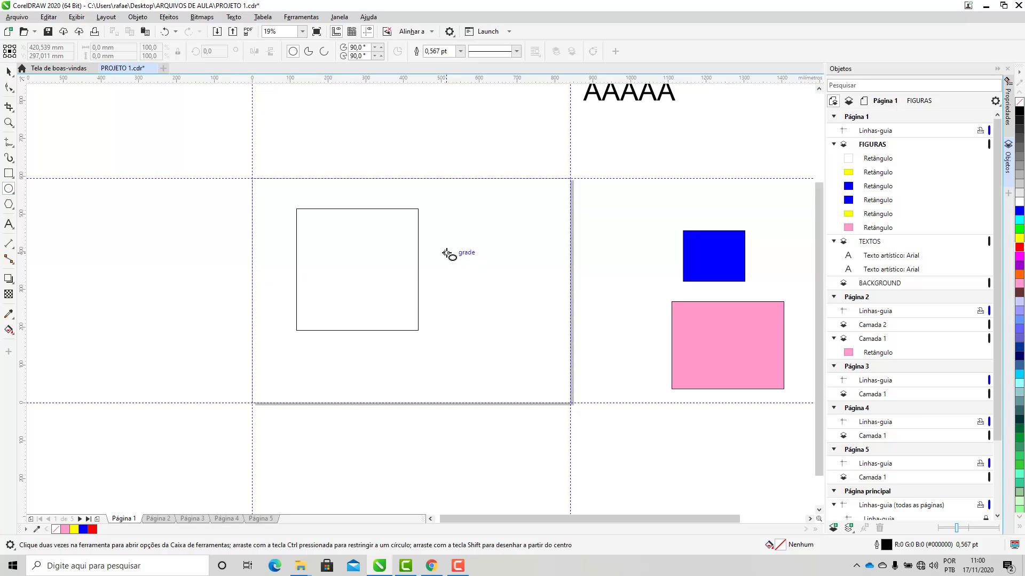
drag(447, 253, 534, 238)
drag(534, 342, 546, 370)
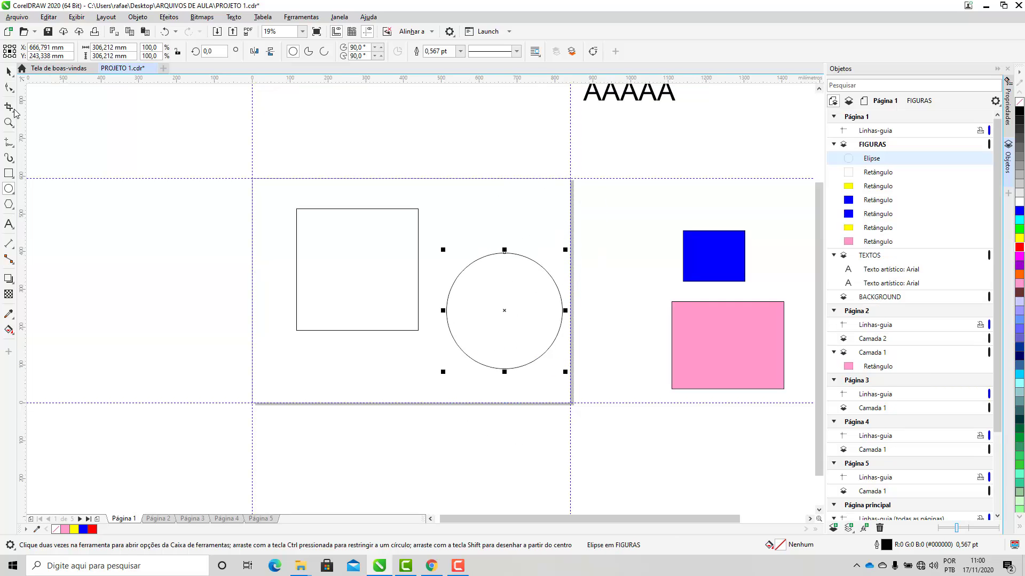
click(10, 73)
drag(478, 286, 466, 240)
click(365, 264)
click(449, 368)
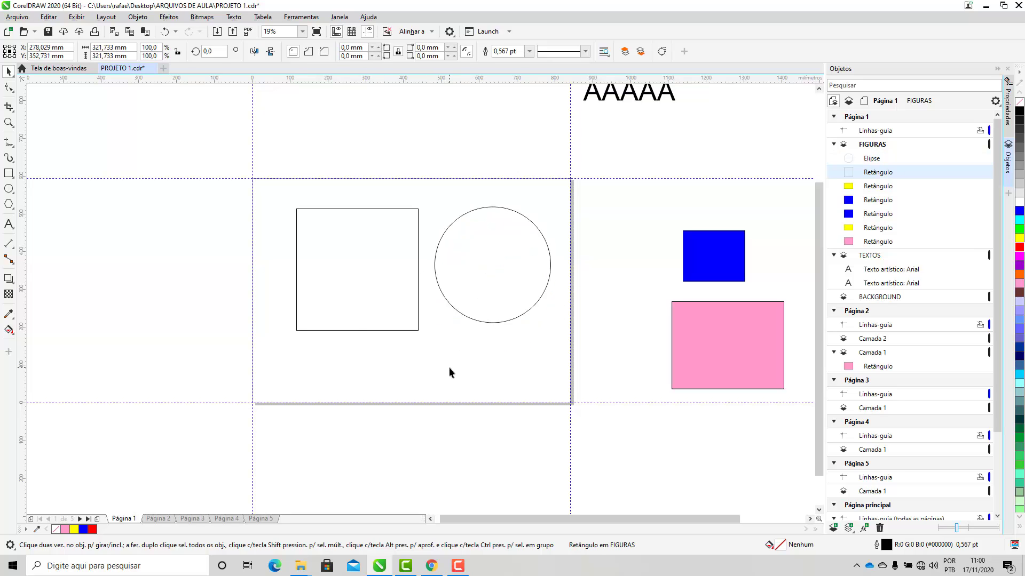
- Move the square off the page to its left and place the circle below the square
click(355, 281)
click(494, 257)
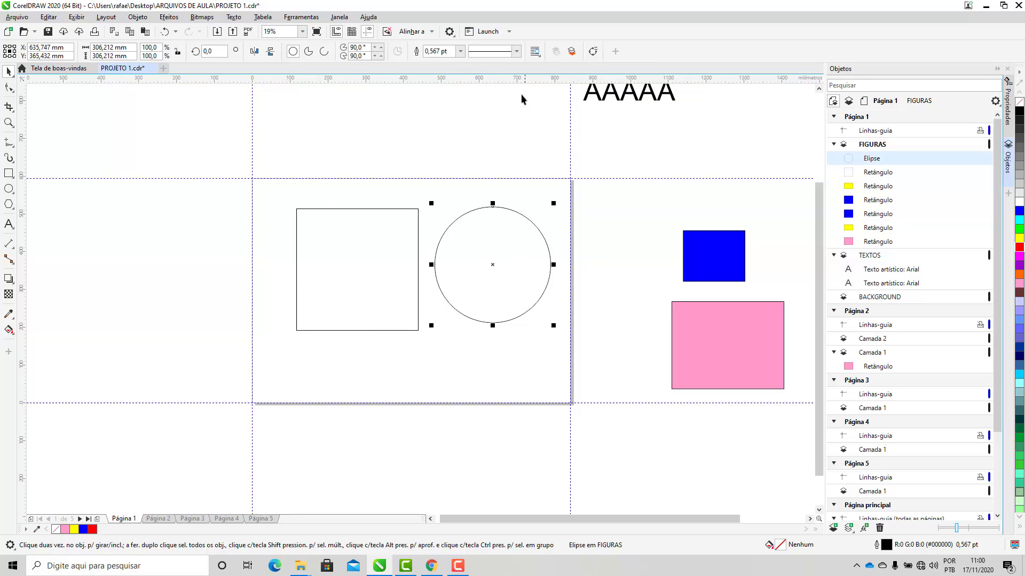
drag(388, 263, 153, 259)
drag(547, 283, 476, 318)
click(495, 254)
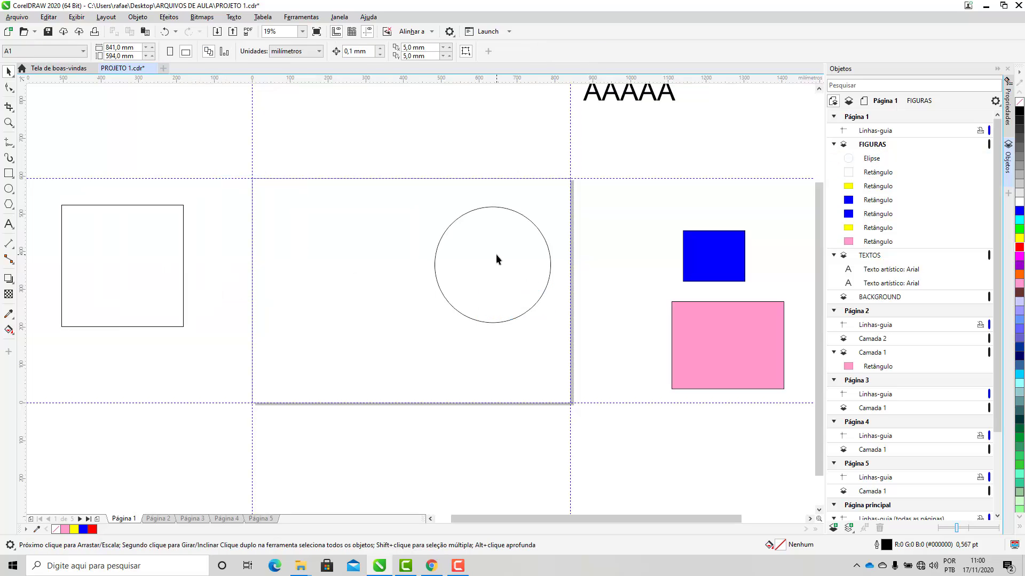
drag(496, 254, 131, 481)
scroll(190, 351, down, 1)
click(162, 295)
mouse_move(162, 295)
mouse_down()
mouse_move(172, 327)
mouse_move(163, 311)
mouse_up()
scroll(245, 336, up, 1)
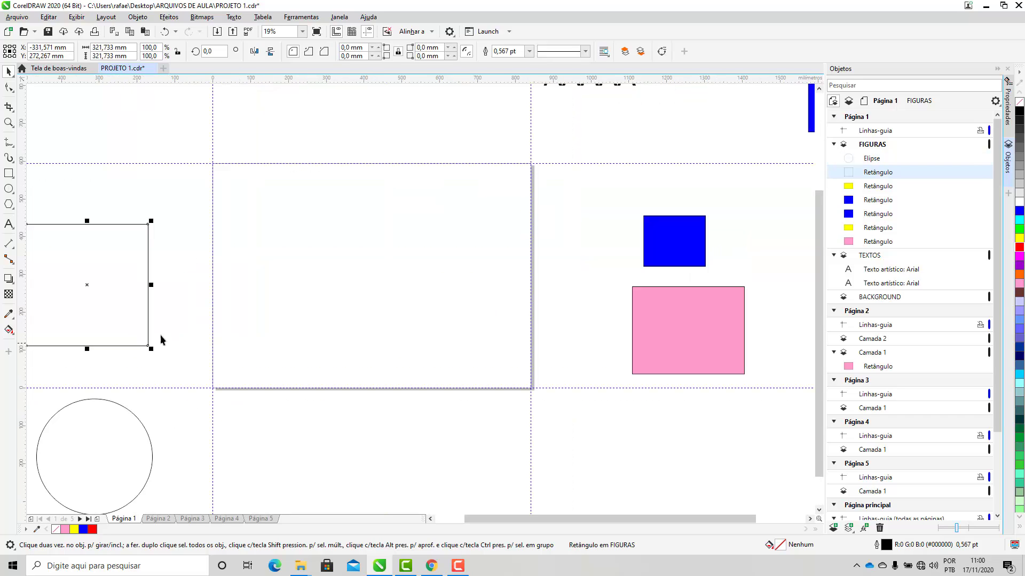
- Draw a regular 8-sided polygon about 365 mm wide on the page and move it below the page
click(9, 206)
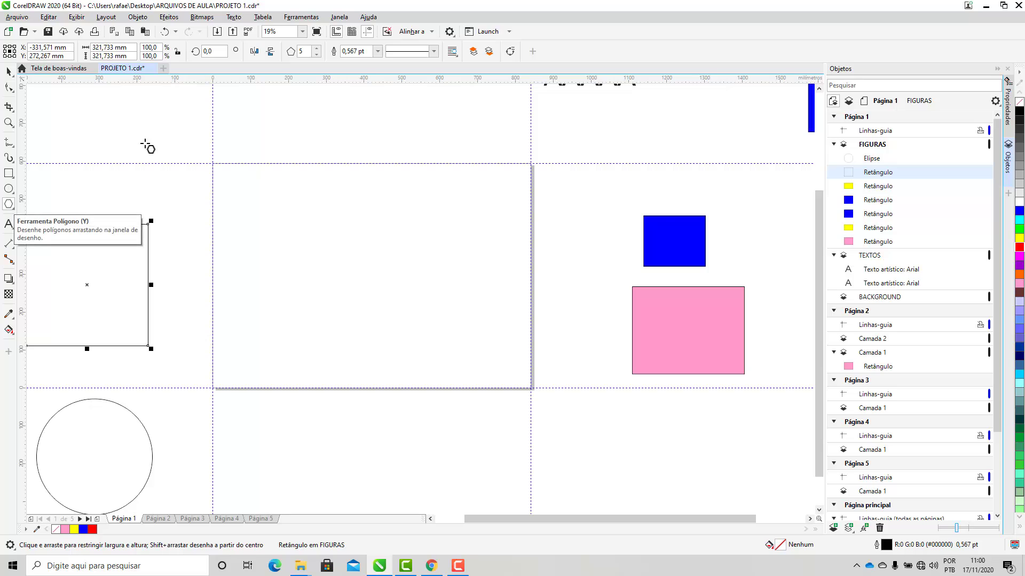
click(304, 52)
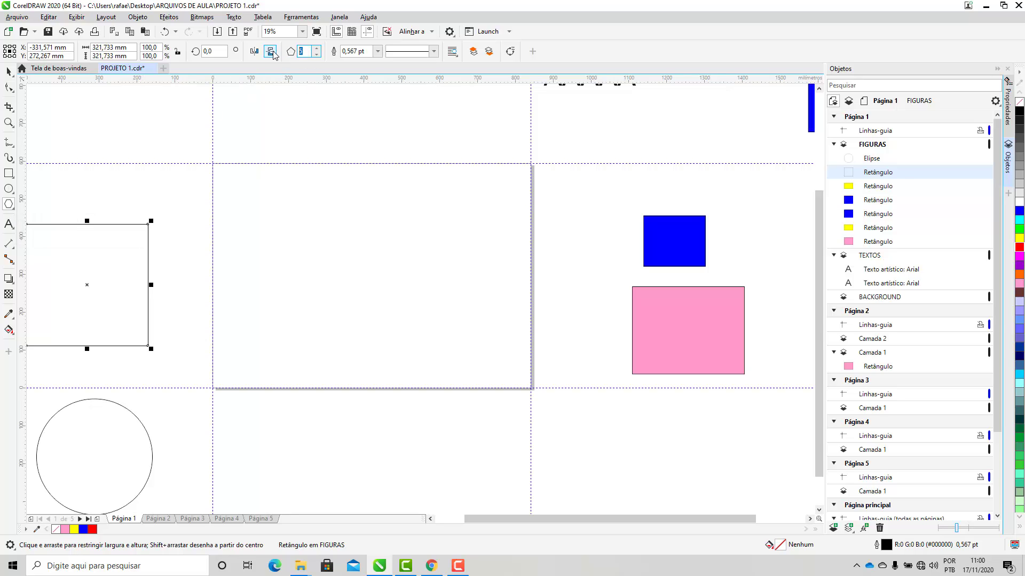
text(8)
drag(323, 231, 463, 368)
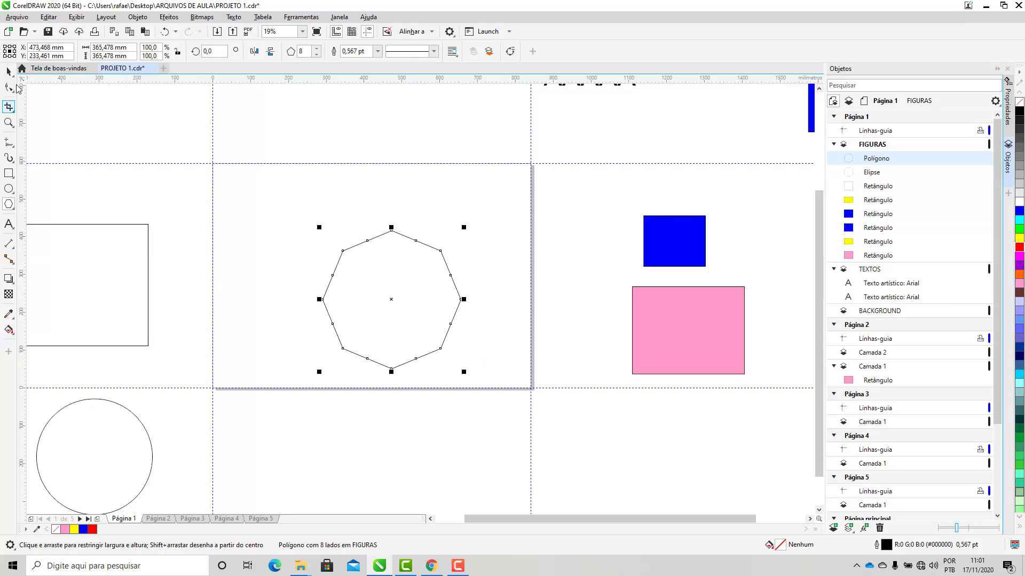
key(space)
drag(379, 284, 331, 475)
scroll(370, 192, down, 3)
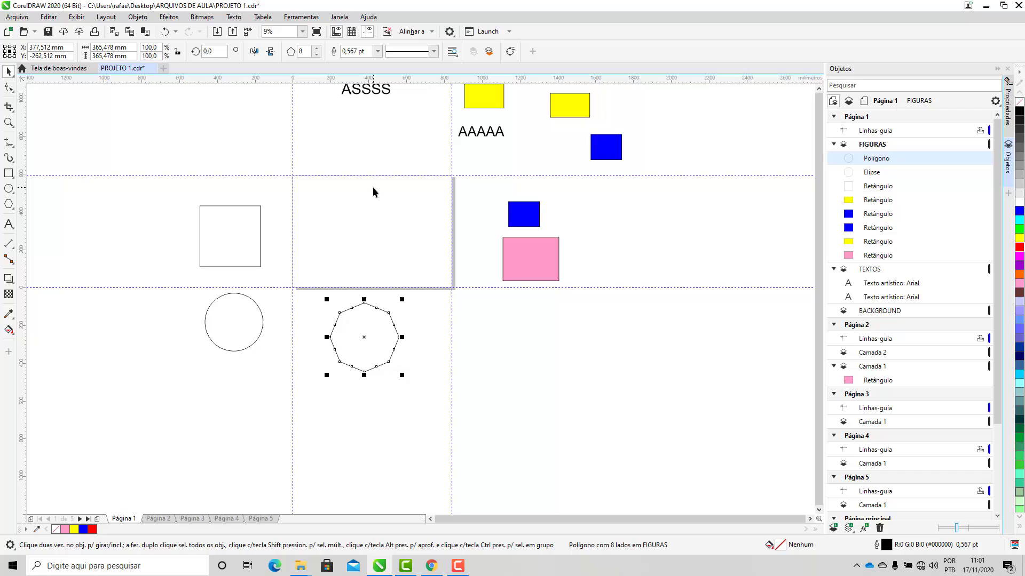
- Shift the circle slightly so it sits centred beneath the square
click(240, 235)
click(248, 332)
drag(248, 332, 246, 344)
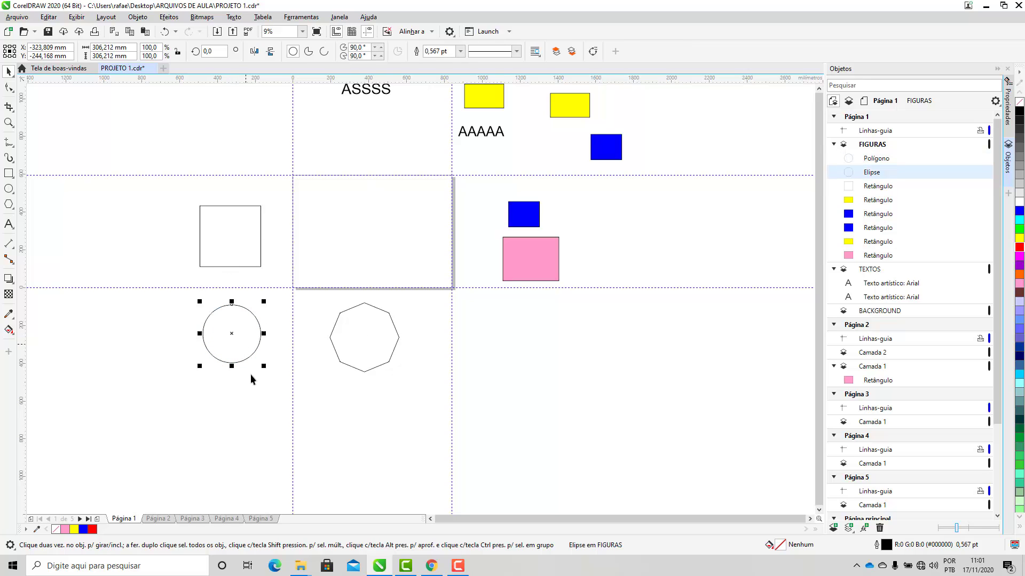
click(274, 340)
- Draw a wavy zigzag line about 718 by 261 mm across the empty page with the Freehand tool (Mão livre)
scroll(337, 223, up, 3)
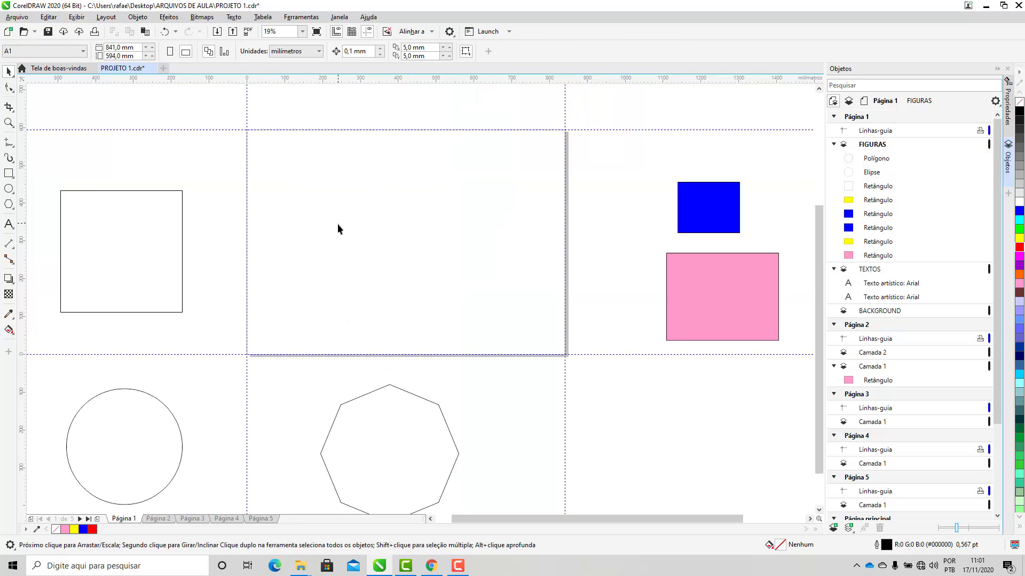
click(10, 148)
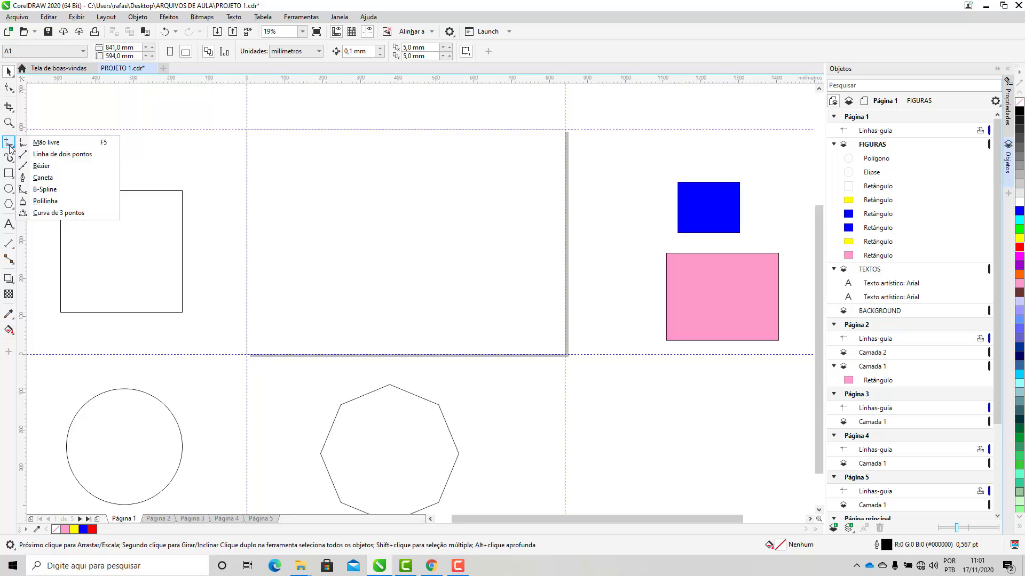
click(52, 147)
mouse_move(270, 201)
mouse_down()
mouse_move(378, 217)
mouse_move(376, 249)
mouse_move(440, 274)
mouse_move(494, 267)
mouse_move(540, 277)
mouse_up()
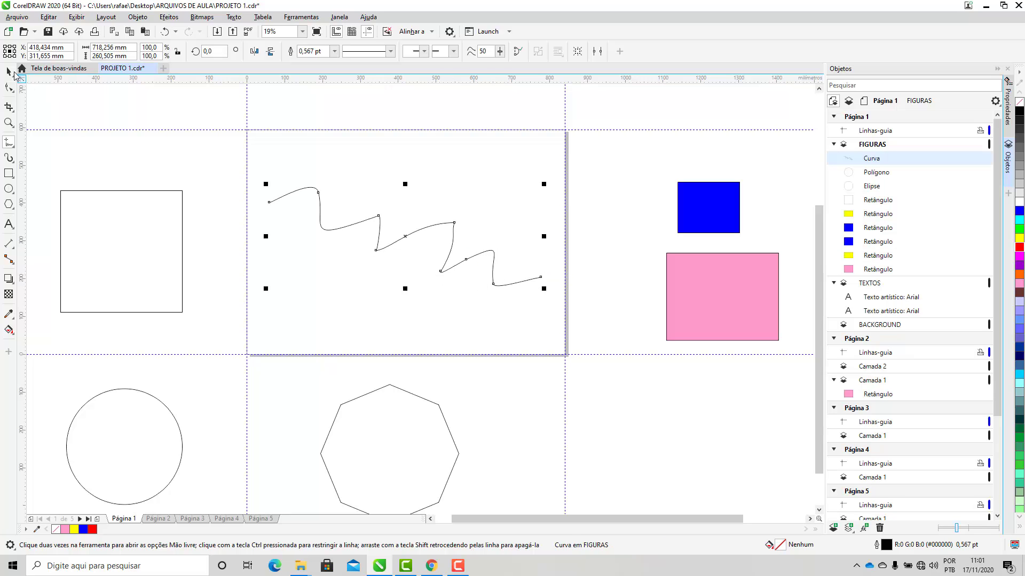
click(13, 73)
scroll(436, 257, down, 2)
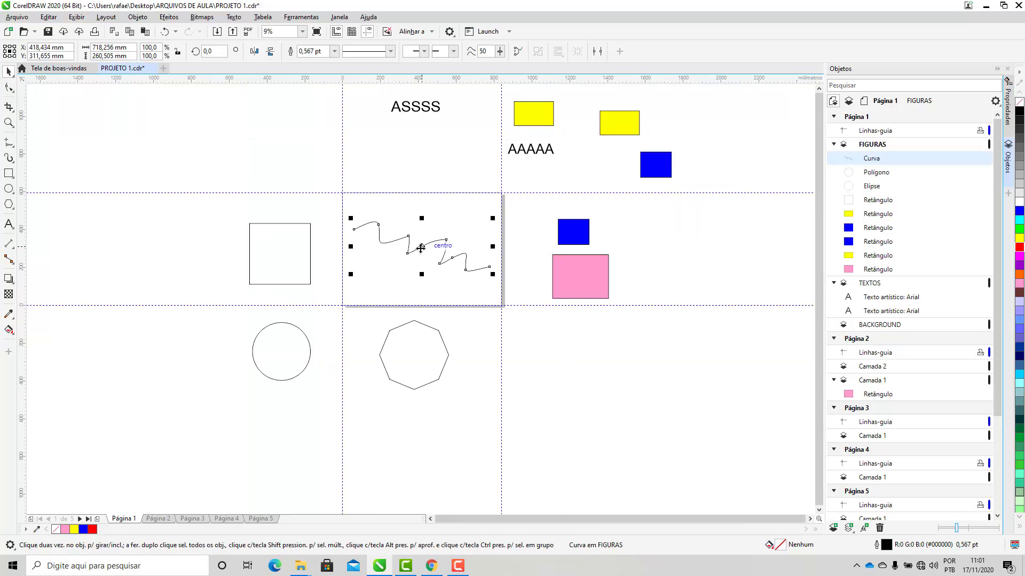
- Move the zigzag line off the page, above the square, and draw a diagonal two-point line about 700 by 306 mm across the page
mouse_move(421, 247)
mouse_down()
mouse_move(277, 161)
mouse_move(213, 149)
mouse_up()
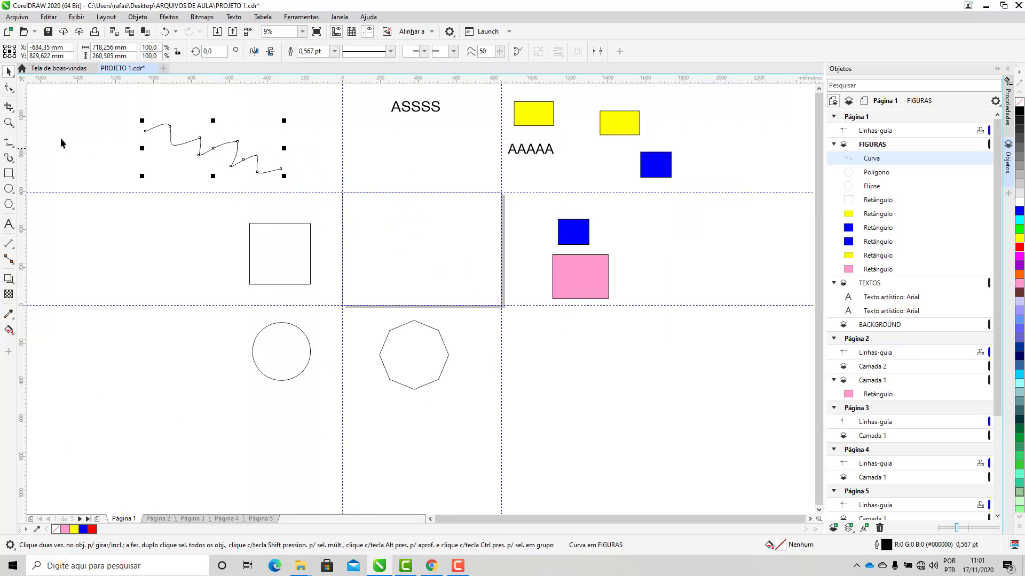
click(12, 143)
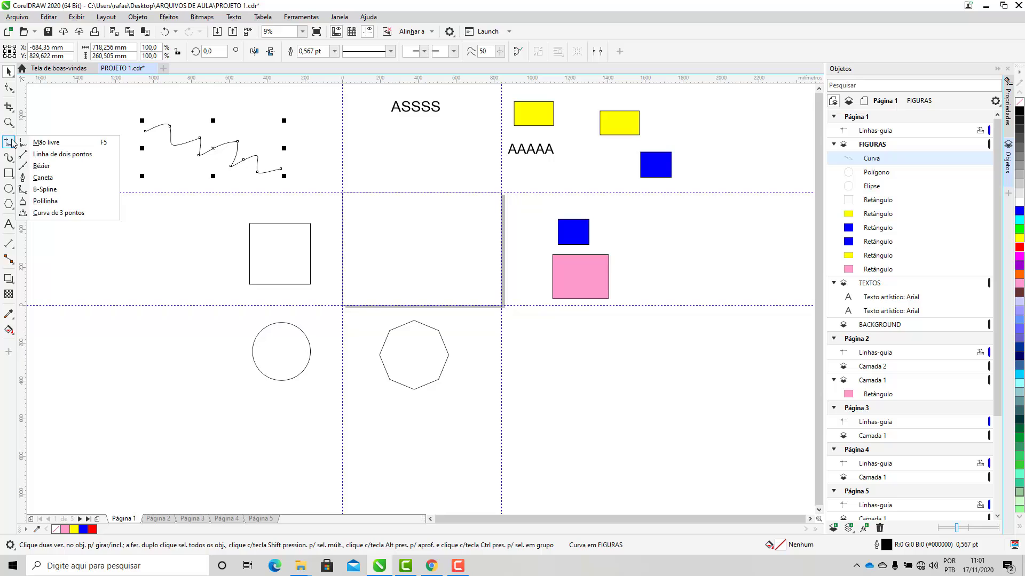
click(43, 154)
scroll(331, 251, up, 2)
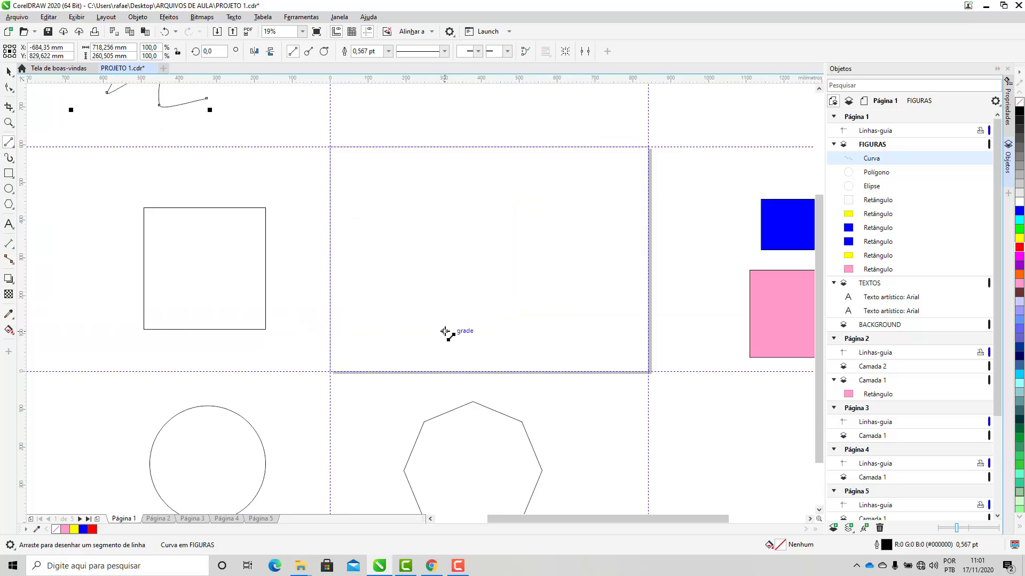
key(Escape)
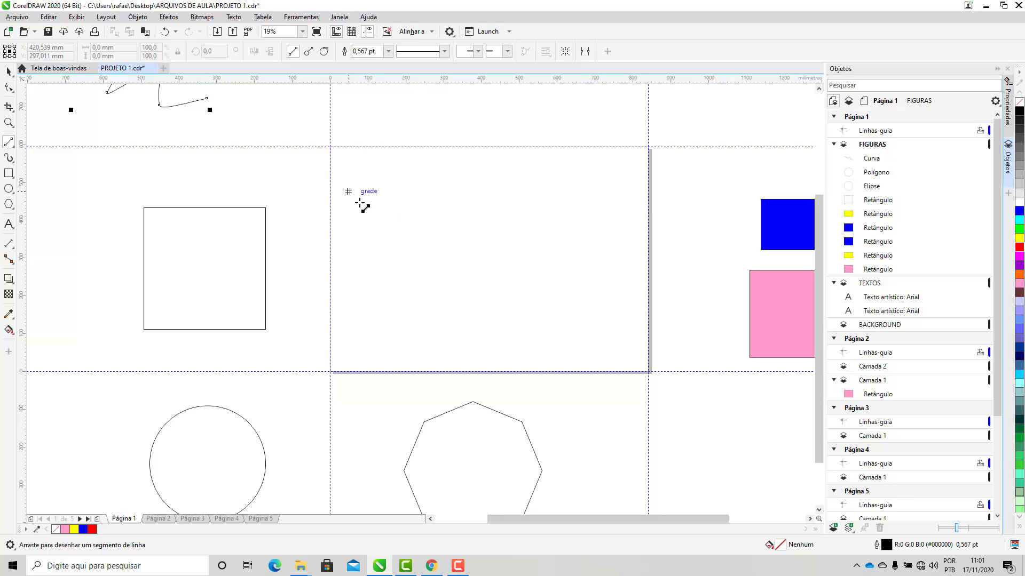
drag(360, 203, 614, 309)
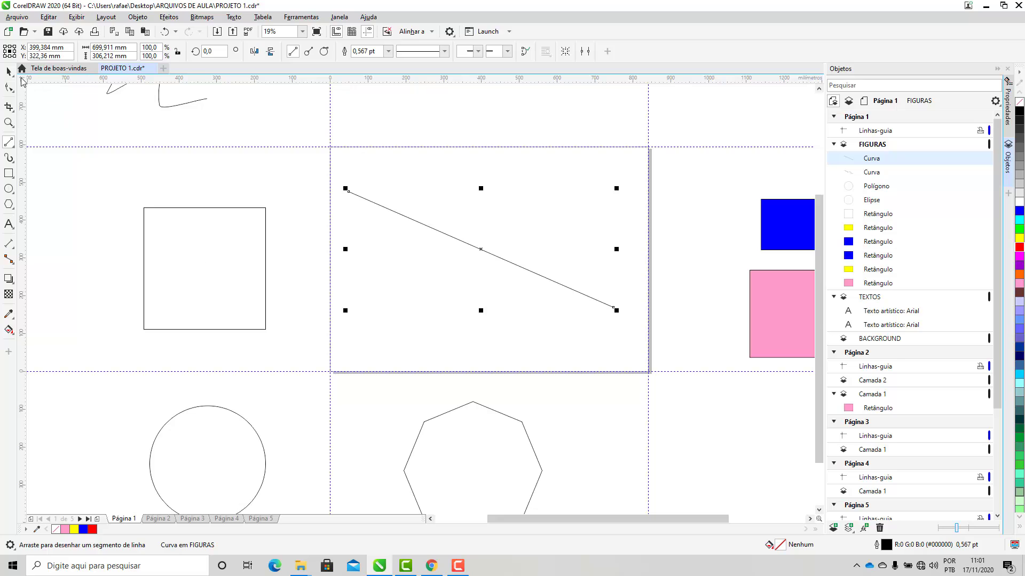
- Move the diagonal line off the page to sit just above the zigzag line, and deselect it
key(space)
scroll(567, 314, down, 3)
drag(550, 291, 347, 137)
click(203, 197)
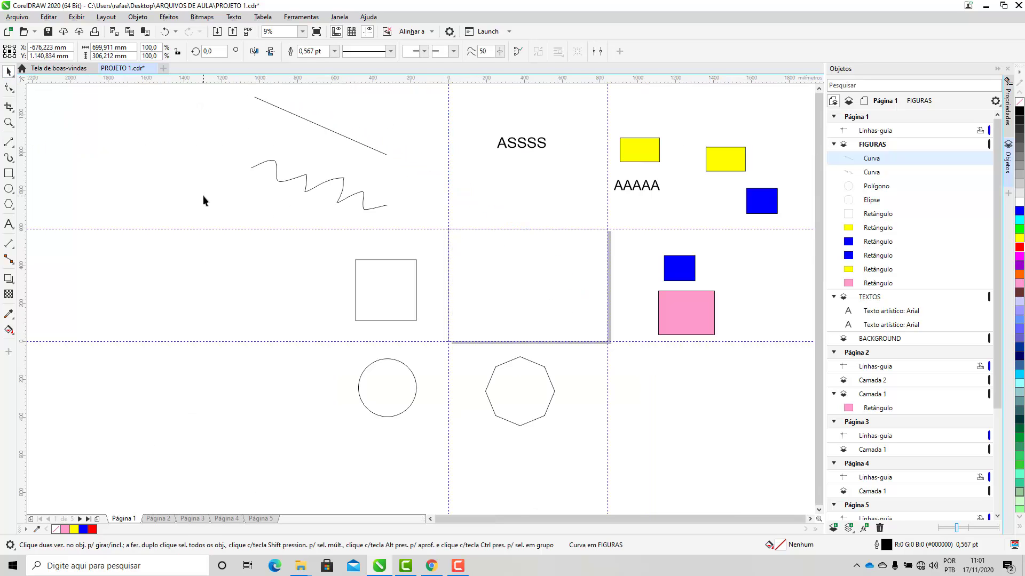
- Draw a smooth open Bézier curve about 549 by 365 mm with five curved segments on the page and move it above the page
click(8, 146)
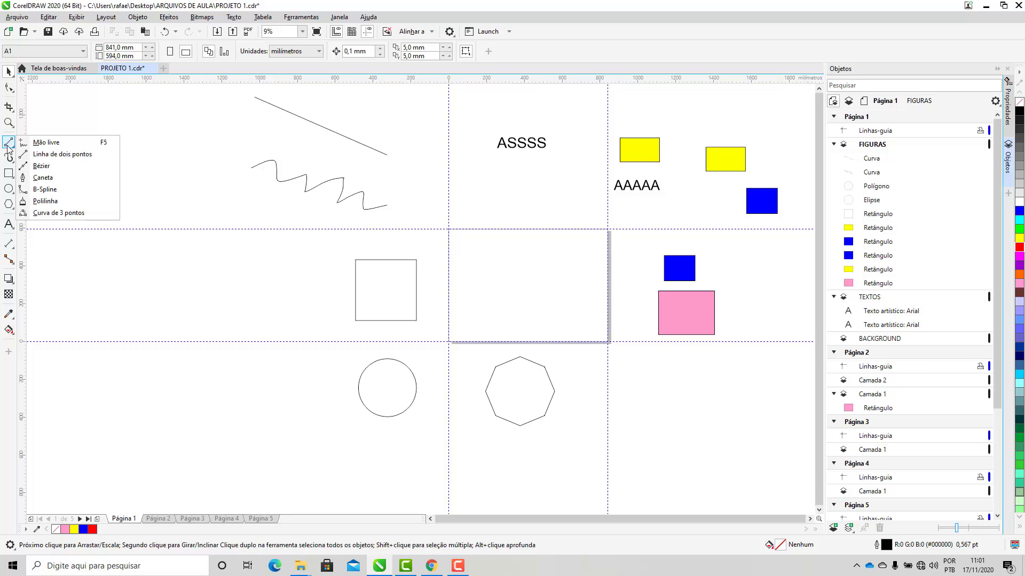
click(47, 168)
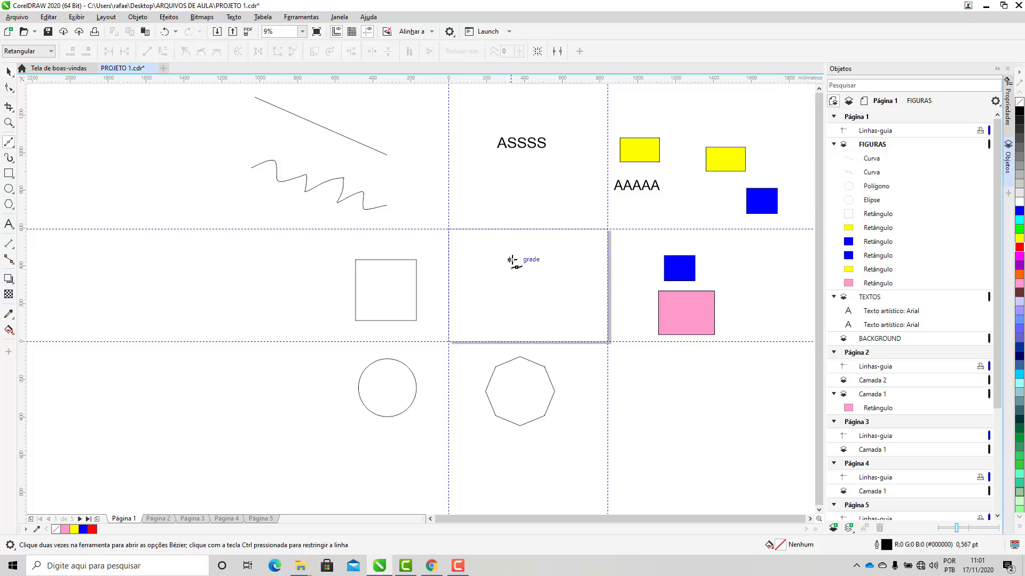
scroll(483, 225, up, 2)
click(457, 303)
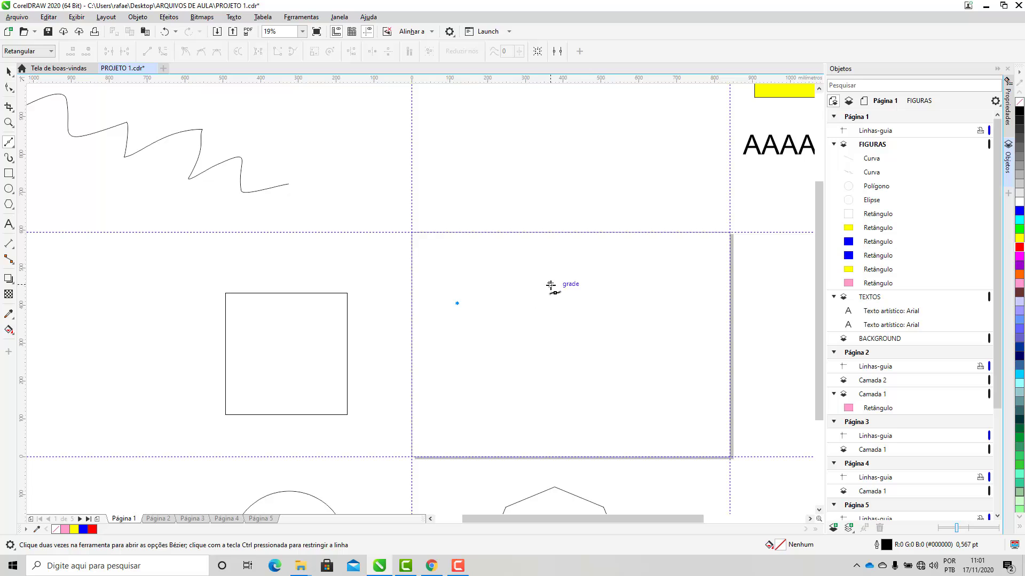
drag(550, 285, 588, 307)
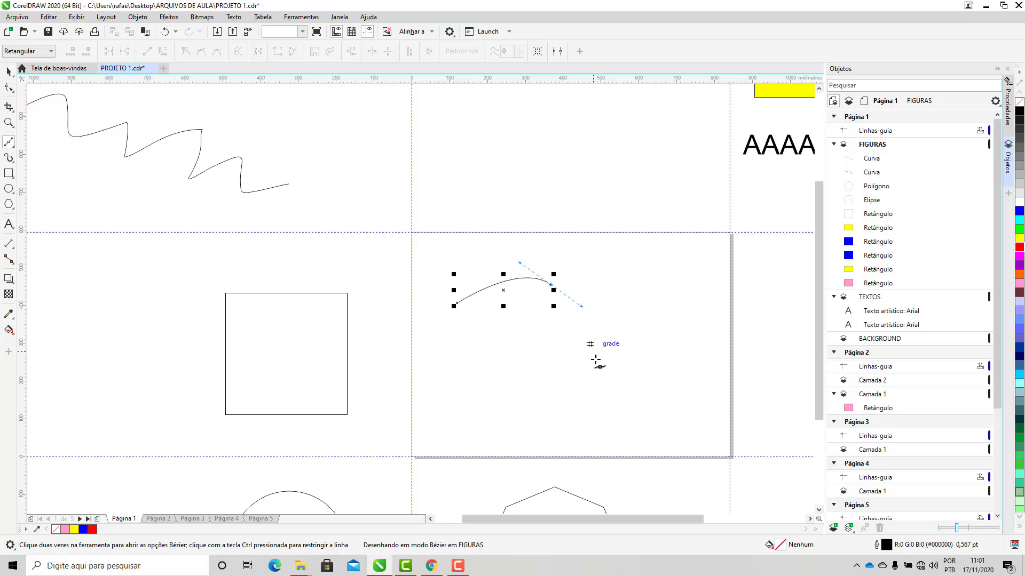
drag(596, 361, 620, 373)
drag(662, 329, 683, 335)
drag(541, 414, 511, 395)
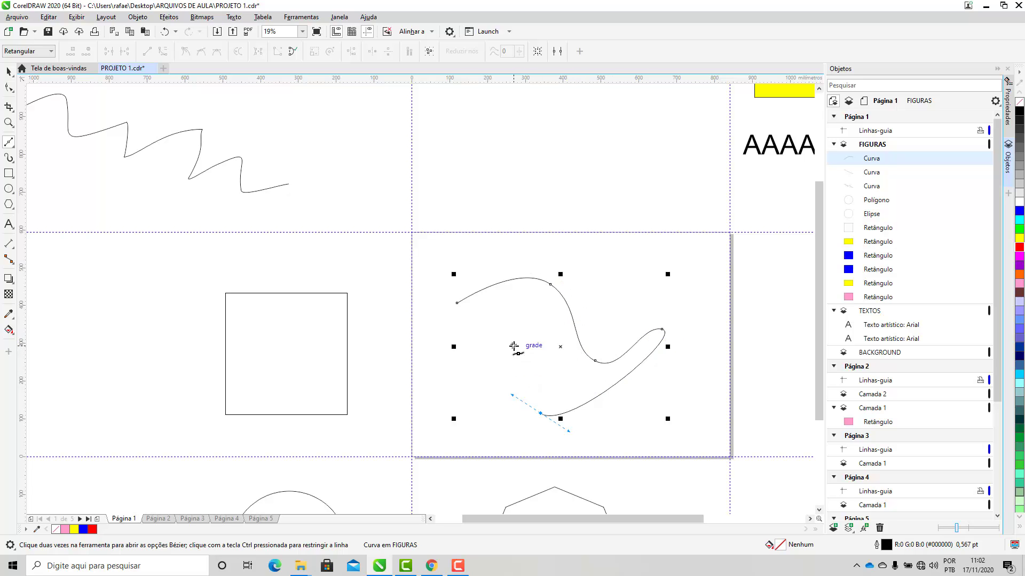
drag(517, 347, 496, 346)
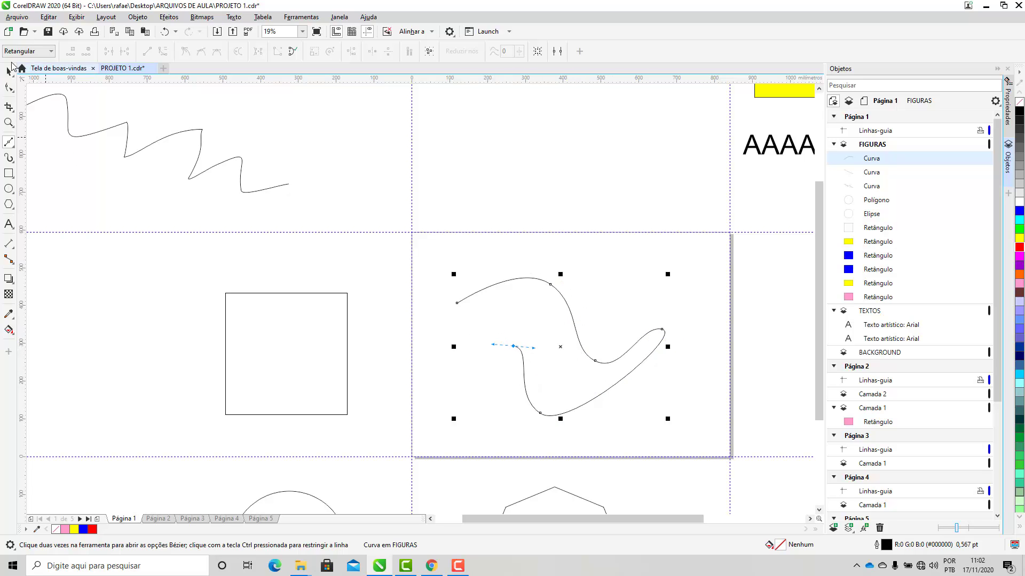
click(8, 71)
drag(521, 286, 490, 88)
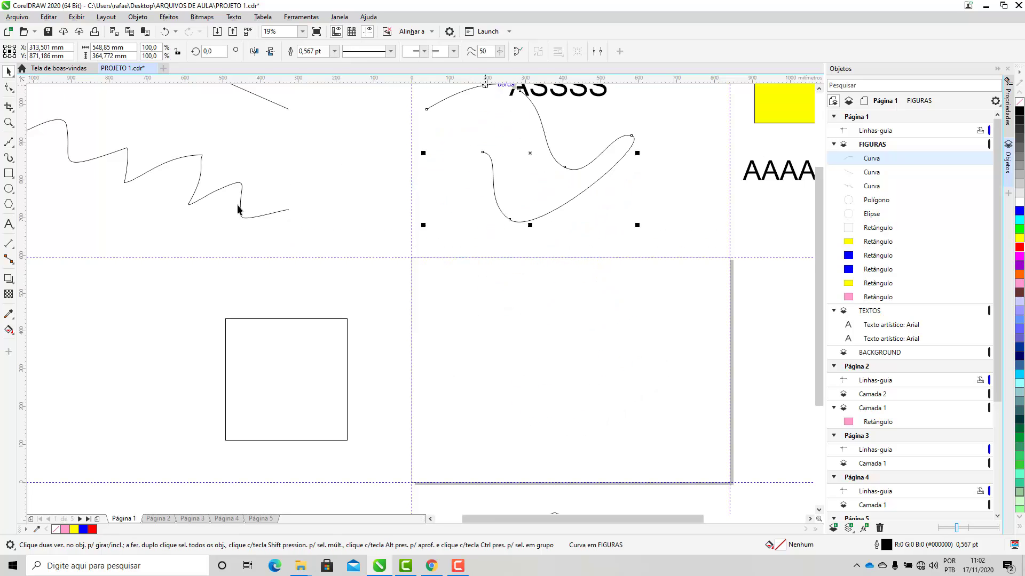
- Draw an open Bézier path about 488 by 365 mm on the page, with four straight segments followed by curved ones
click(8, 142)
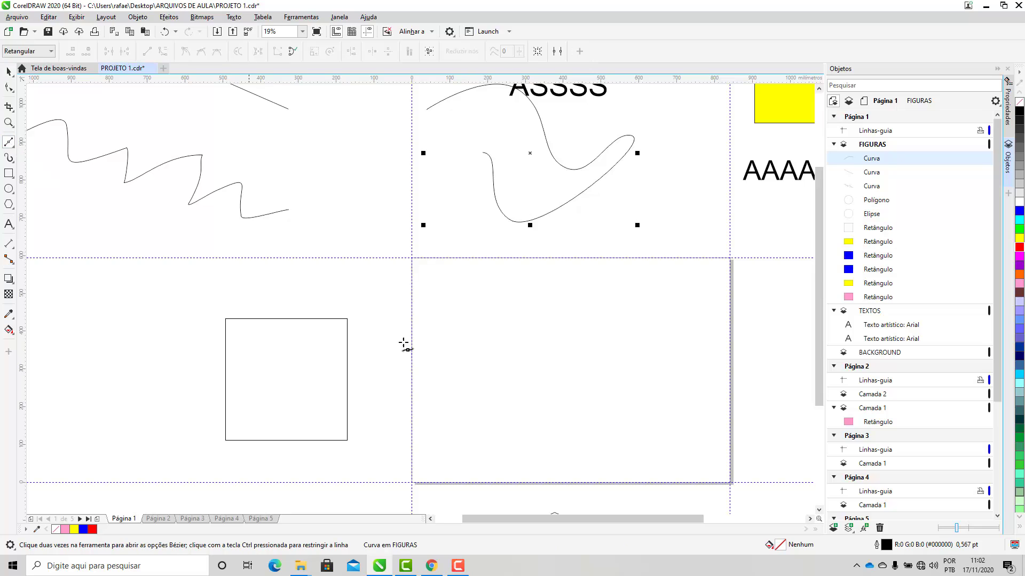
click(473, 334)
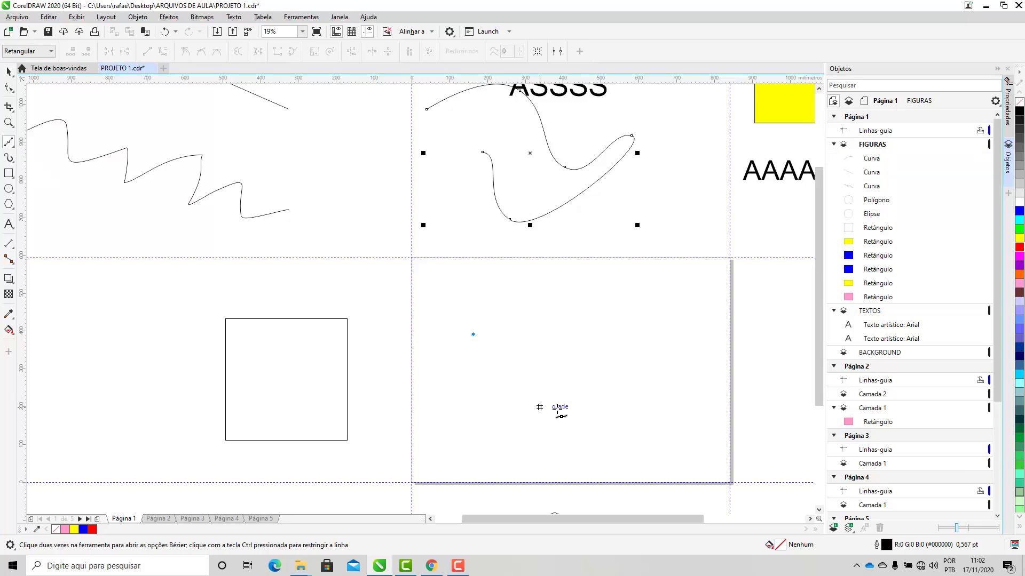
click(596, 307)
click(639, 395)
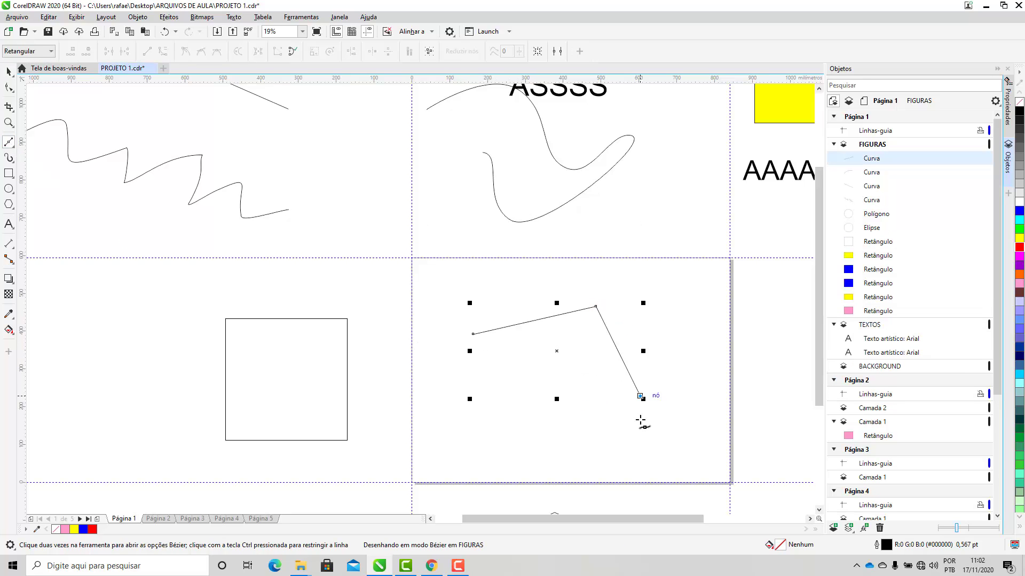
click(600, 440)
click(492, 445)
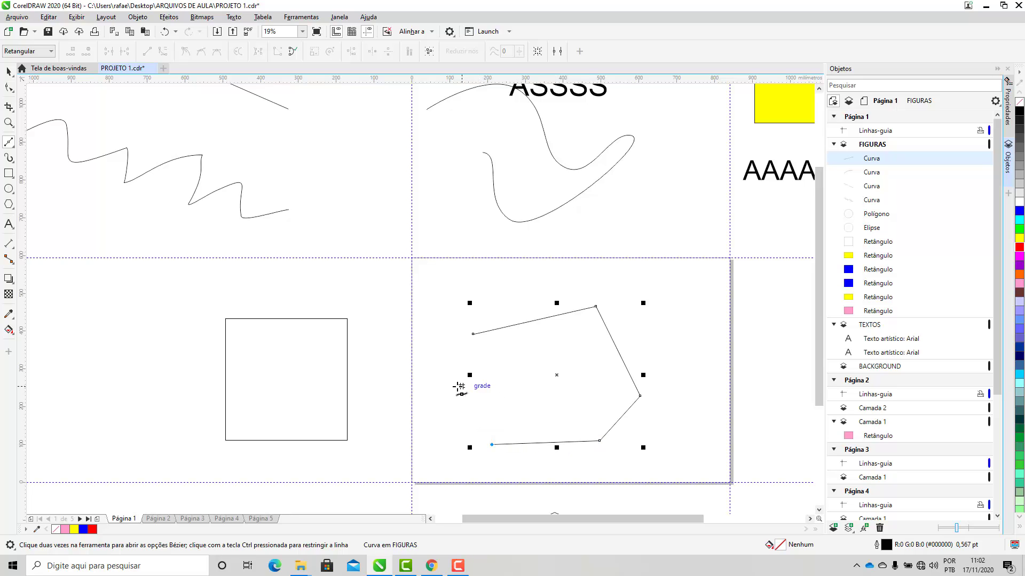
drag(457, 386, 532, 314)
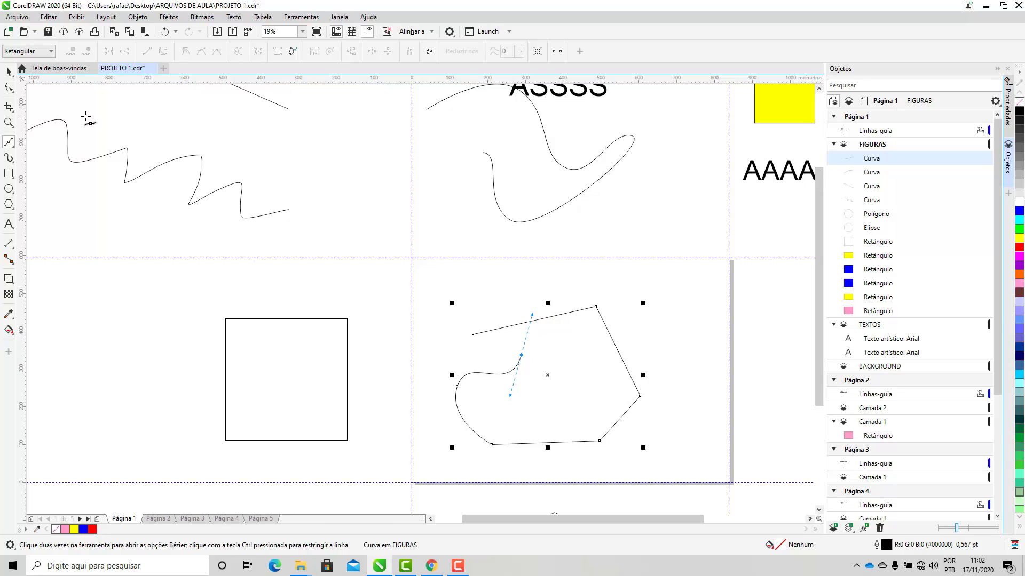
- Move the mixed straight-and-curved path above the ASSSS text and deselect it
click(8, 71)
scroll(560, 368, down, 3)
scroll(571, 373, up, 1)
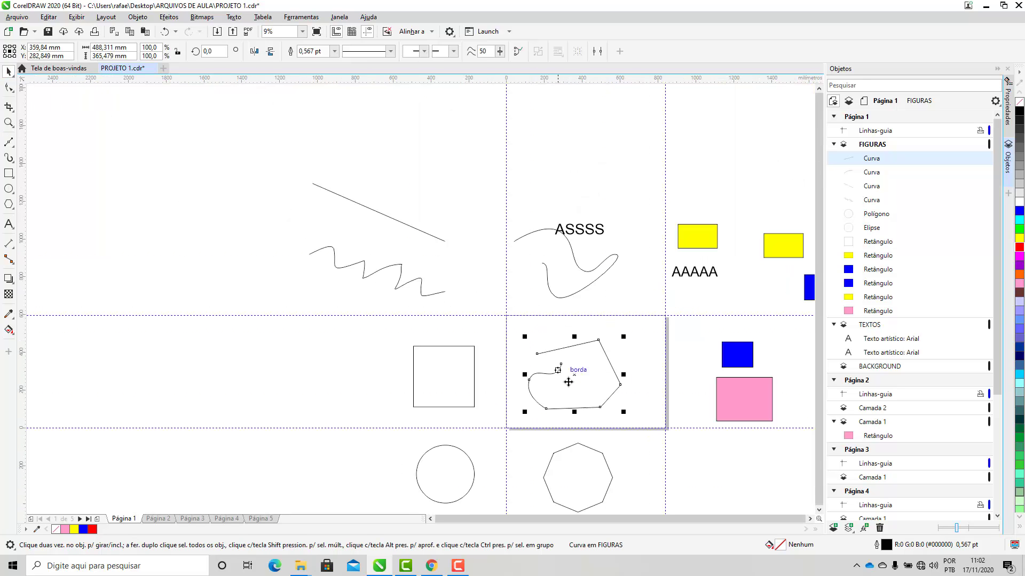
drag(574, 375, 575, 159)
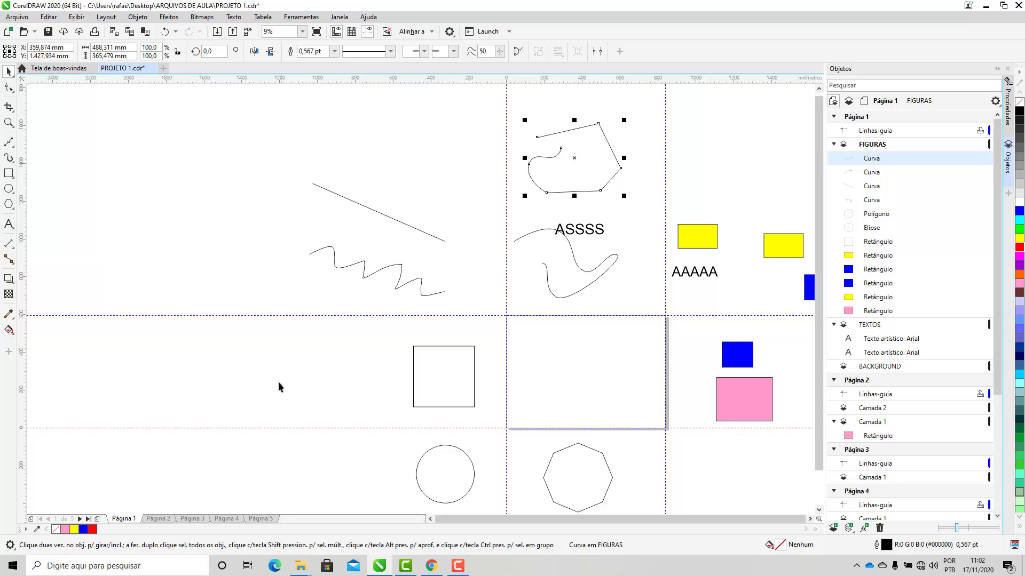
click(103, 225)
- Draw an open path about 517 by 402 mm on the page with the Pen tool (Caneta), mixing straight and curved segments
click(14, 146)
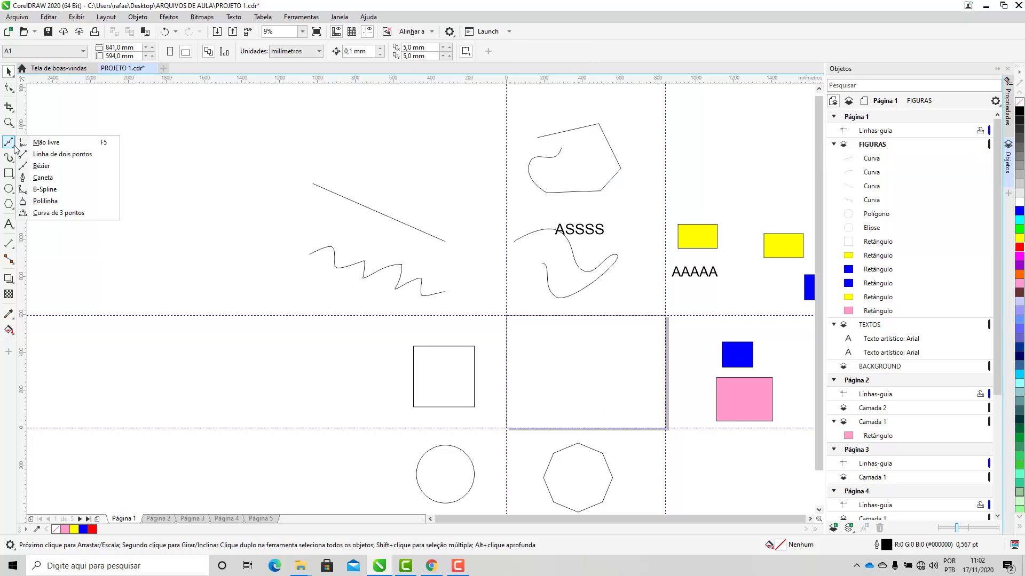
click(47, 179)
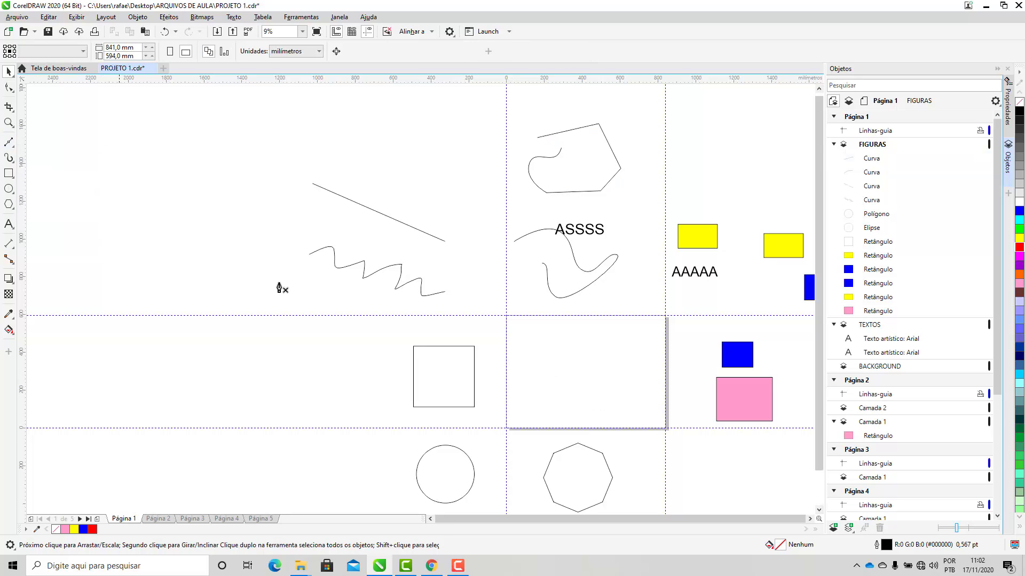
click(533, 354)
click(602, 340)
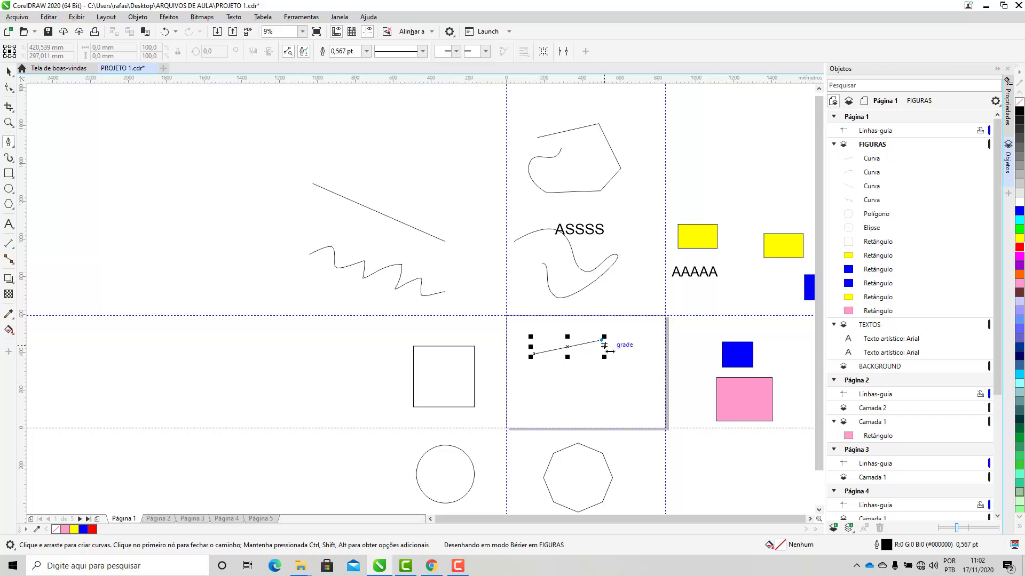
drag(631, 369, 630, 408)
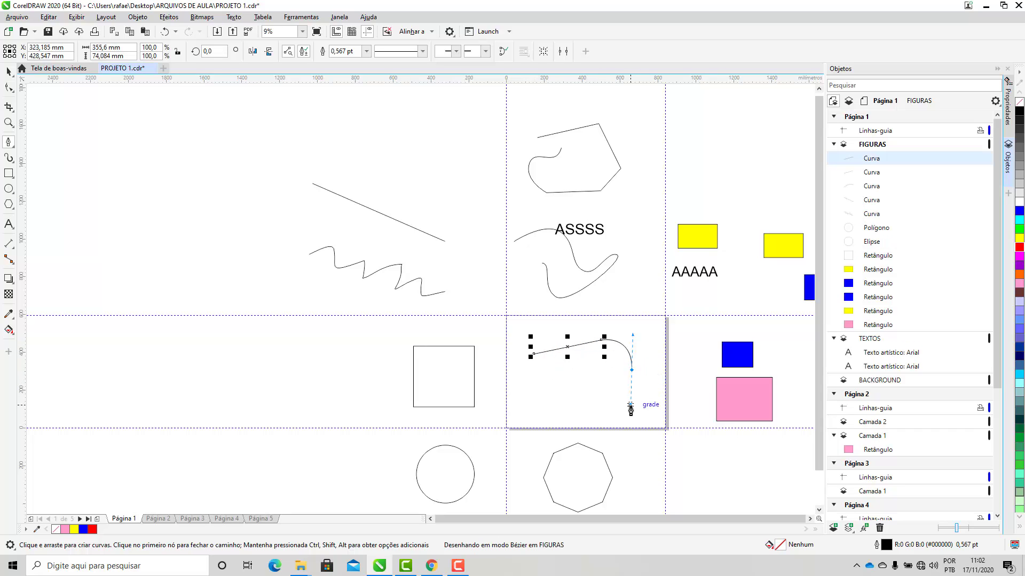
click(562, 416)
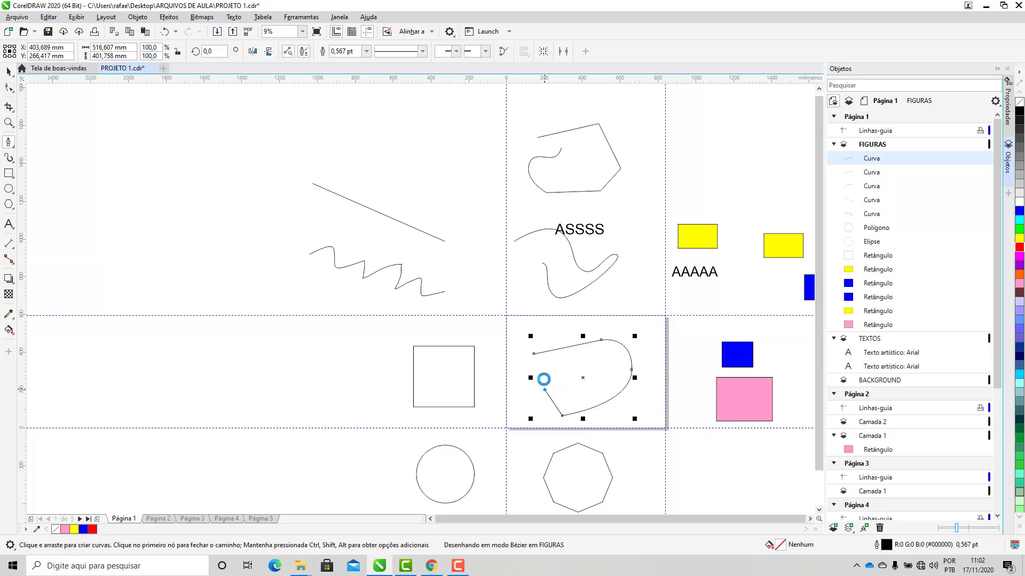
click(545, 390)
drag(543, 379, 546, 356)
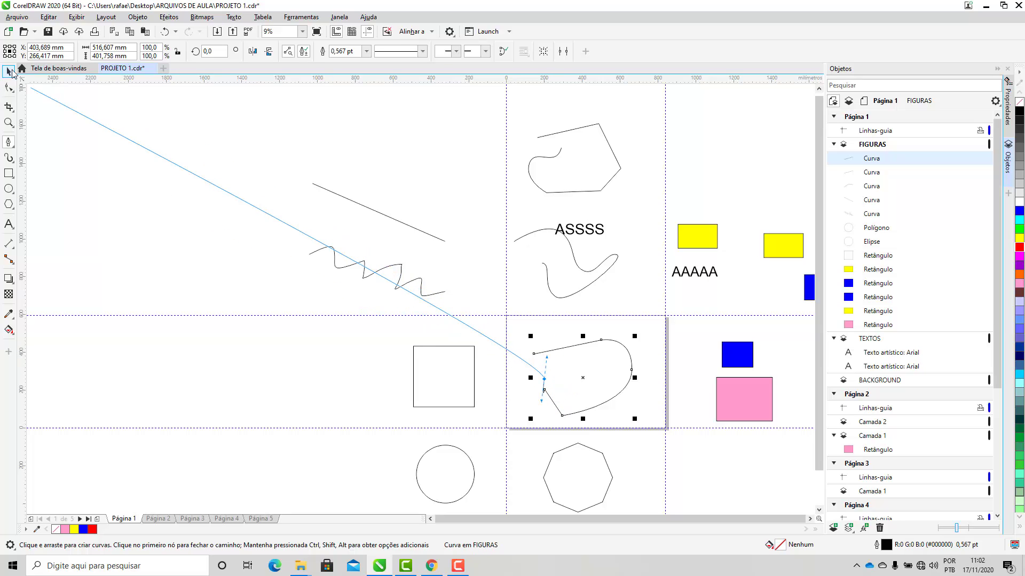
click(10, 72)
- Draw a wavy B-Spline about 1615 by 549 mm over the diagonal line and move it up and left, clear of that line
click(9, 143)
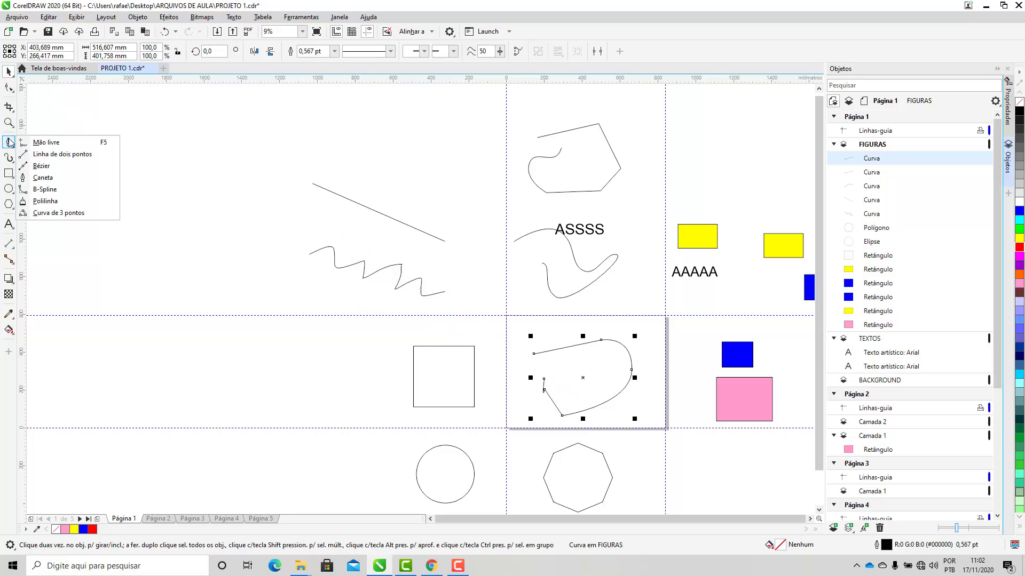
click(46, 190)
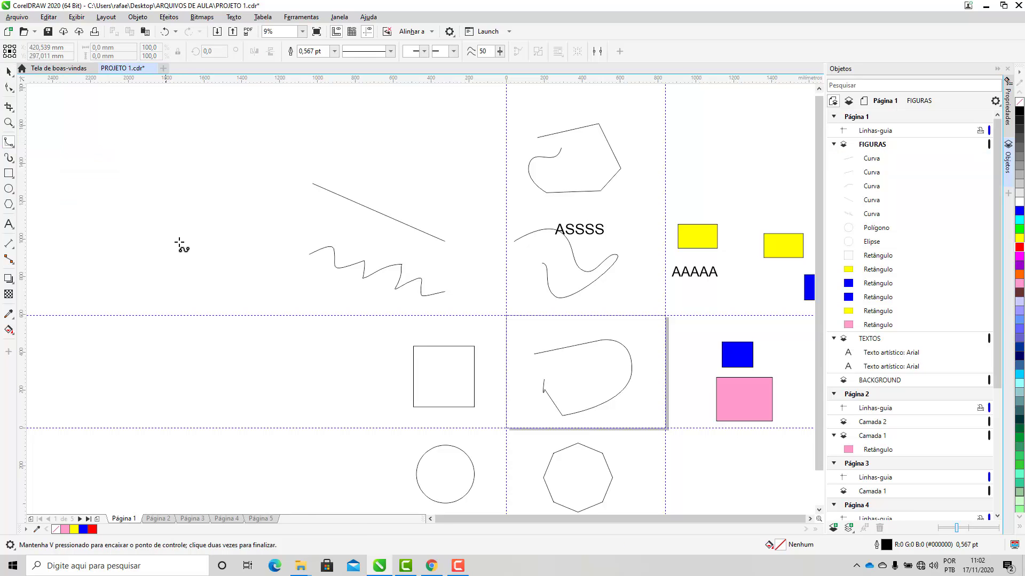
click(175, 238)
click(234, 179)
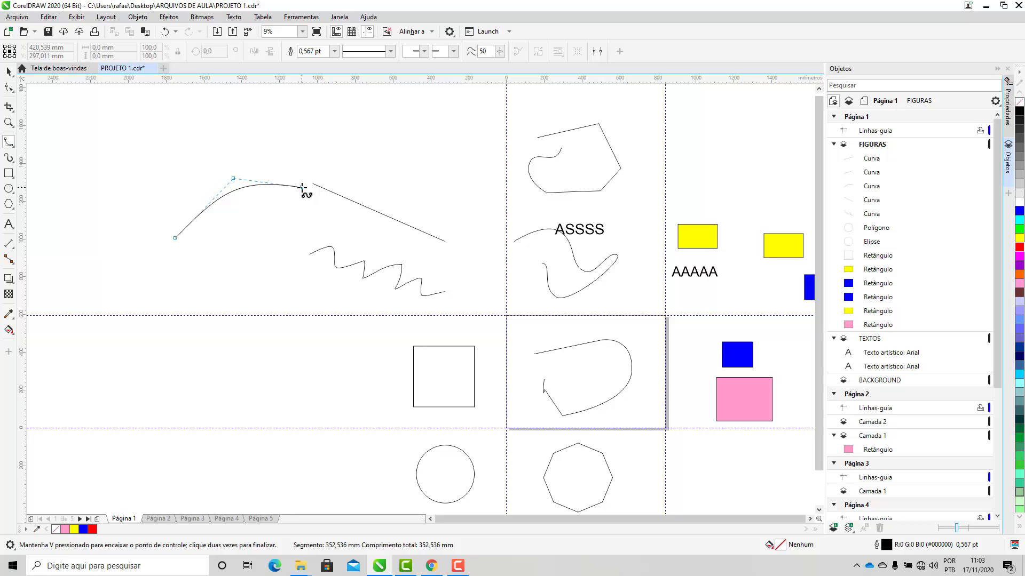
click(259, 206)
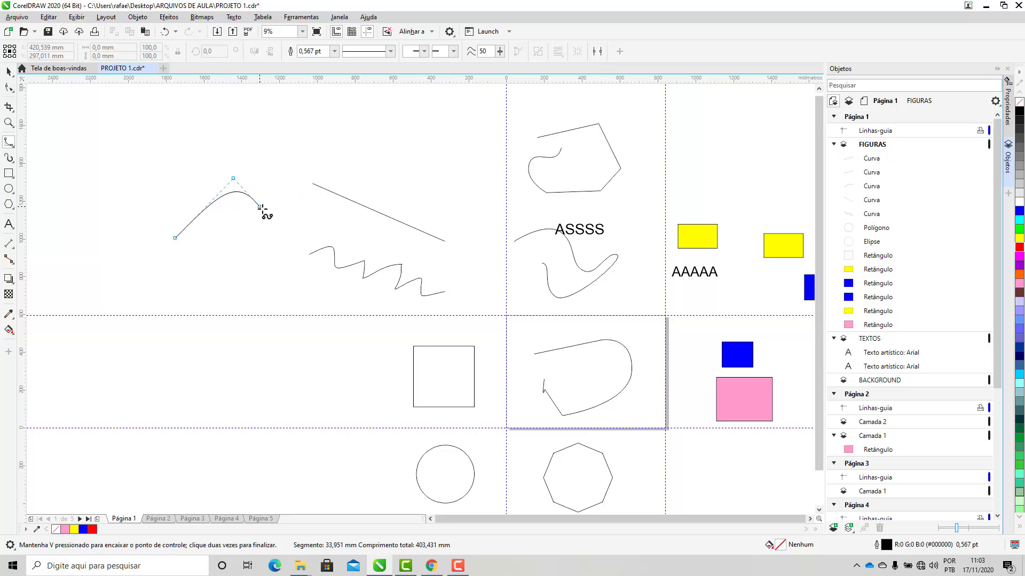
click(327, 218)
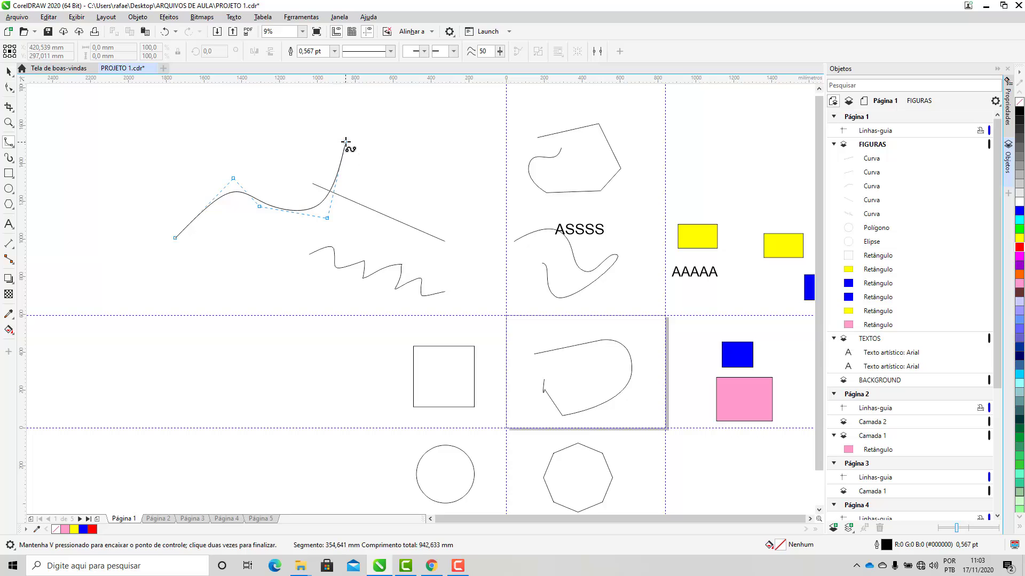
click(425, 185)
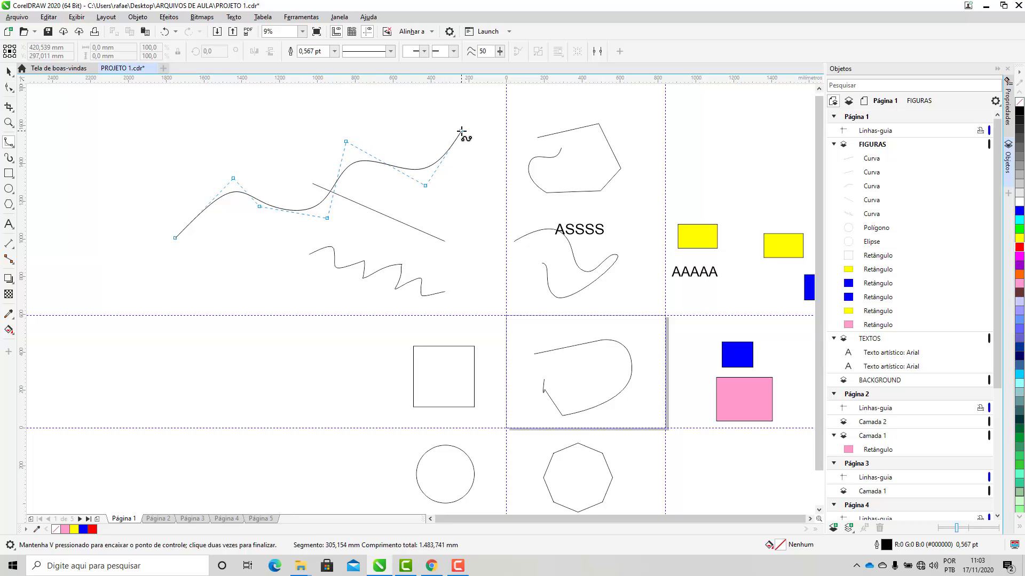
click(481, 132)
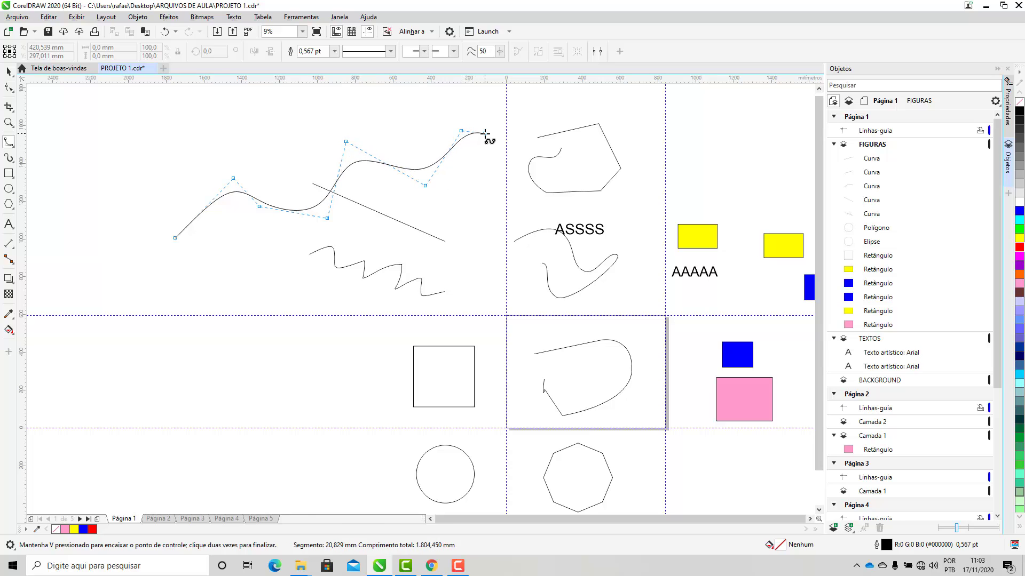
double_click(477, 186)
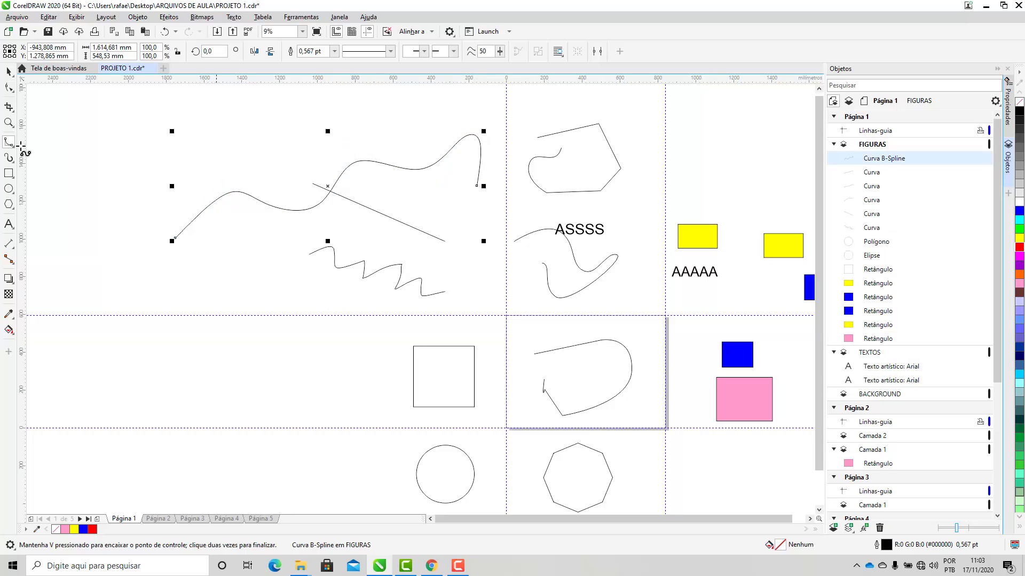
key(space)
drag(277, 208, 227, 155)
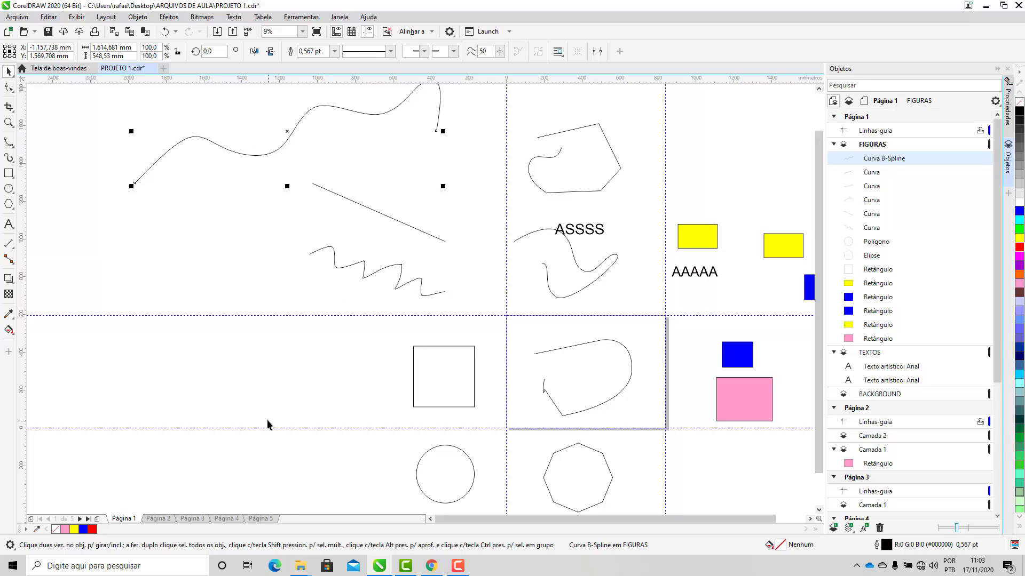
- Draw a closed five-sided polyline (Polilinha) about 1542 by 1417 mm in the empty area left of the B-Spline
click(265, 178)
scroll(466, 366, down, 2)
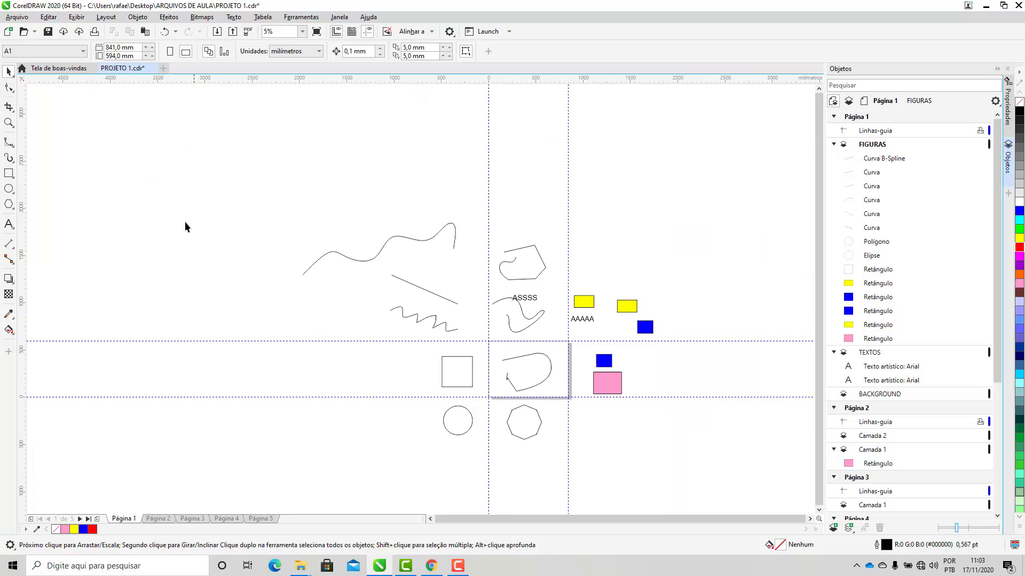
scroll(69, 219, up, 2)
scroll(39, 175, down, 2)
click(9, 142)
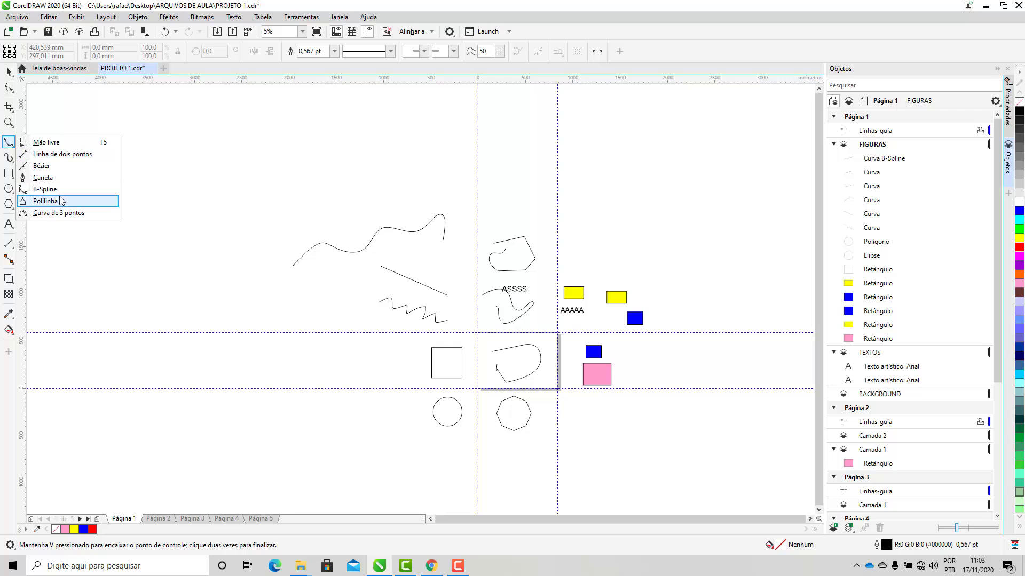
click(46, 200)
click(122, 209)
click(192, 138)
click(267, 204)
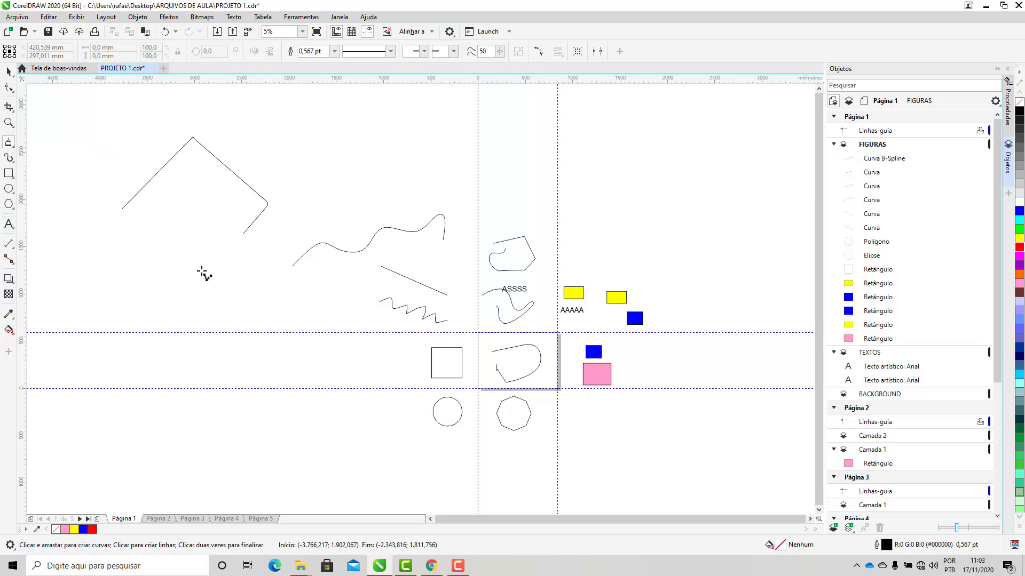
click(202, 270)
click(132, 243)
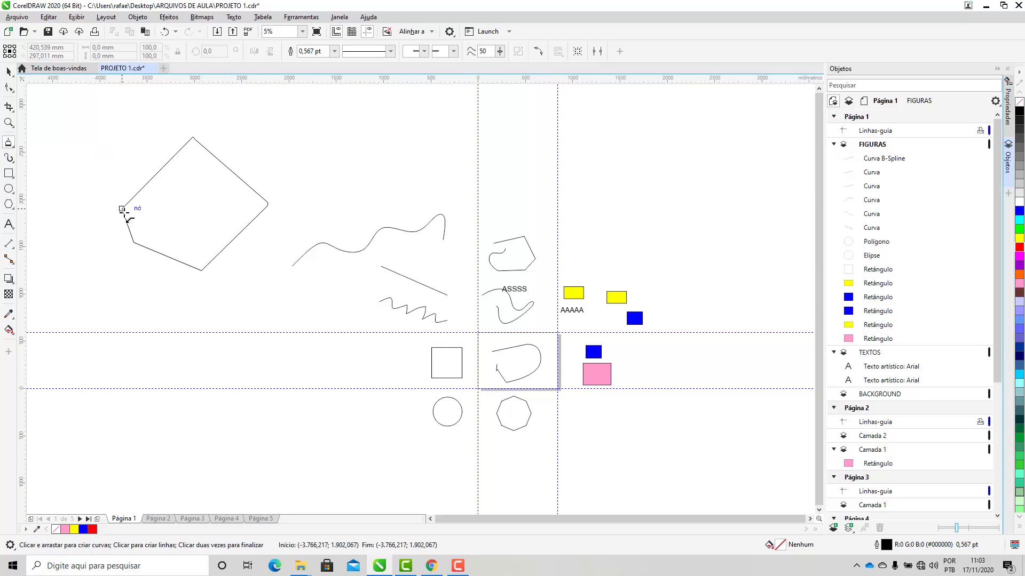
click(122, 210)
click(9, 72)
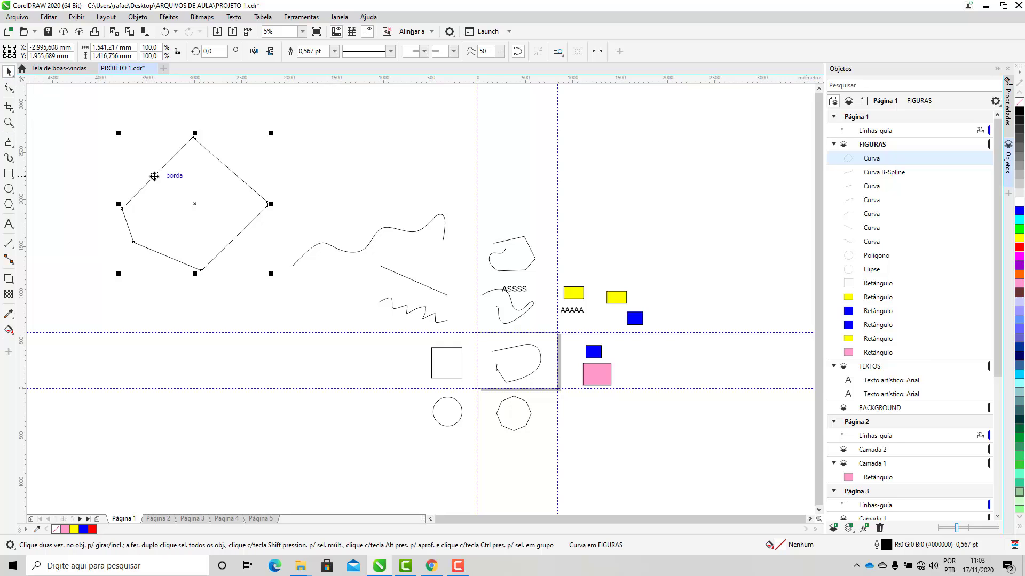
- Move the closed polyline up and right so that it sits above the B-Spline
drag(159, 172, 180, 151)
click(188, 281)
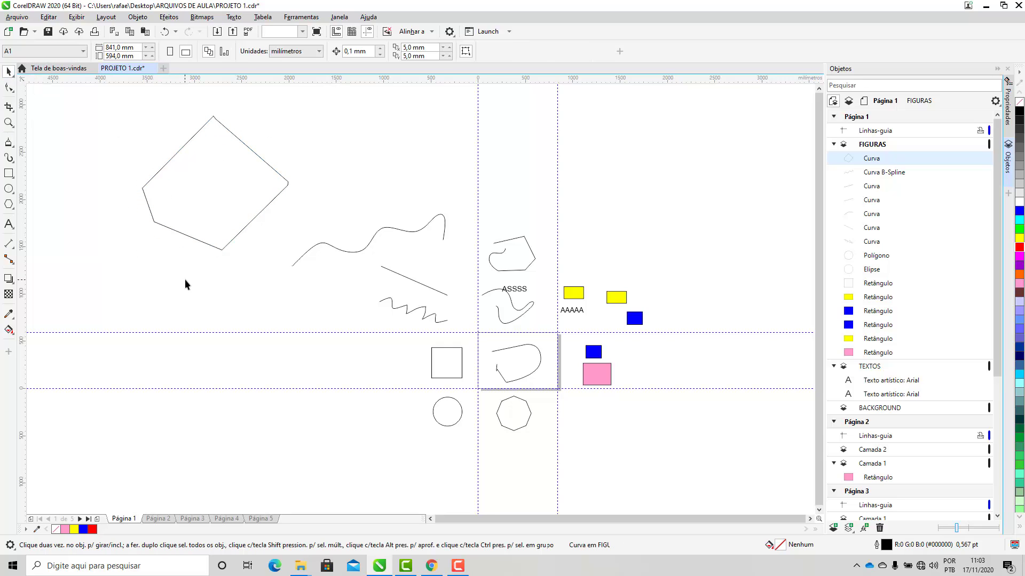
click(193, 243)
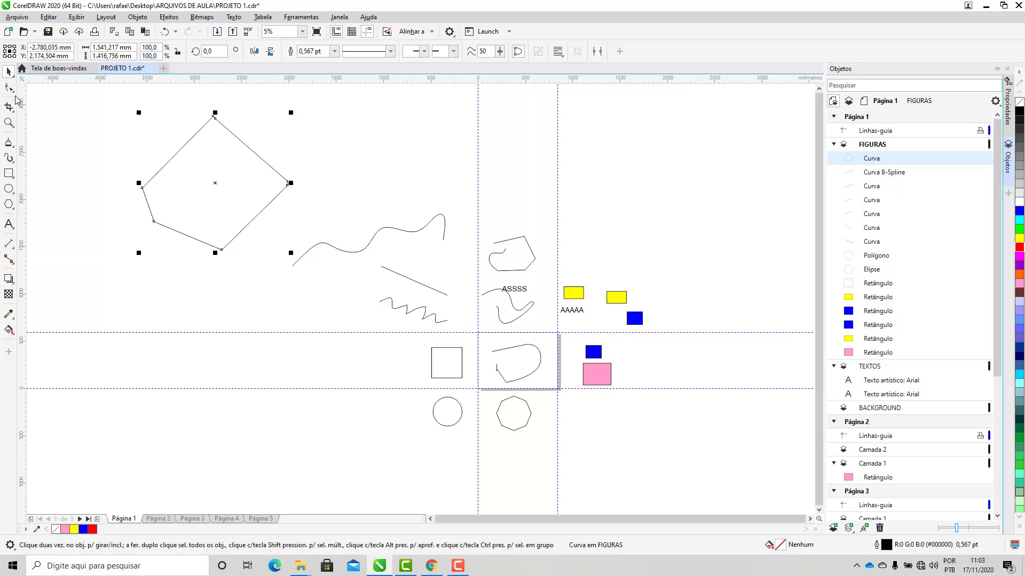
drag(246, 202, 421, 171)
- Draw two three-point curves left of the closed polyline, about 1220 by 445 mm and 1531 by 1046 mm
click(9, 143)
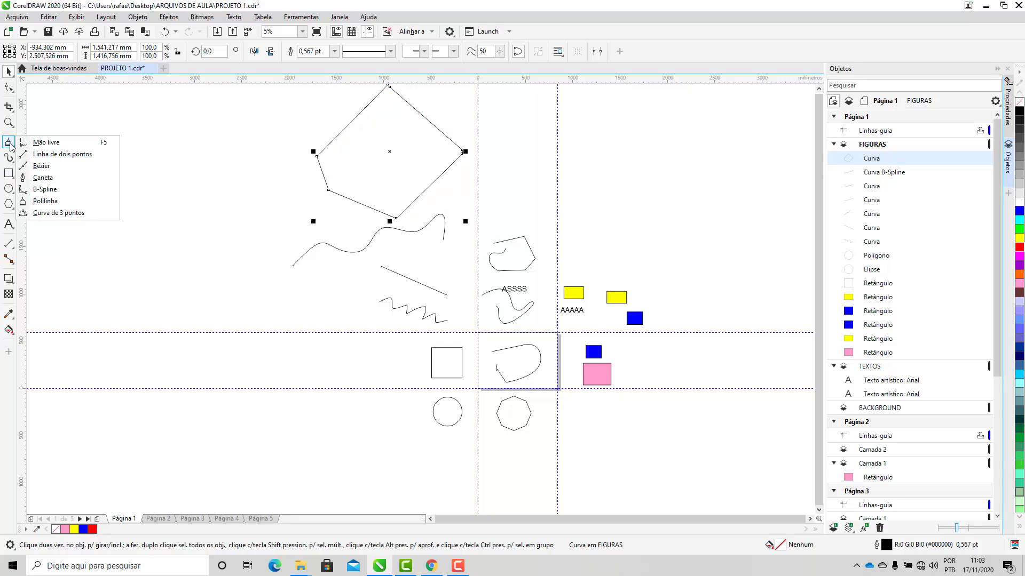
click(64, 214)
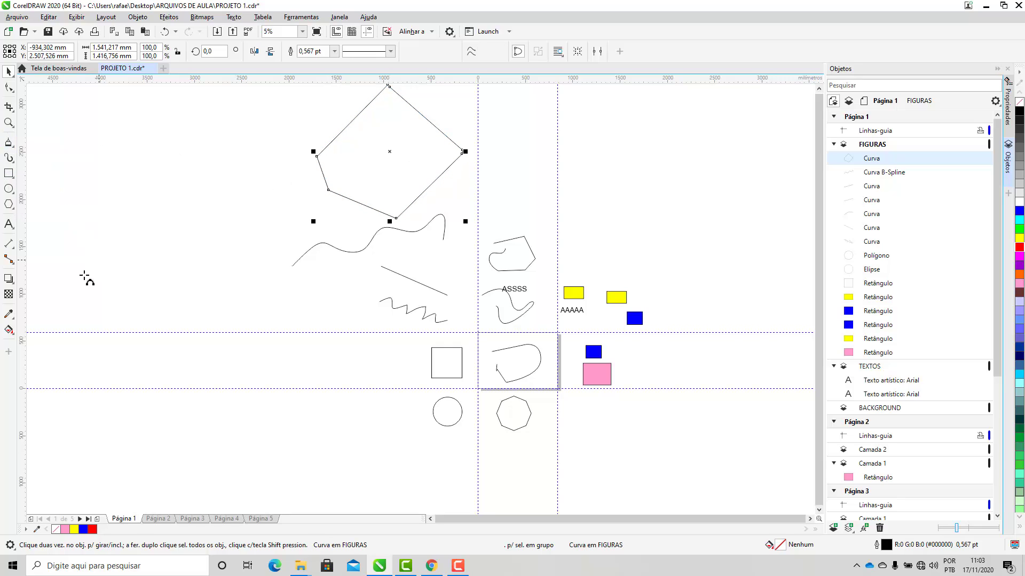
drag(135, 224, 147, 215)
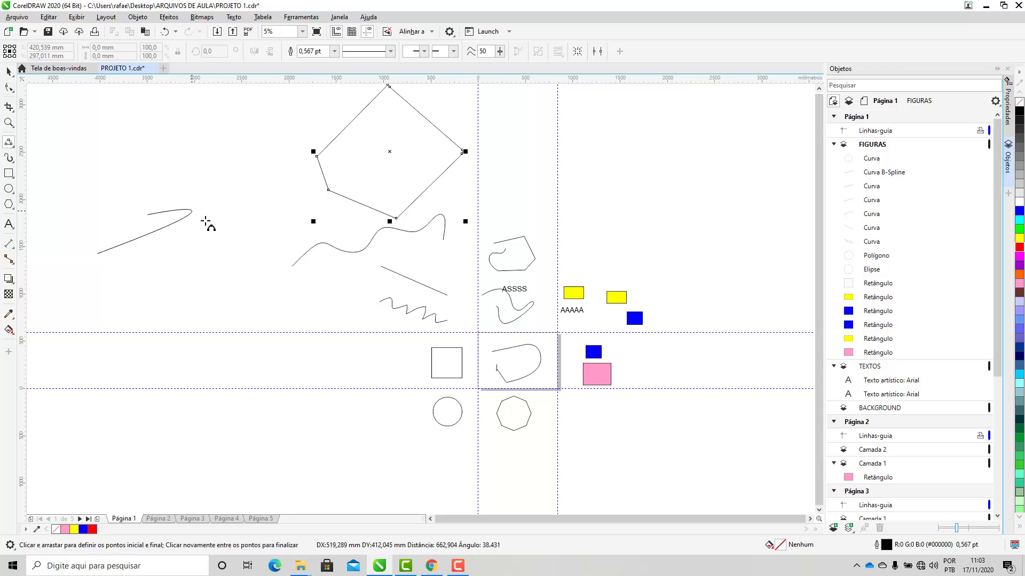
click(216, 251)
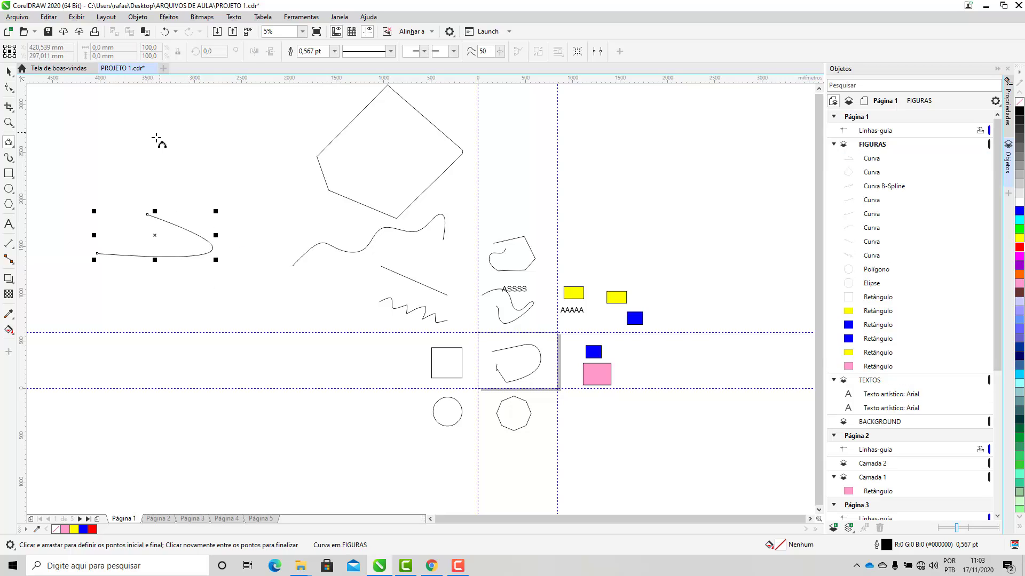
drag(140, 149, 243, 123)
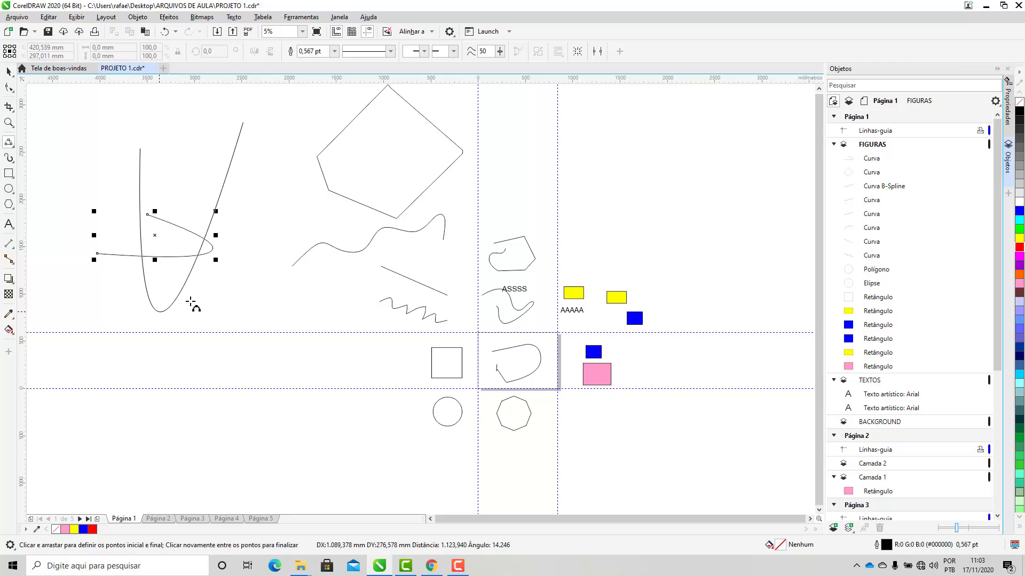
click(283, 221)
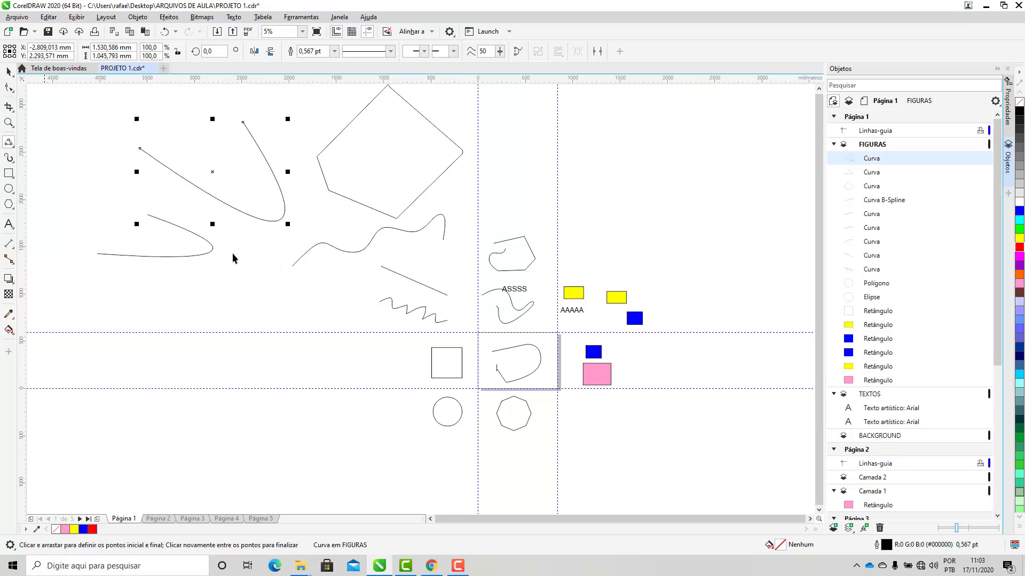
- Delete both three-point curves and the closed five-sided polyline
key(space)
click(209, 245)
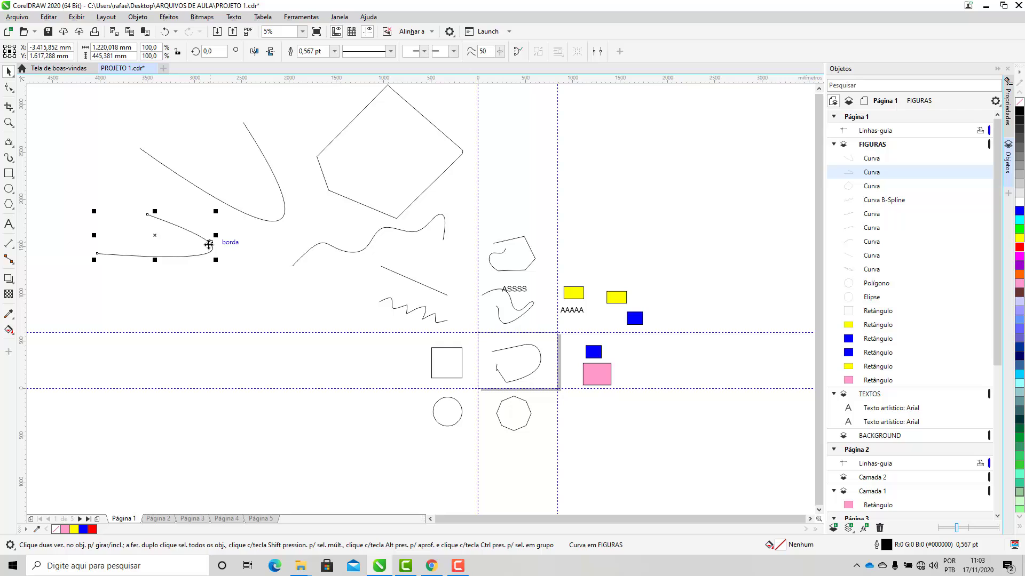
key(Delete)
click(282, 213)
key(Delete)
click(417, 198)
key(Delete)
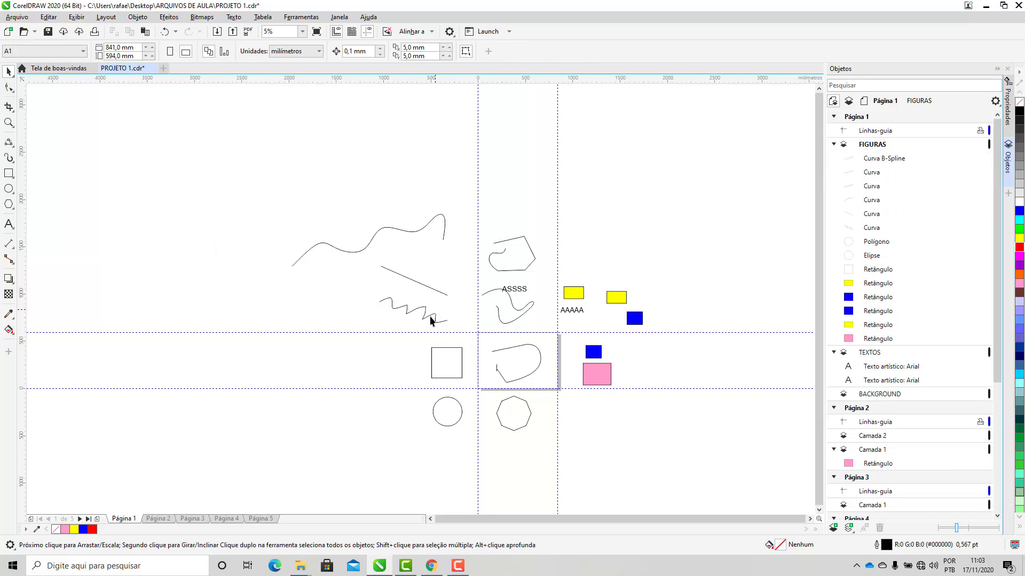
click(8, 159)
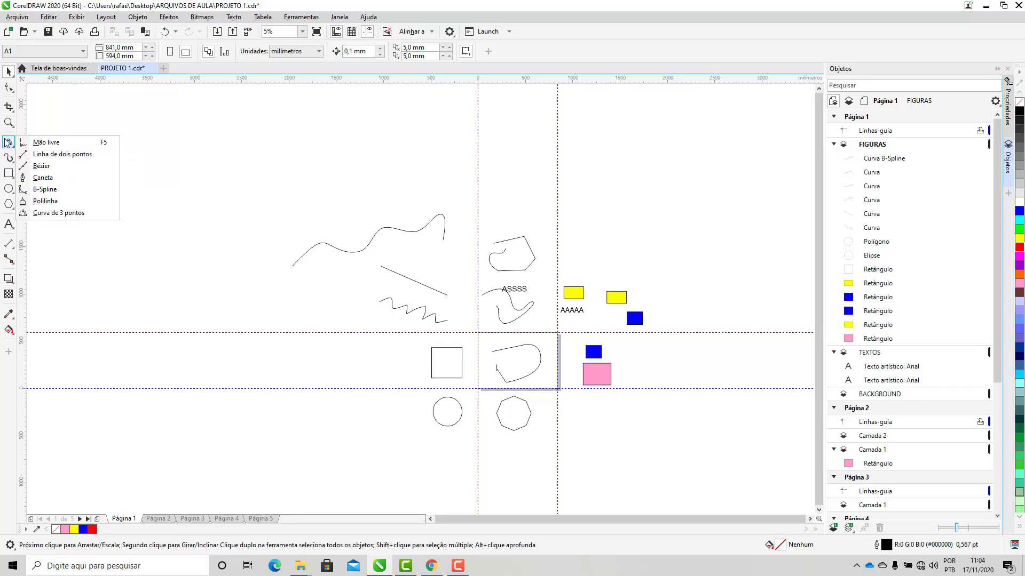
click(523, 49)
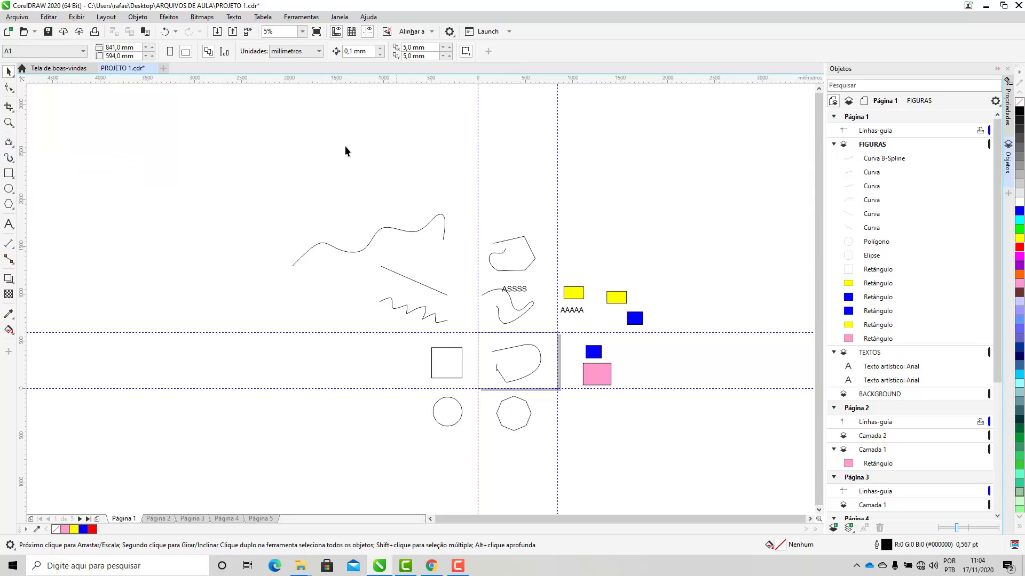
click(449, 376)
click(288, 278)
scroll(770, 389, up, 2)
scroll(468, 359, down, 2)
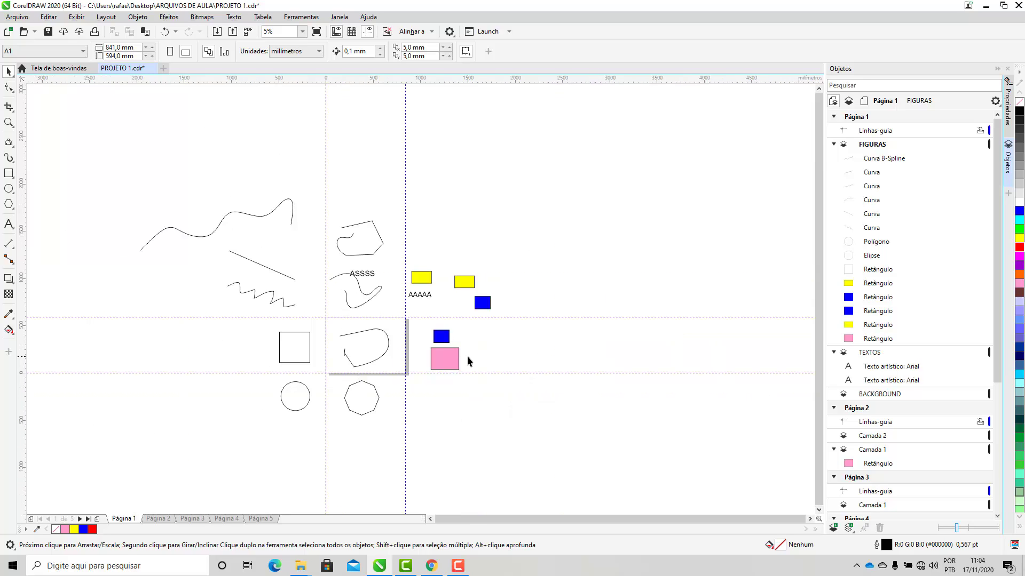
- Draw an unfilled rectangle about 604 by 492 mm above and to the right of the yellow rectangles
click(9, 123)
drag(120, 150, 603, 465)
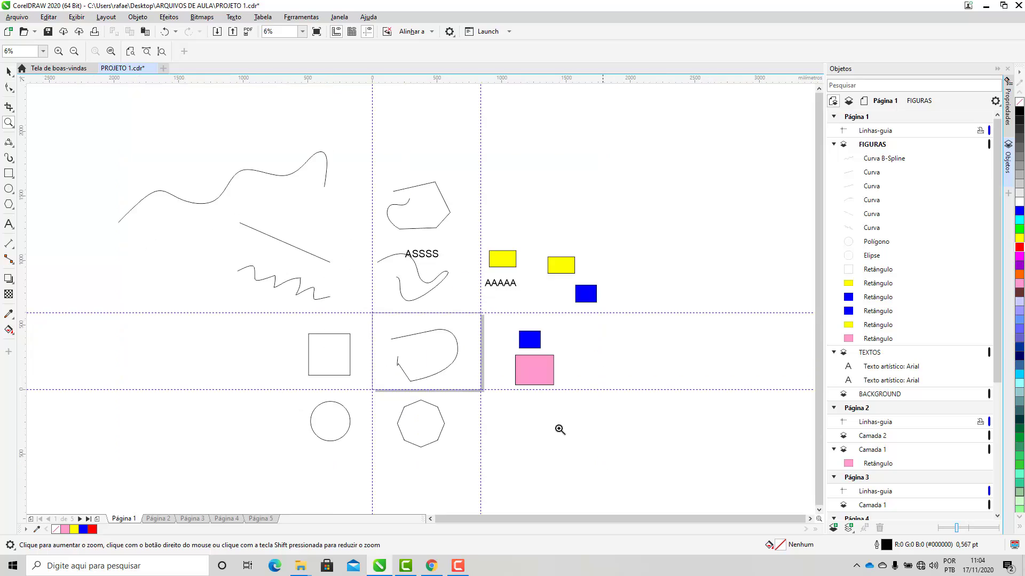
click(9, 72)
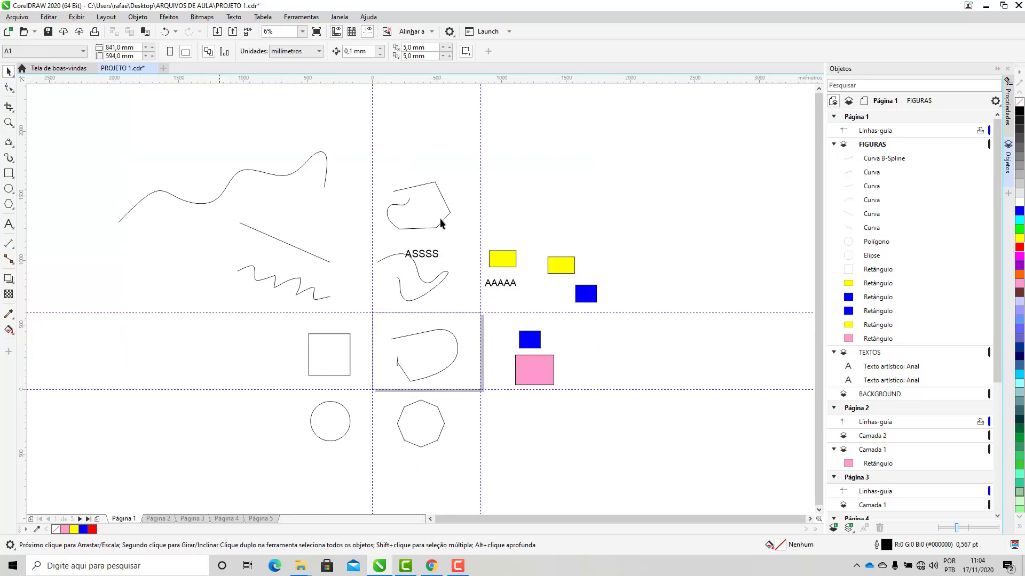
click(8, 174)
drag(596, 132, 678, 200)
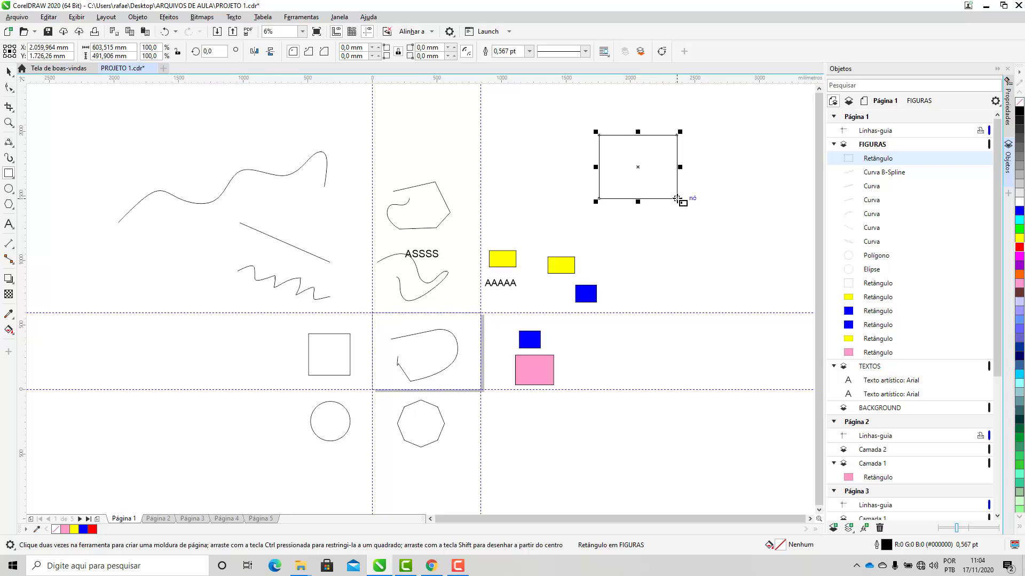
click(636, 155)
click(538, 341)
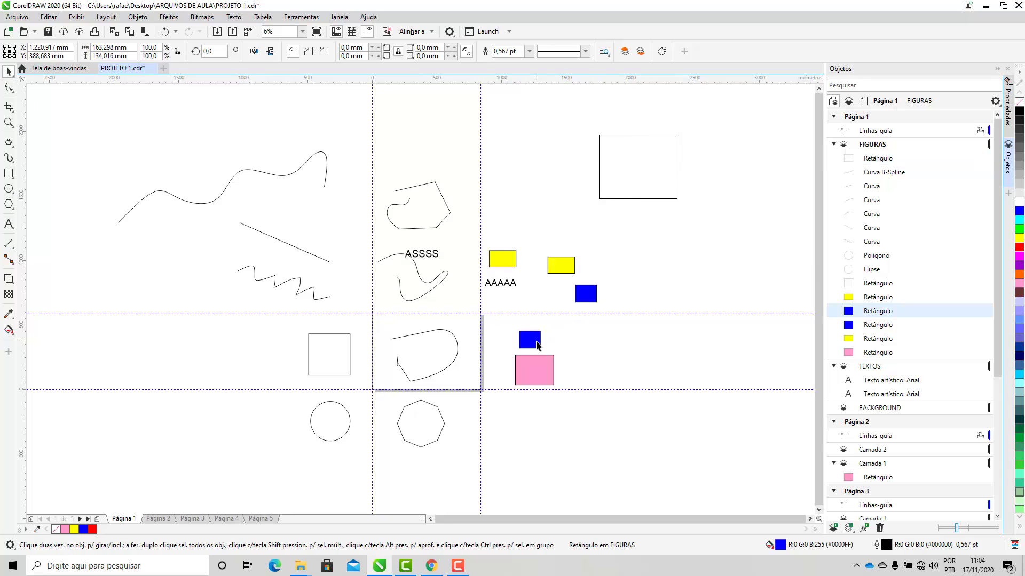
click(635, 181)
scroll(686, 101, up, 1)
scroll(562, 232, down, 1)
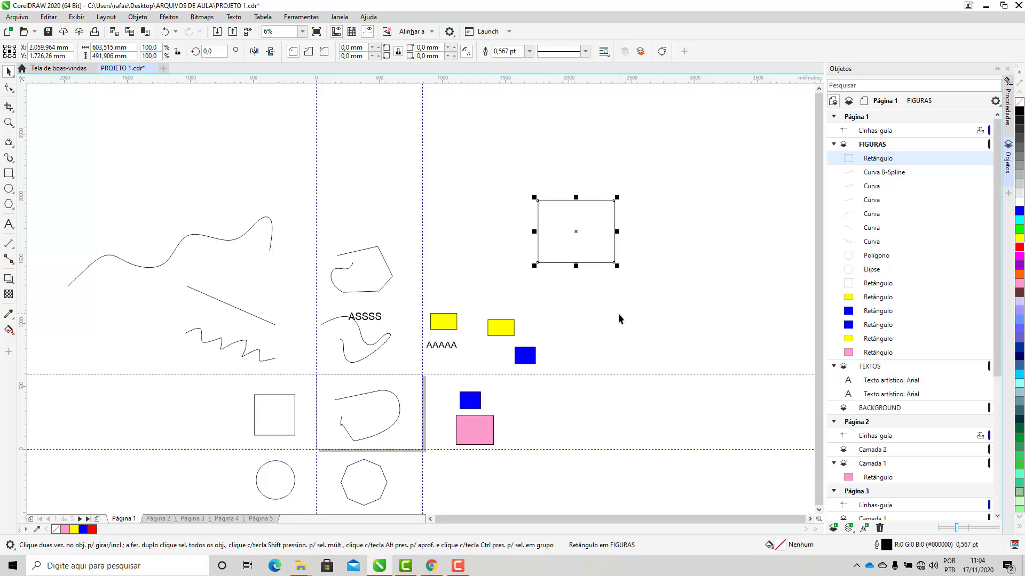
- Move the yellow rectangle farther from the page up beside the unfilled rectangle and enlarge it to about 409 by 542 mm
click(502, 333)
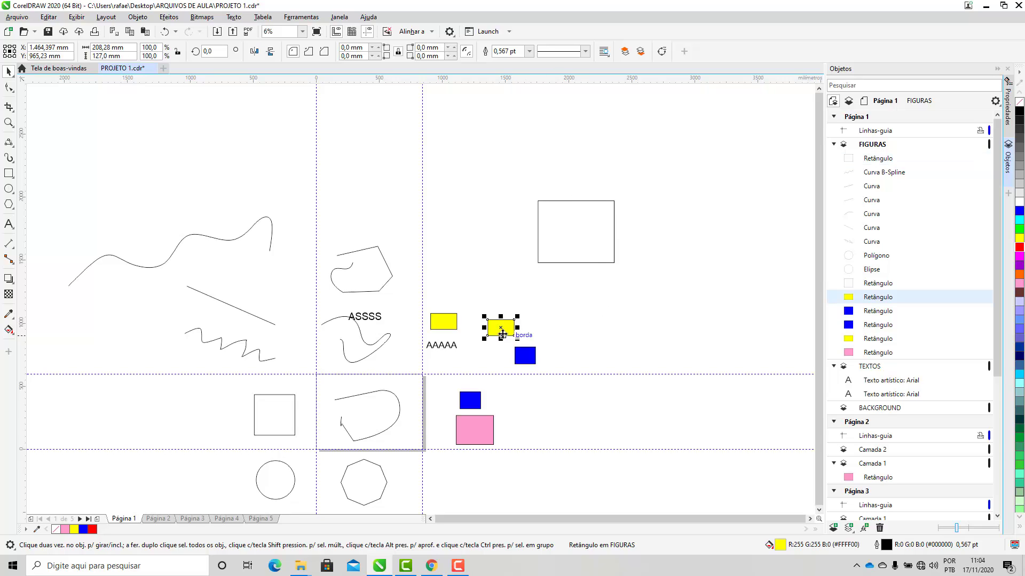
drag(502, 334, 534, 245)
drag(507, 248, 476, 213)
- Move the large unfilled rectangle up and right, away from the enlarged yellow rectangle, and clear the selection
click(559, 235)
drag(560, 236, 609, 205)
click(495, 231)
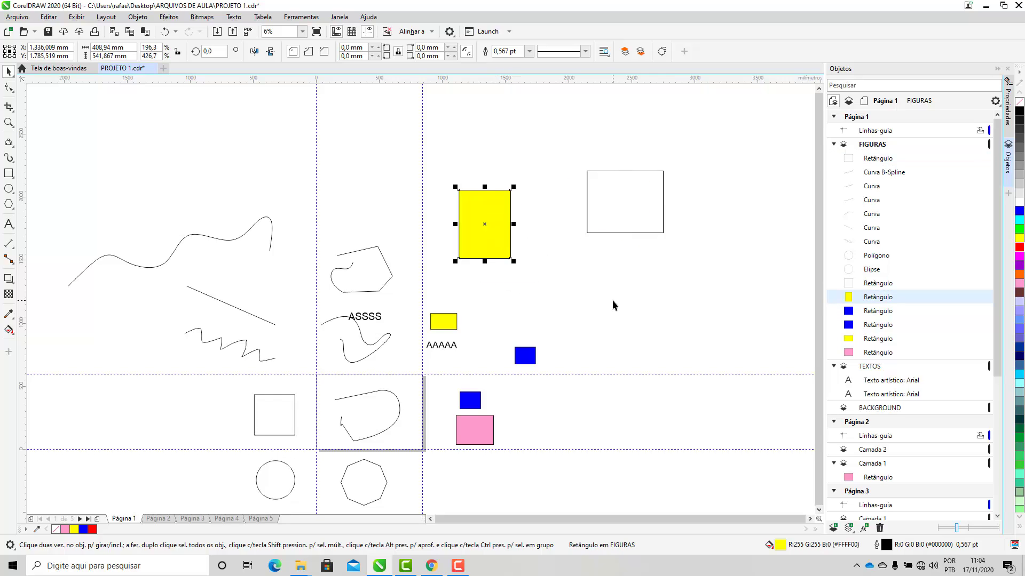
key(Escape)
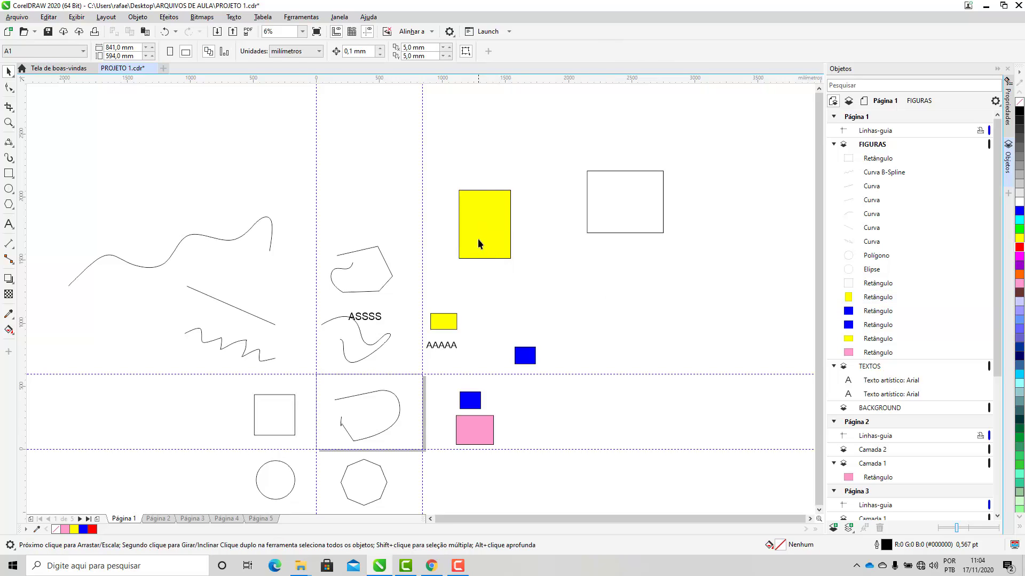
- Set the enlarged yellow rectangle's width to 550 mm
click(478, 244)
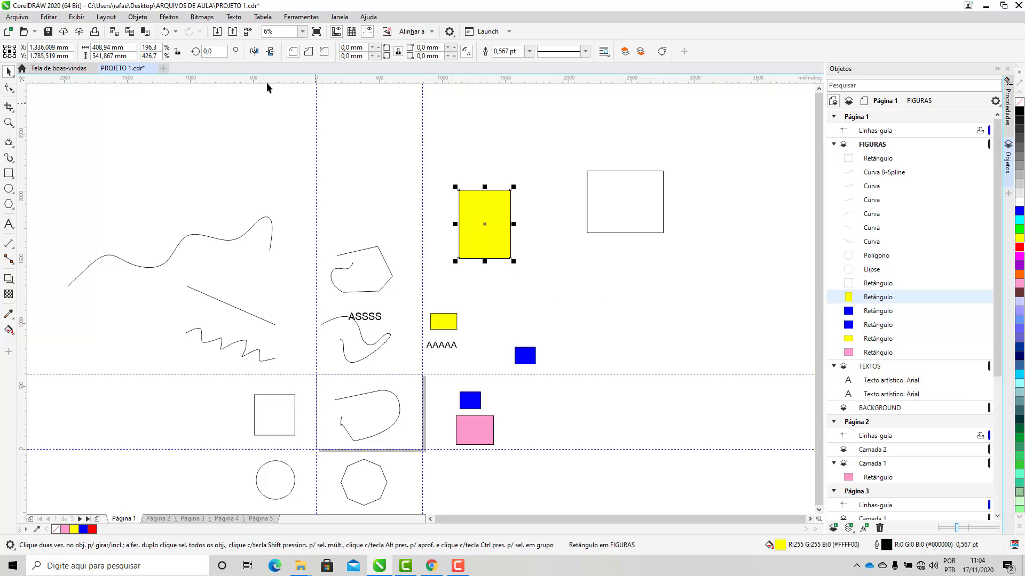
click(124, 47)
text(55)
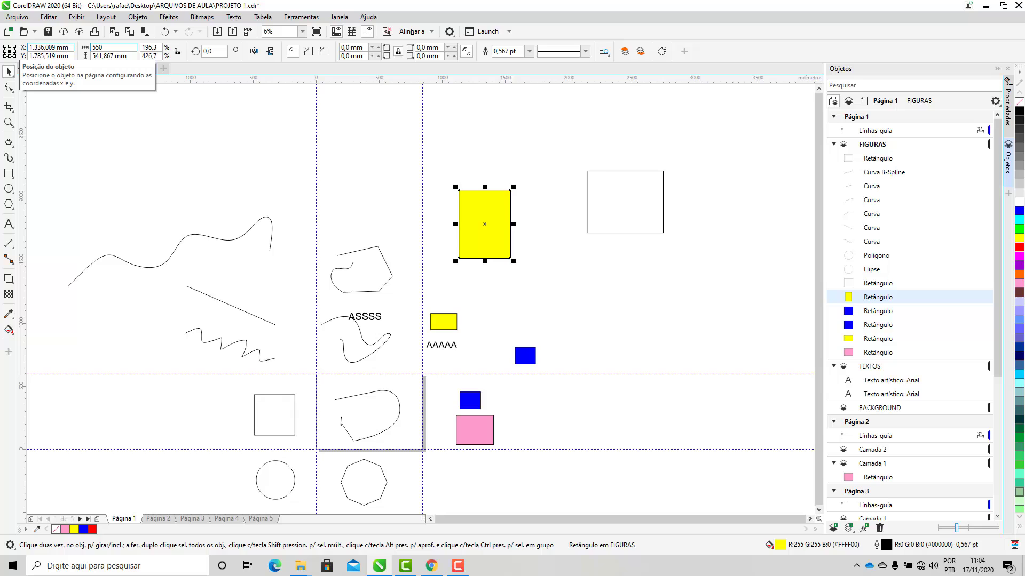
text(0)
key(Return)
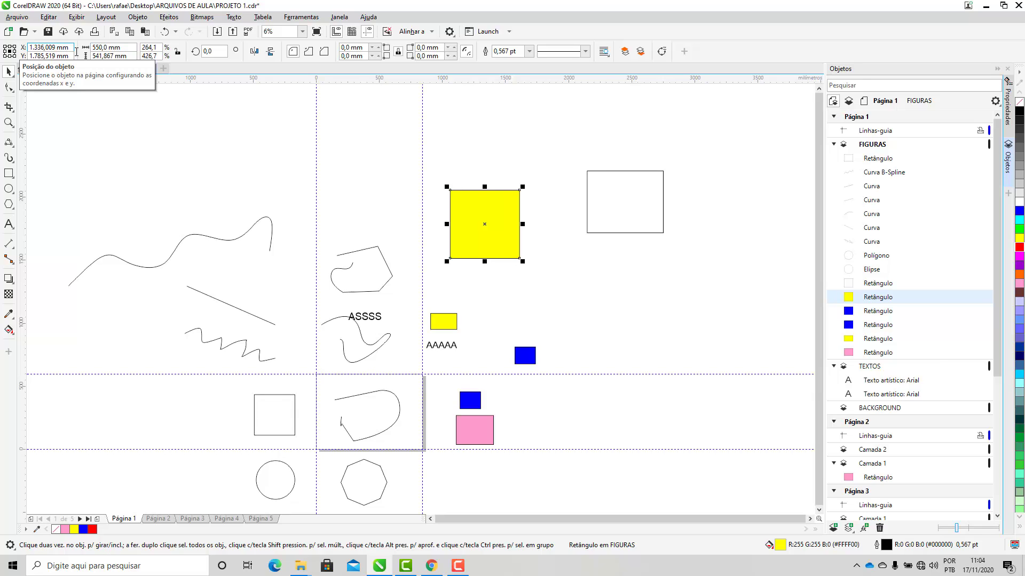
- Move the large yellow rectangle to the empty area below the unfilled rectangle
drag(519, 246, 699, 333)
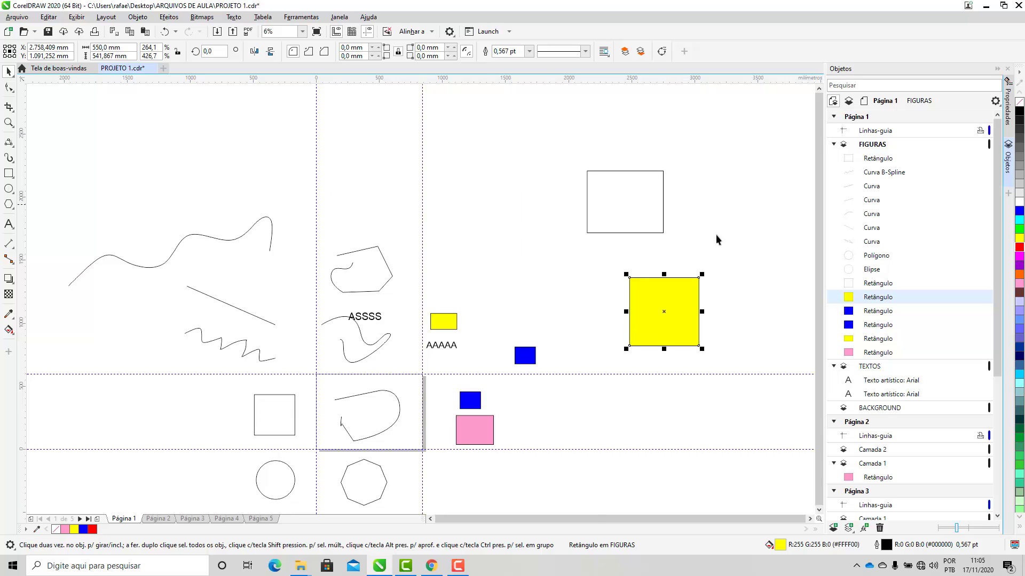
scroll(722, 306, up, 2)
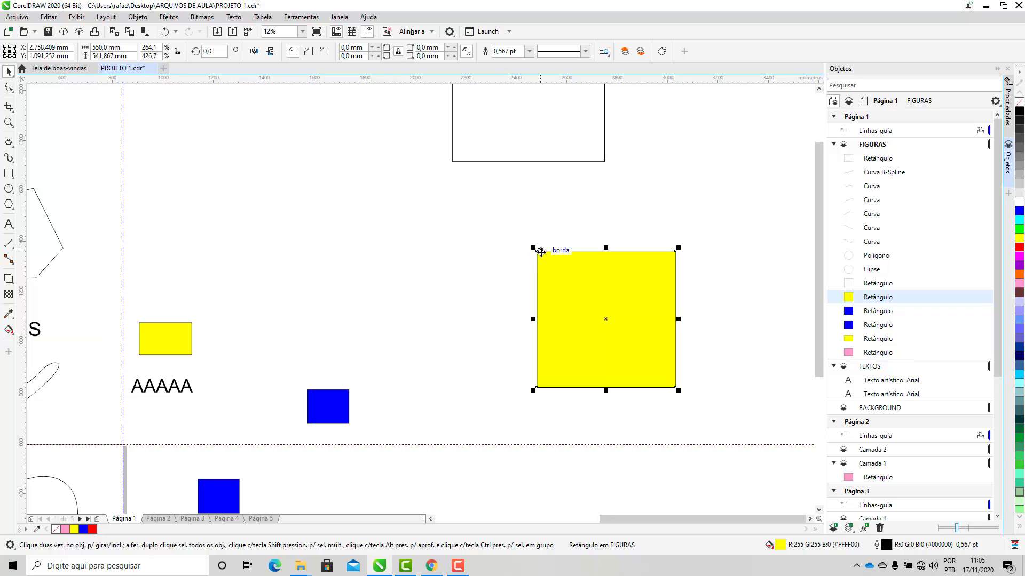
drag(593, 289, 553, 282)
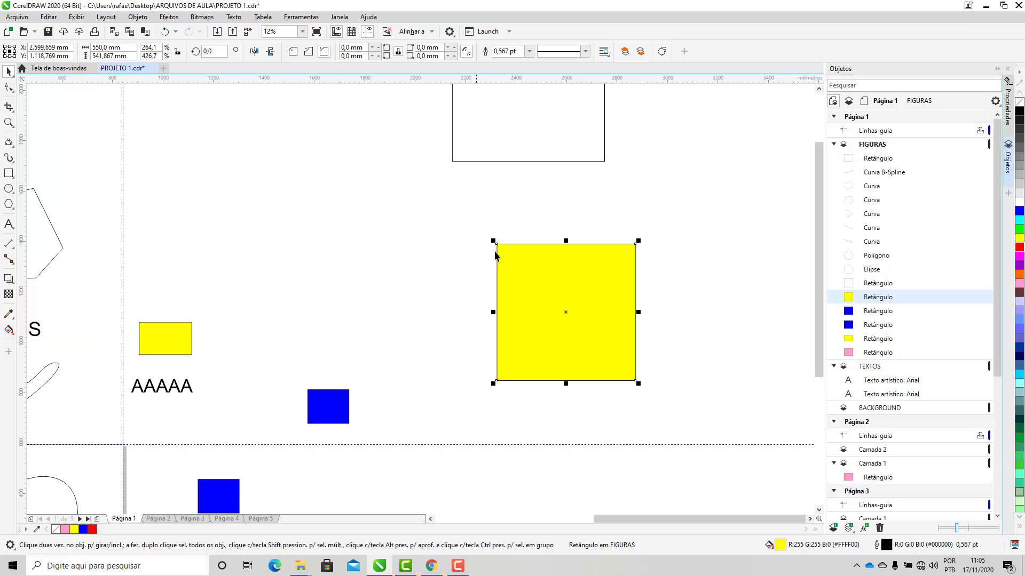
- Scale the large yellow rectangle down to about 502 by 495 mm and bevel its four corners by about 101.6 mm with the Shape tool
drag(496, 243, 508, 255)
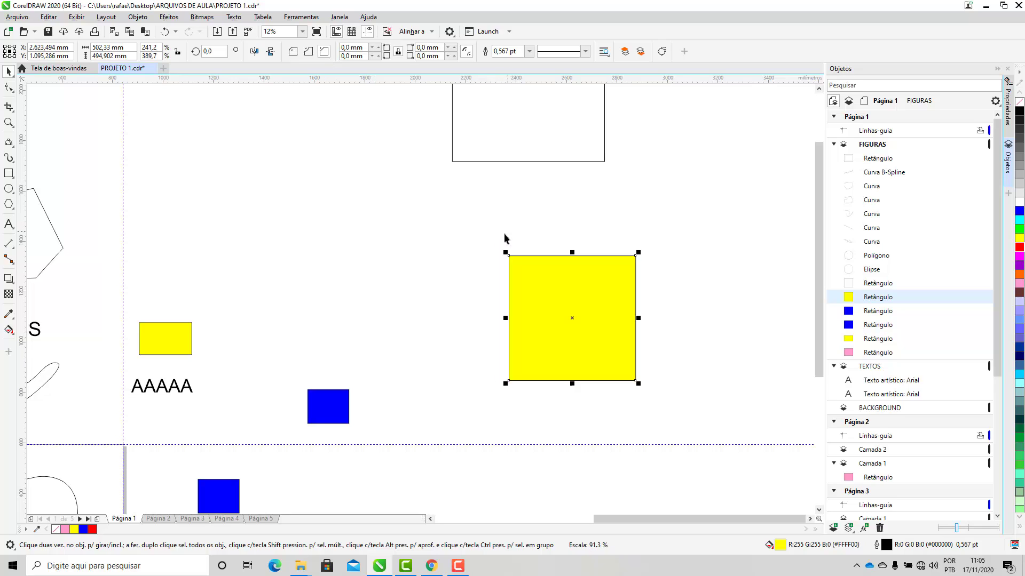
click(9, 88)
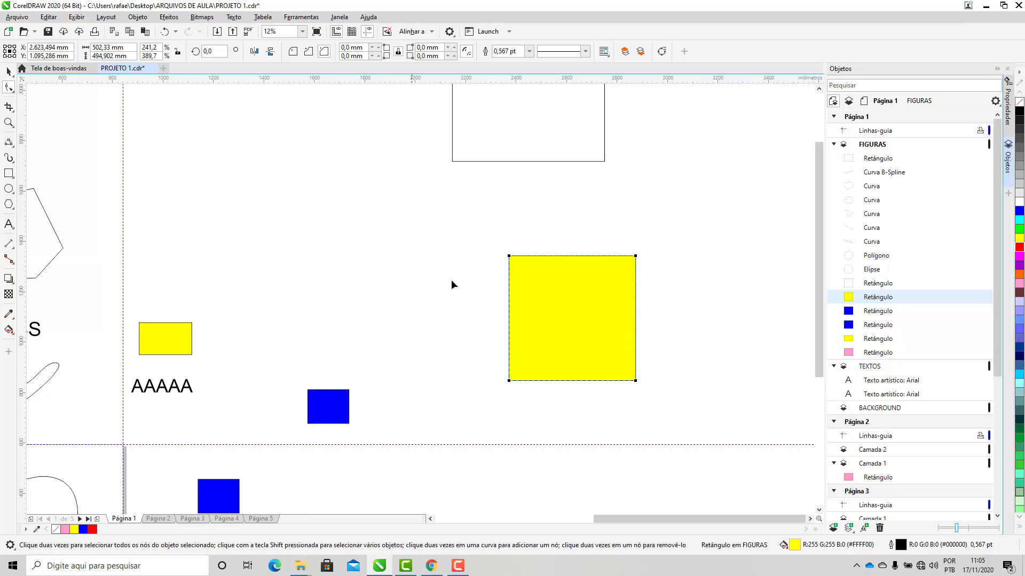
drag(507, 262, 533, 203)
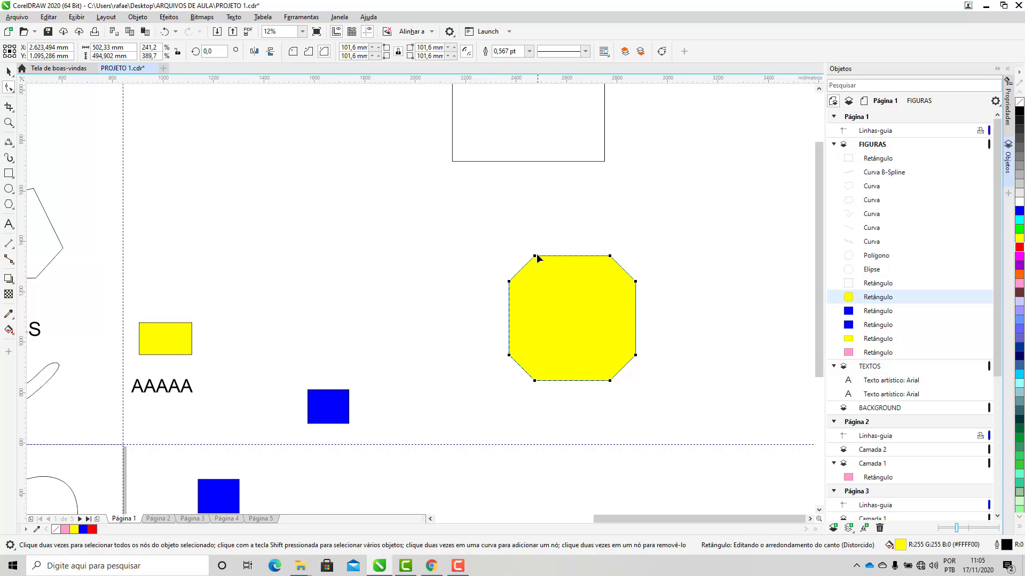
- Change the large yellow rectangle's four corners from bevelled to round and return to the Pick tool
click(308, 53)
click(294, 52)
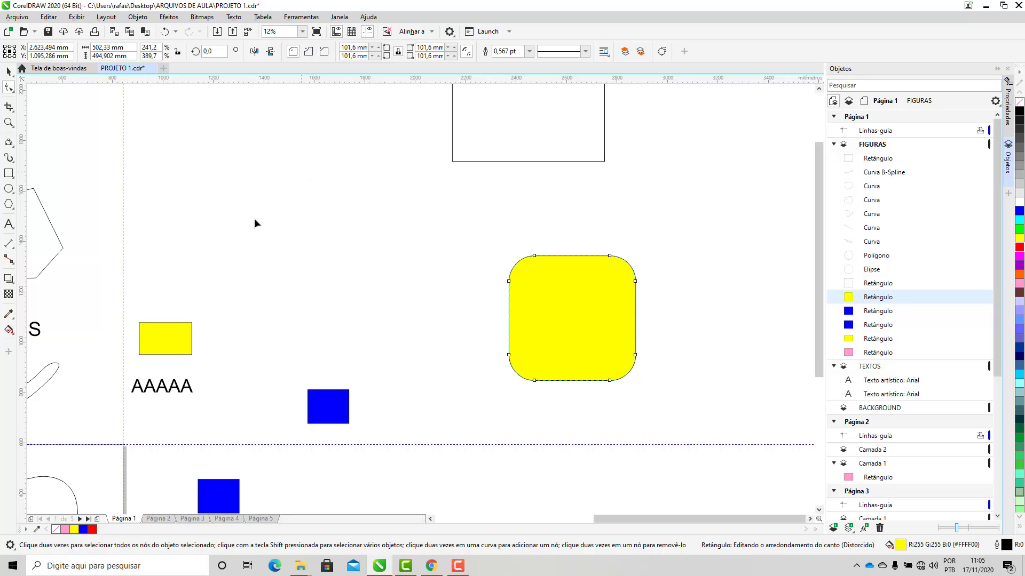
click(9, 71)
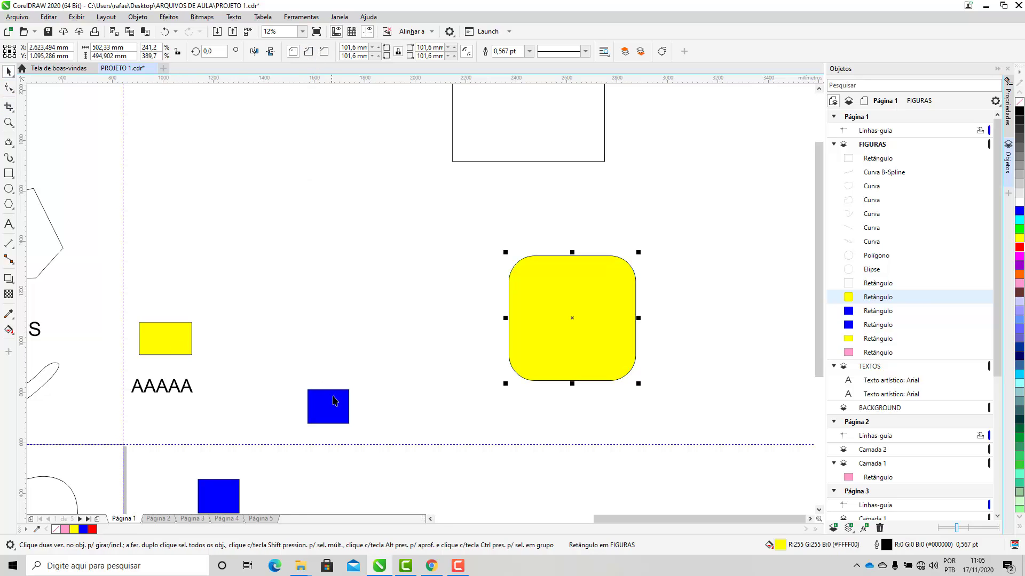
- Enlarge the upper small blue rectangle to about 430 by 353 mm and bevel its four corners by about 95 mm with the Shape tool
drag(336, 403, 433, 320)
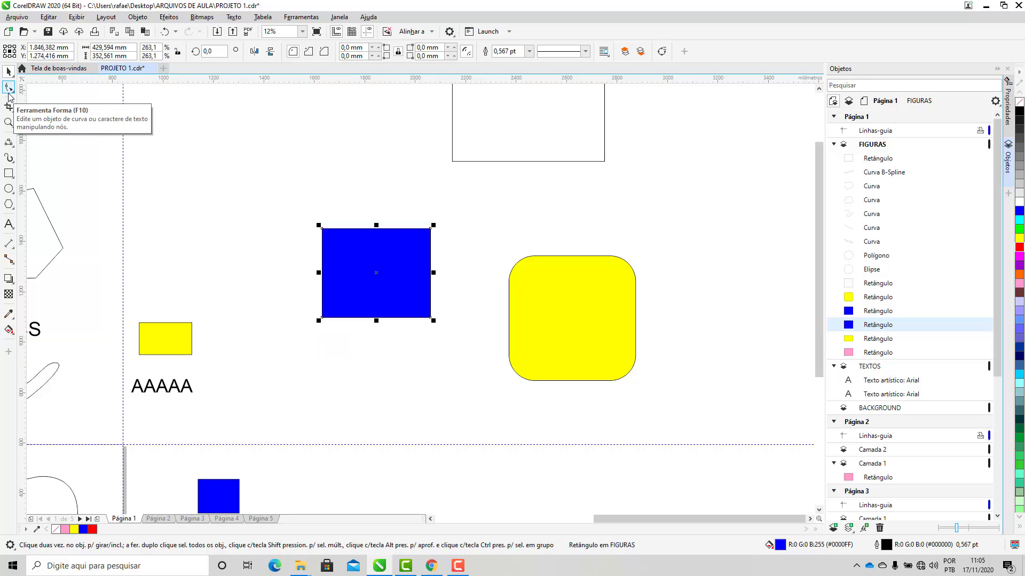
click(8, 91)
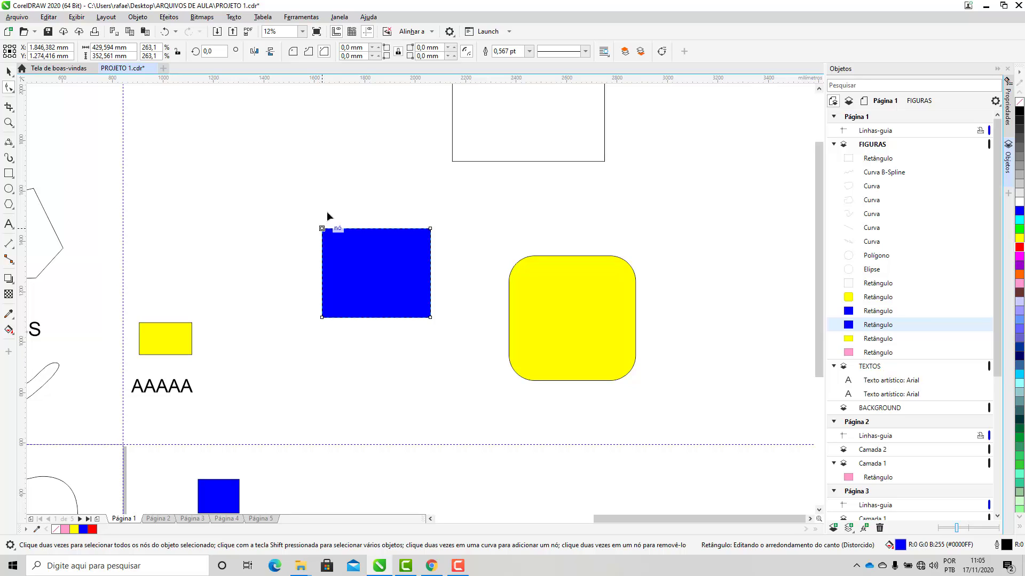
drag(327, 211, 347, 117)
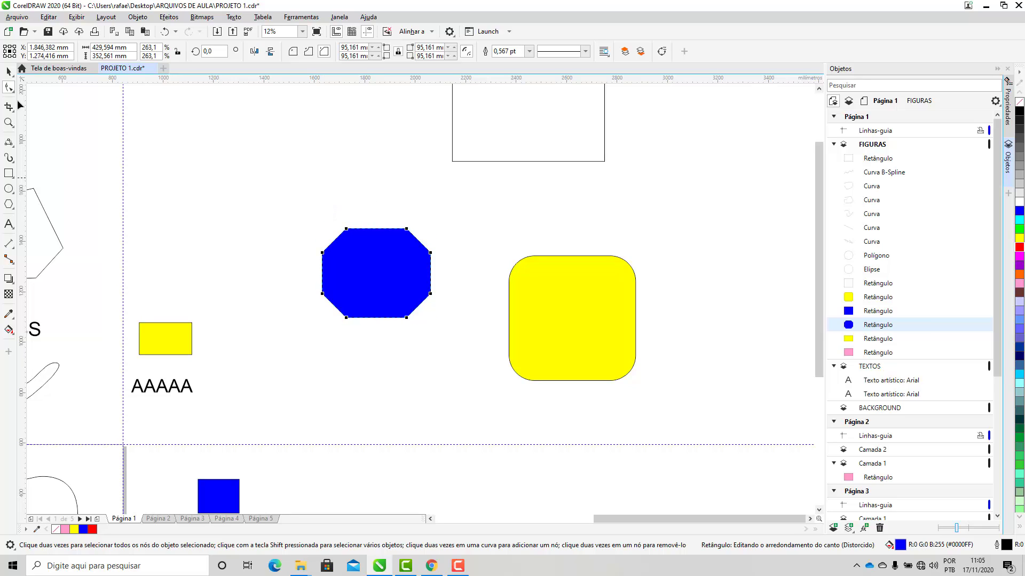
key(space)
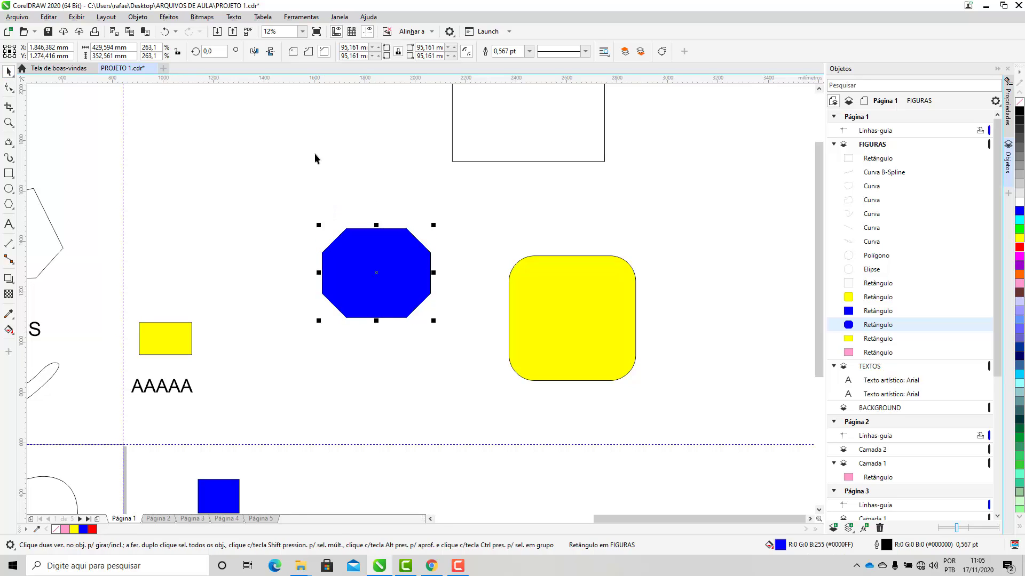
- Switch the enlarged blue rectangle's corners to round and move it to the upper right of the large yellow rectangle
click(308, 51)
click(293, 51)
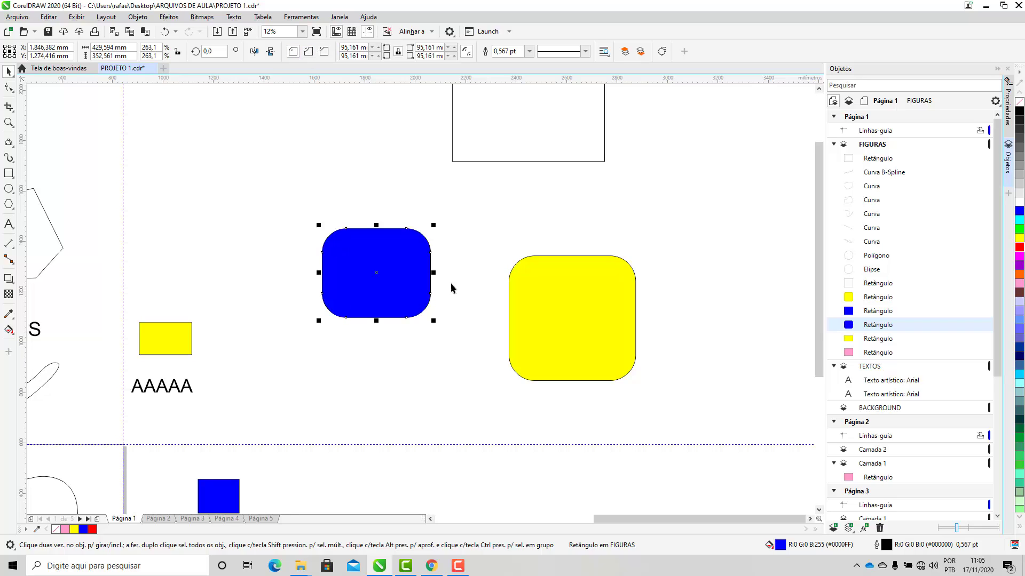
drag(375, 301, 745, 257)
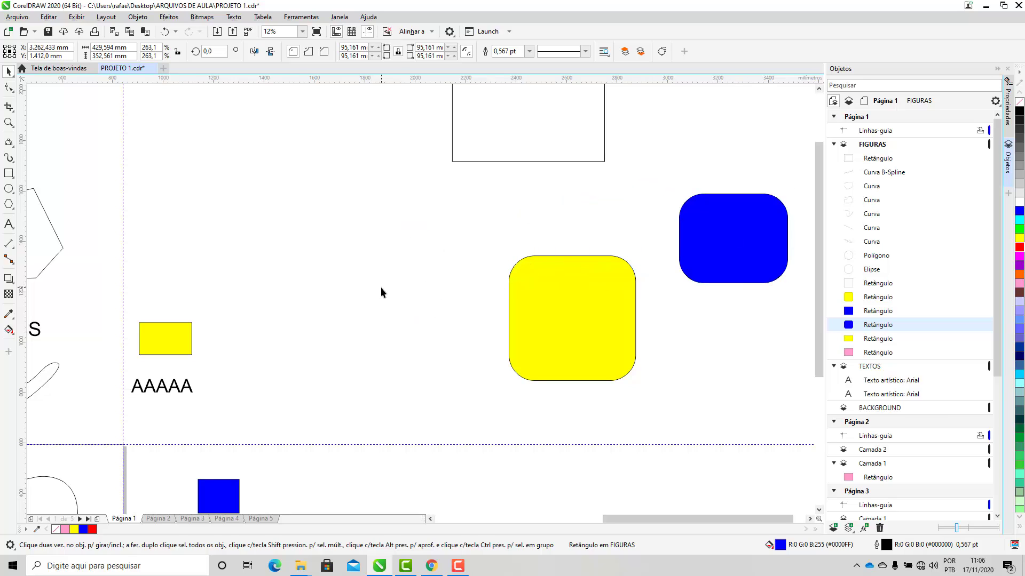
click(381, 291)
- Move the circle from below the page's guideline to the empty area left of the large unfilled rectangle
scroll(383, 297, down, 4)
click(249, 385)
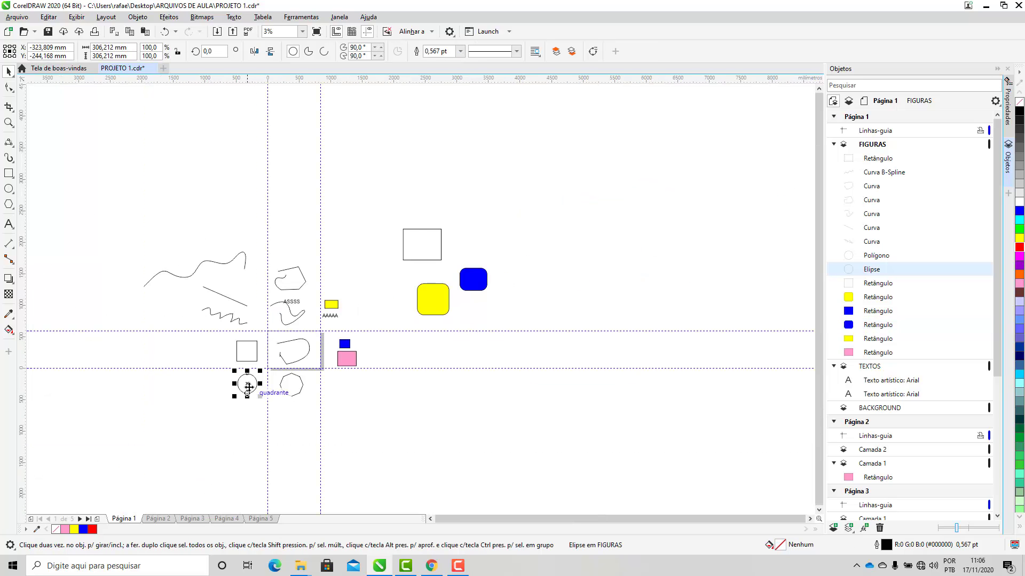
drag(249, 385, 384, 246)
scroll(384, 251, up, 4)
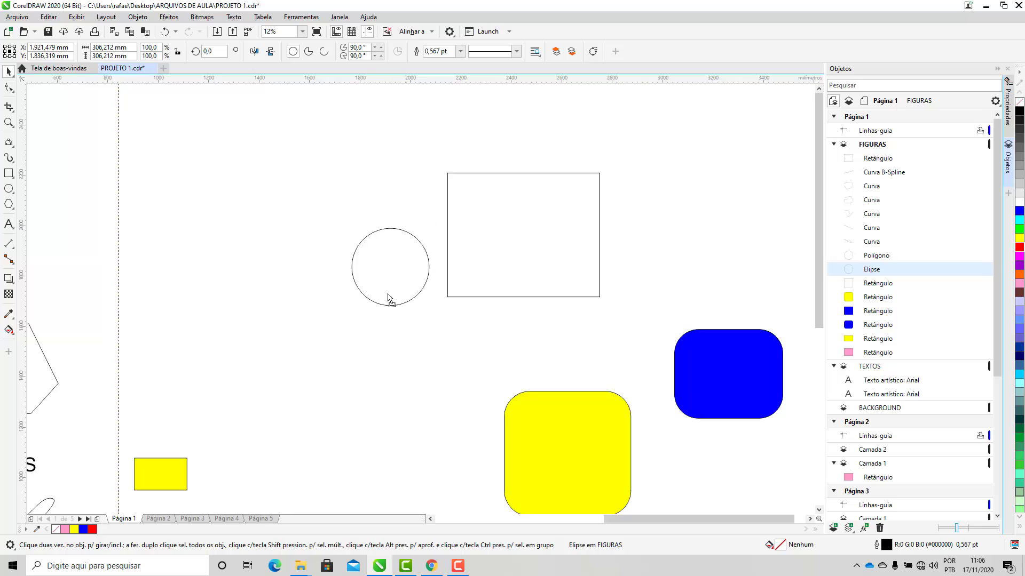
drag(388, 299, 350, 307)
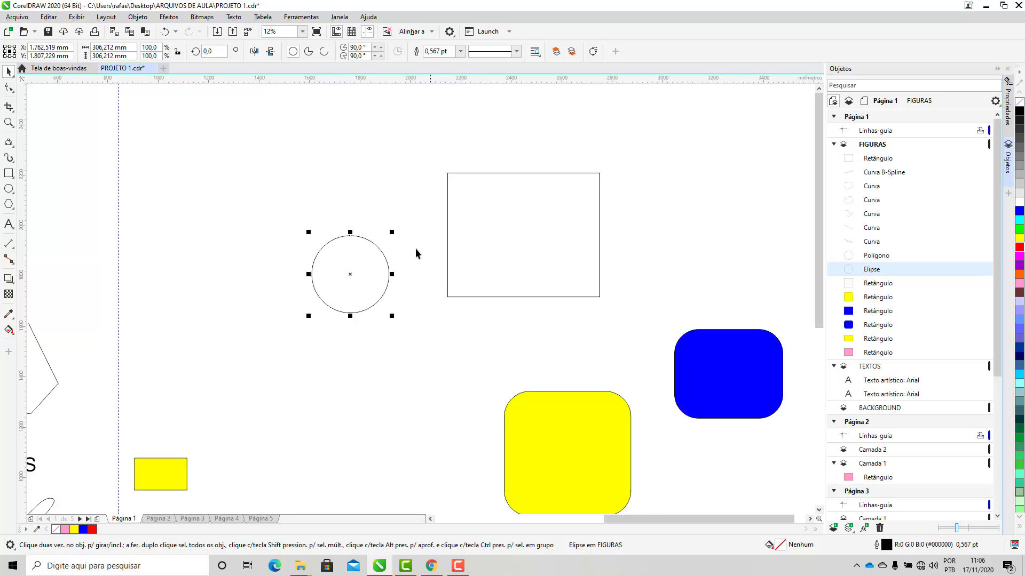
scroll(384, 254, up, 2)
scroll(349, 264, down, 2)
drag(348, 267, 326, 290)
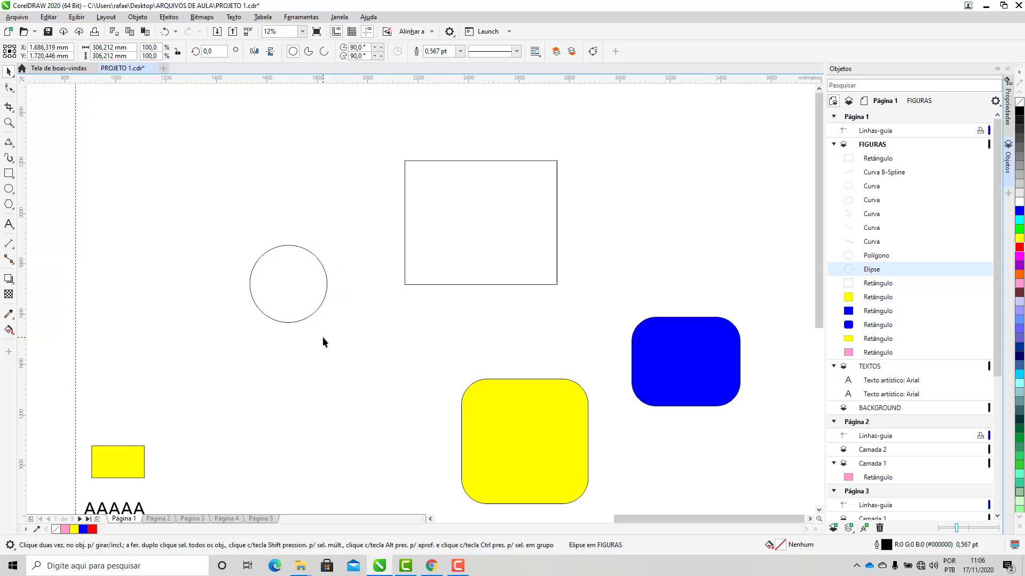
- Convert the circle into a pie and adjust its starting angle so the open wedge becomes narrower
click(308, 51)
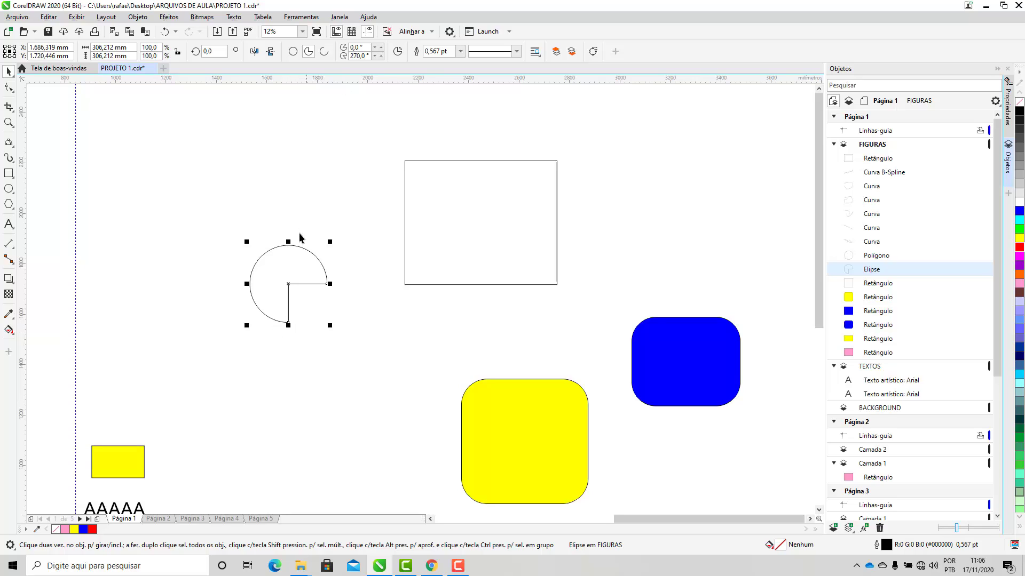
click(374, 47)
click(375, 48)
click(375, 48)
click(375, 48)
click(375, 48)
click(375, 48)
click(376, 49)
click(376, 49)
click(376, 50)
click(376, 50)
click(376, 50)
click(376, 49)
click(377, 50)
click(376, 50)
click(377, 50)
click(377, 50)
click(376, 49)
click(376, 49)
click(376, 49)
click(377, 49)
click(162, 212)
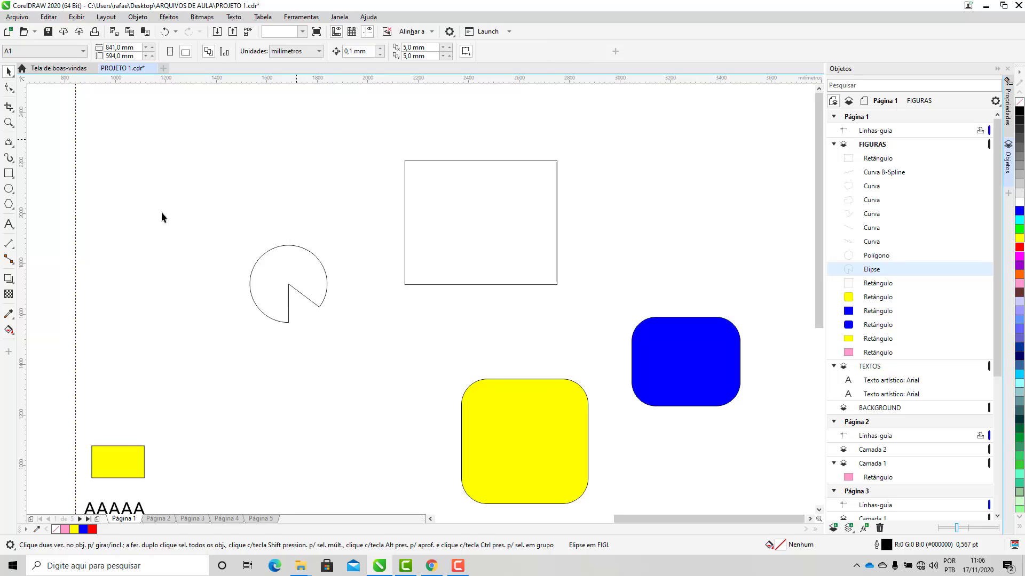
- Draw a five-pointed star about 322 by 306 mm with the Star tool, above and left of the pie, and nudge it upward
click(10, 206)
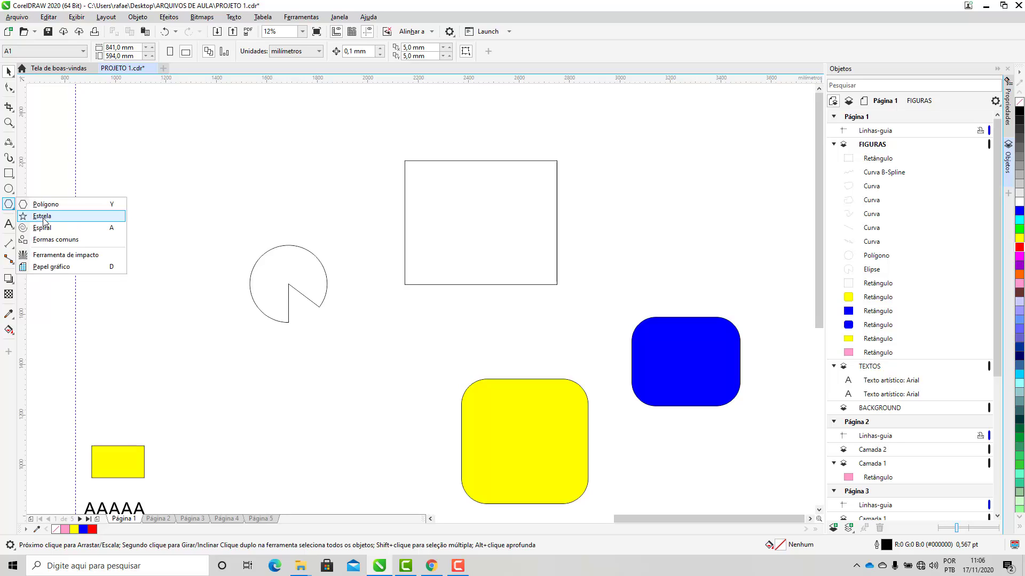
click(43, 218)
drag(170, 165, 252, 246)
click(8, 72)
drag(187, 203, 183, 178)
click(153, 240)
- Set the star to 7 points and increase its sharpness above 53
click(203, 203)
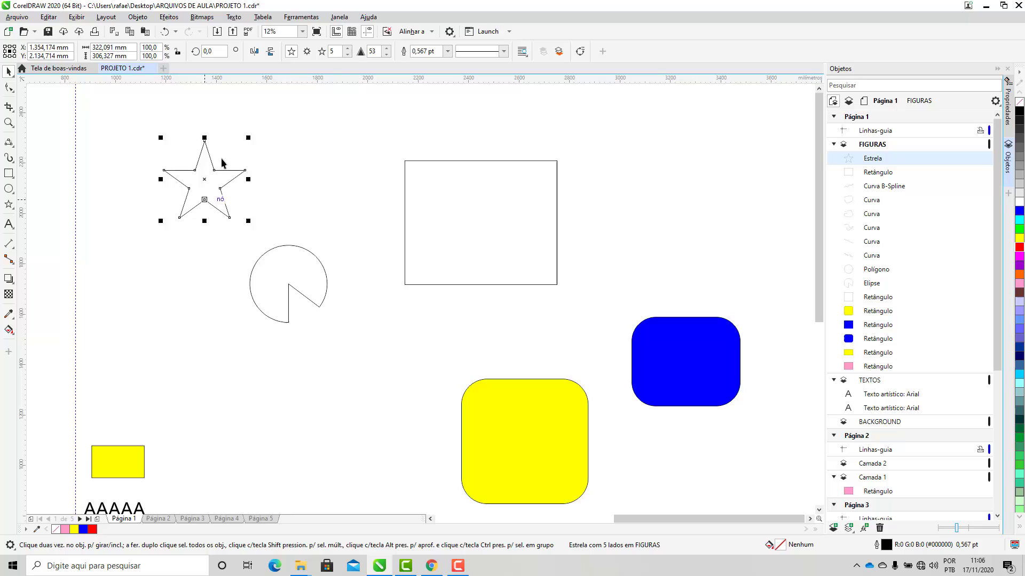
click(347, 48)
click(347, 49)
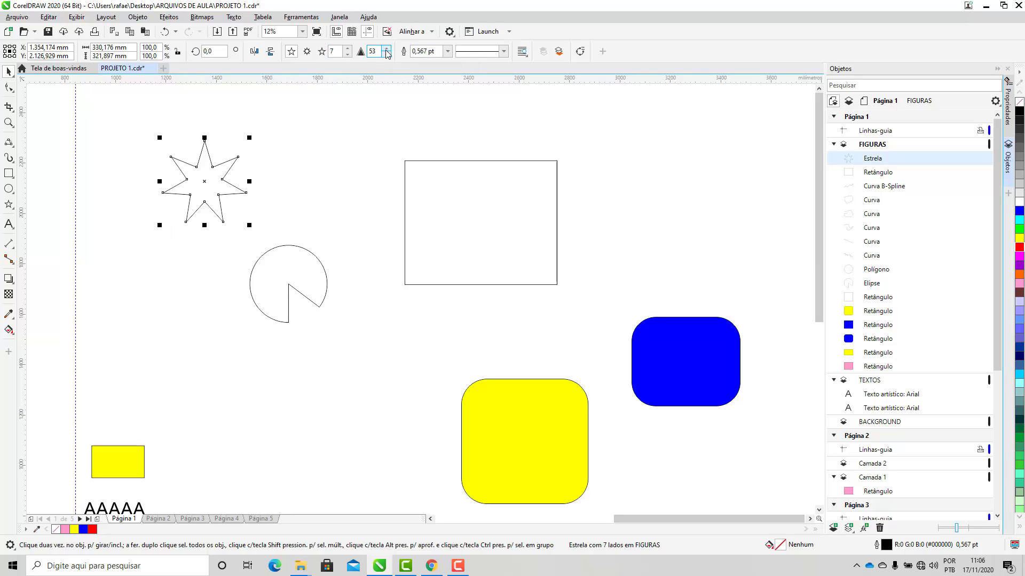
drag(387, 52, 387, 53)
- Gather the star, large rounded blue rectangle and large yellow rectangle closely around the left, right and lower sides of the unfilled rectangle
click(218, 194)
drag(217, 195, 367, 195)
click(556, 277)
click(682, 356)
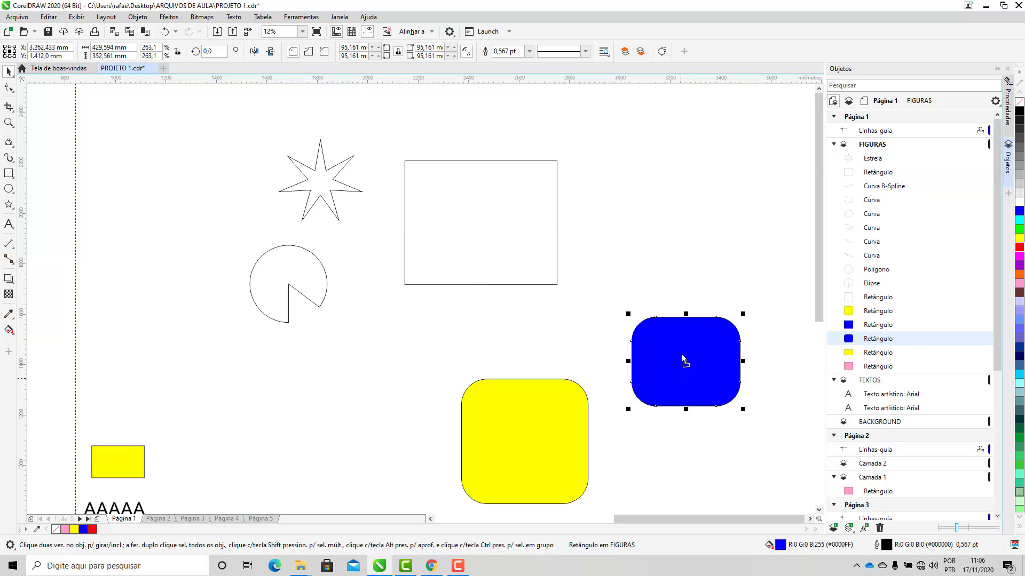
drag(682, 356, 661, 218)
click(558, 439)
drag(558, 439, 512, 355)
- Move the large unfilled rectangle slightly up to widen the gap above the yellow rectangle, and clear the selection
click(511, 286)
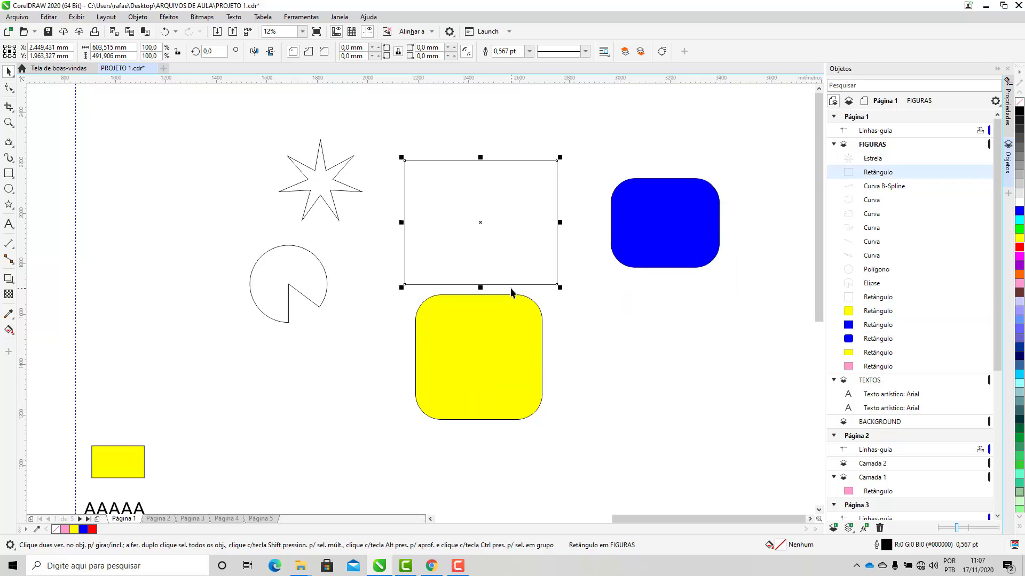
click(505, 278)
click(512, 284)
drag(448, 222, 450, 200)
click(386, 244)
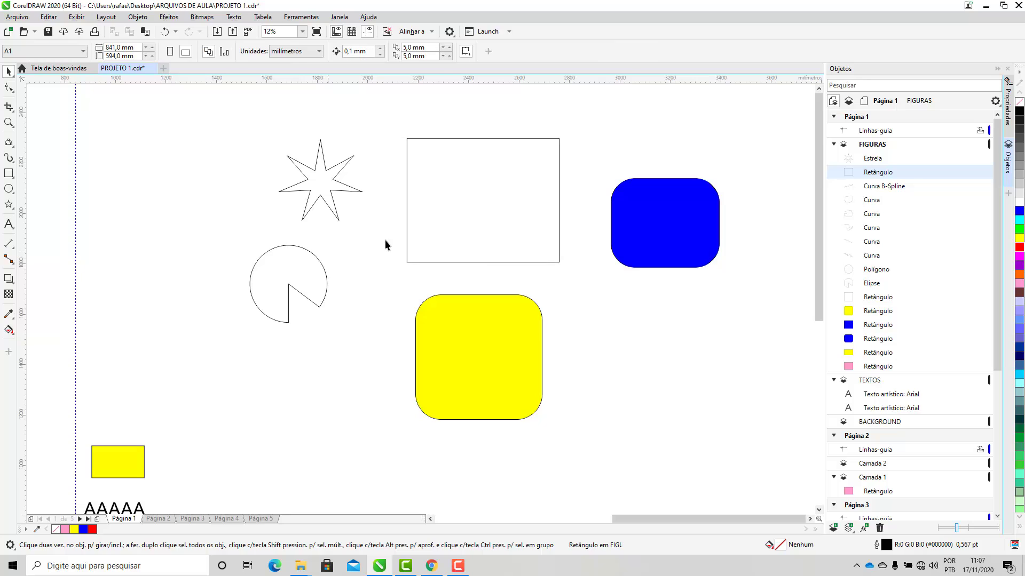
- Select the star, pie, unfilled, yellow and blue rectangles together and move the group of shapes further right and up
scroll(385, 241, down, 2)
drag(587, 362, 555, 340)
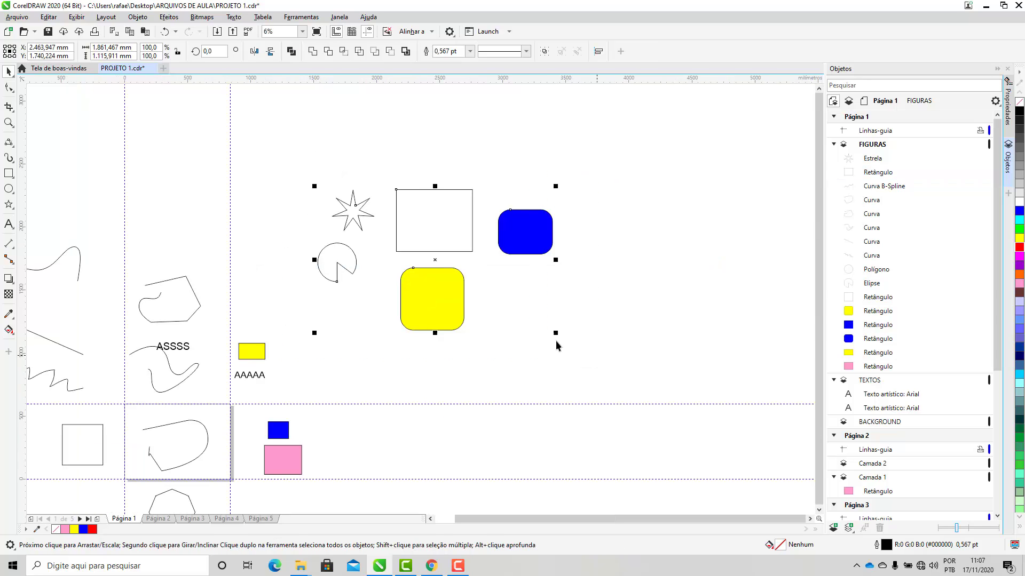
drag(453, 308, 508, 291)
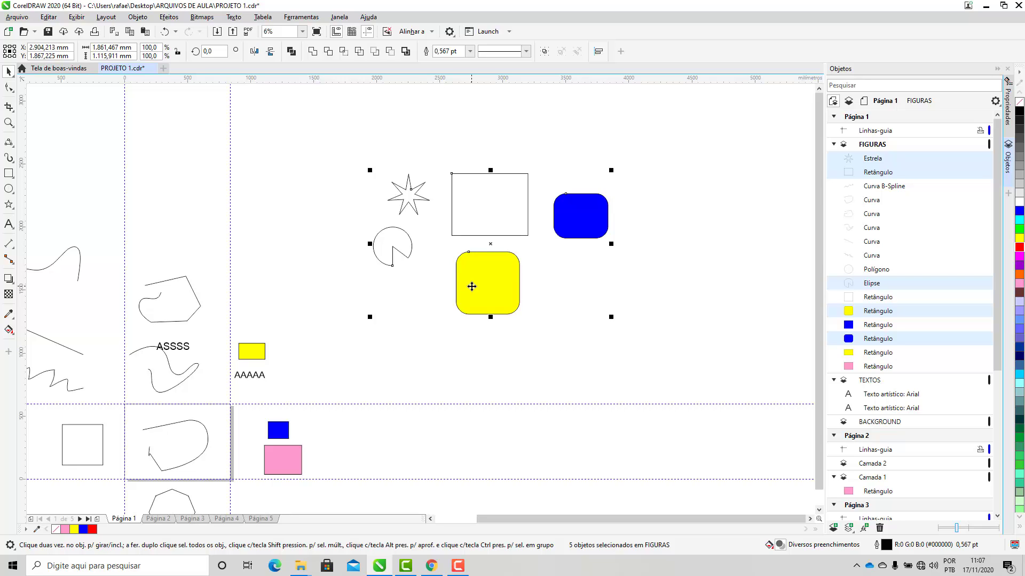
scroll(294, 265, down, 2)
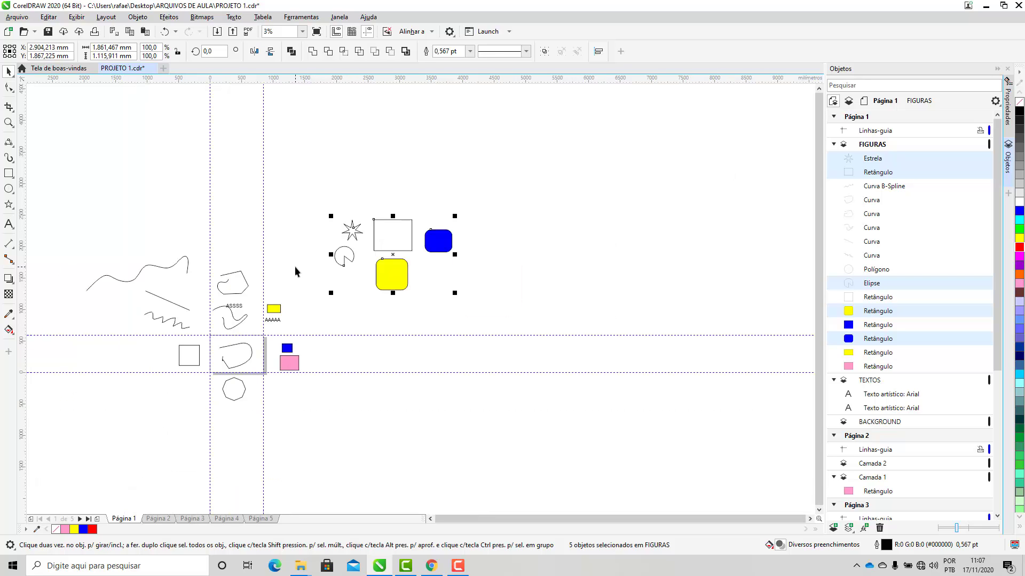
scroll(562, 218, up, 2)
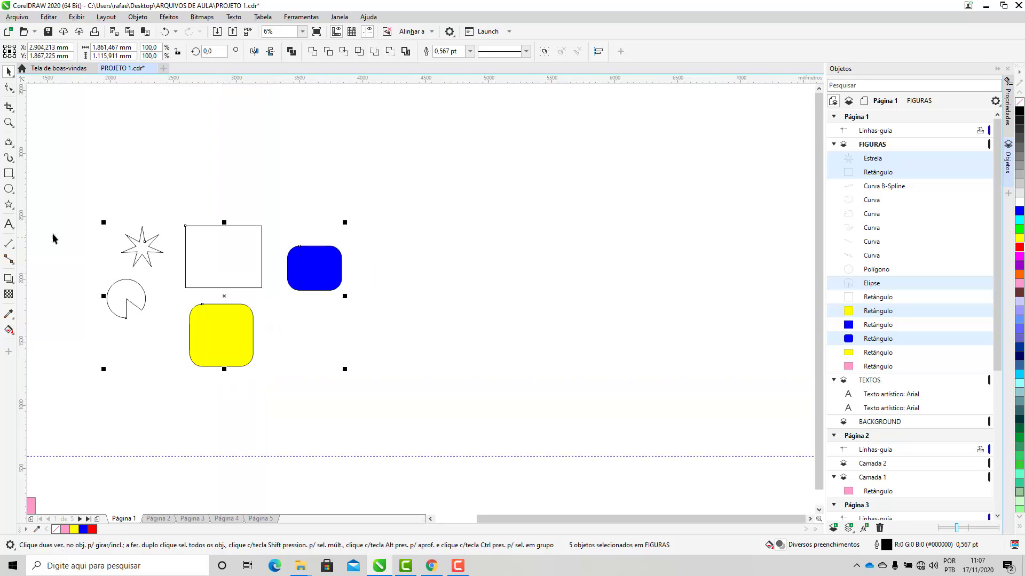
- Add the artistic text "Modelagem Paramétrica" in Arial 24 pt in the empty area right of the rounded blue rectangle
click(9, 224)
click(492, 203)
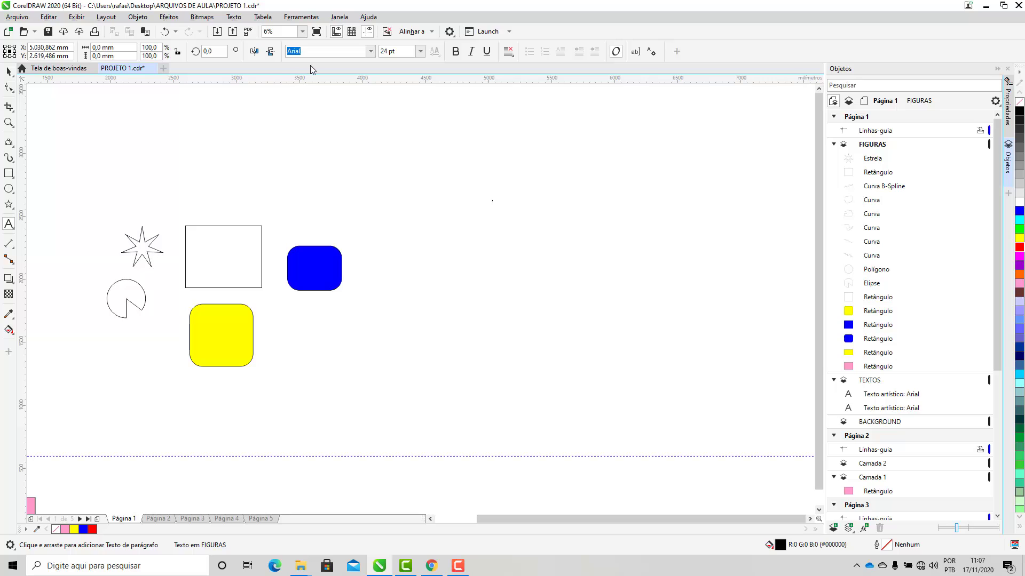
click(421, 51)
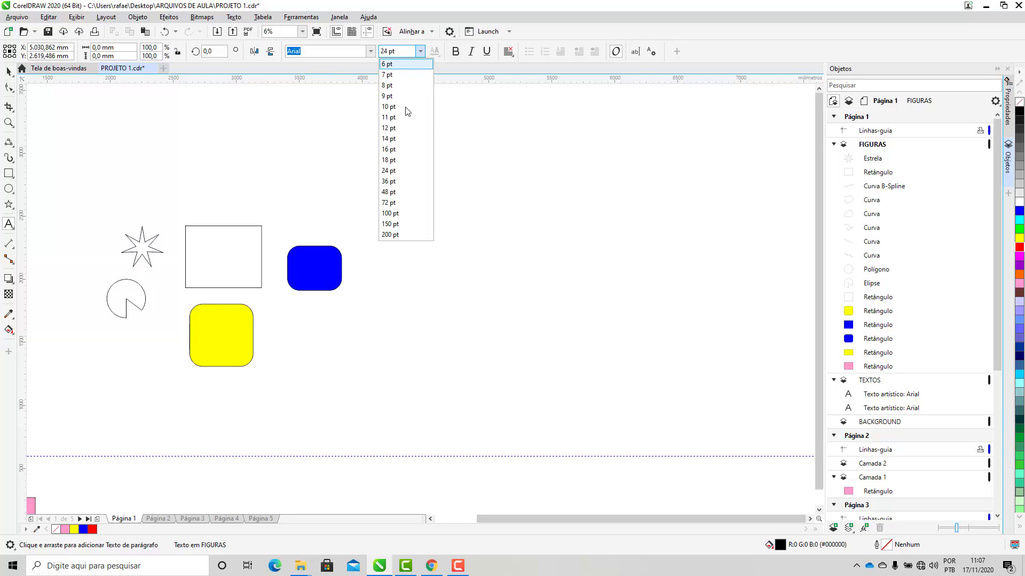
click(409, 195)
key(ctrl+z)
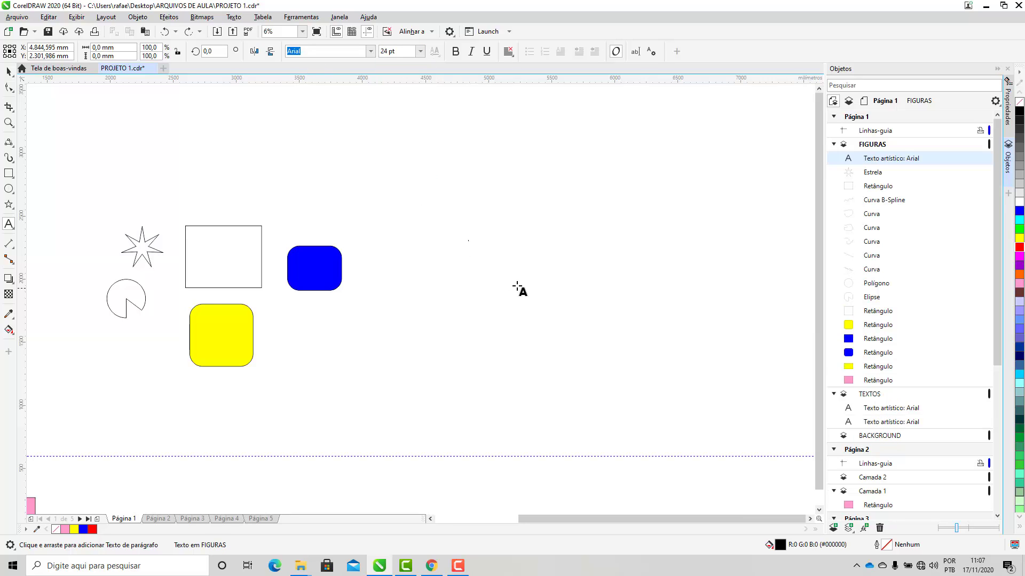
scroll(481, 250, up, 10)
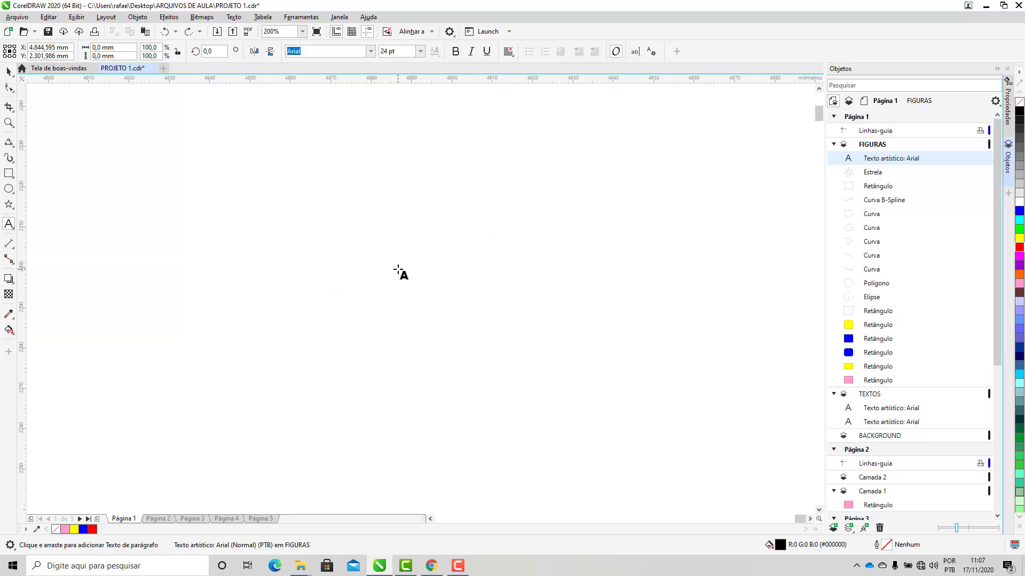
text(Modelagem )
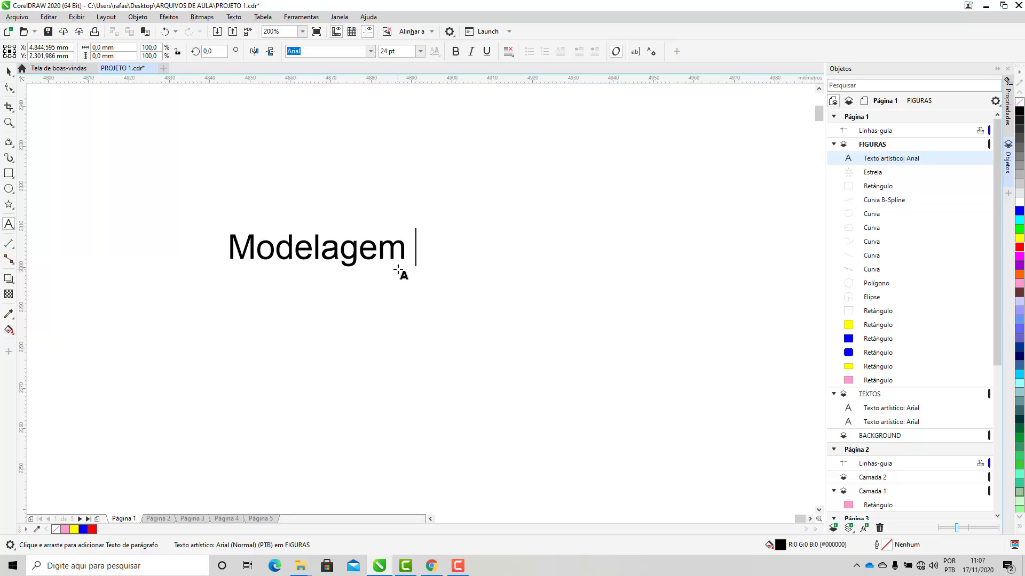
text(Paramétrica)
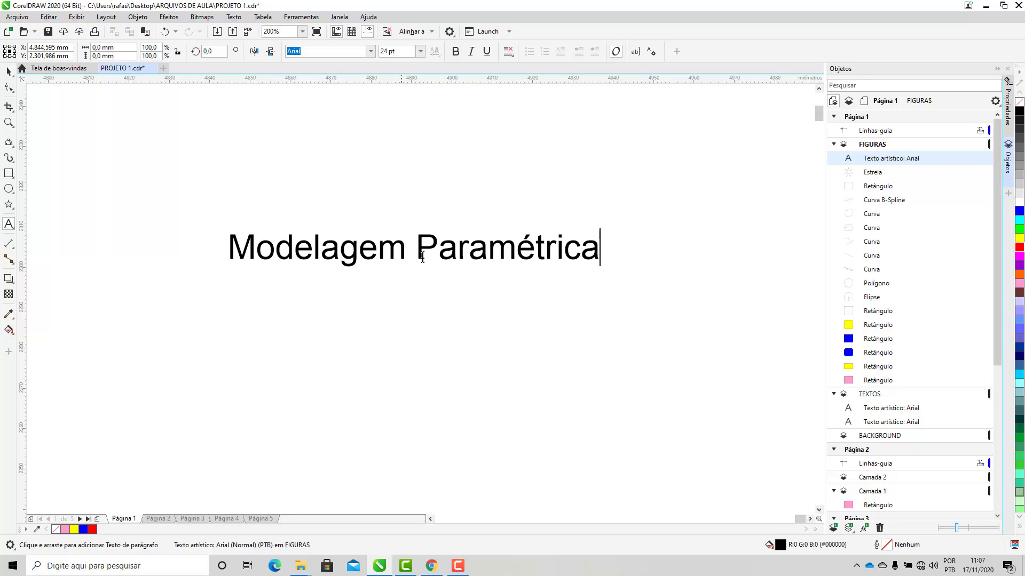
- Scale the text "Modelagem Paramétrica" up to about 873 by 75 mm, move it up and right, and clear the selection
scroll(405, 261, down, 6)
drag(406, 260, 210, 369)
click(9, 73)
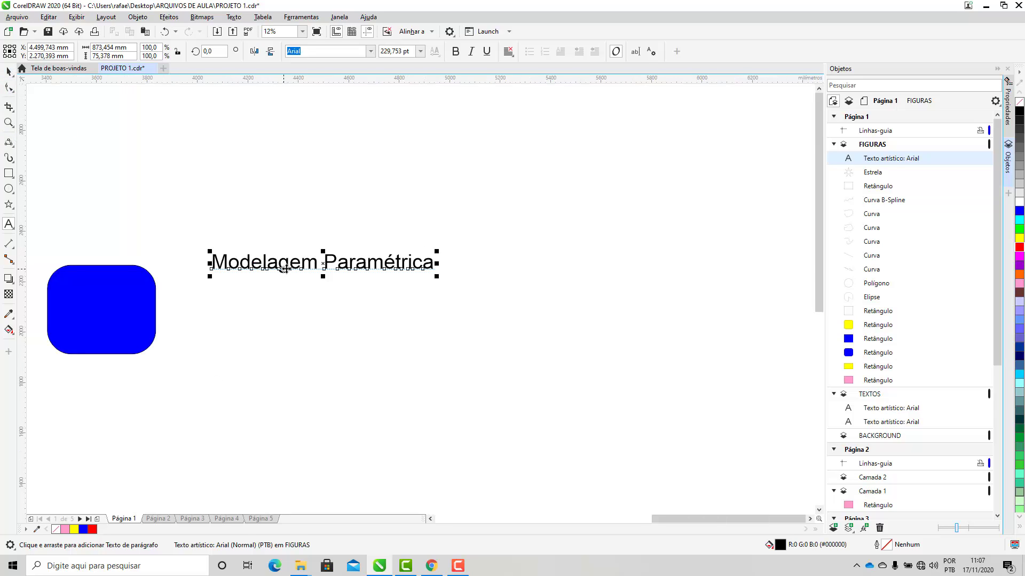
drag(289, 273, 348, 215)
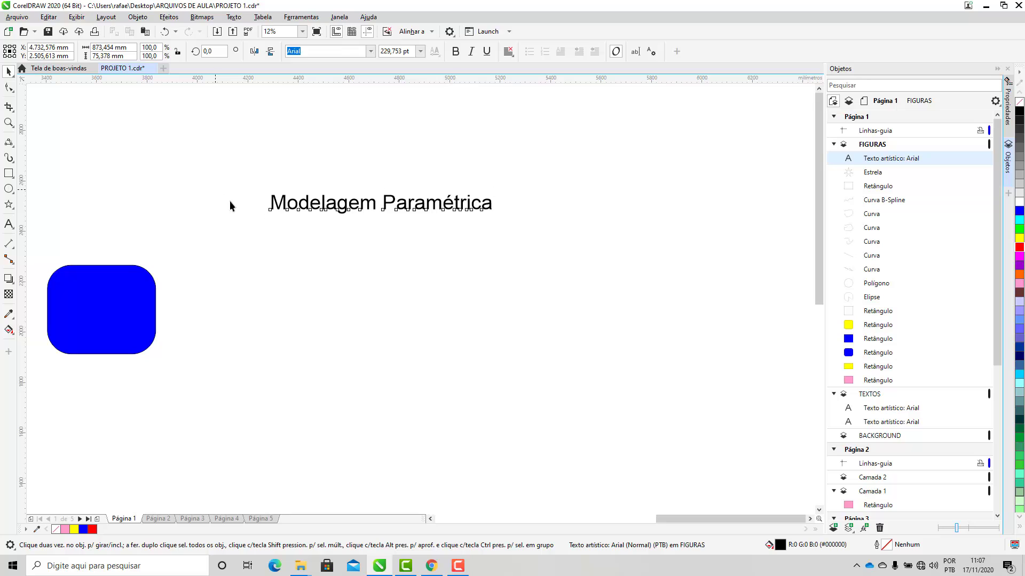
click(466, 214)
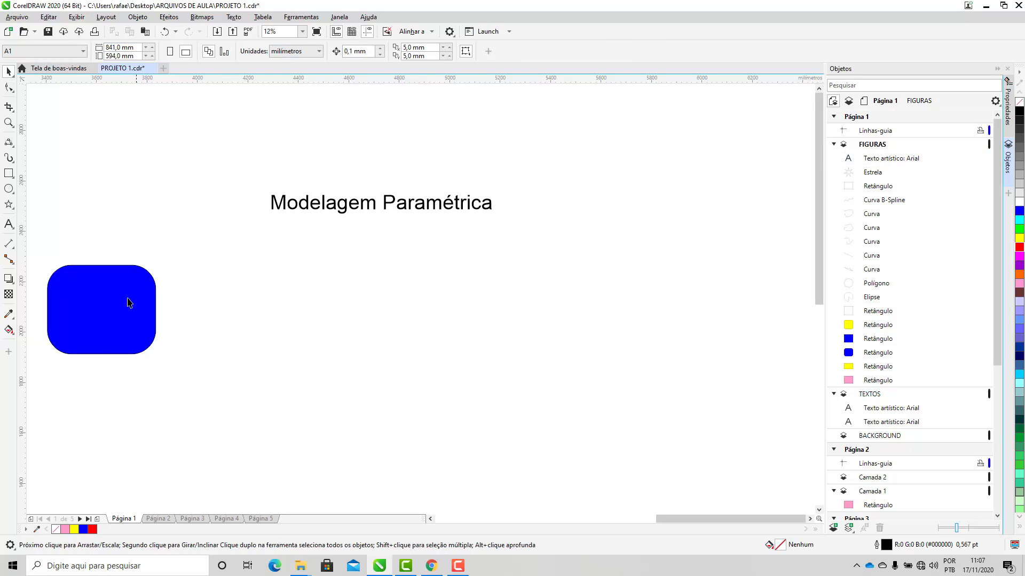
- Move the rounded blue rectangle up beside the text "Modelagem Paramétrica" and place a copy of the text below the original
drag(128, 303, 159, 196)
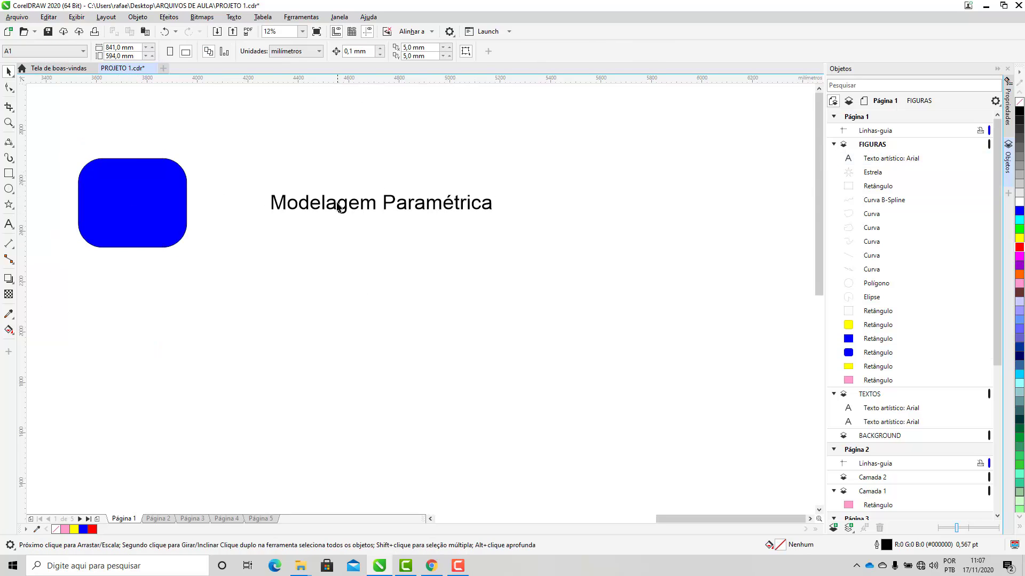
drag(338, 209, 335, 294)
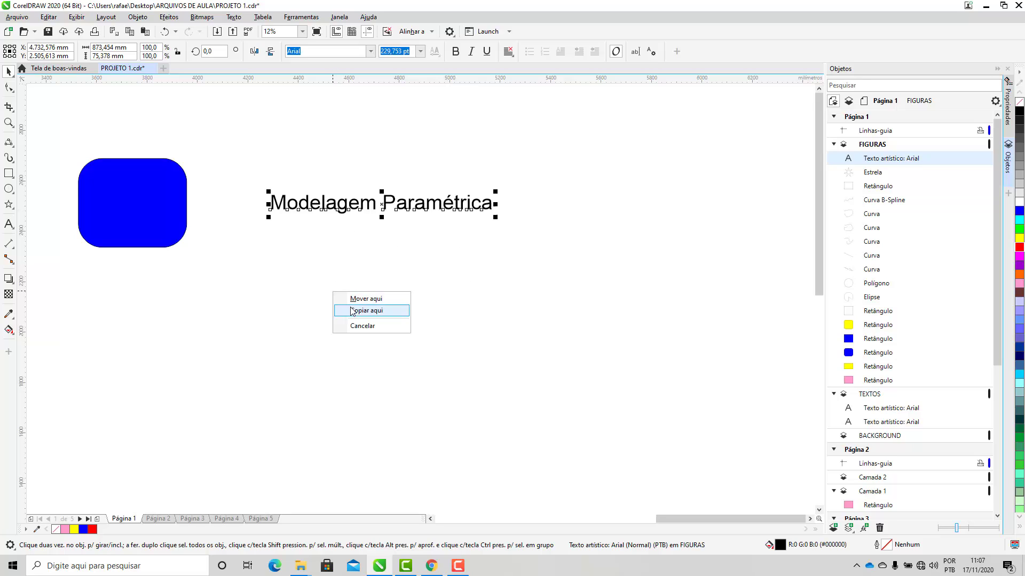
click(353, 311)
- Change the wording of the copied text to "Modelagem Direta"
double_click(400, 290)
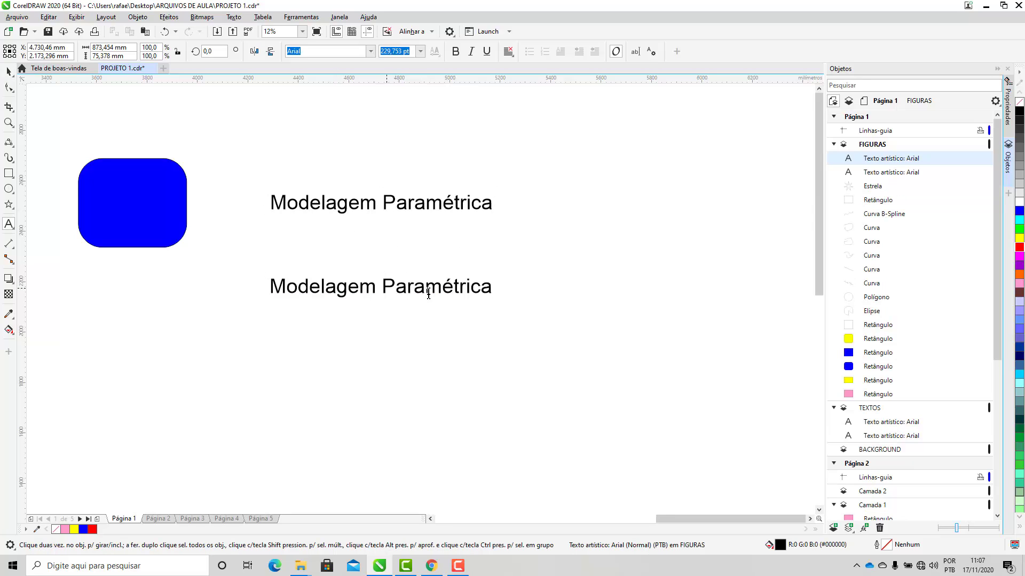
double_click(428, 293)
text(Di)
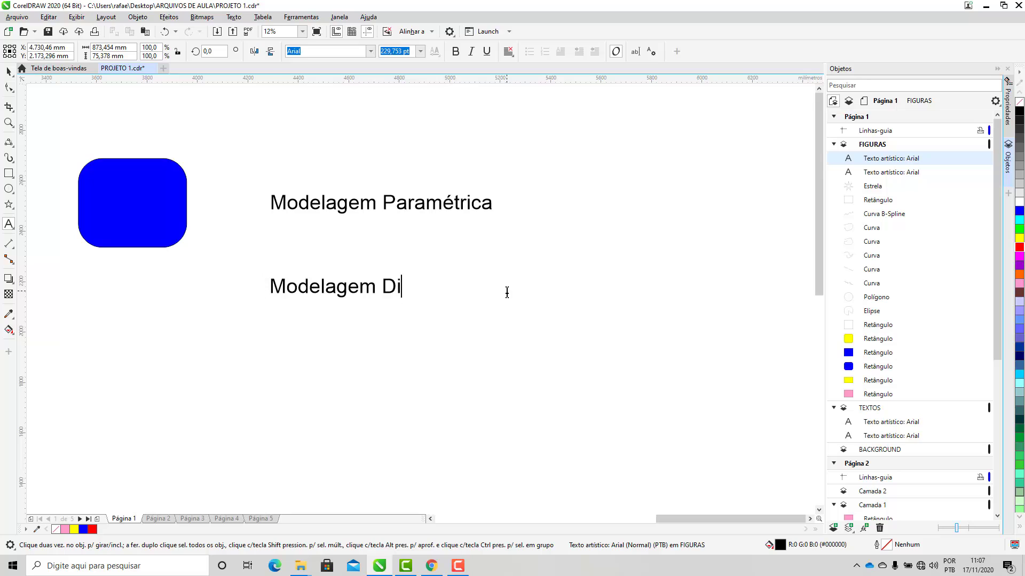
text(reta)
key(ctrl+space)
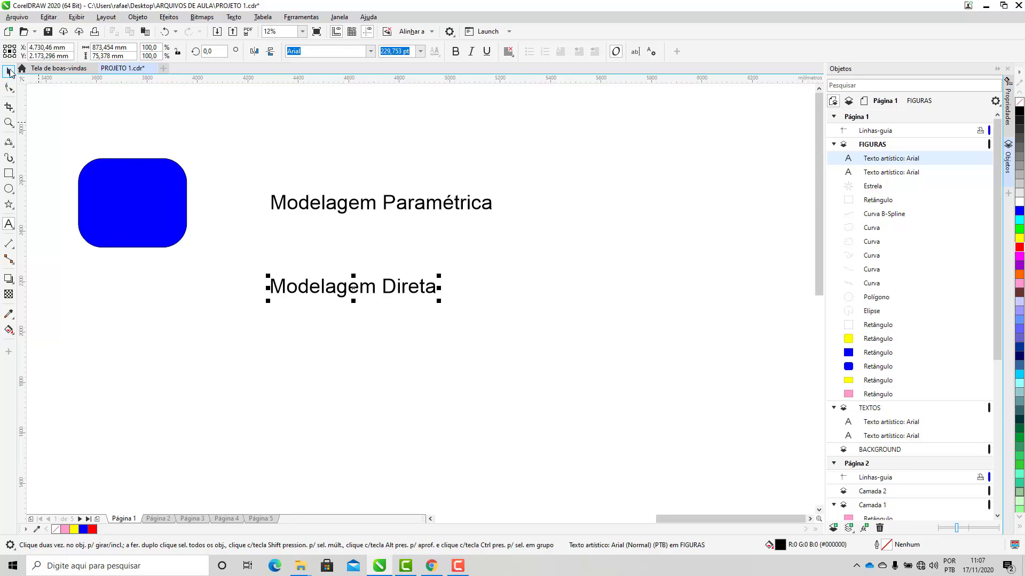
- Move "Modelagem Direta" further down, shift "Modelagem Paramétrica" slightly down and left, and clear the selection
click(363, 315)
drag(355, 290, 350, 348)
drag(341, 210, 332, 221)
click(357, 283)
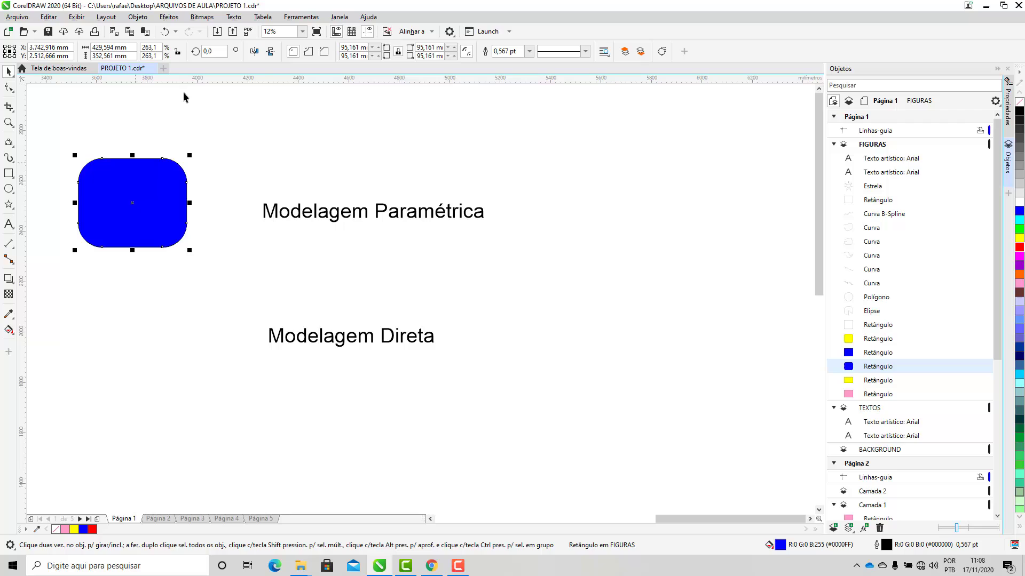
- Give the rounded blue rectangle chamfered corners, set its width to 340 mm, and clear the selection
click(309, 51)
click(324, 51)
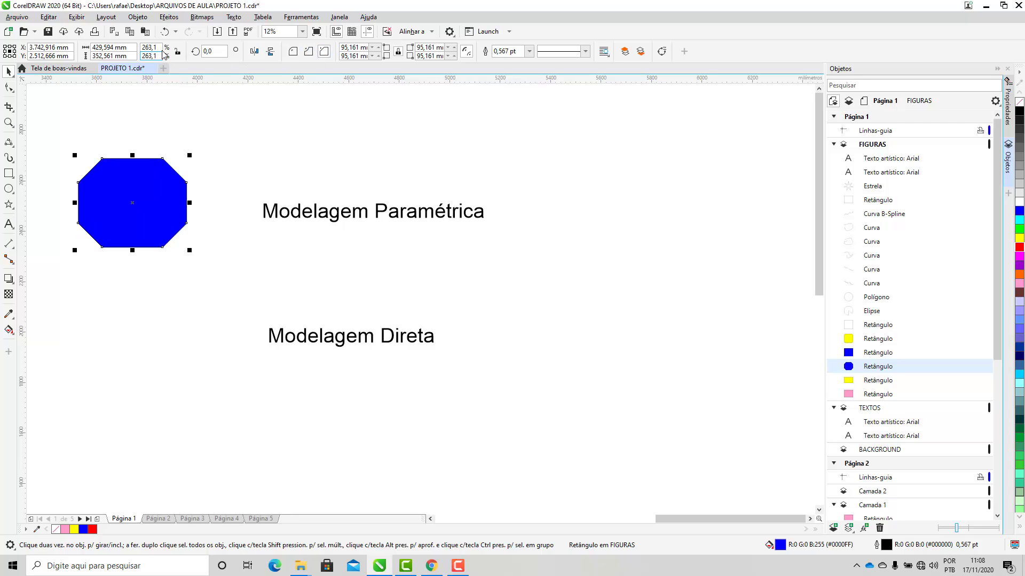
click(110, 48)
key(ctrl+a)
text(350)
key(Return)
click(226, 355)
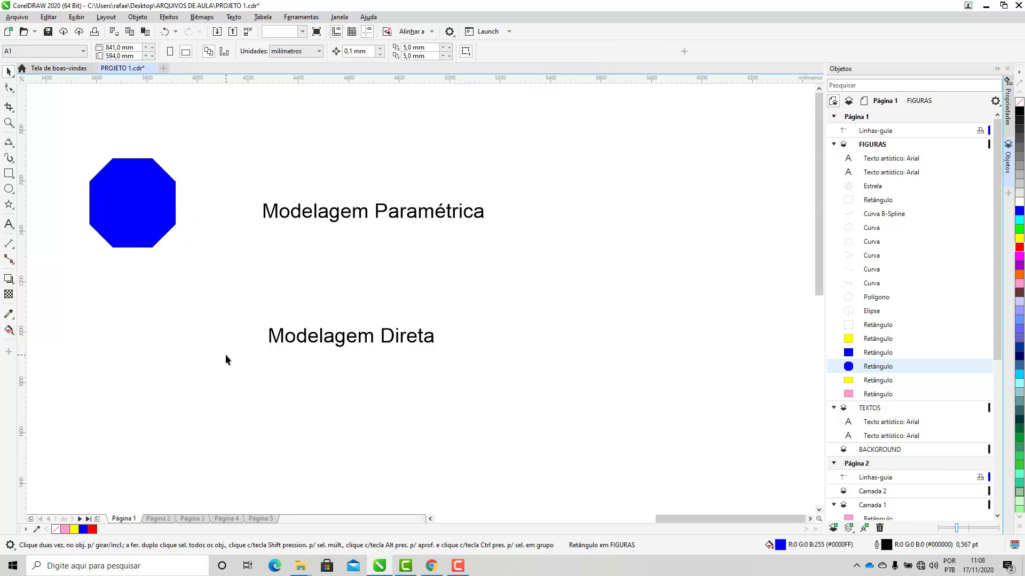
- Shift the text "Modelagem Direta" slightly up, roughly in line with the start of "Modelagem Paramétrica", and clear the selection
click(305, 337)
click(322, 341)
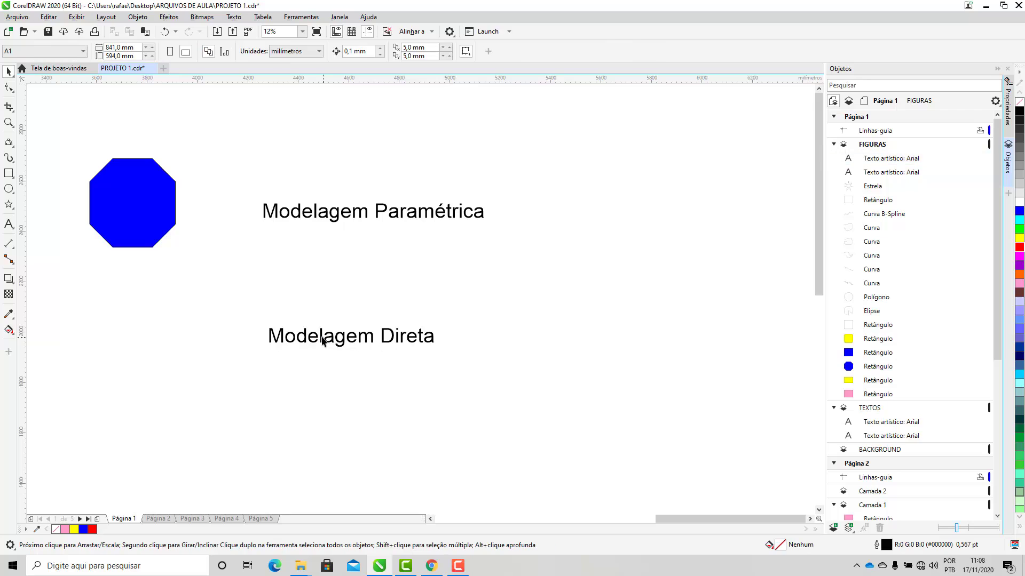
drag(322, 341, 332, 341)
click(137, 202)
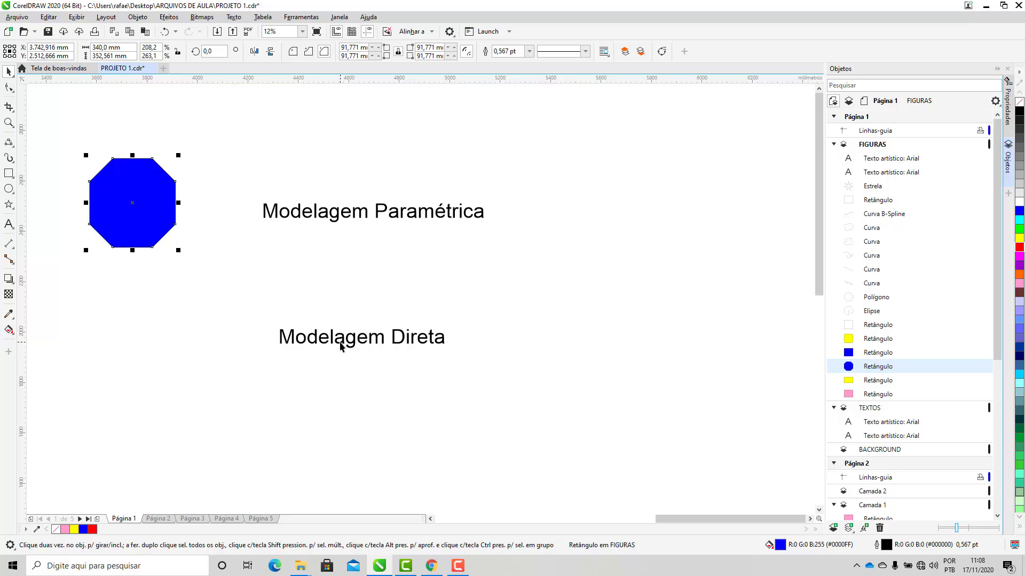
drag(341, 344, 326, 339)
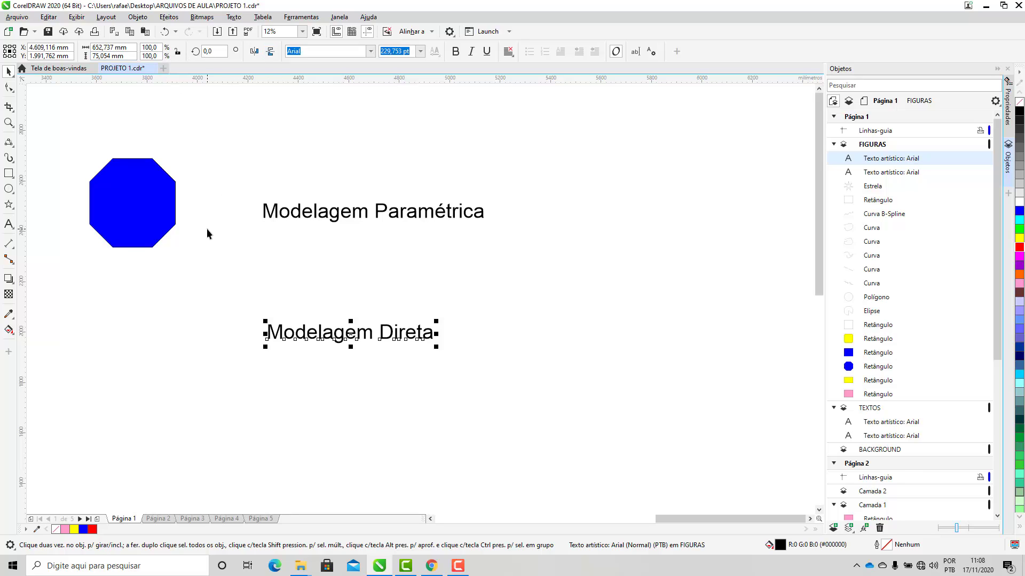
click(319, 261)
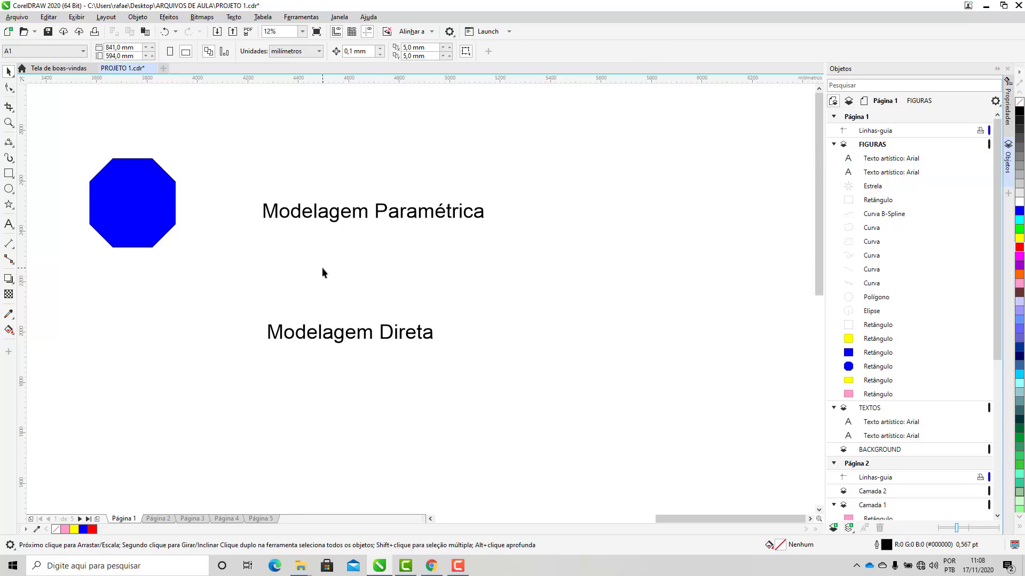
click(332, 216)
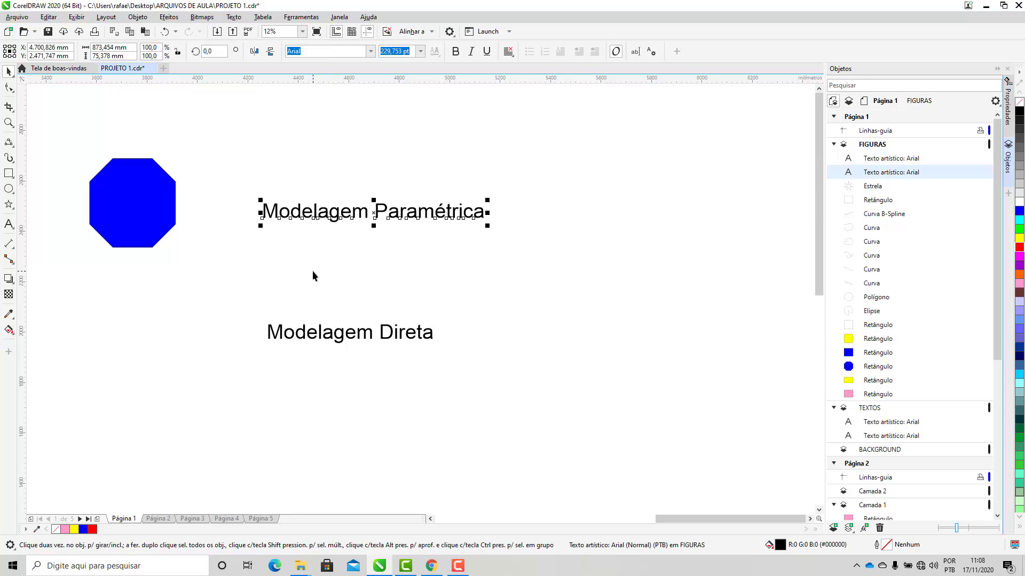
click(312, 275)
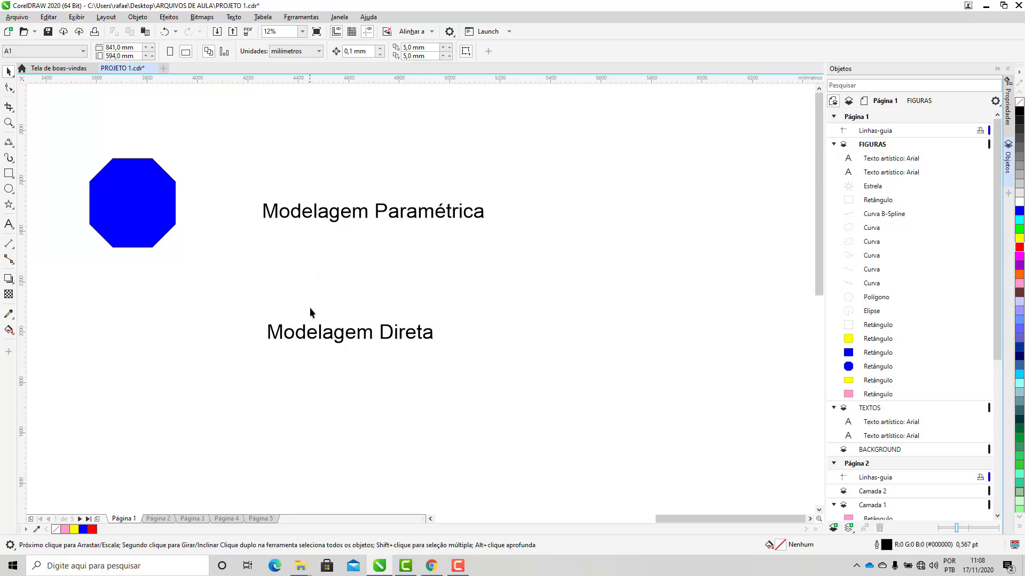
- Place a copy of "Modelagem Direta" between the two texts and replace its wording with "Hibrida"
drag(313, 331, 318, 271)
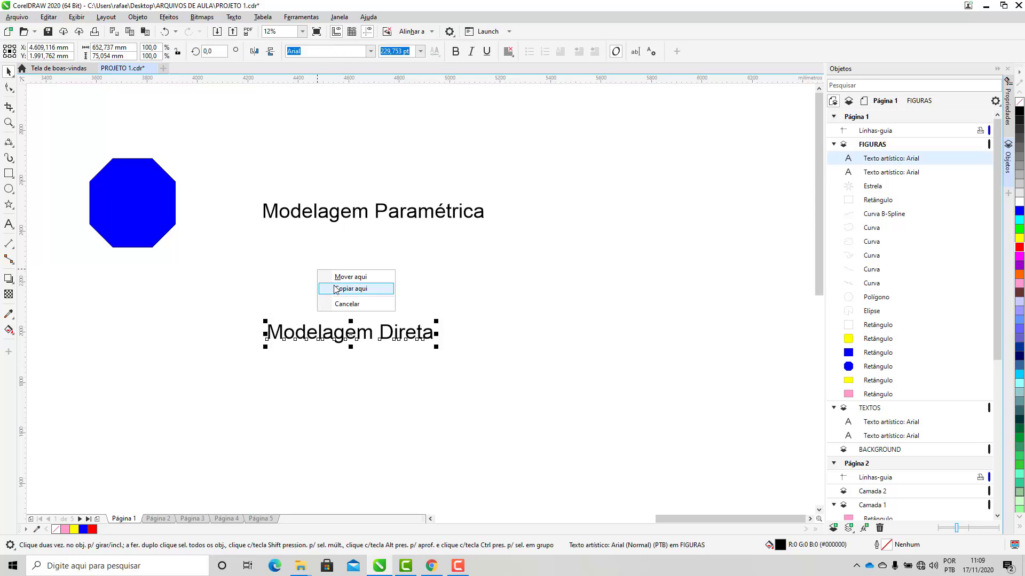
click(336, 289)
double_click(405, 271)
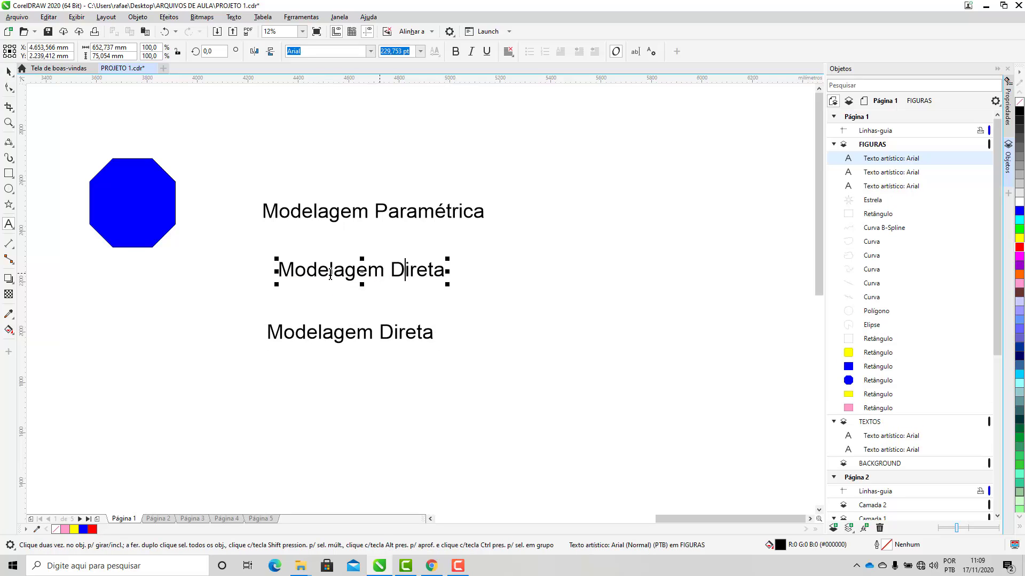
drag(280, 269, 455, 277)
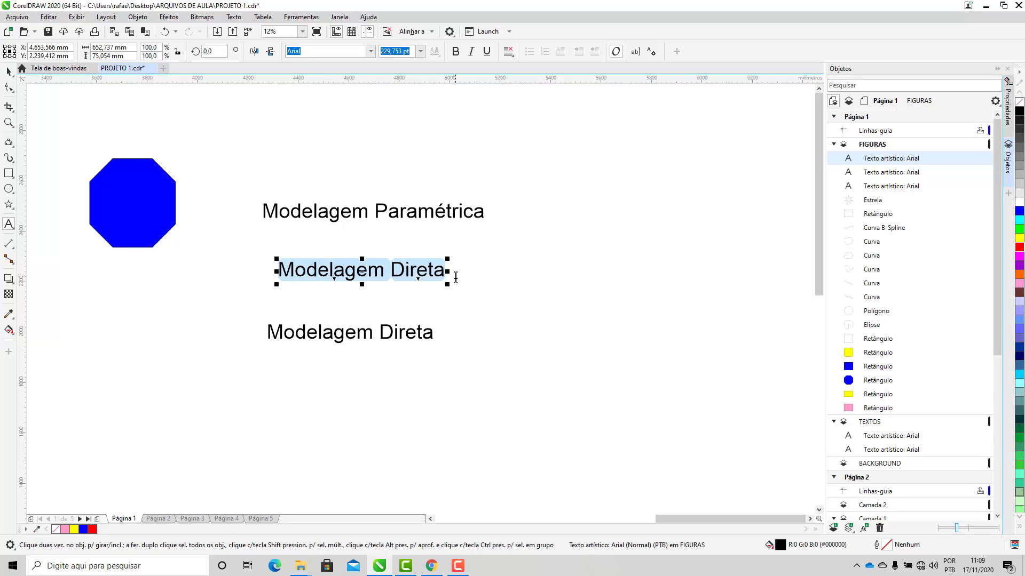
text(Hidr)
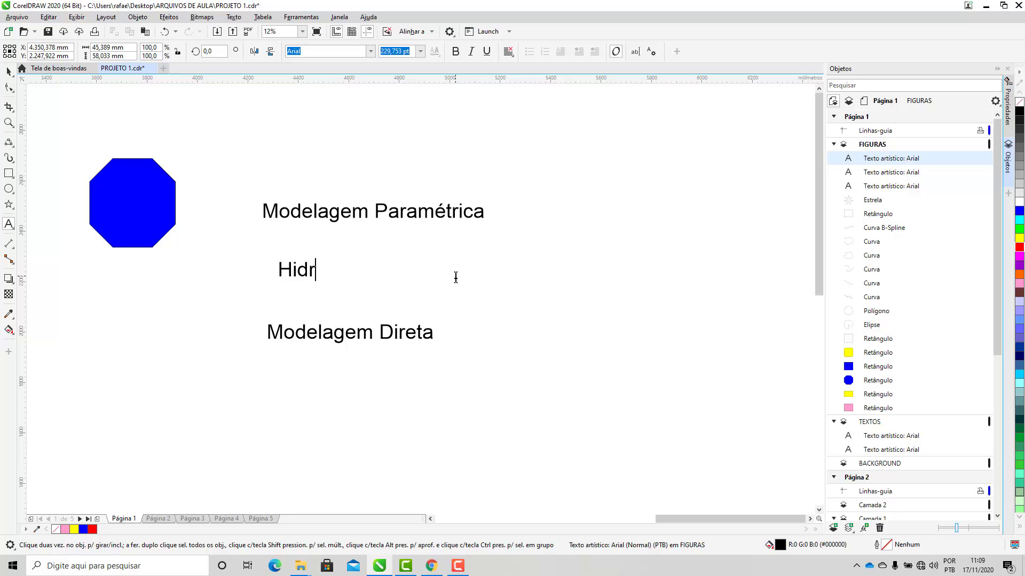
key(BackSpace)
key(BackSpace)
text(brida)
click(8, 71)
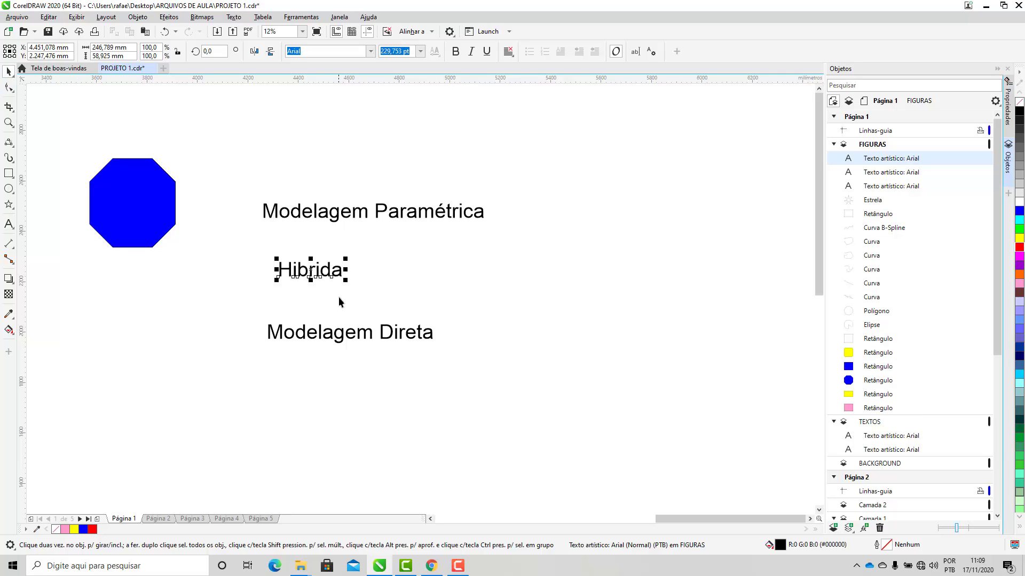
- Shift "Hibrida" slightly left and down over "Modelagem Direta", and move the chamfered blue rectangle to the right of the texts
mouse_move(320, 275)
mouse_down()
mouse_move(313, 271)
mouse_move(314, 283)
mouse_up()
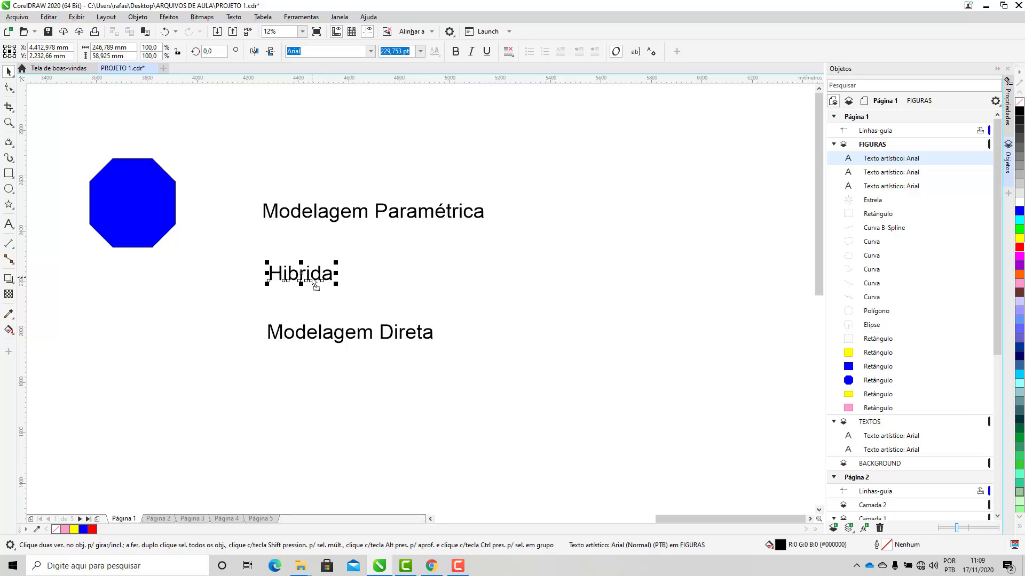
click(336, 340)
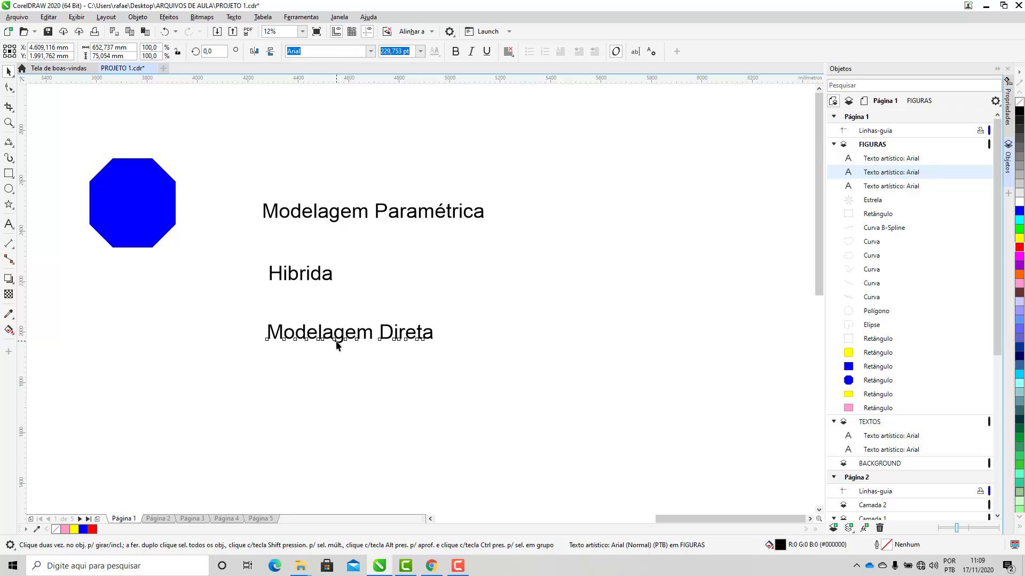
click(321, 365)
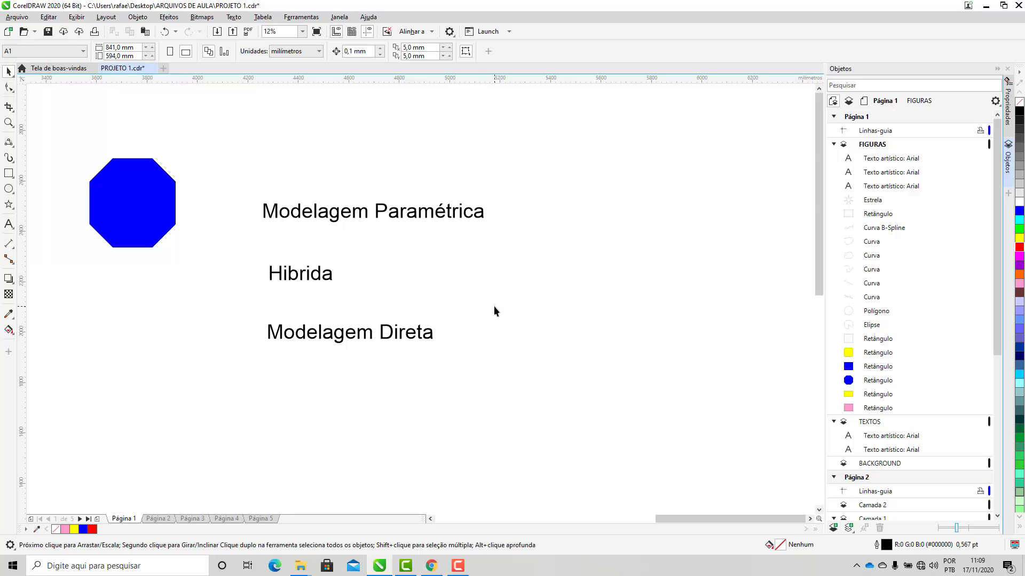
drag(126, 211, 697, 221)
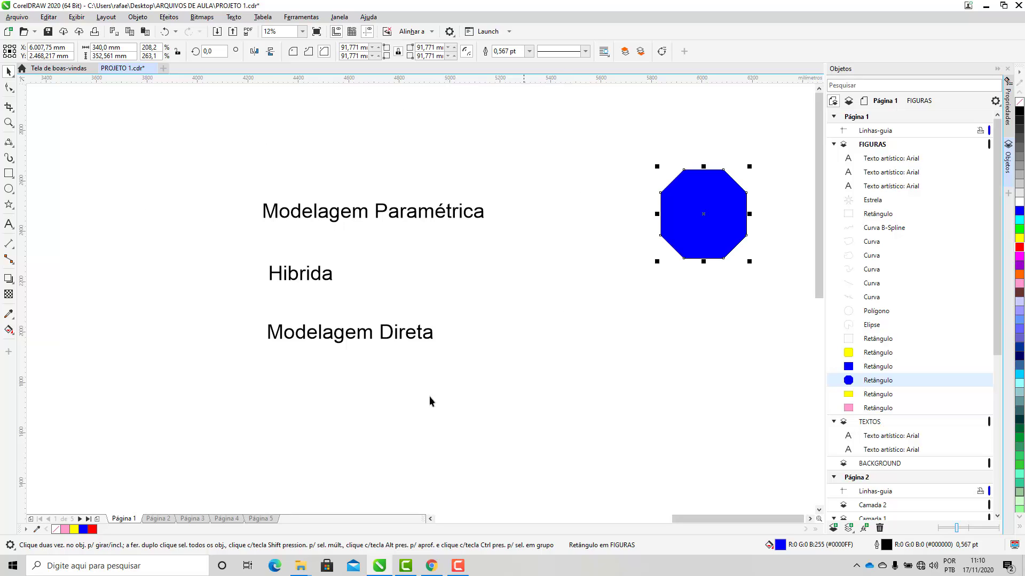
click(458, 566)
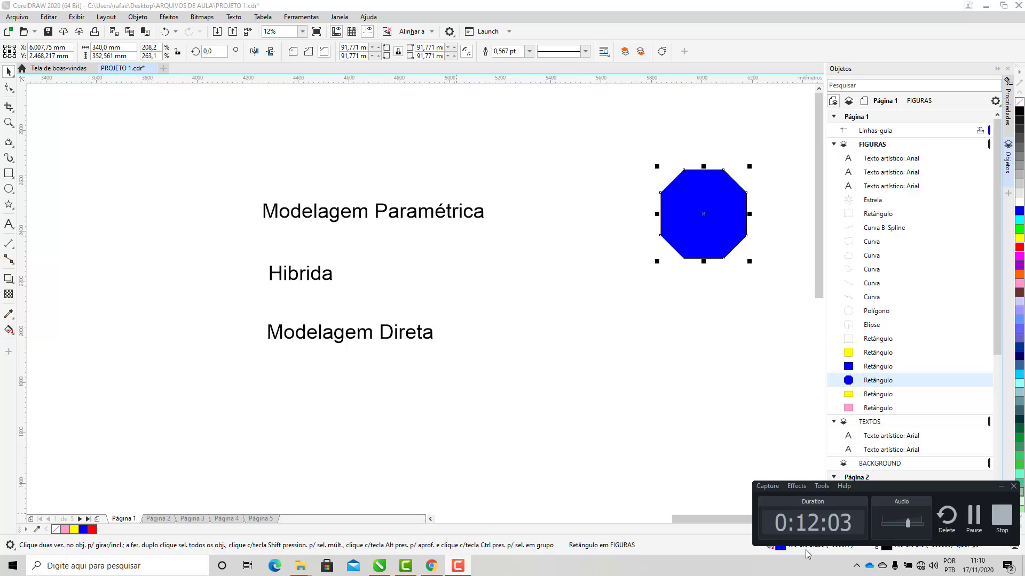
click(972, 516)
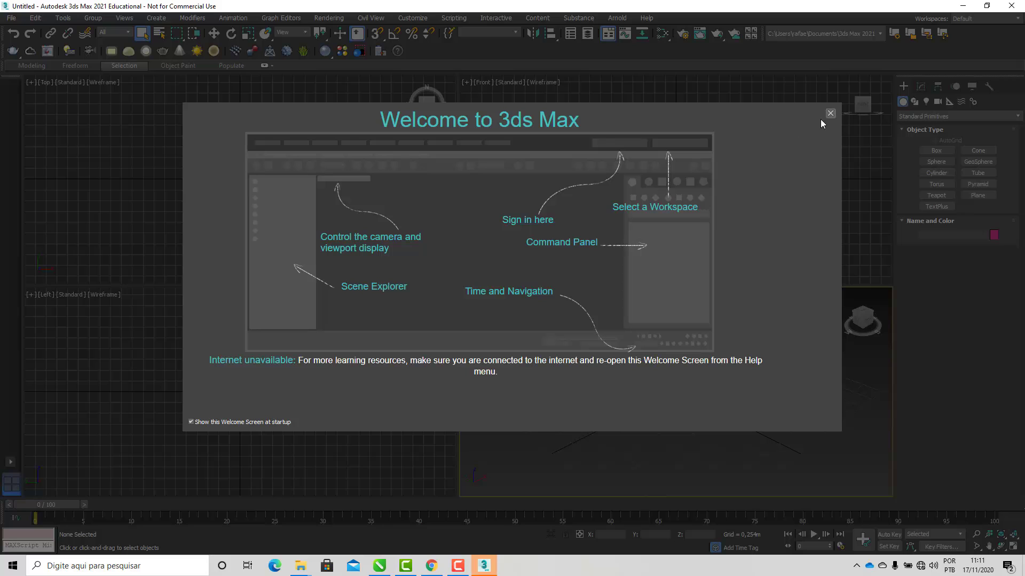
- Dismiss the 3ds Max welcome screen and enlarge the Perspective viewport up and to the left
click(830, 114)
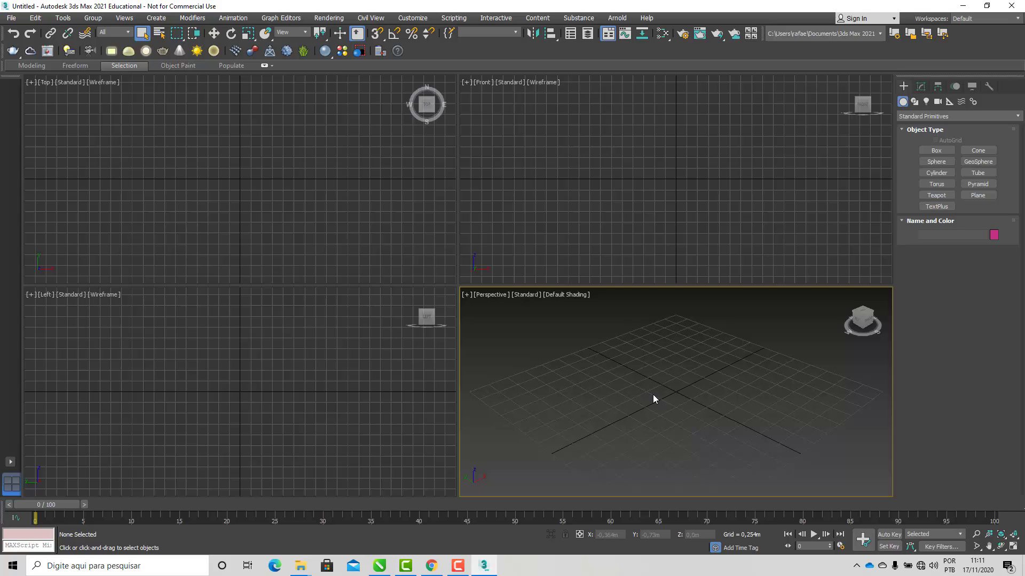
drag(349, 258, 336, 257)
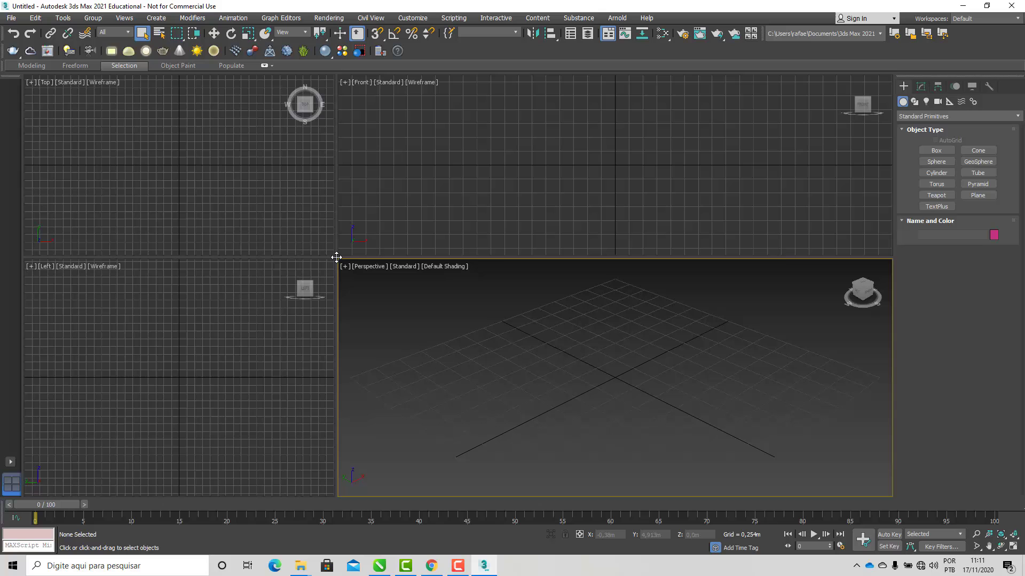
- Switch to CorelDRAW, point out the three texts by selecting them in turn, and return to 3ds Max
click(382, 568)
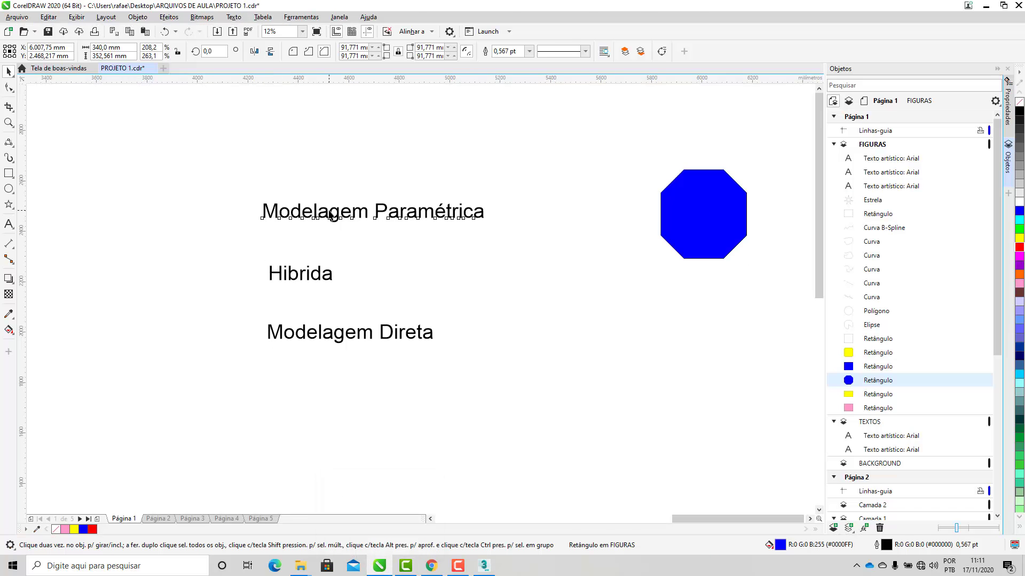
click(329, 214)
click(313, 320)
click(317, 335)
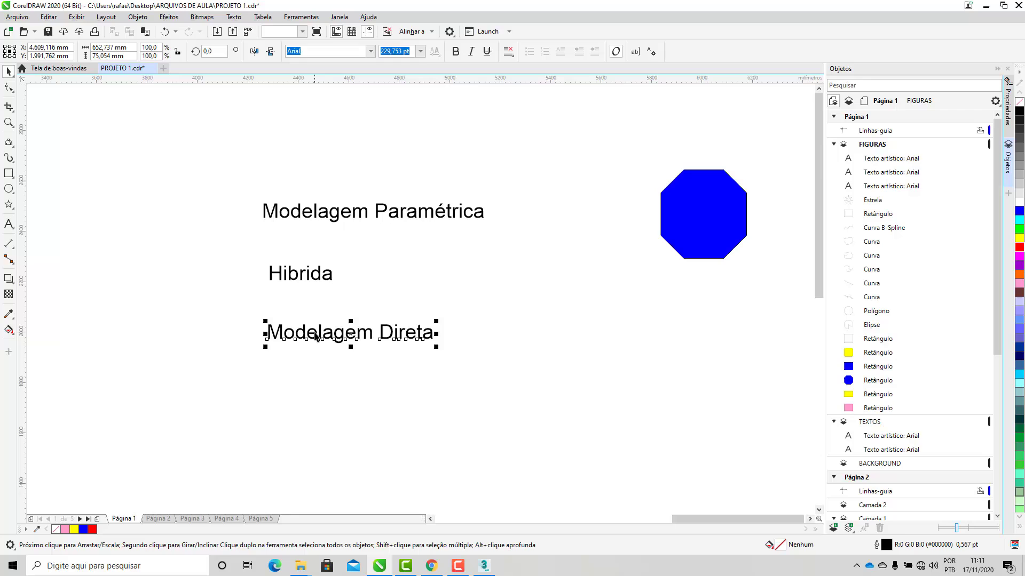
click(303, 275)
click(484, 566)
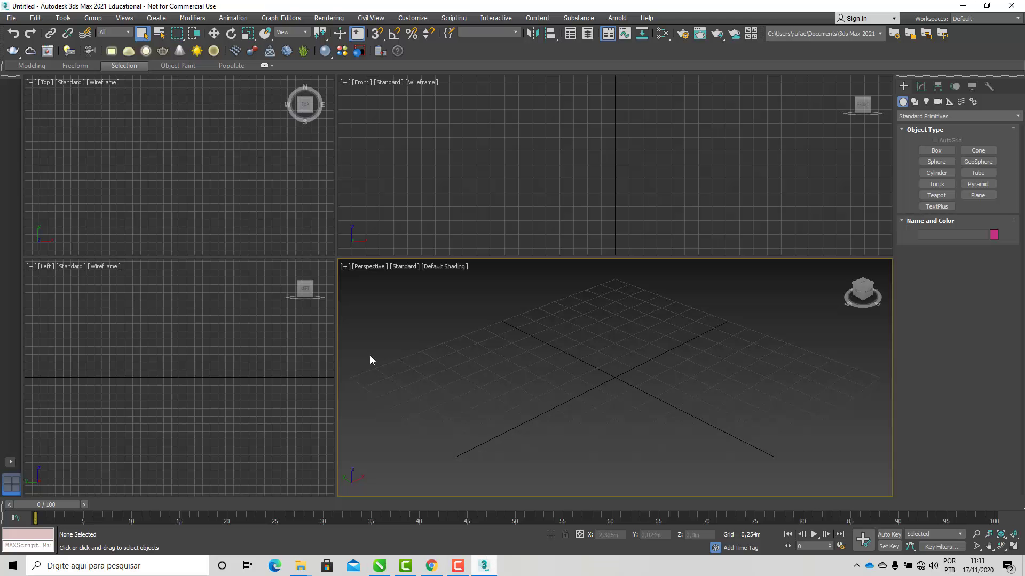
- Extend the Perspective viewport further up, create a standard primitive box near the grid's centre, and deselect it
drag(334, 257, 348, 229)
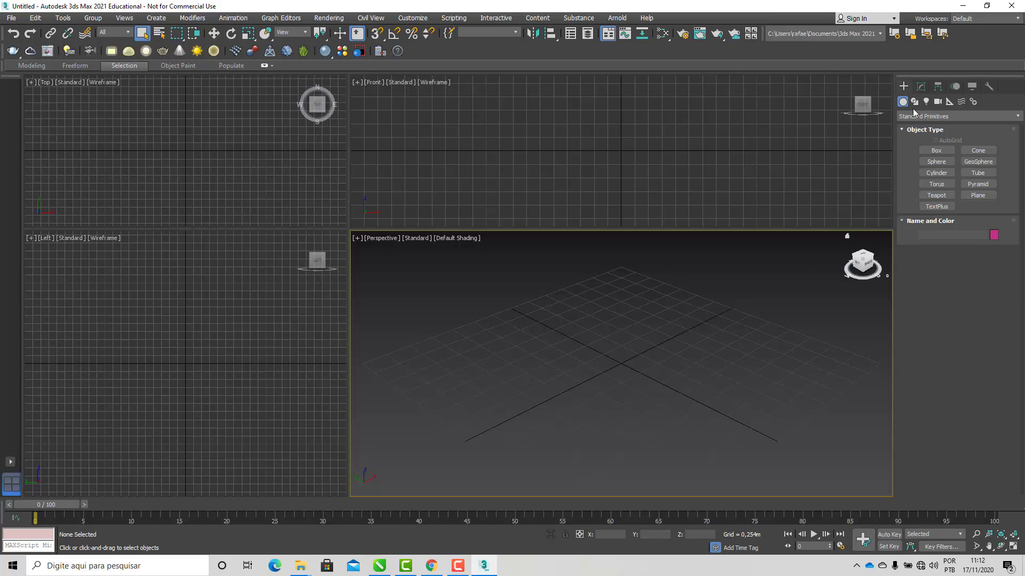
click(937, 151)
drag(635, 339, 620, 437)
right_click(507, 376)
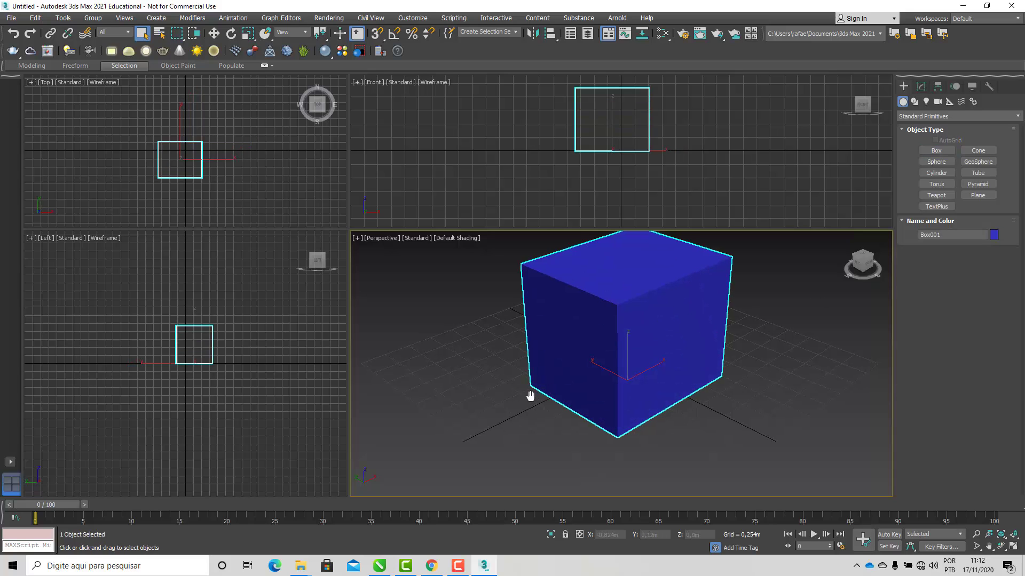
click(696, 478)
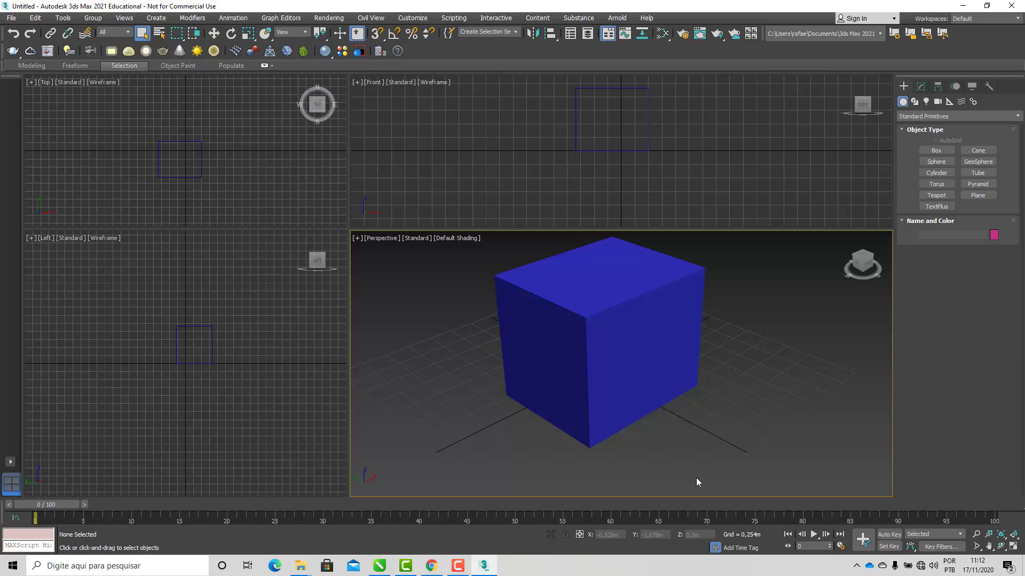
- Select the box and display edged faces in the Perspective viewport
click(587, 342)
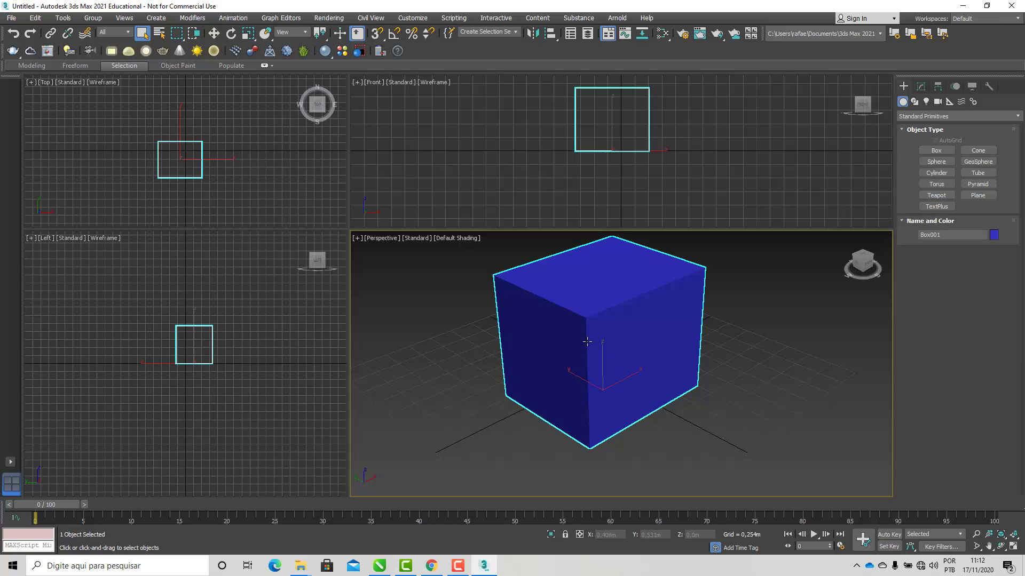
click(468, 239)
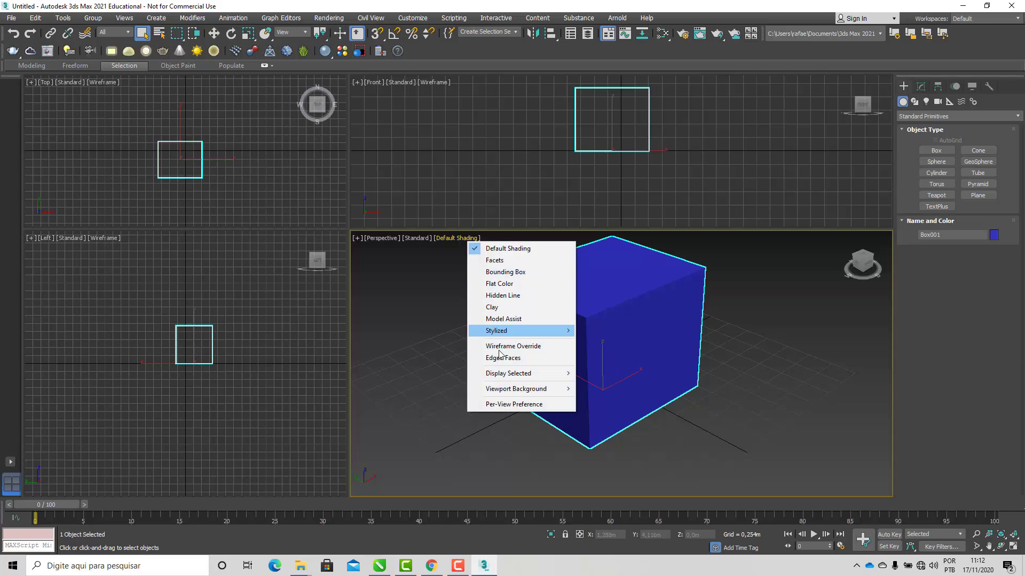
click(523, 358)
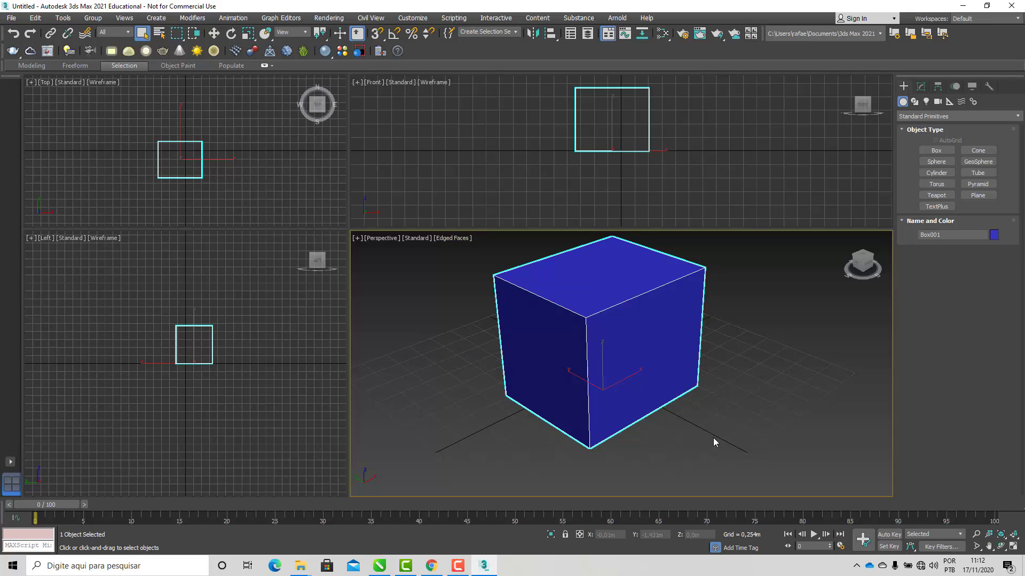
- Adjust the box's parameters to a length of about 1,315 m, width of 1,319 m and height of 1,152 m, keeping it selected
click(921, 86)
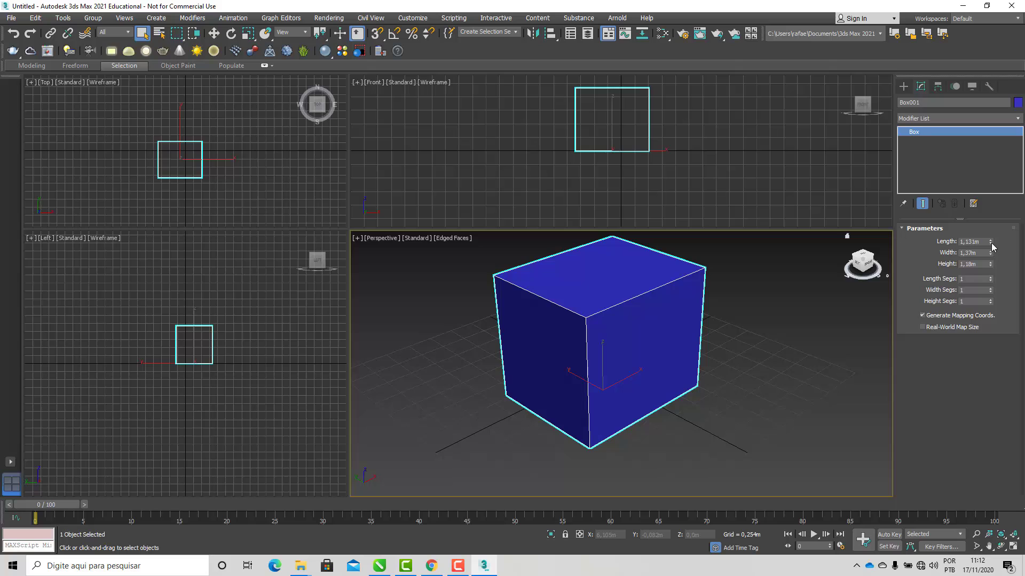
drag(991, 228, 1001, 217)
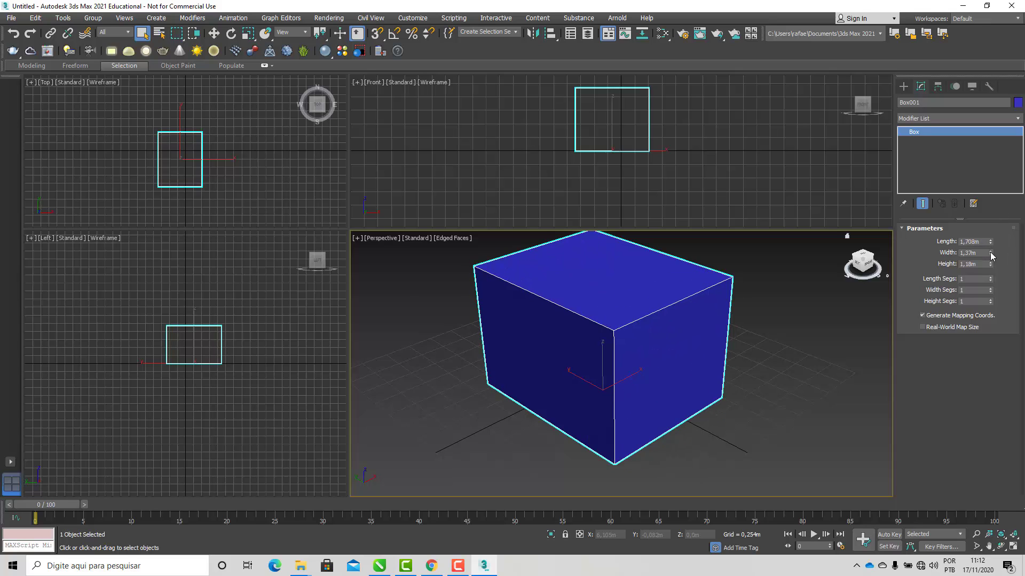
drag(991, 253, 985, 224)
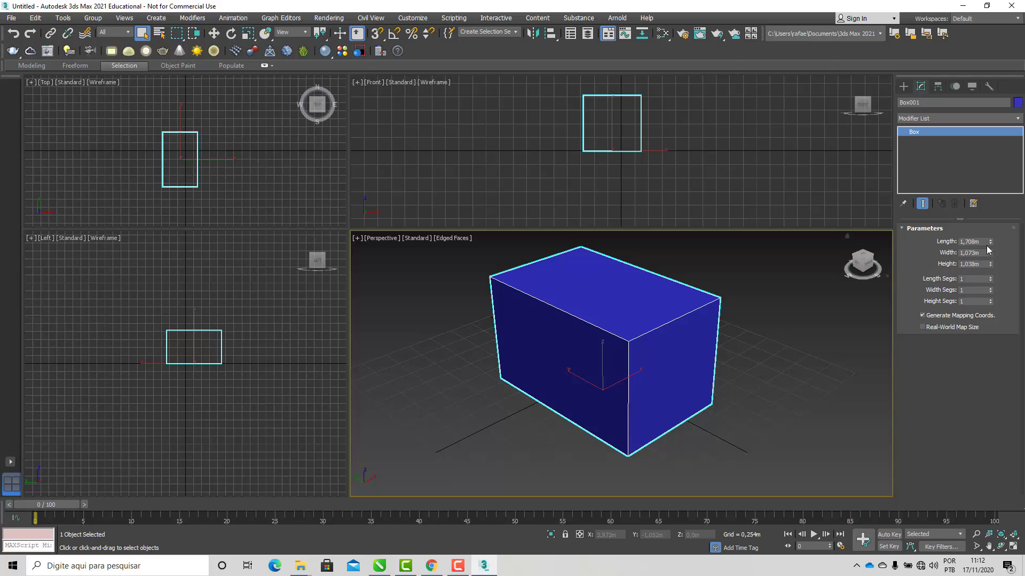
mouse_move(990, 241)
mouse_down()
mouse_move(991, 264)
mouse_move(991, 255)
mouse_up()
drag(724, 389, 722, 398)
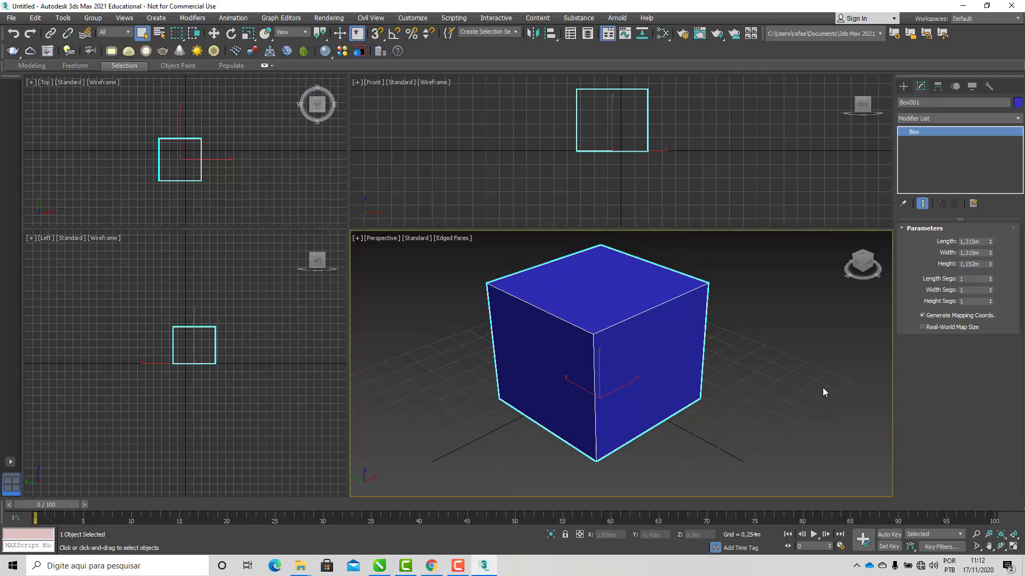
click(793, 399)
click(610, 344)
- Switch to CorelDRAW and set the seven-pointed star to 5 points with a sharpness of 73
click(379, 566)
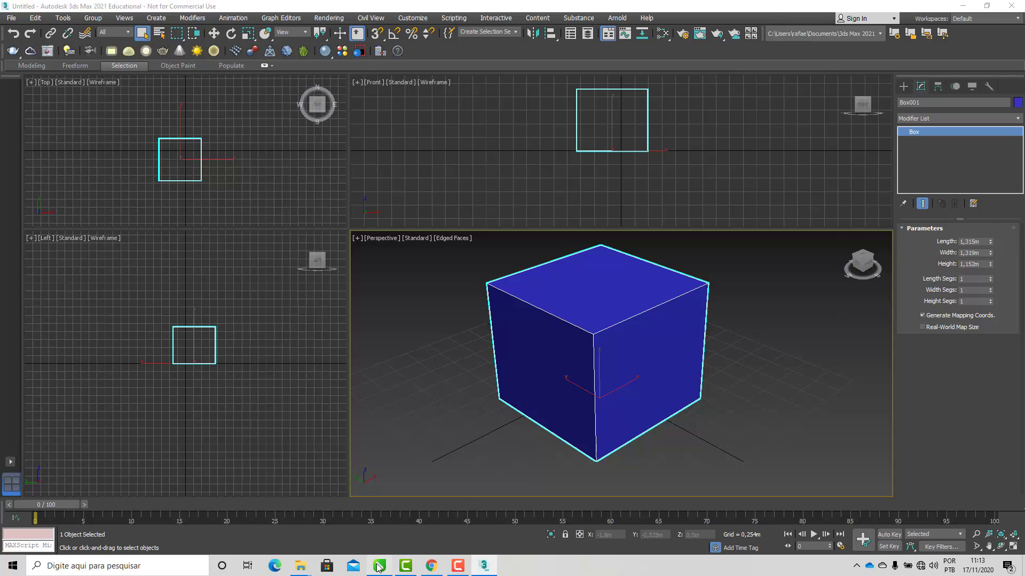
scroll(462, 389, down, 3)
scroll(285, 365, up, 5)
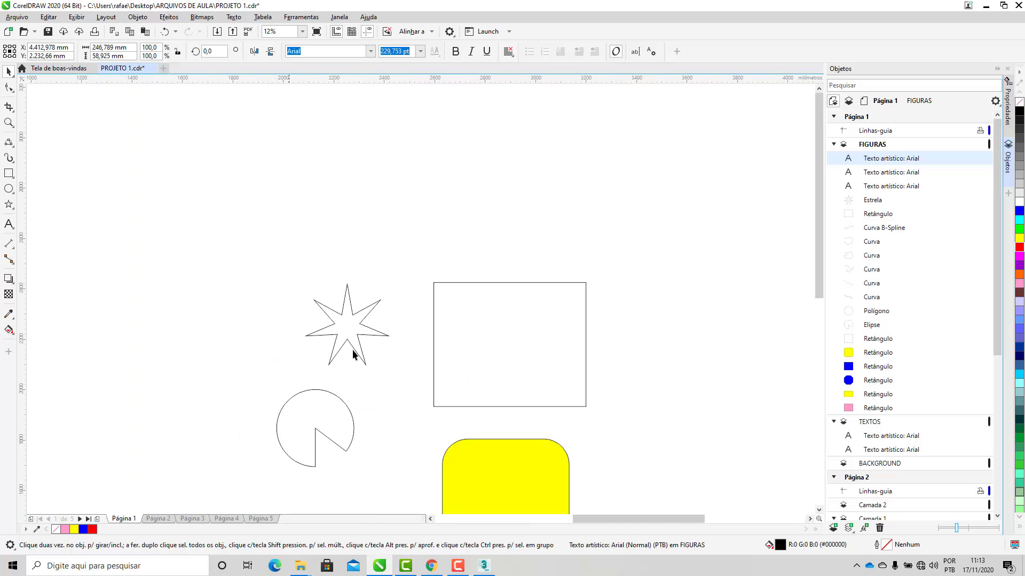
click(349, 310)
click(348, 53)
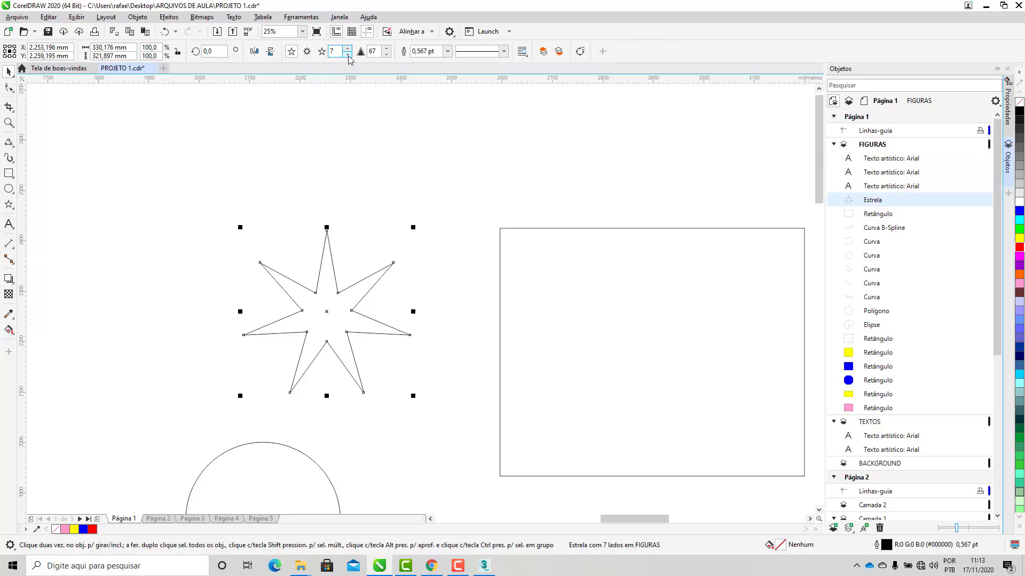
click(347, 53)
click(387, 48)
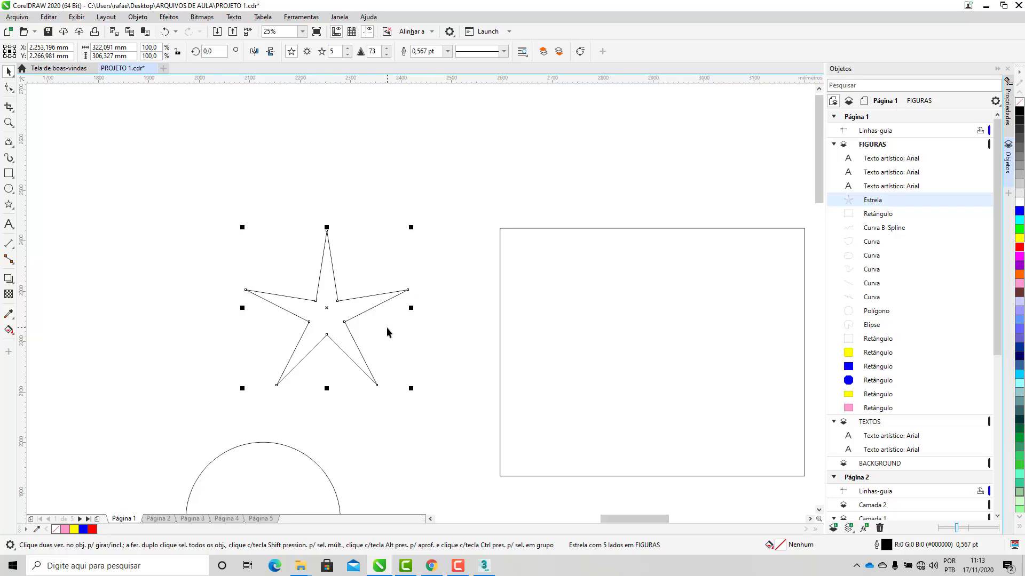
- Review the box in 3ds Max, then the three modelling texts in CorelDRAW, and return to 3ds Max
click(484, 565)
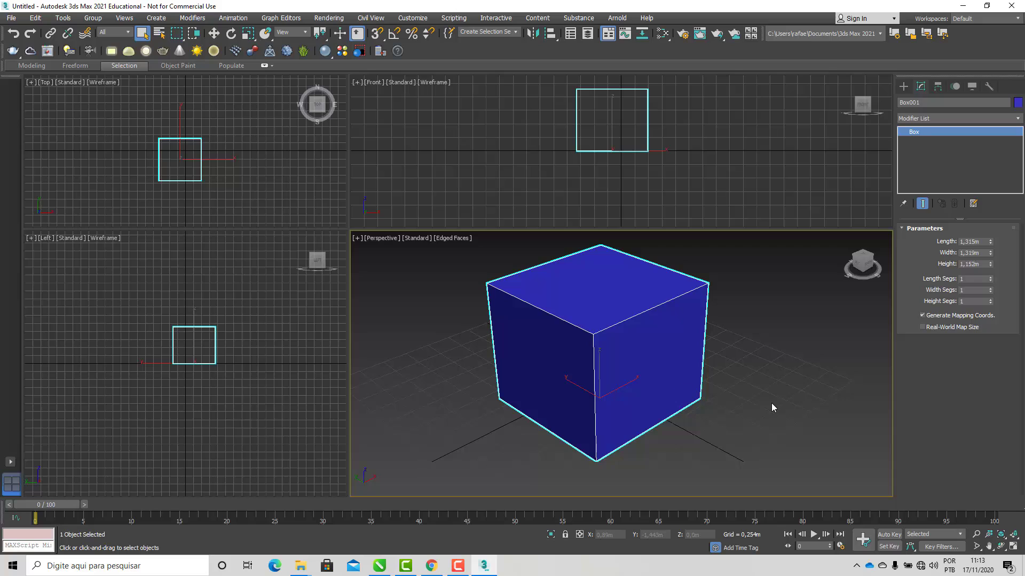
mouse_move(770, 403)
mouse_down()
mouse_move(742, 403)
mouse_move(753, 406)
mouse_up()
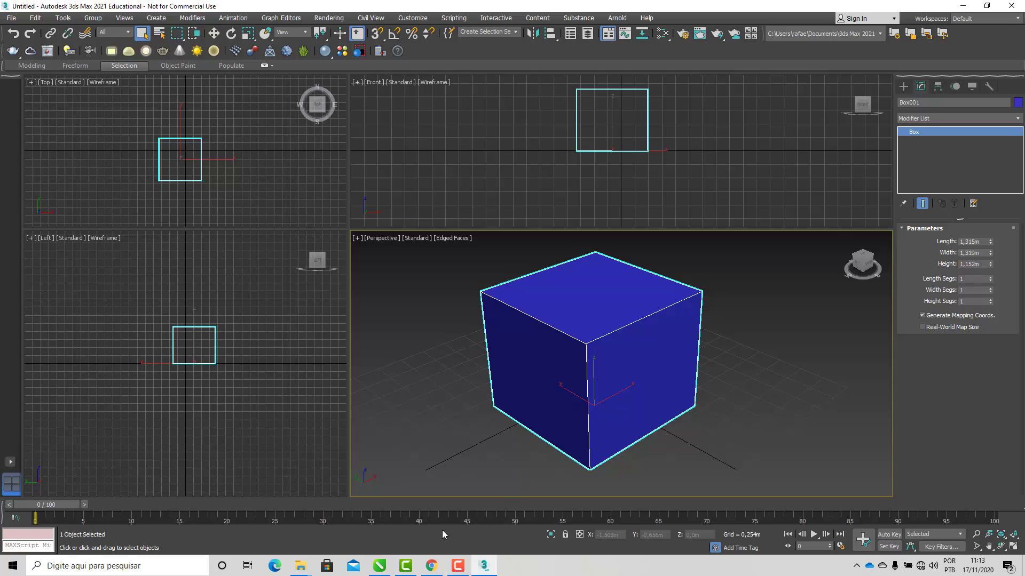
click(379, 566)
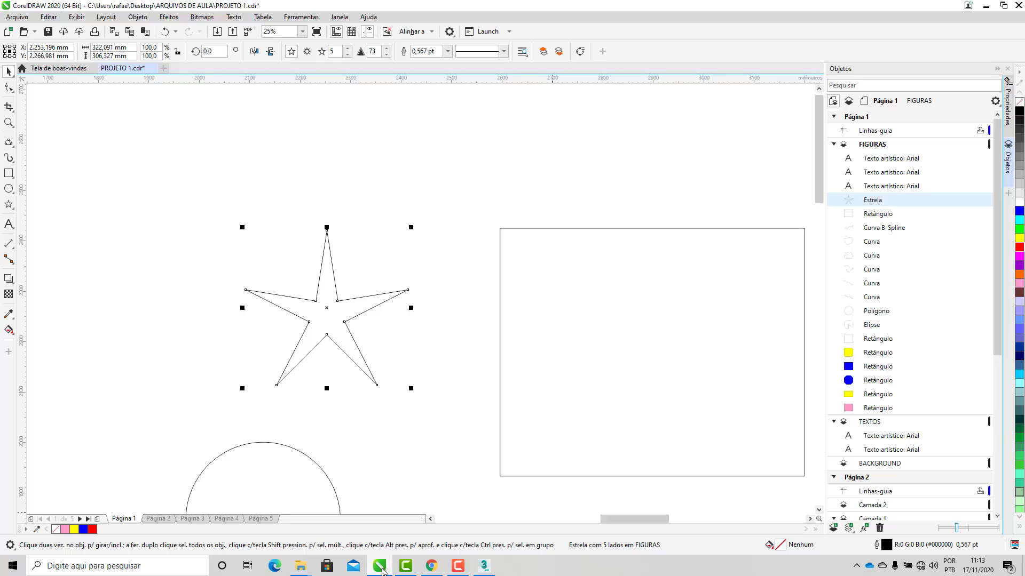
scroll(393, 318, down, 3)
scroll(743, 312, up, 4)
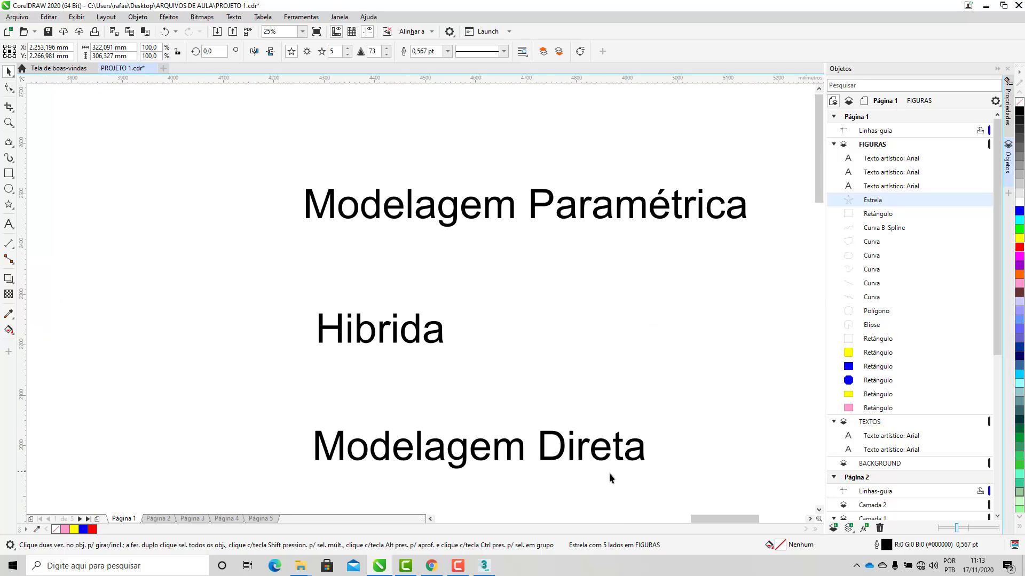
click(491, 572)
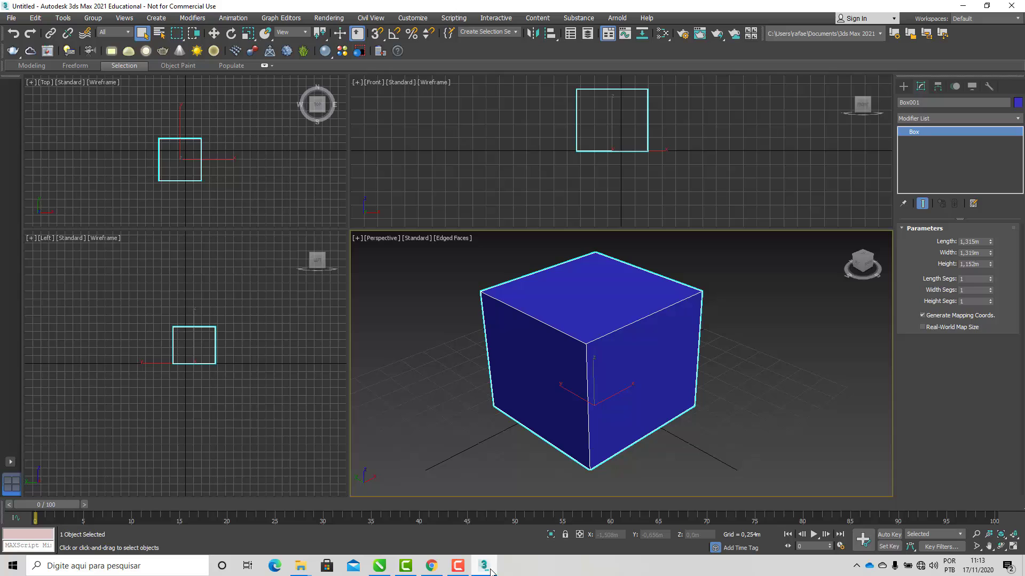
- Convert the box to an Editable Poly
click(713, 427)
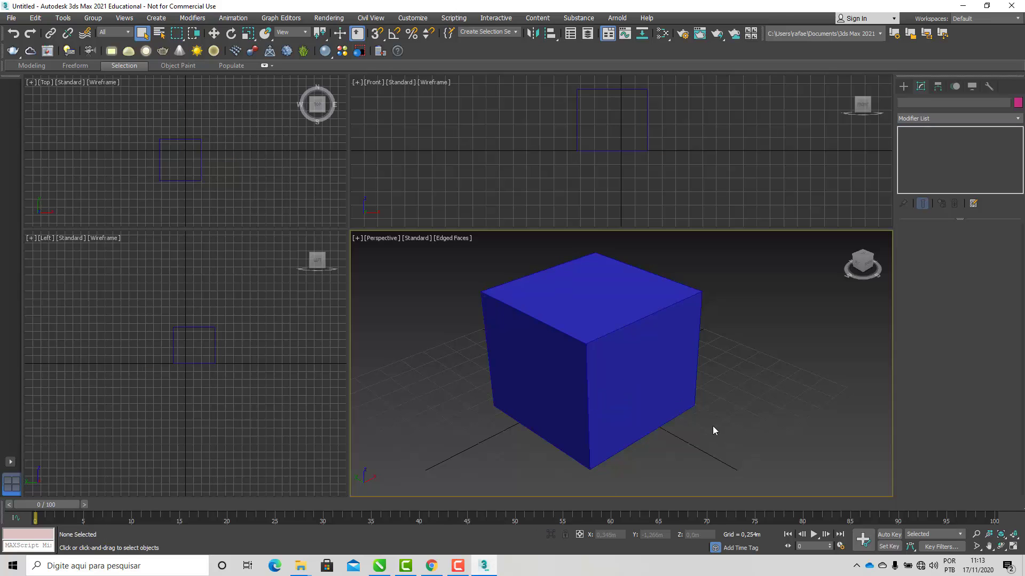
click(614, 385)
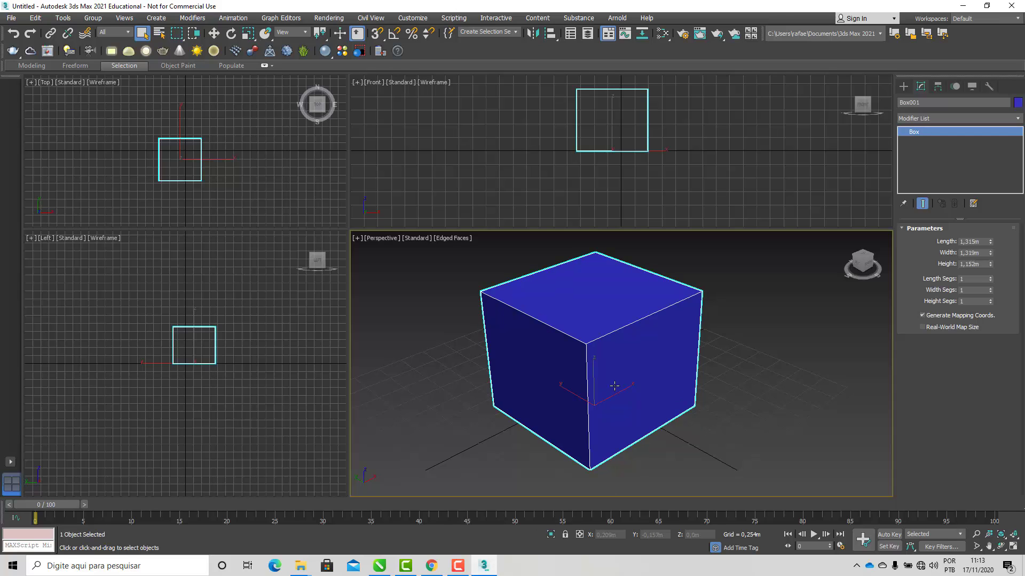
right_click(652, 347)
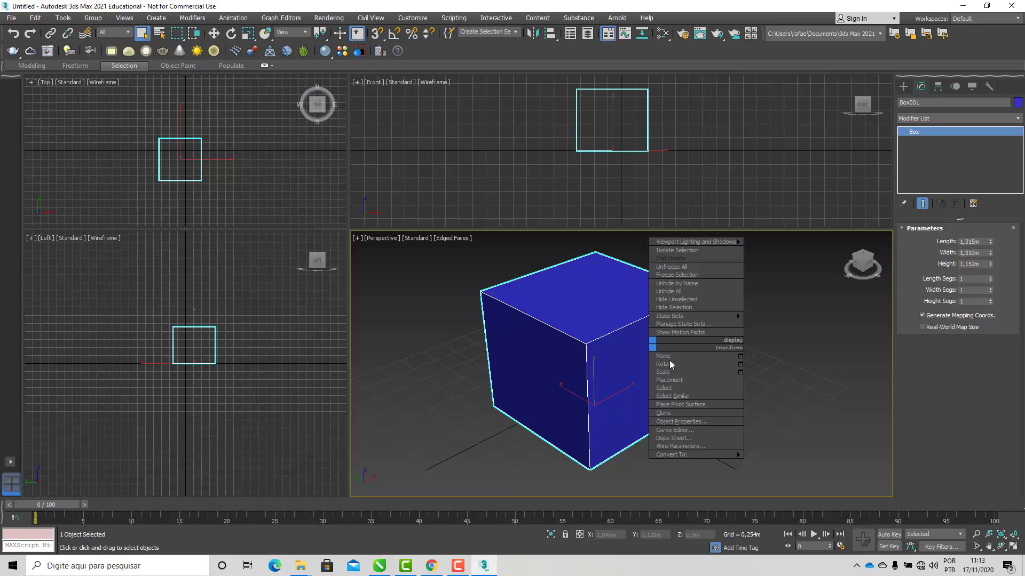
mouse_move(716, 454)
click(788, 463)
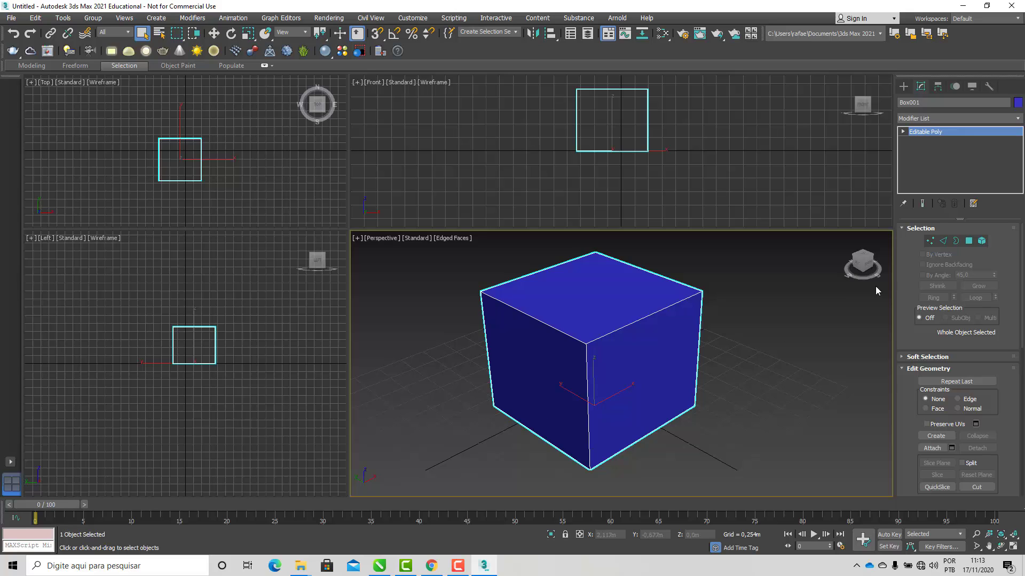
- Select the box's upper right corner vertex in the Perspective view and move it outward along Y to about -1,751 m
click(930, 241)
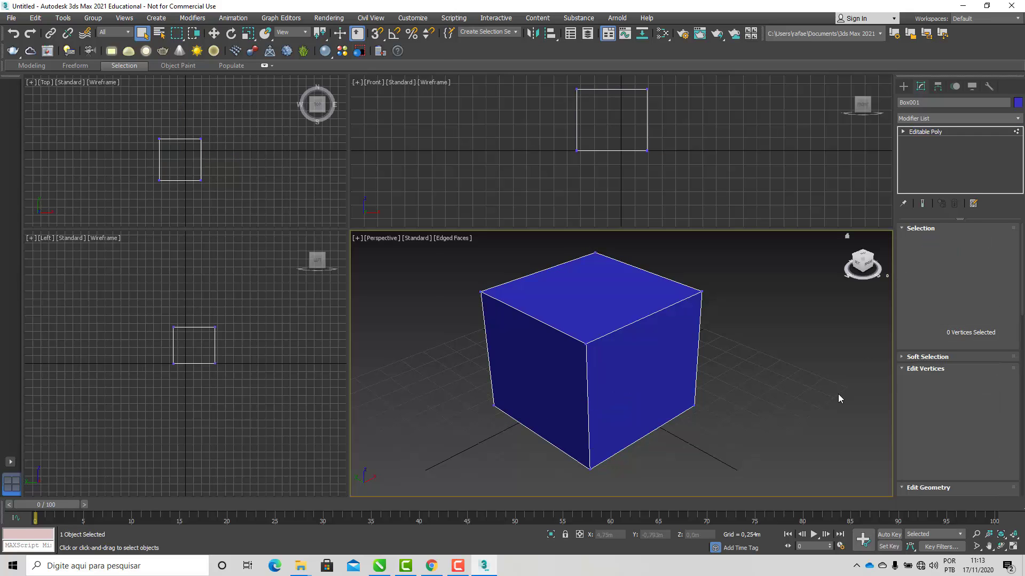
drag(731, 270, 683, 320)
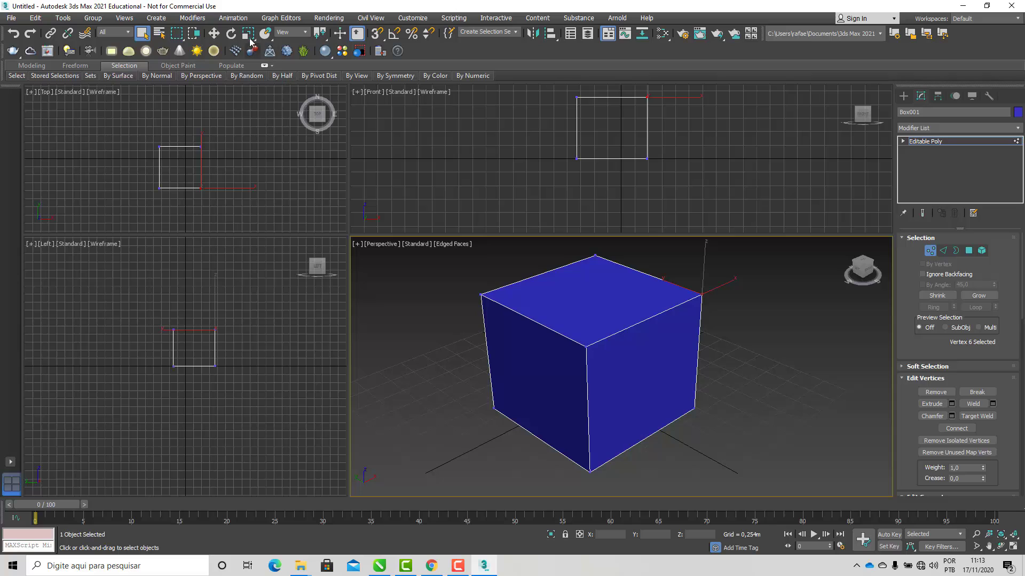
click(214, 33)
drag(686, 285, 774, 322)
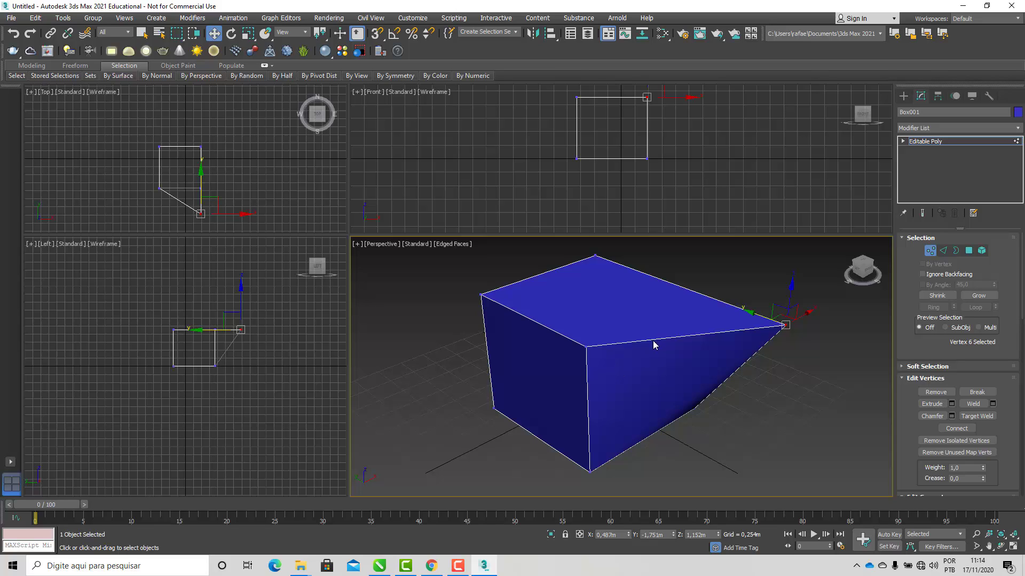
- Switch to CorelDRAW and set the five-pointed star's sharpness to 59
click(379, 567)
scroll(588, 267, down, 4)
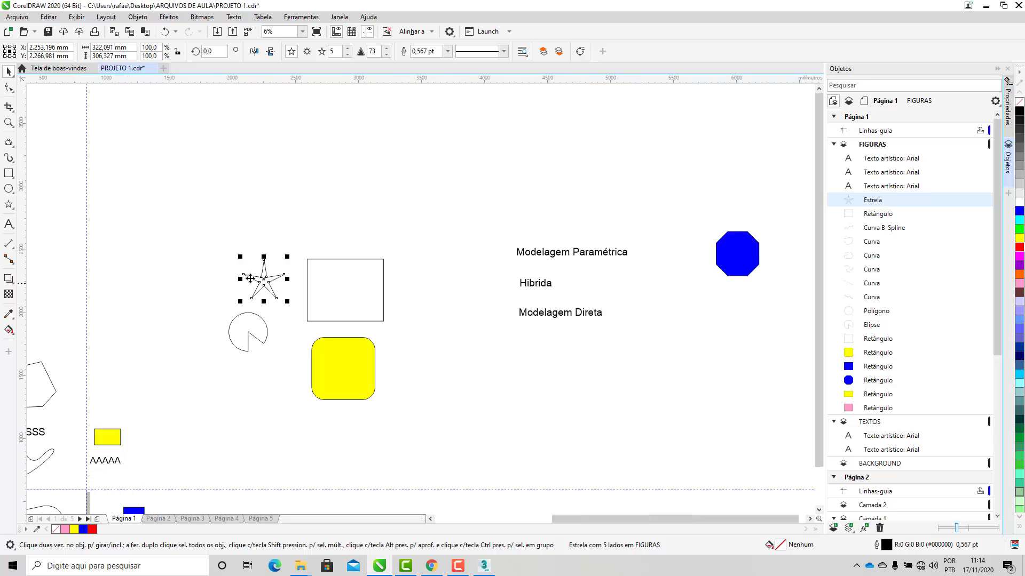
scroll(268, 287, up, 4)
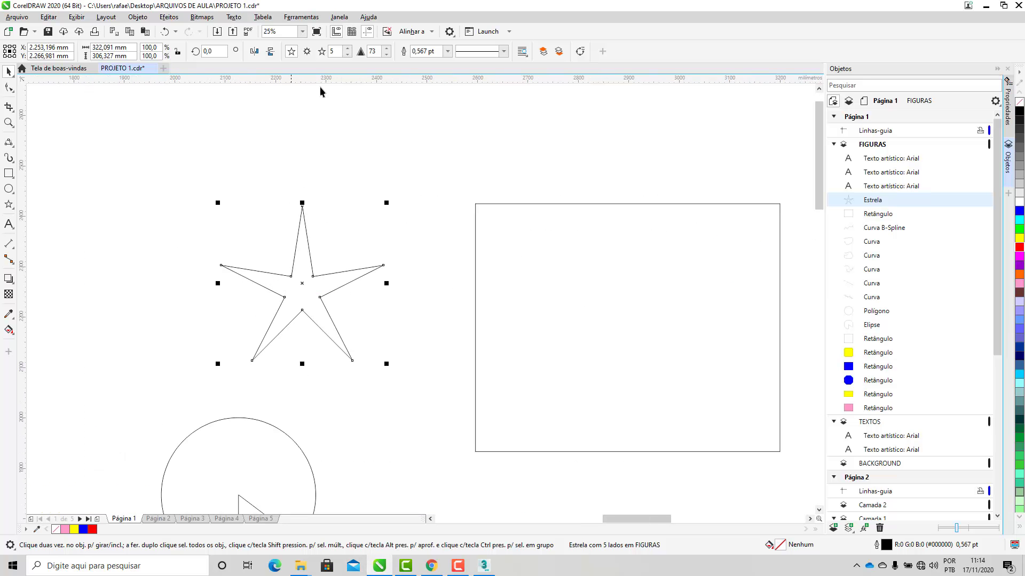
click(386, 48)
click(386, 48)
click(385, 48)
click(386, 54)
click(387, 54)
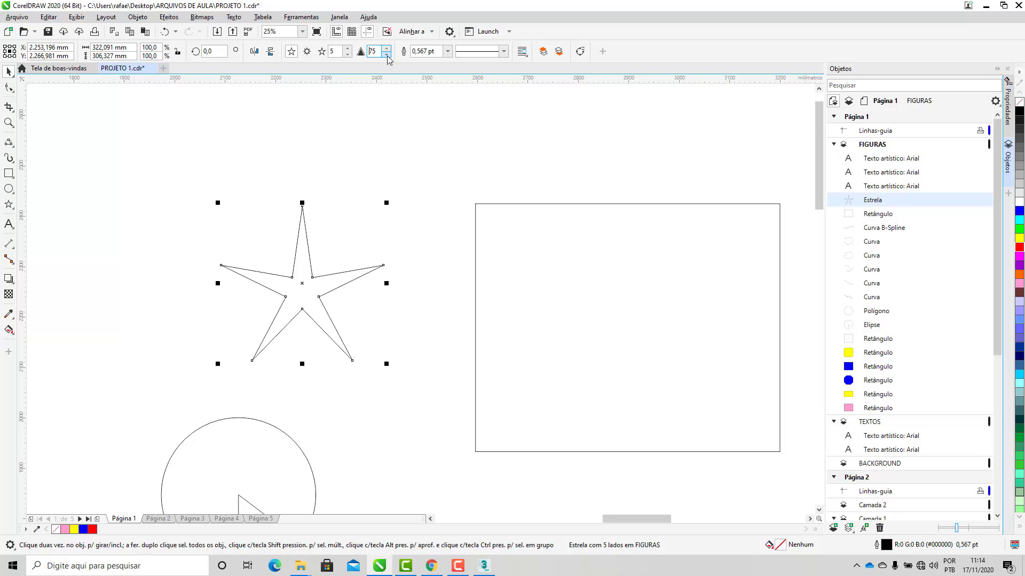
click(386, 54)
click(386, 54)
click(387, 53)
click(387, 54)
click(387, 54)
click(387, 54)
click(386, 53)
click(386, 53)
click(386, 54)
click(386, 54)
click(386, 54)
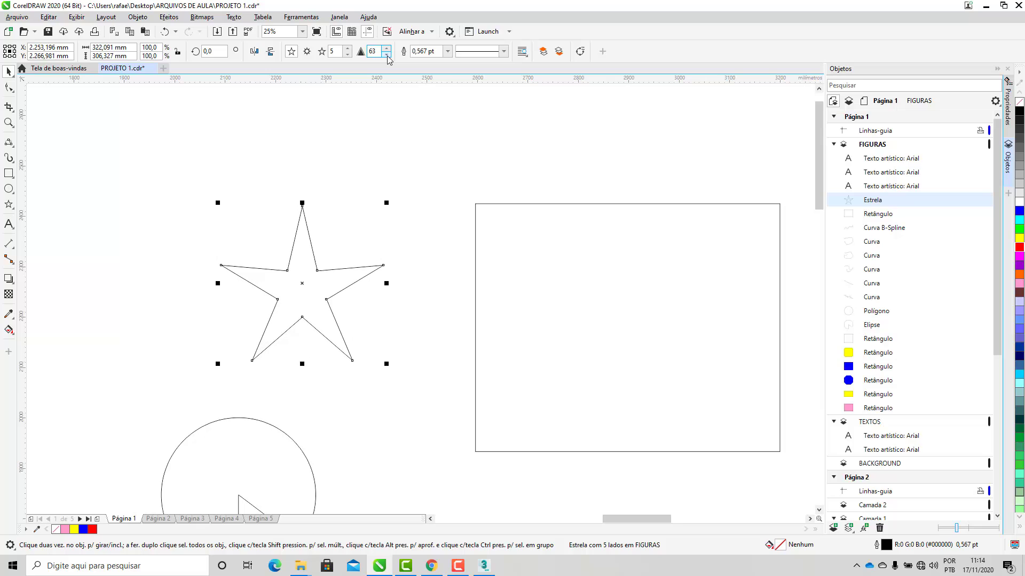
click(387, 54)
click(386, 54)
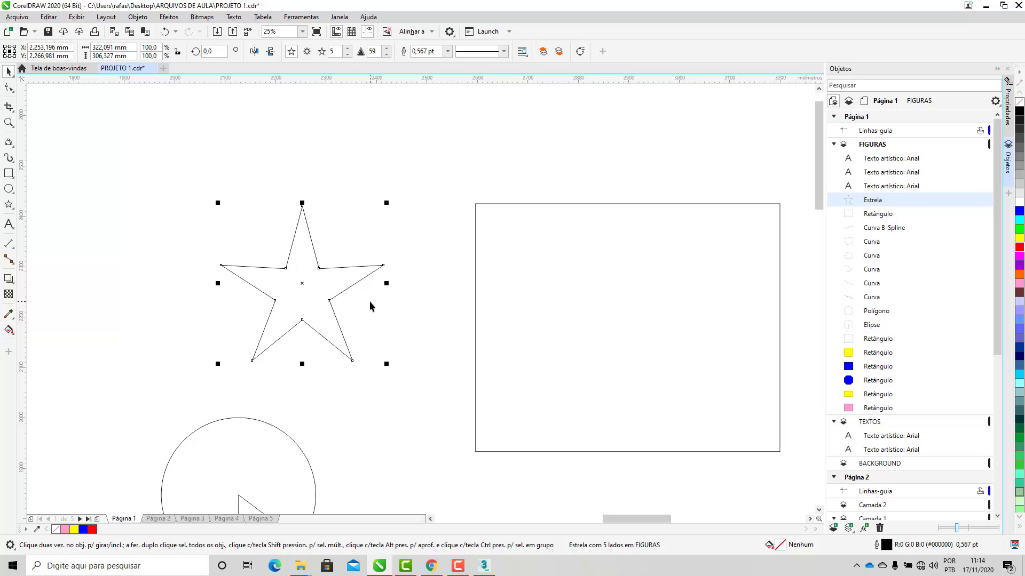
- Move the star about 62 mm left and 53 mm up, and deselect it
click(205, 315)
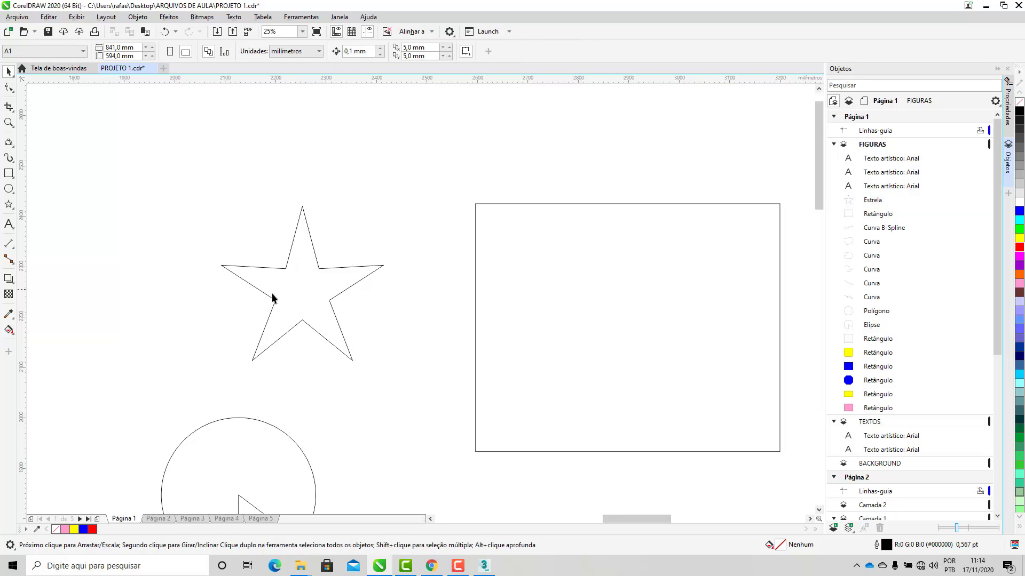
drag(272, 297, 241, 270)
click(240, 257)
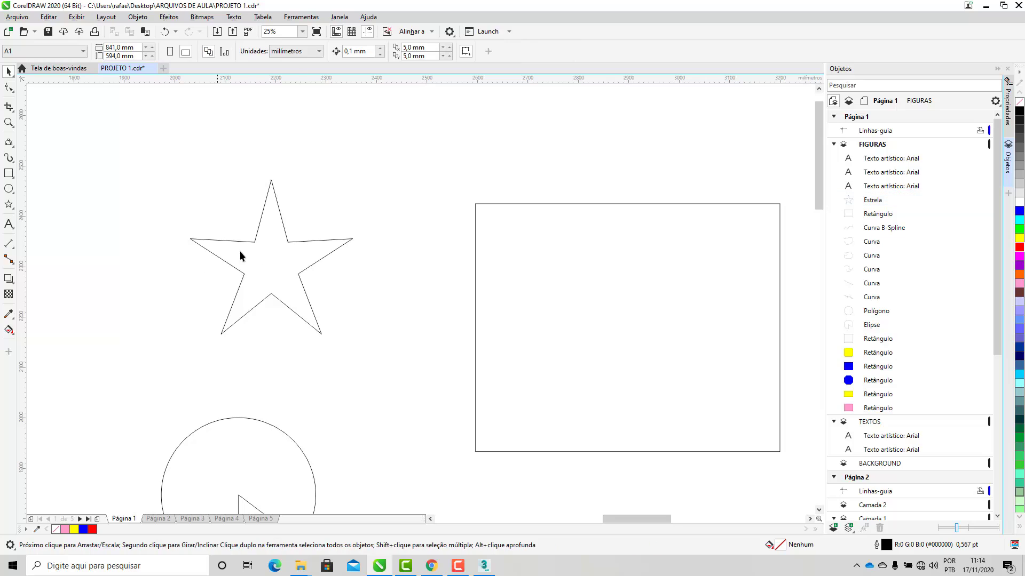
- Convert the star to curves and move its right tip node straight up with the Shape tool
click(251, 244)
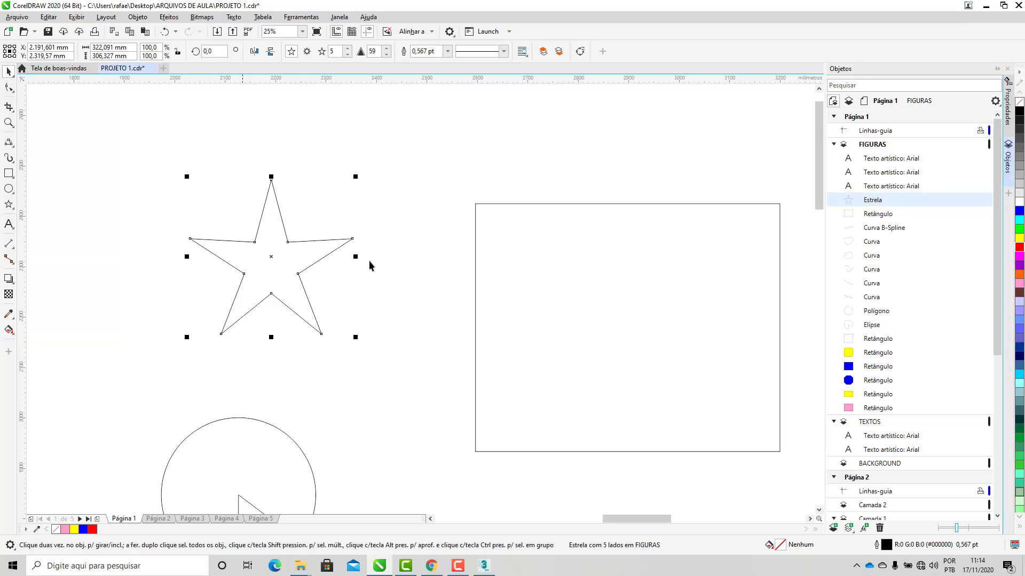
right_click(282, 243)
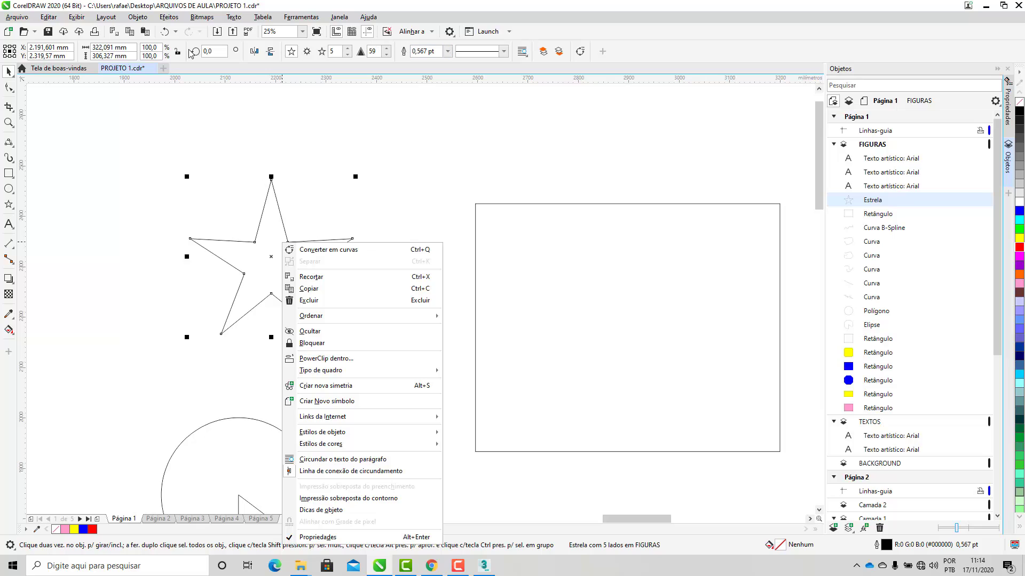
click(340, 252)
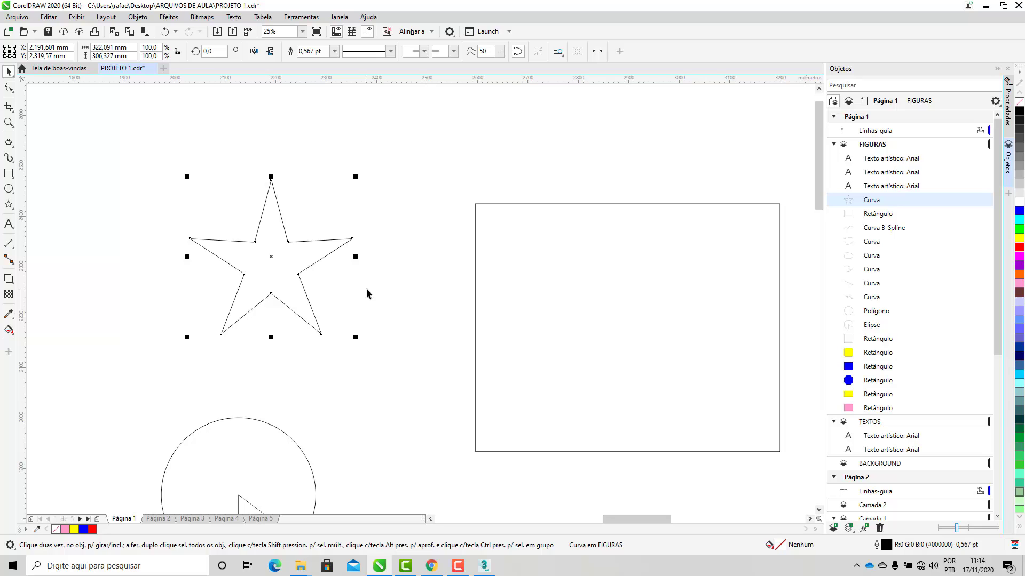
click(7, 88)
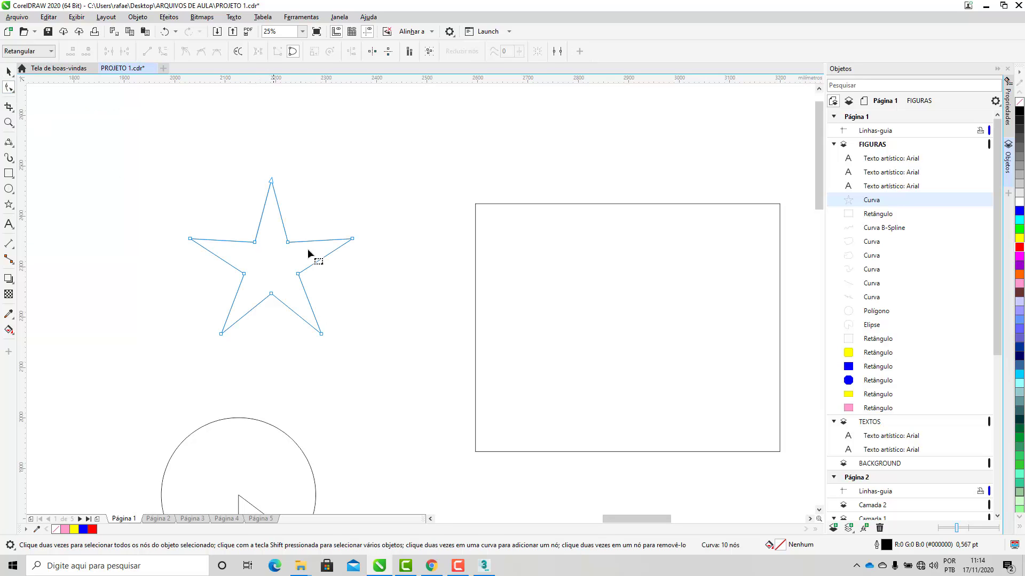
drag(352, 239, 352, 210)
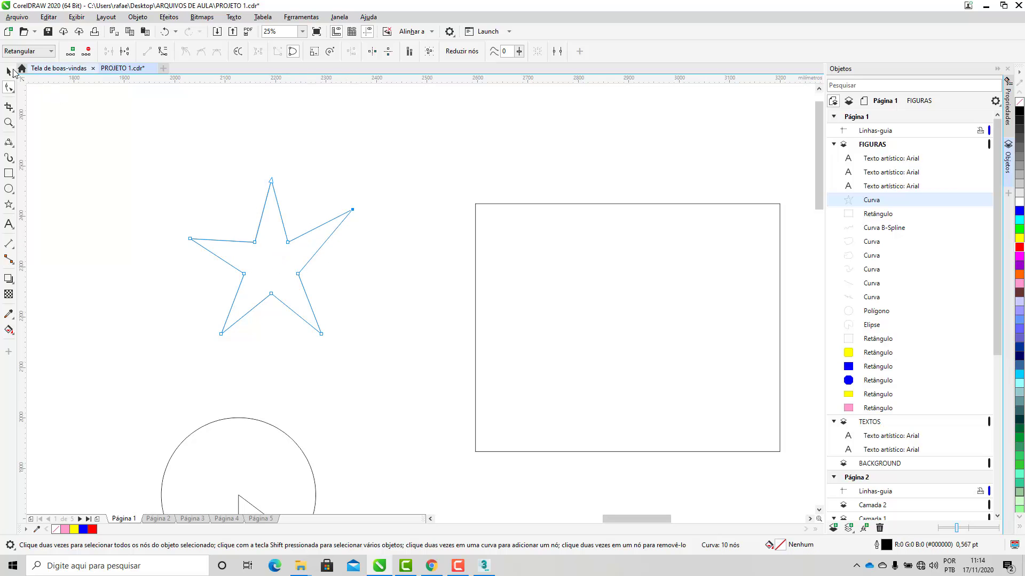
- Deselect the star, switch to 3ds Max and undo the last vertex move on the box
click(8, 71)
click(150, 193)
click(484, 566)
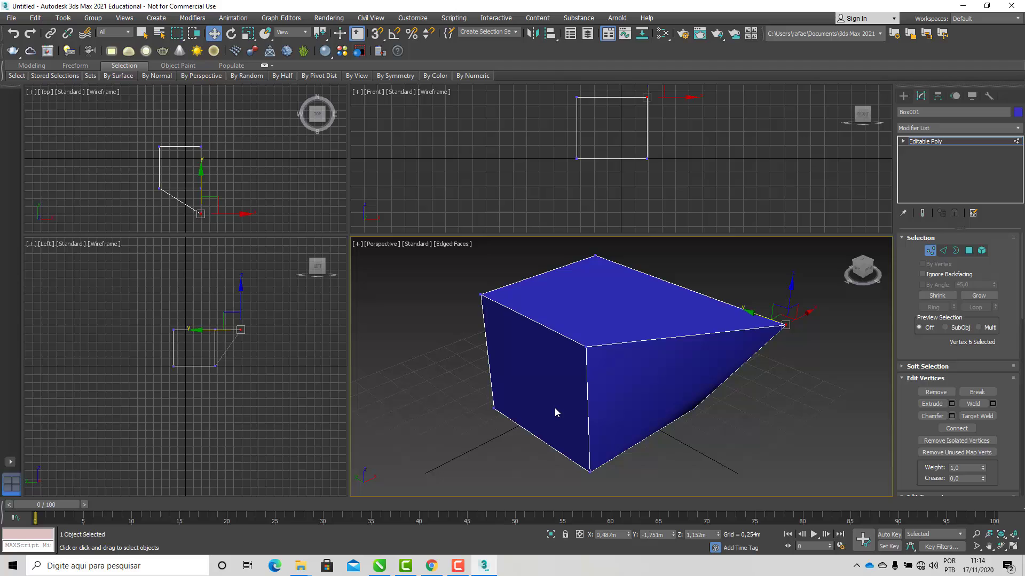
key(ctrl+z)
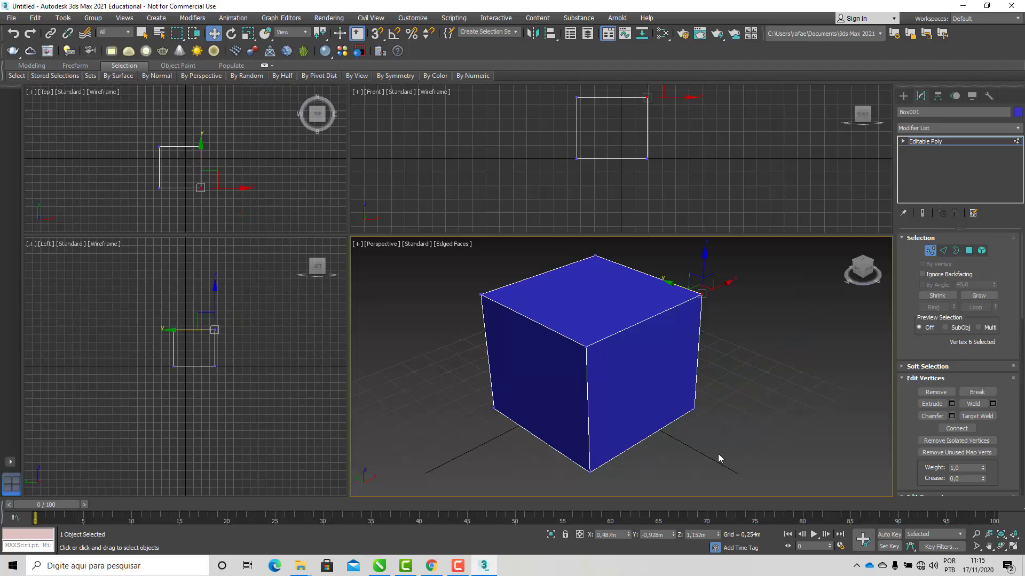
click(751, 452)
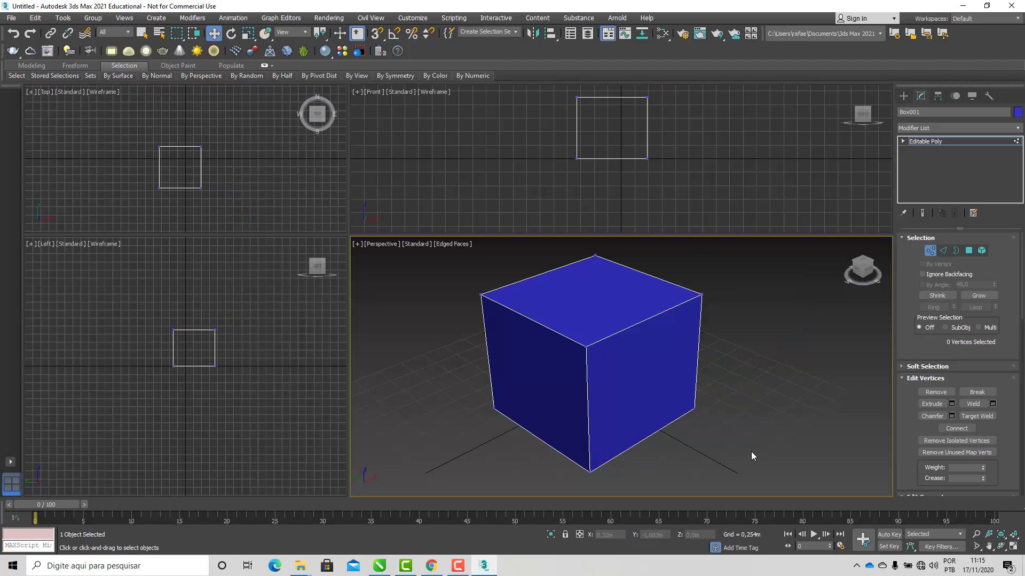
- Move the box's upper right corner vertex outward along X to about 1,204 m in the Perspective view
click(928, 252)
click(930, 250)
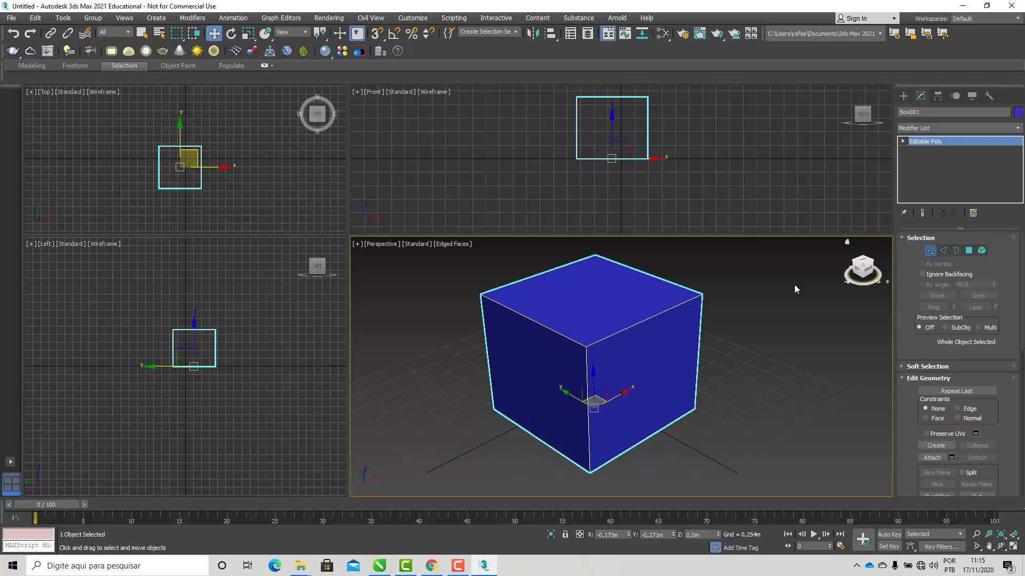
click(703, 294)
drag(723, 293, 785, 268)
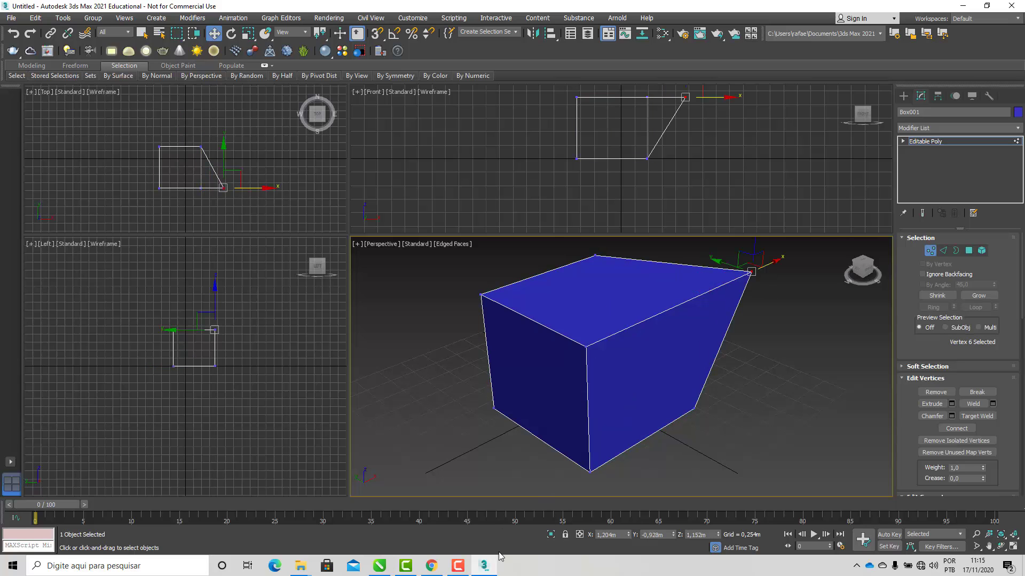
- Switch to CorelDRAW and move the star's right tip node outward and slightly down, making the star about 385 mm wide
click(402, 568)
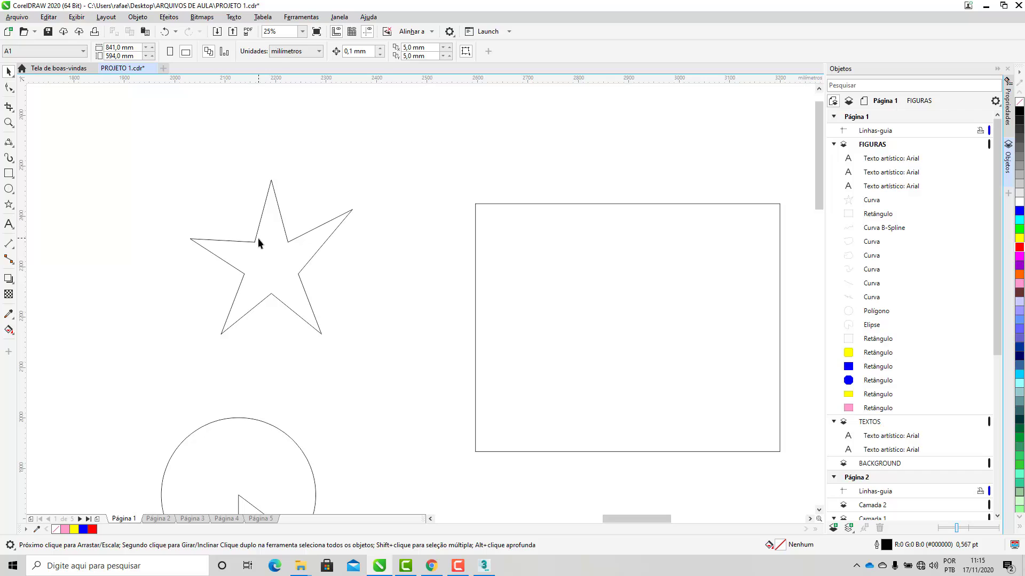
click(258, 239)
click(10, 88)
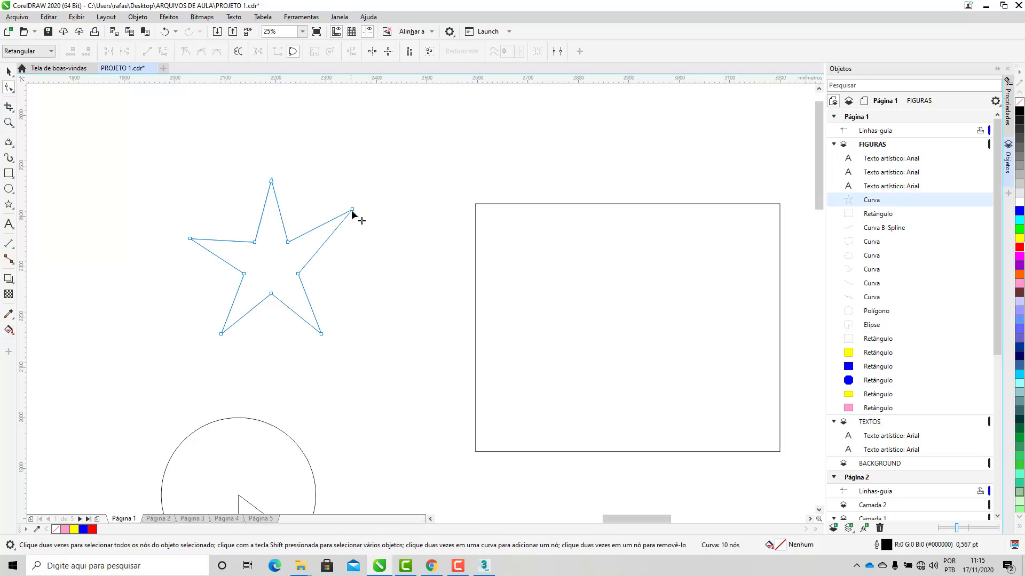
drag(352, 212, 383, 226)
click(8, 71)
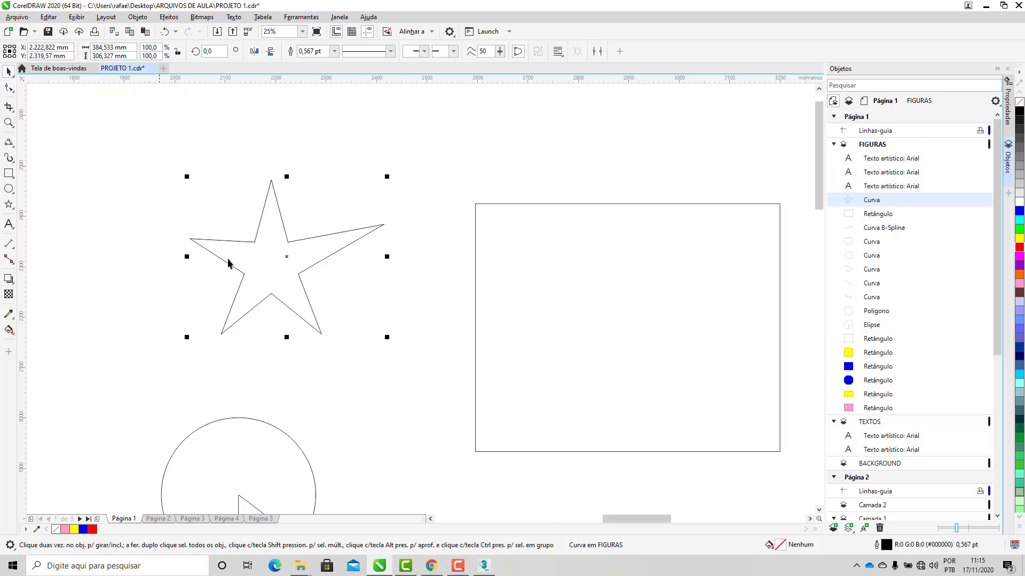
- Review the edited box in 3ds Max, then the labels Modelagem Paramétrica, Hibrida and Modelagem Direta in CorelDRAW
click(489, 573)
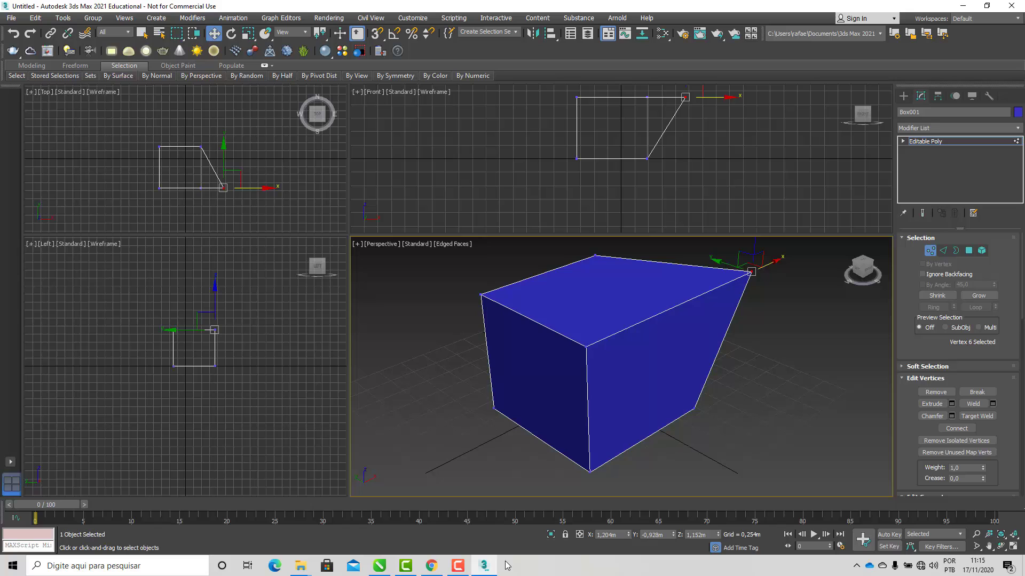
click(384, 570)
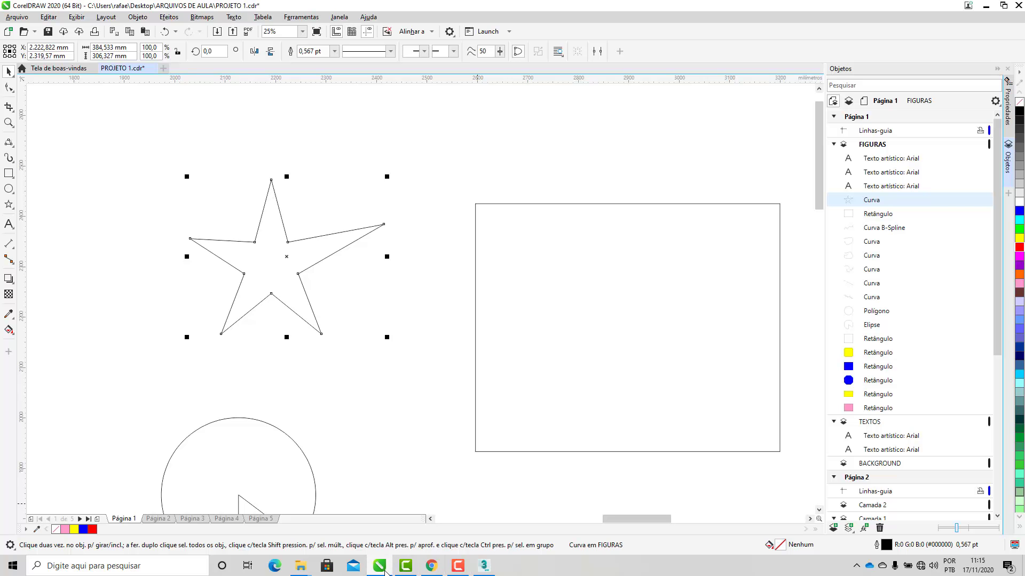
scroll(362, 354, down, 5)
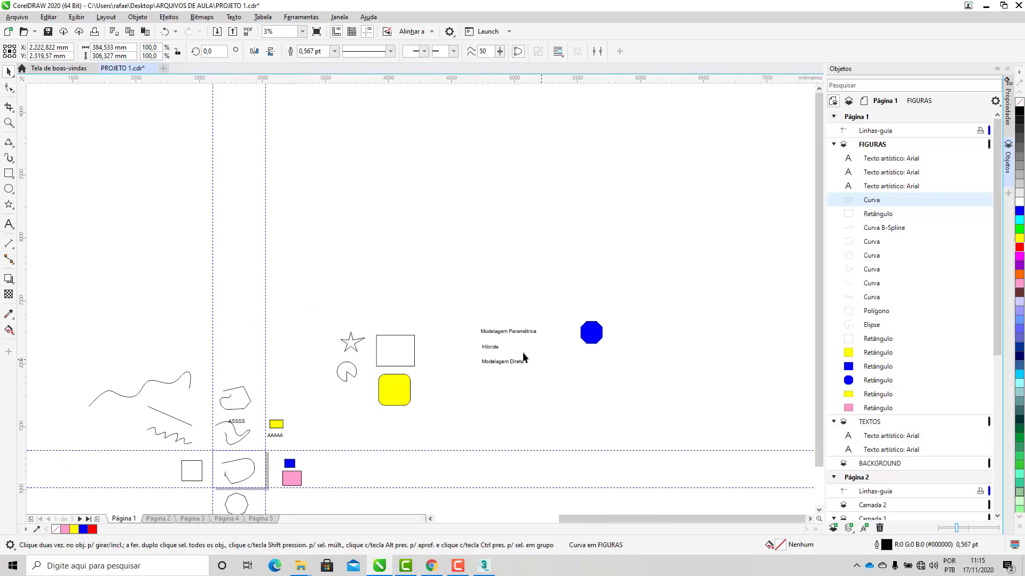
scroll(524, 354, up, 4)
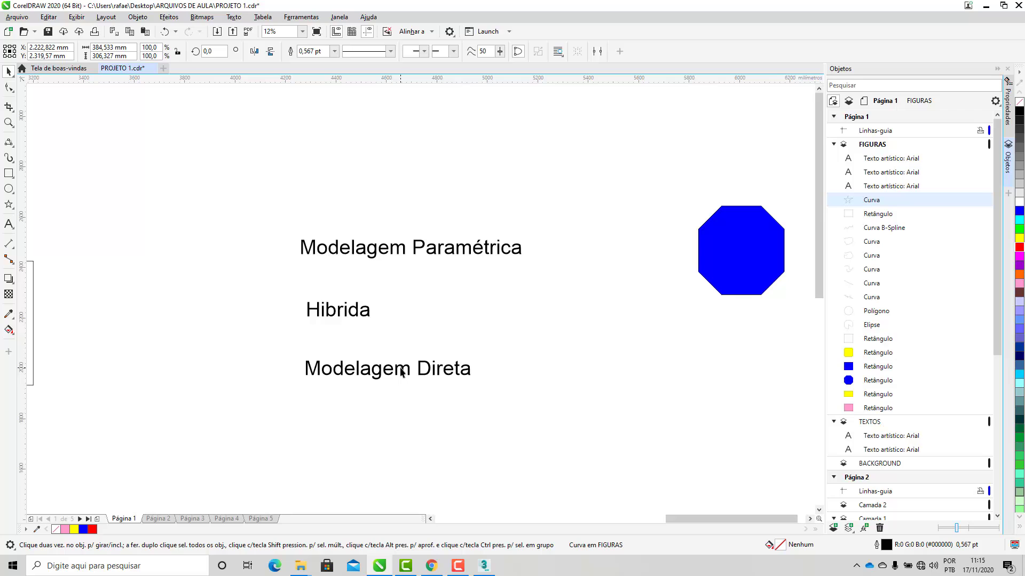
- Switch to 3ds Max, leave vertex editing and delete the box
click(484, 566)
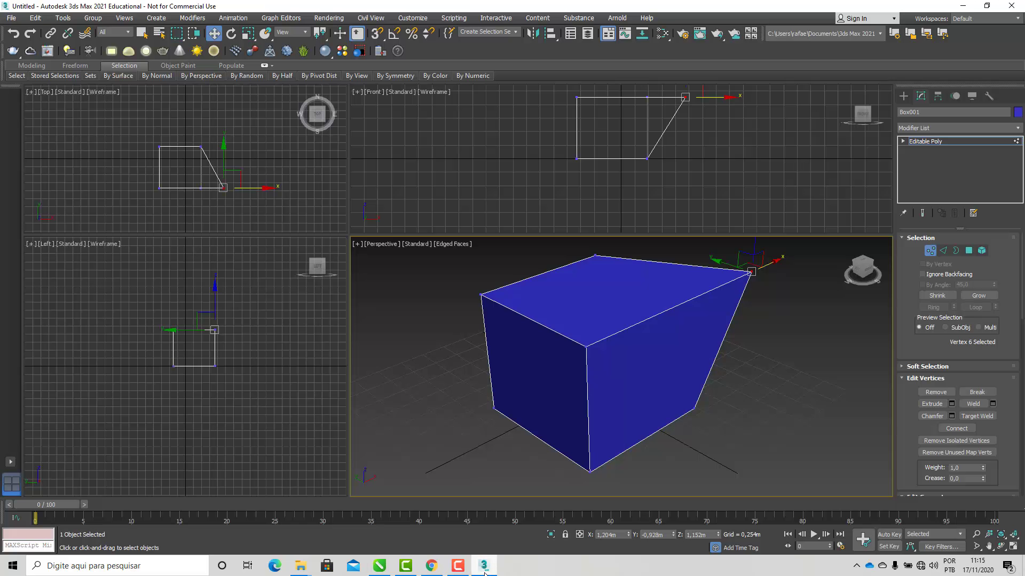
click(931, 250)
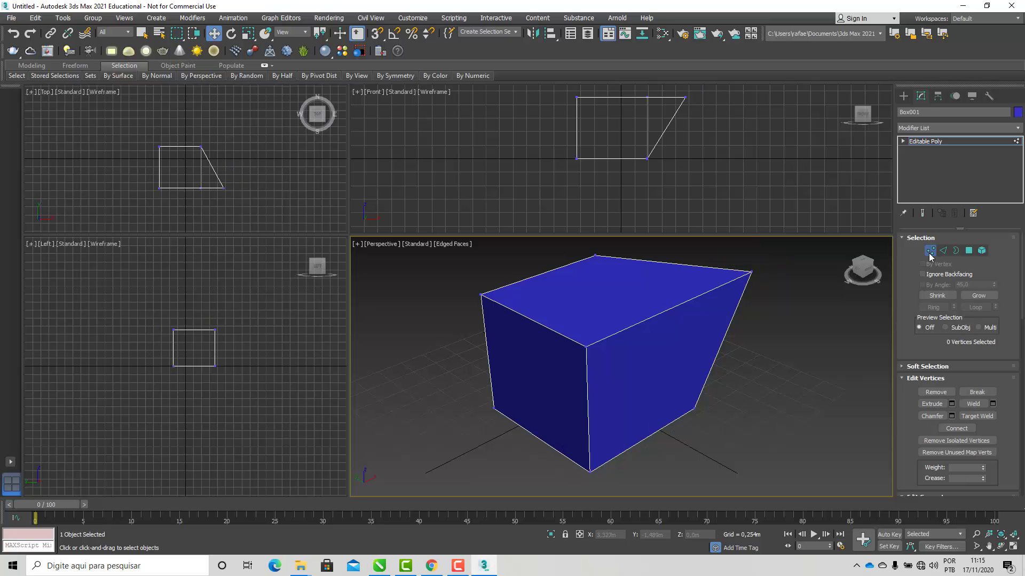
click(789, 376)
click(641, 352)
key(Delete)
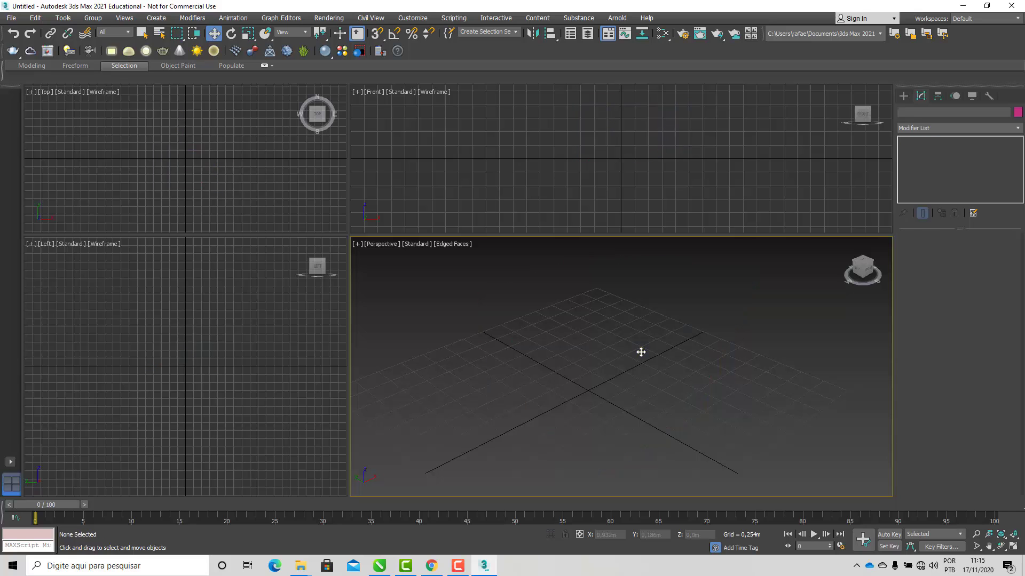
- Draw a rectangle spline about 1,536 m long and 1,608 m wide on the Perspective grid
scroll(563, 364, down, 3)
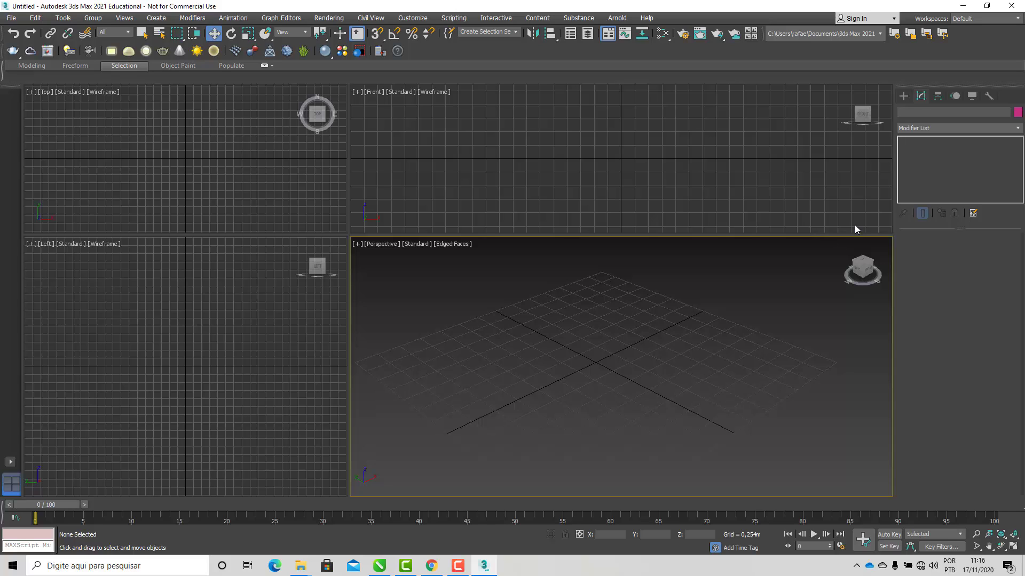
click(904, 97)
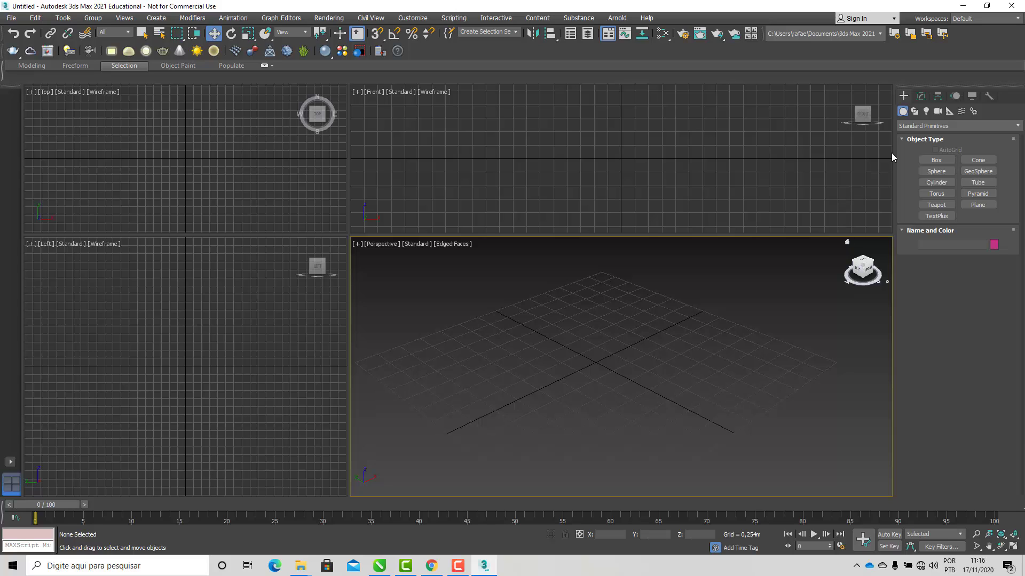
click(914, 111)
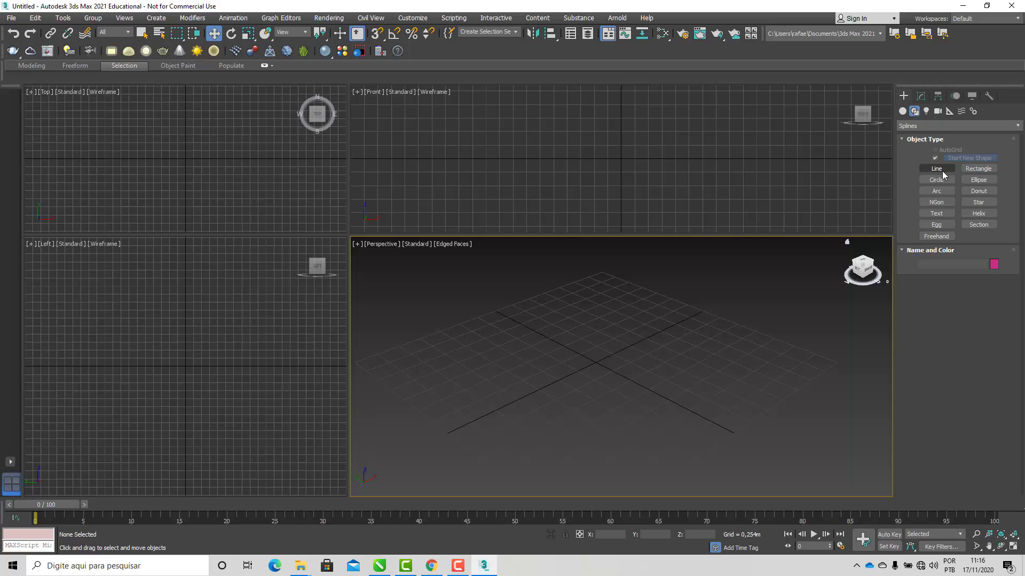
click(978, 169)
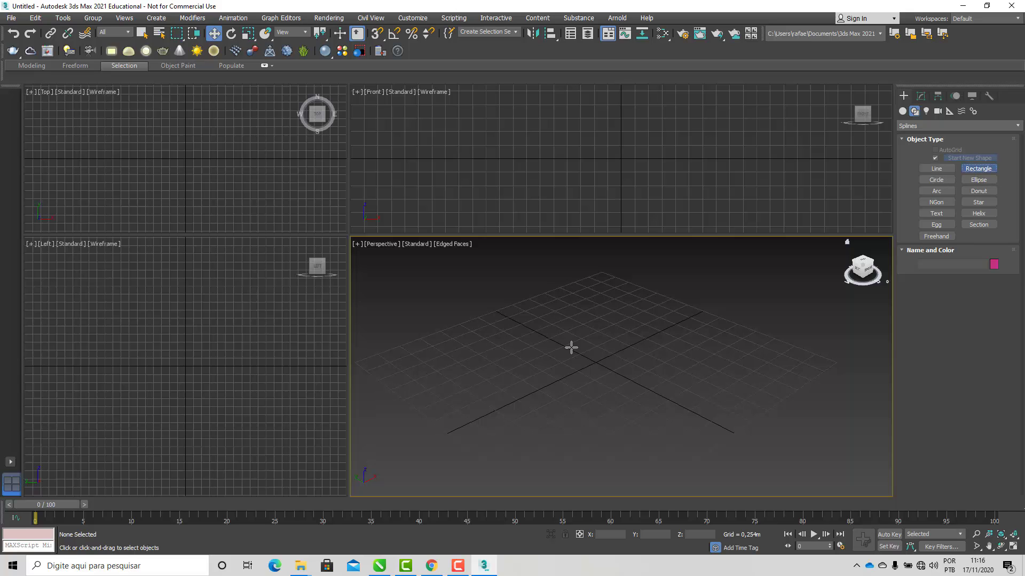
drag(616, 338, 608, 462)
key(w)
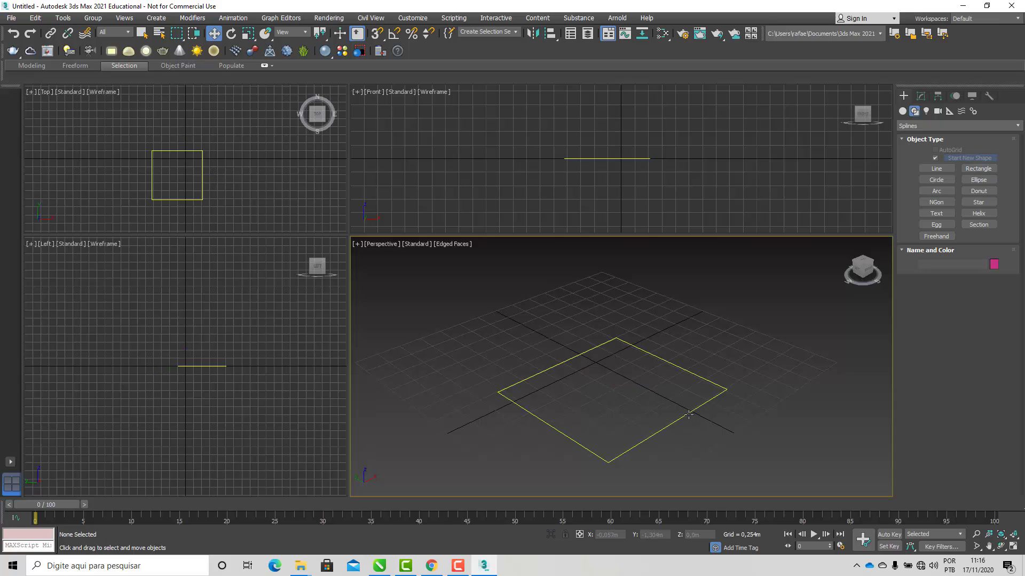
- Set the rectangle's length to about 1,674 m and convert it to an editable spline
click(692, 412)
click(921, 97)
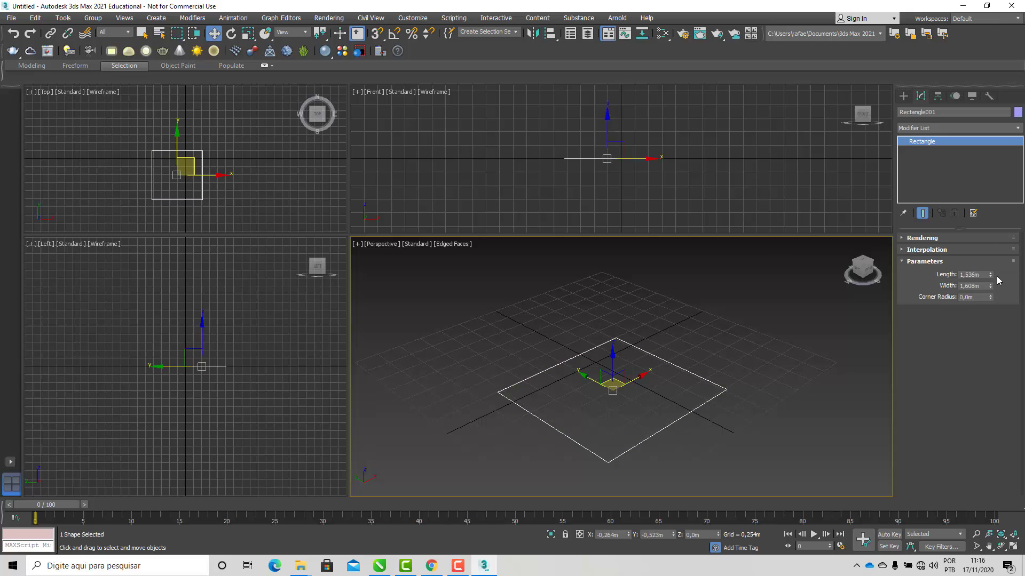
drag(990, 274, 986, 275)
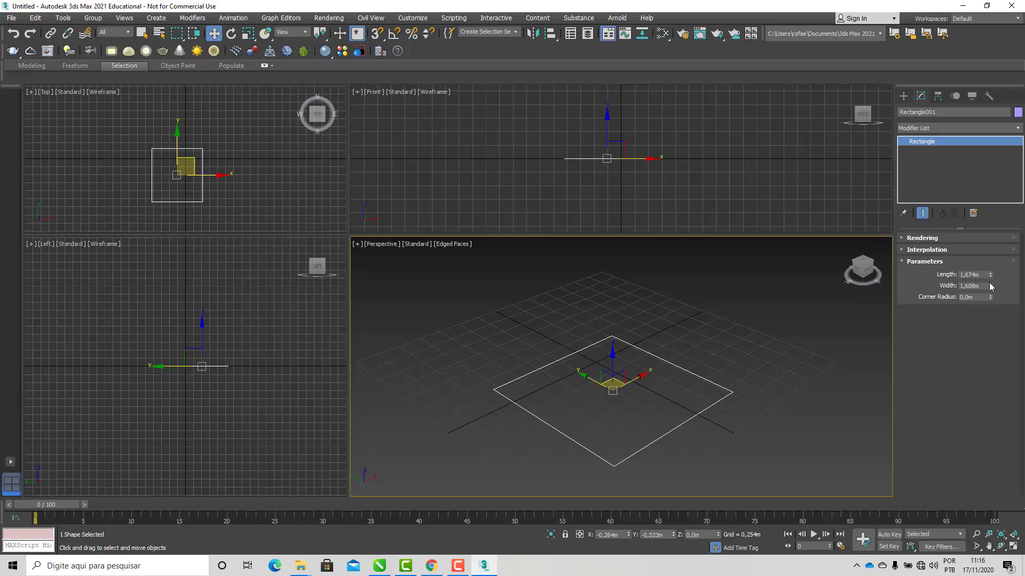
right_click(651, 387)
mouse_move(728, 492)
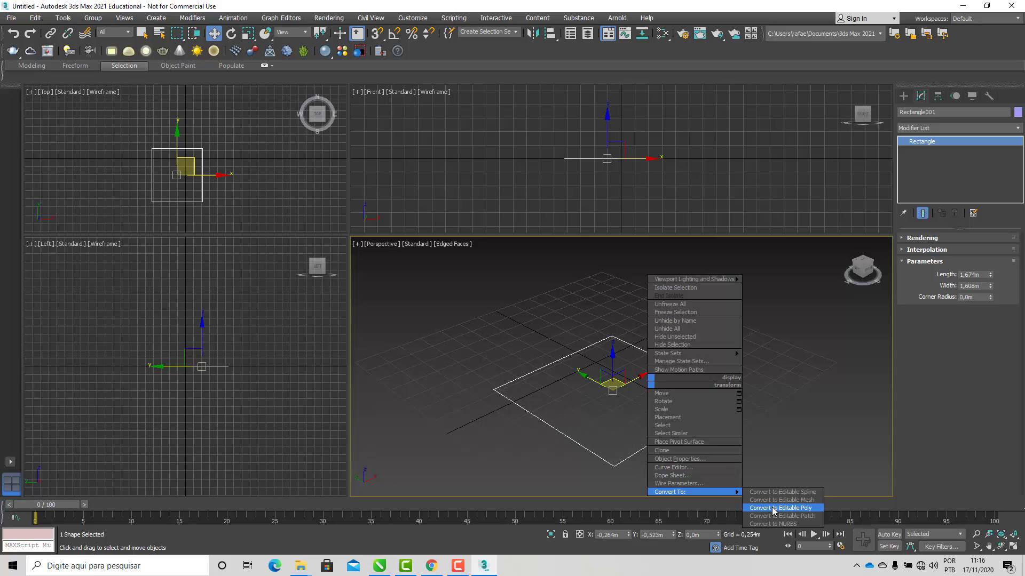
click(778, 492)
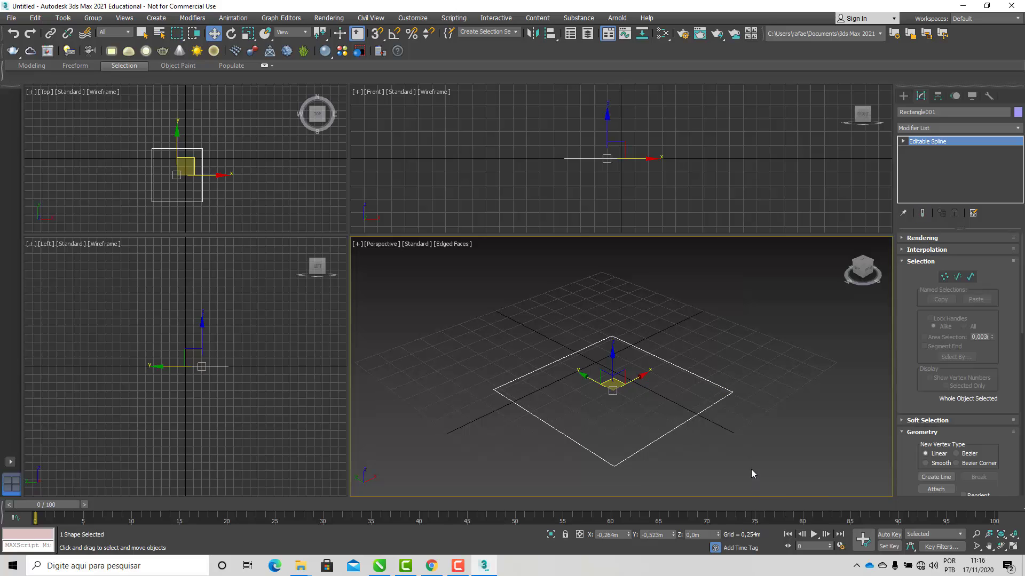
- Try moving the rectangle's right corner vertex along X to about 1,884 m, undo the move and leave vertex editing
click(944, 276)
drag(754, 424, 795, 361)
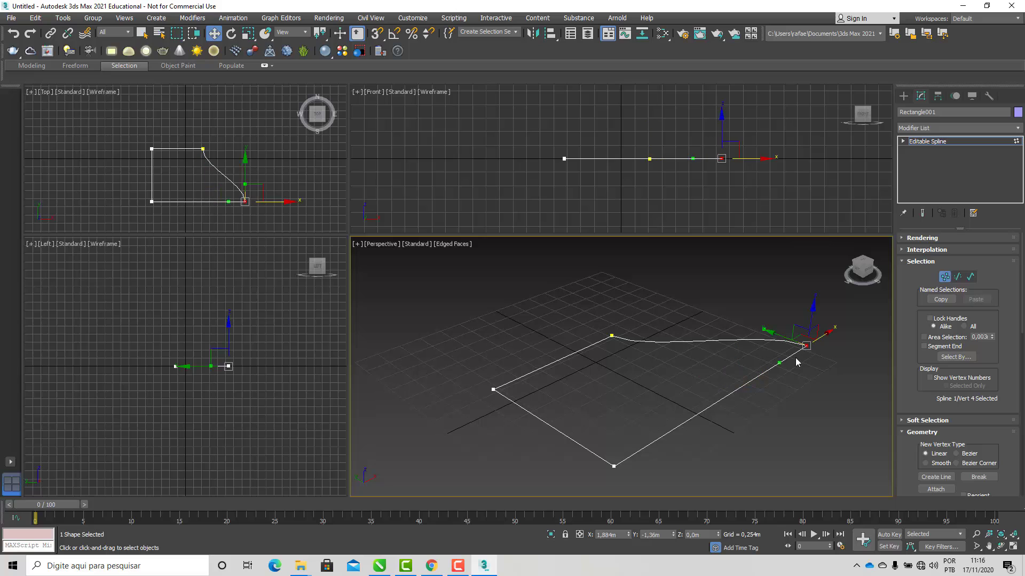
key(ctrl+z)
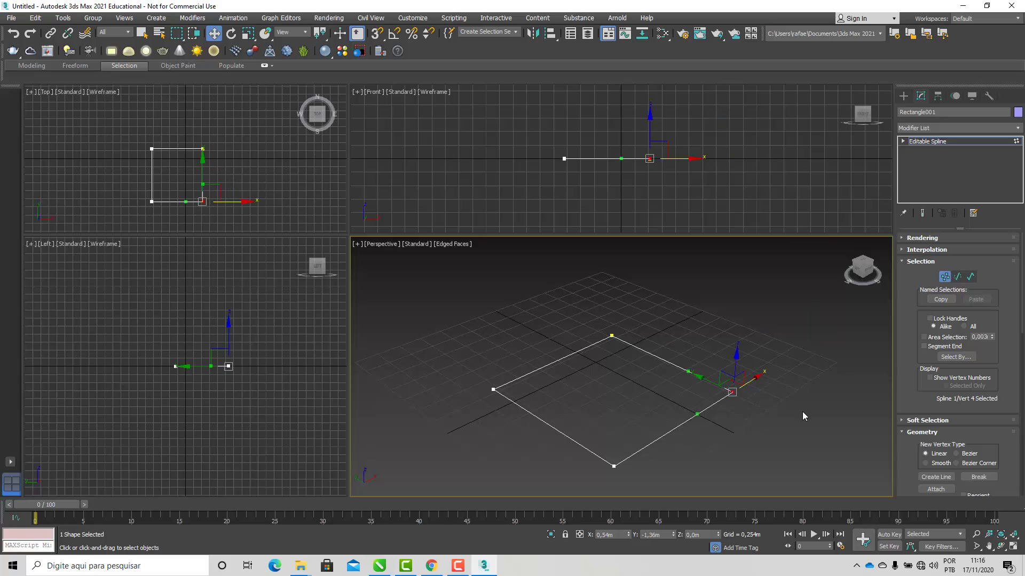
click(944, 276)
click(697, 367)
- Apply an Extrude modifier to the rectangle with an amount of about 1,257 m
click(718, 385)
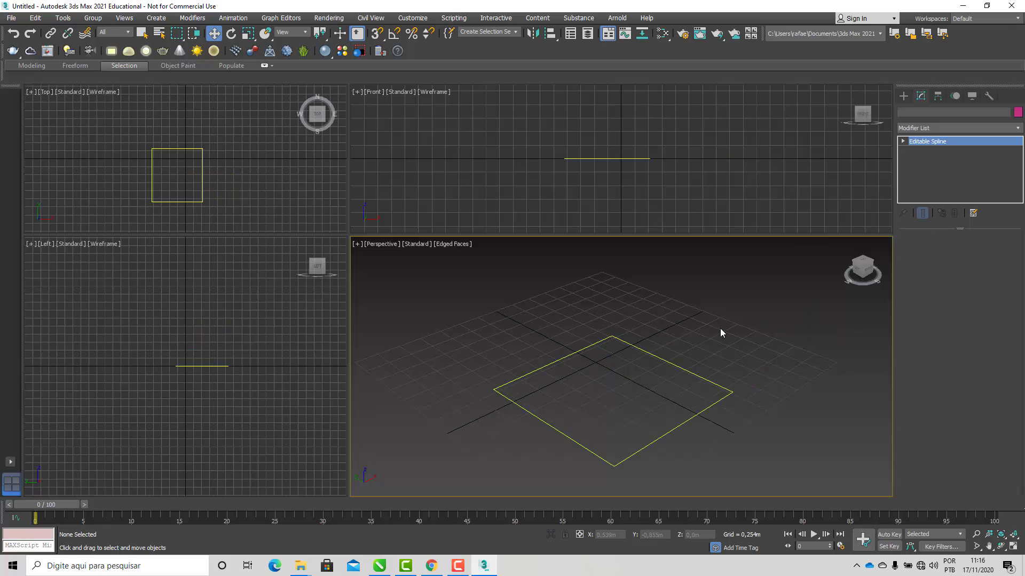
click(1017, 129)
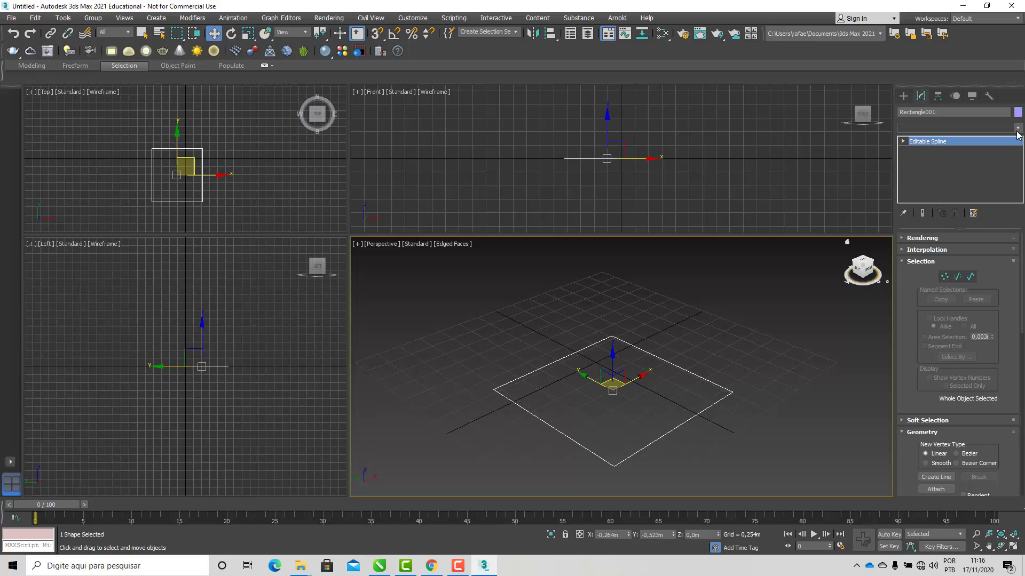
drag(1019, 174, 1018, 257)
click(943, 312)
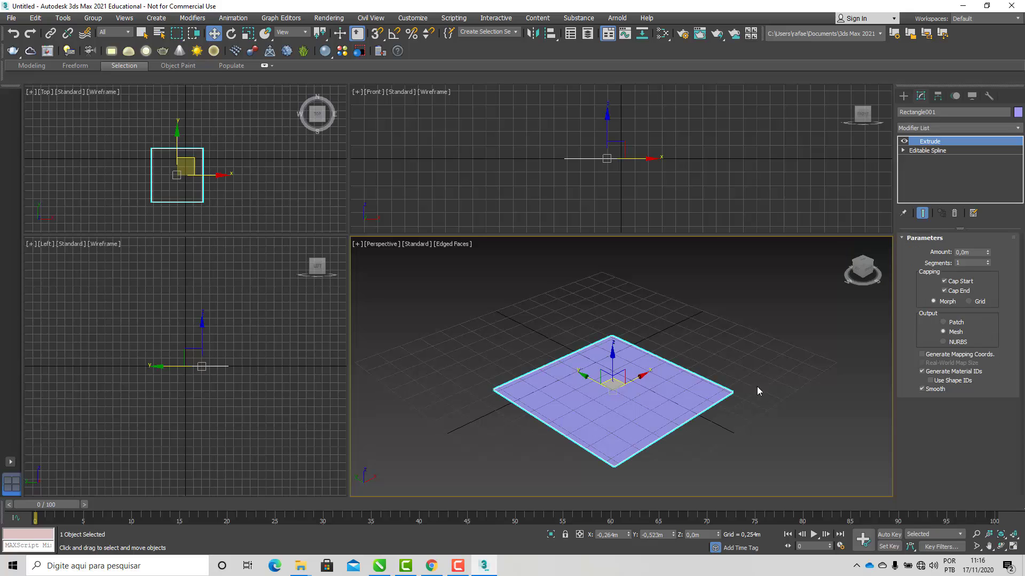
drag(987, 252, 987, 200)
scroll(724, 350, down, 3)
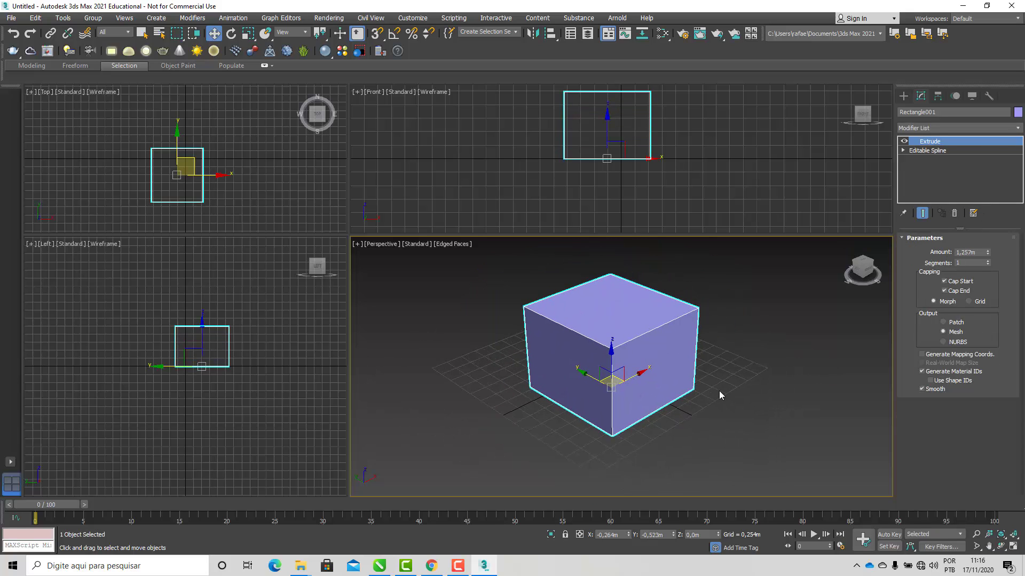
- Reselect the extruded solid and raise its extrusion amount to about 1,46 m
click(738, 410)
click(594, 347)
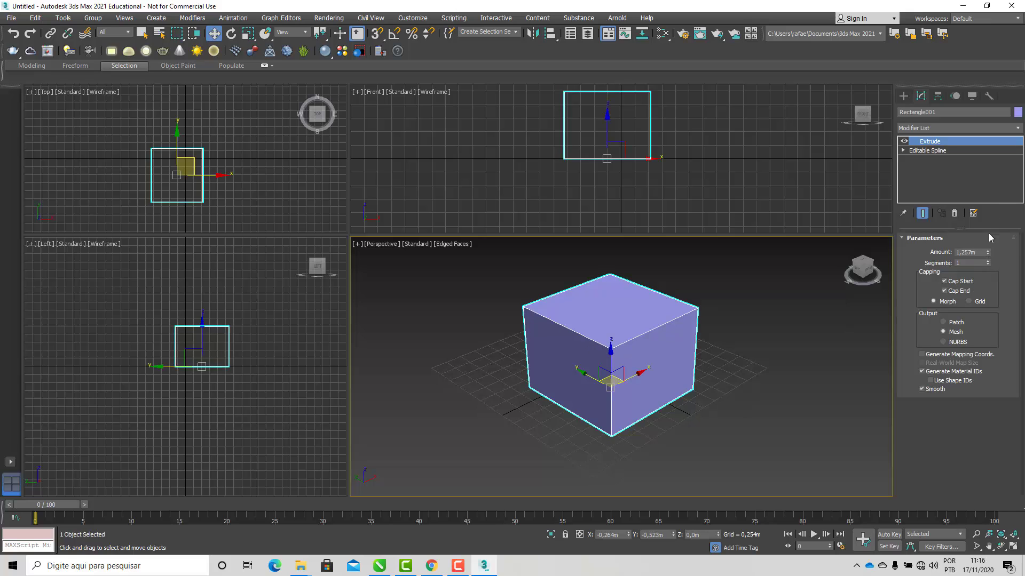
drag(987, 252, 984, 219)
- Move the base spline's right corner vertex out to about X 1,305 m, Y -1,942 m and return to the Extrude level
click(938, 151)
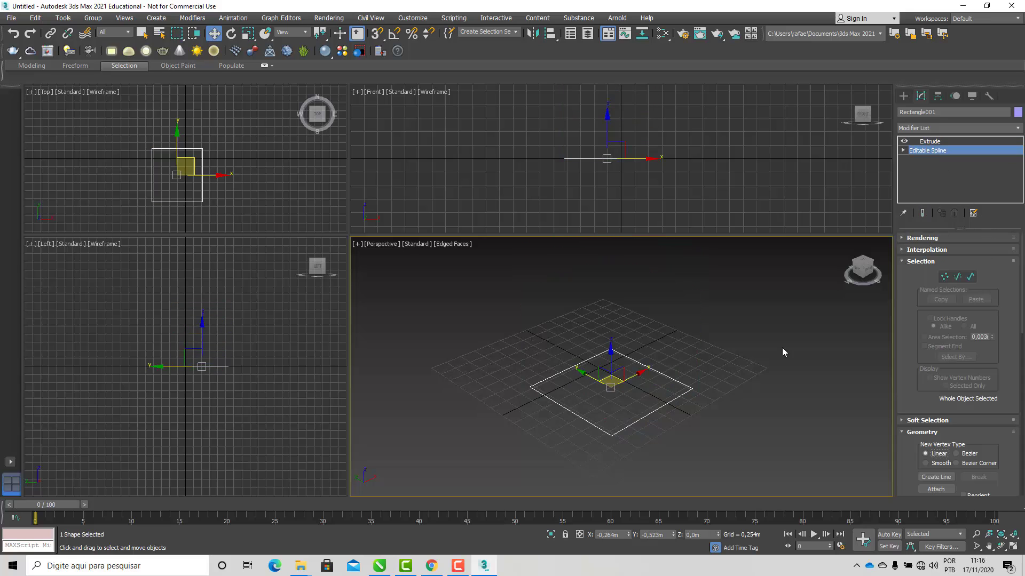
click(944, 277)
click(692, 388)
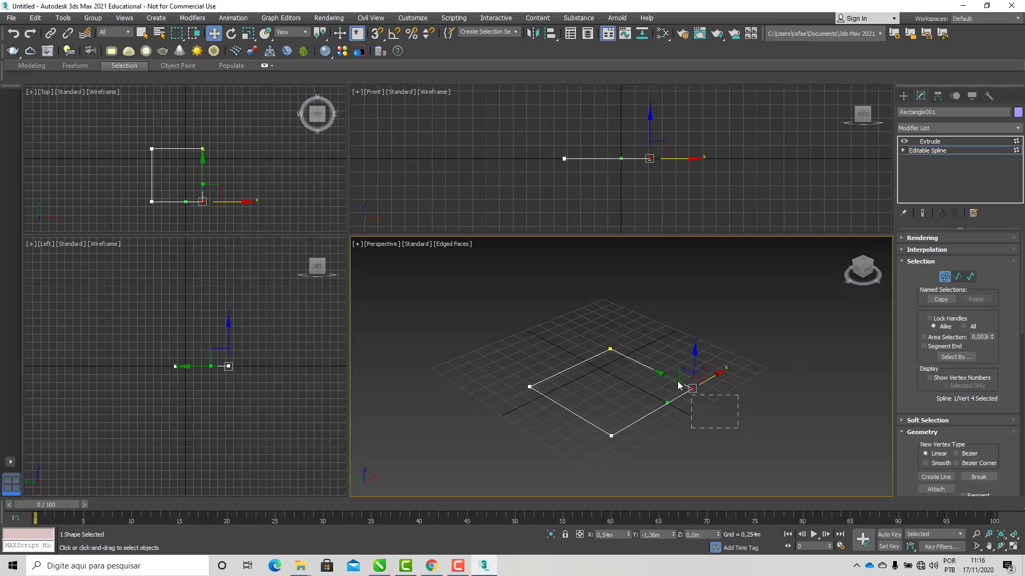
right_click(686, 403)
click(667, 379)
drag(708, 380, 754, 418)
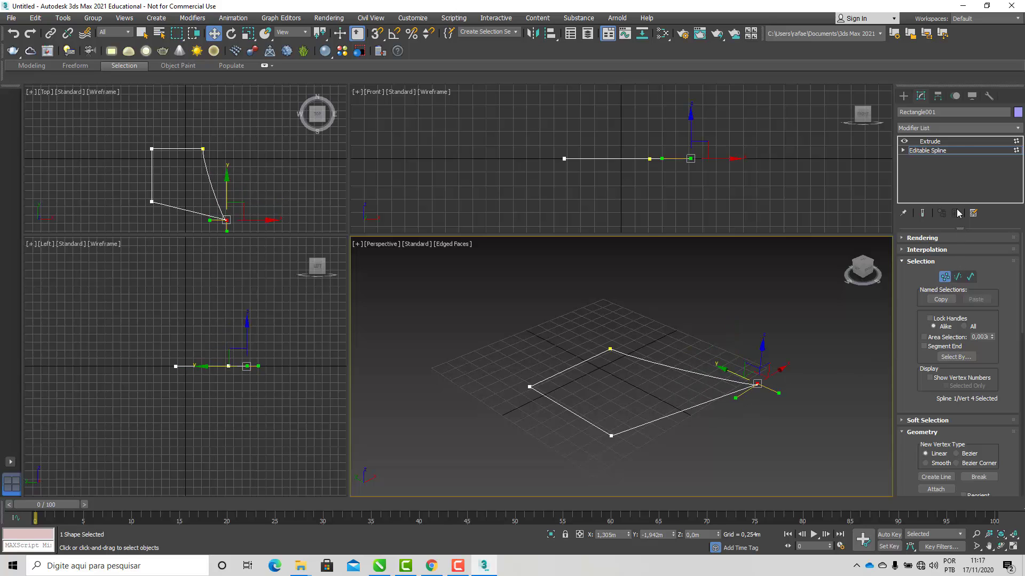
click(957, 142)
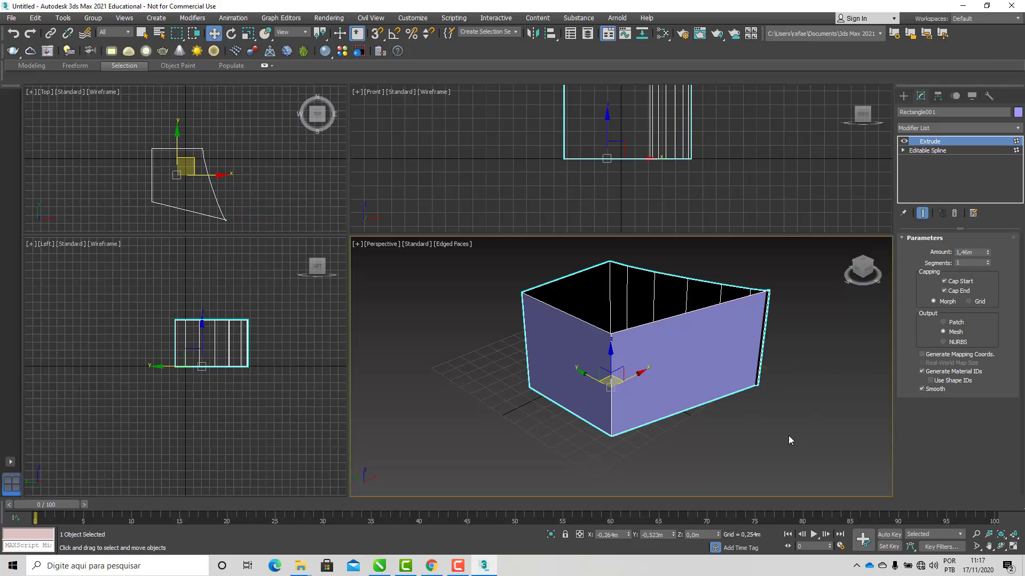
- Undo the last moves of the base spline's right corner vertex and return to the Editable Spline's vertex level
key(ctrl+z)
key(ctrl+z)
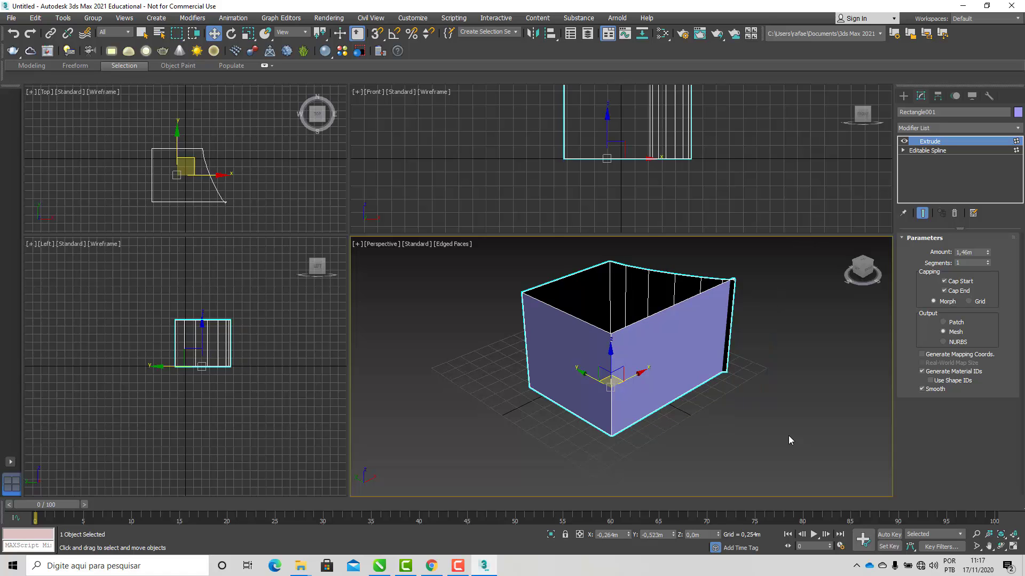
click(937, 150)
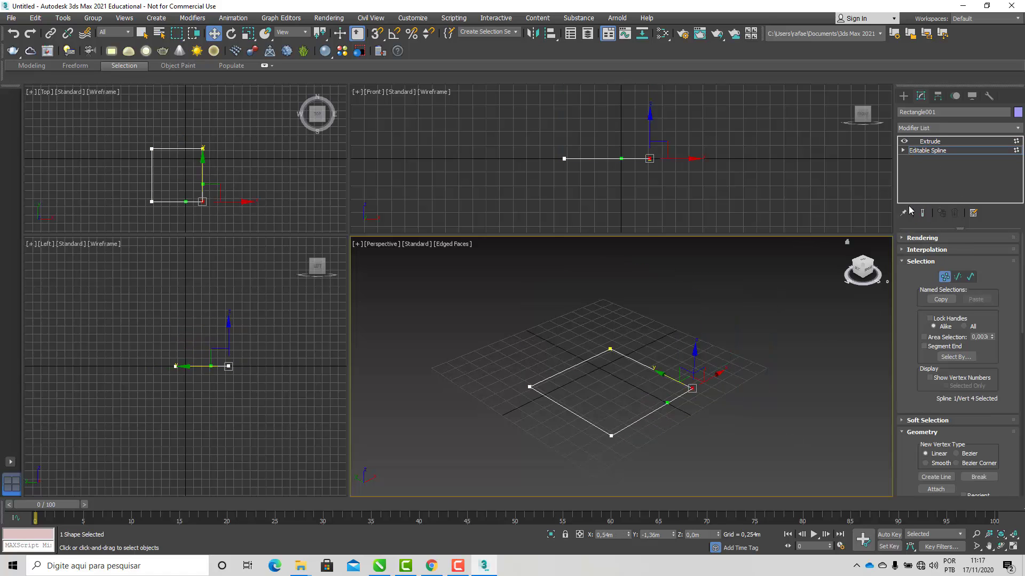
- Move the base spline's front corner vertex to about X -1,418 m, Y -1,803 m and return to the Extrude level
click(611, 436)
scroll(682, 405, down, 3)
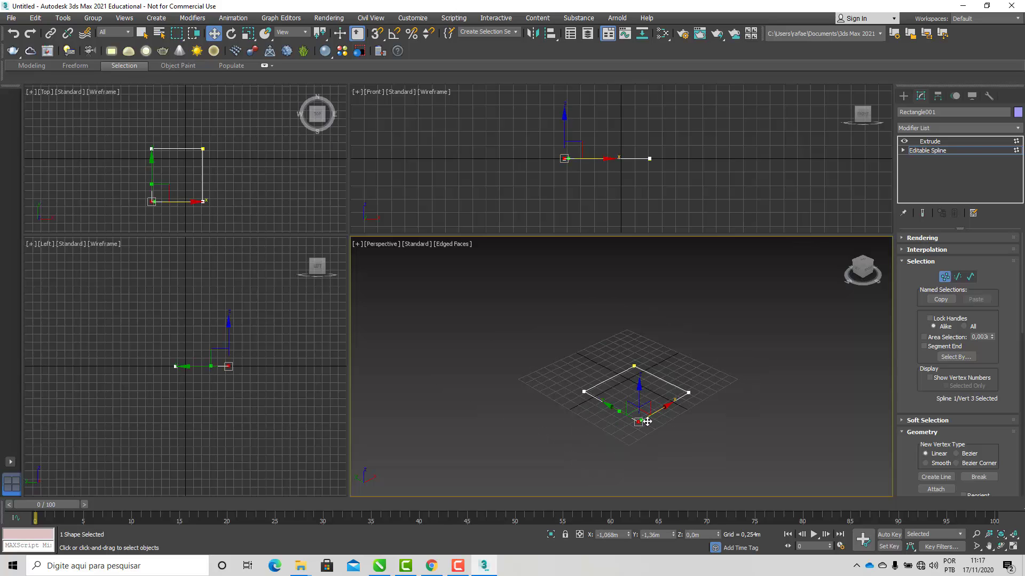
scroll(641, 440, up, 3)
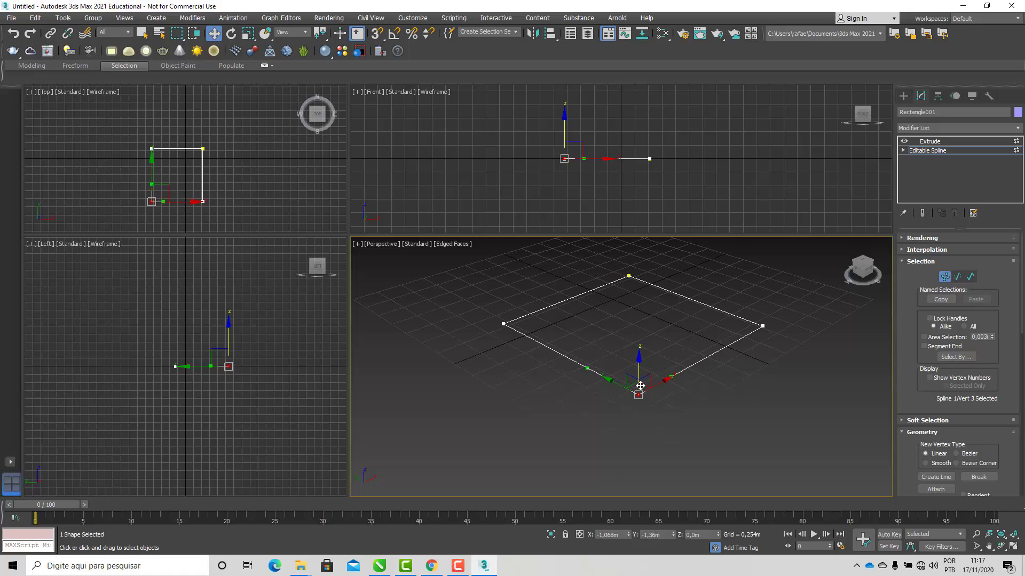
drag(629, 384, 642, 431)
click(962, 142)
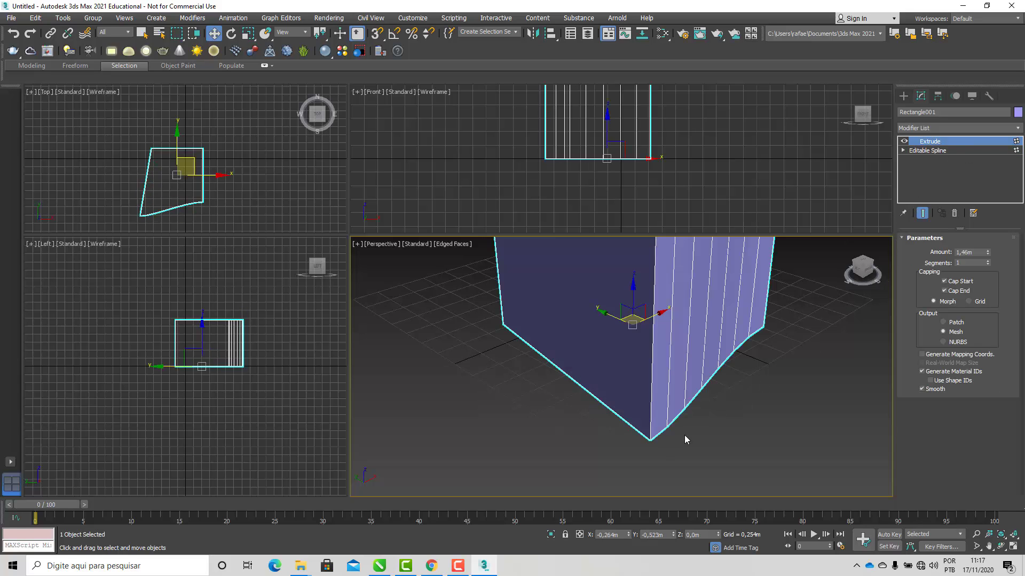
- Reselect the extruded solid and set its extrusion amount to about 1,13 m
scroll(689, 432, down, 4)
scroll(714, 414, up, 3)
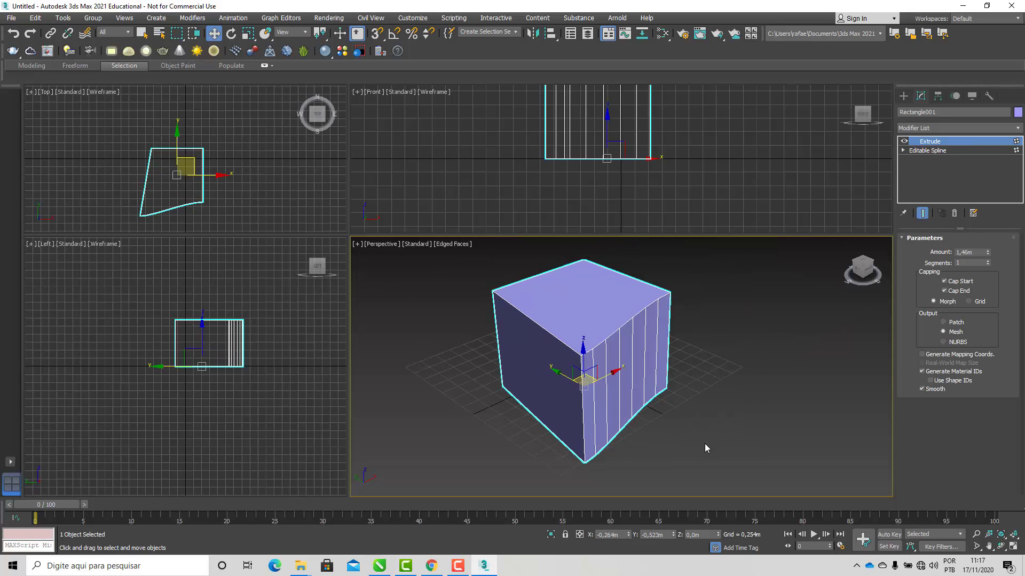
click(705, 443)
click(641, 359)
mouse_move(988, 255)
mouse_down()
mouse_move(988, 288)
mouse_move(988, 250)
mouse_move(975, 253)
mouse_move(975, 283)
mouse_move(975, 240)
mouse_move(975, 254)
mouse_up()
- Move the base spline's back corner vertex to about X 2,13 m, Y 1,59 m and inspect the extruded solid from another angle
click(942, 151)
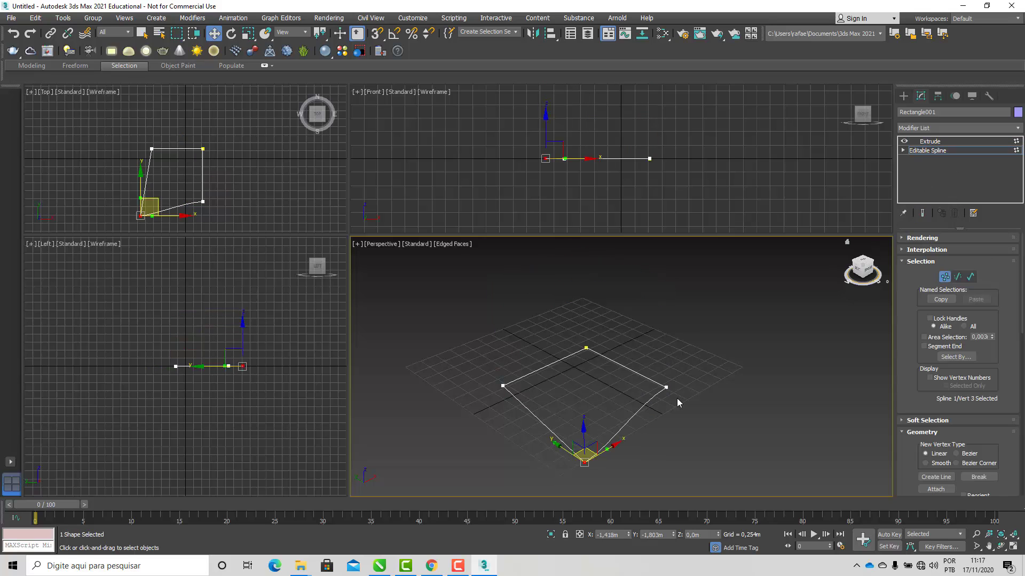
click(586, 348)
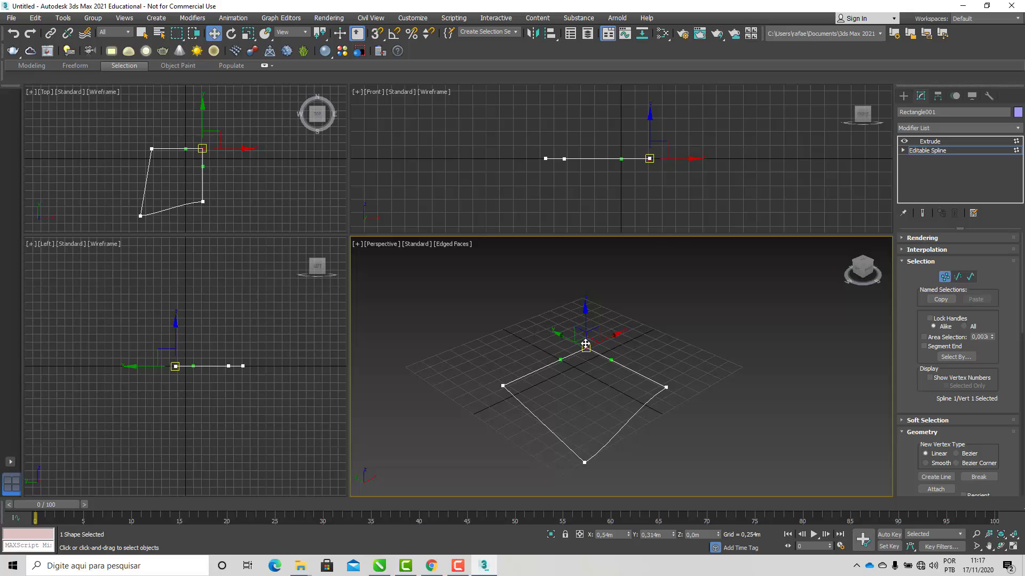
drag(589, 340, 612, 286)
click(956, 142)
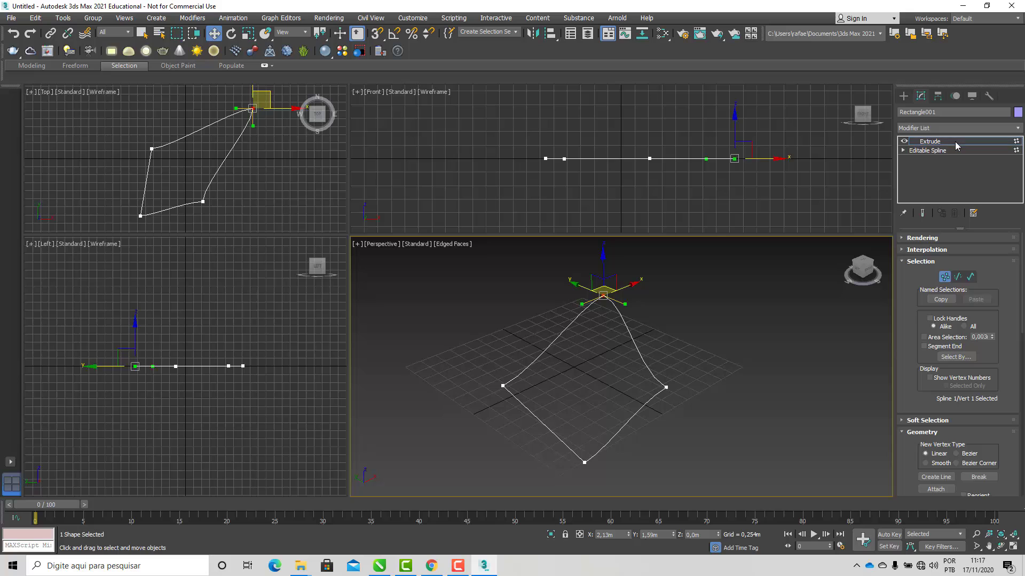
click(1002, 547)
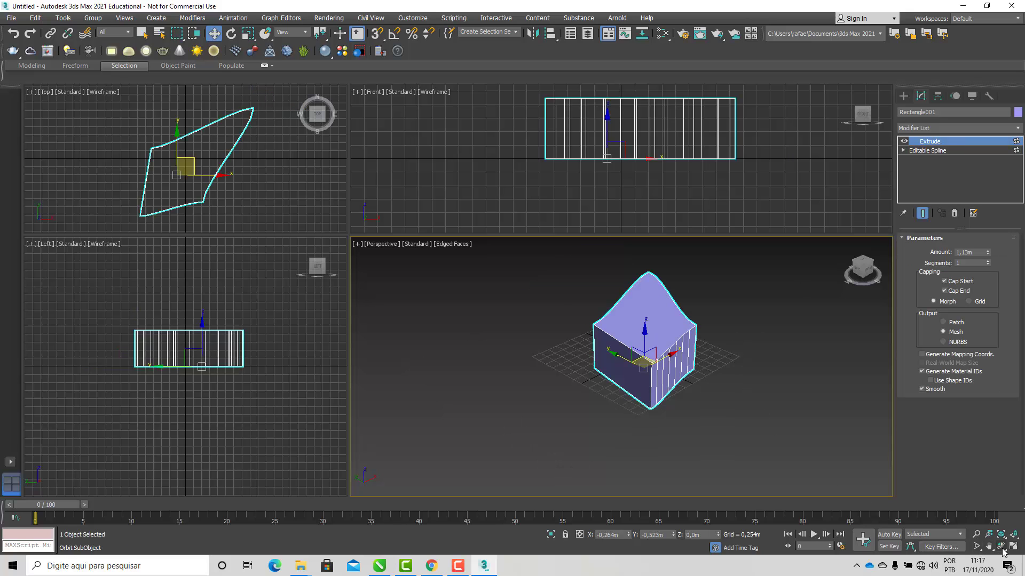
drag(675, 416, 617, 417)
right_click(592, 428)
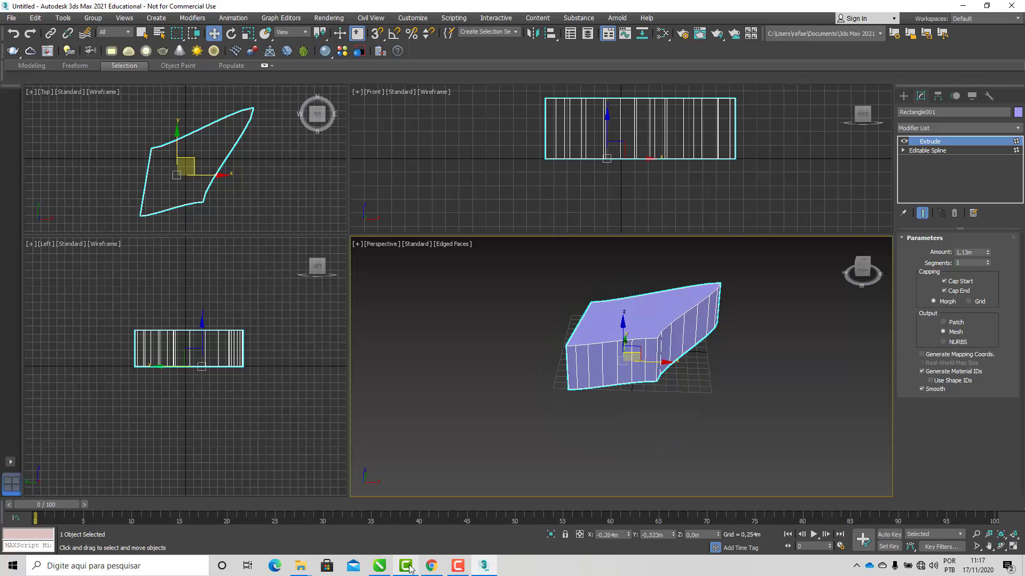
- Switch to CorelDRAW, move the star curve to about X 1.791 mm, Y 2.498 mm and deselect it
click(379, 566)
scroll(482, 366, down, 2)
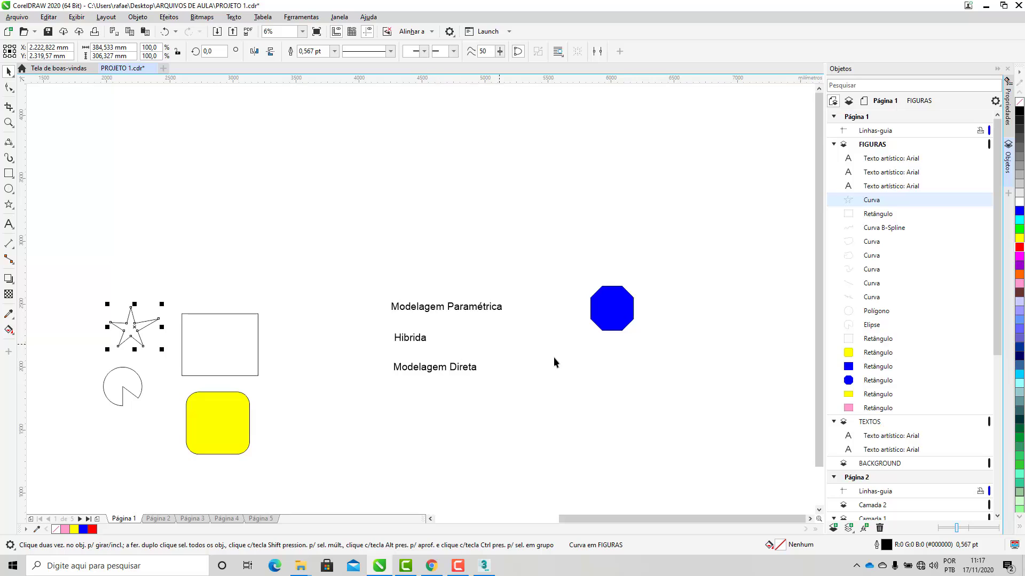
scroll(555, 357, down, 2)
scroll(327, 356, up, 4)
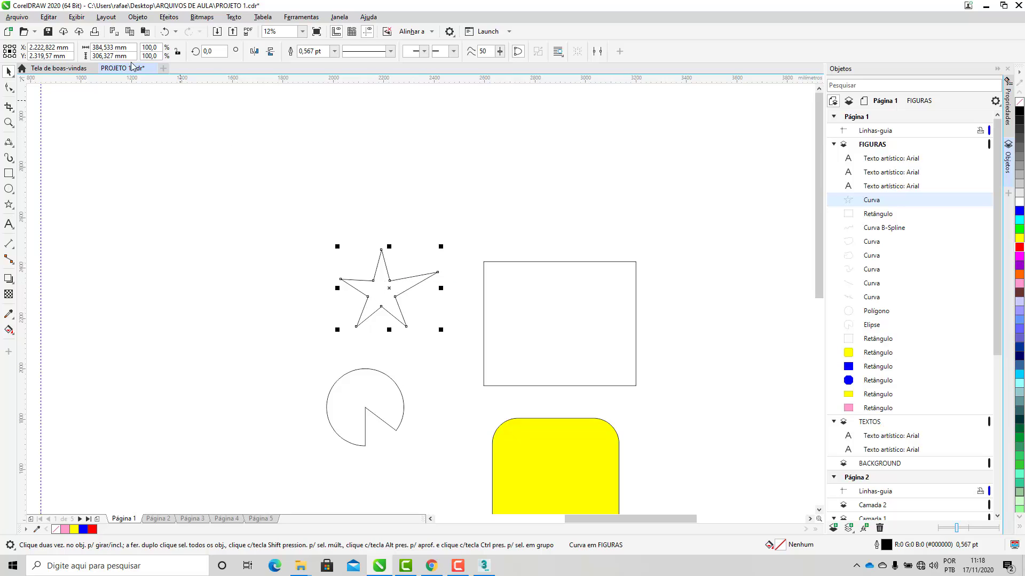
drag(390, 295, 283, 251)
scroll(243, 236, up, 2)
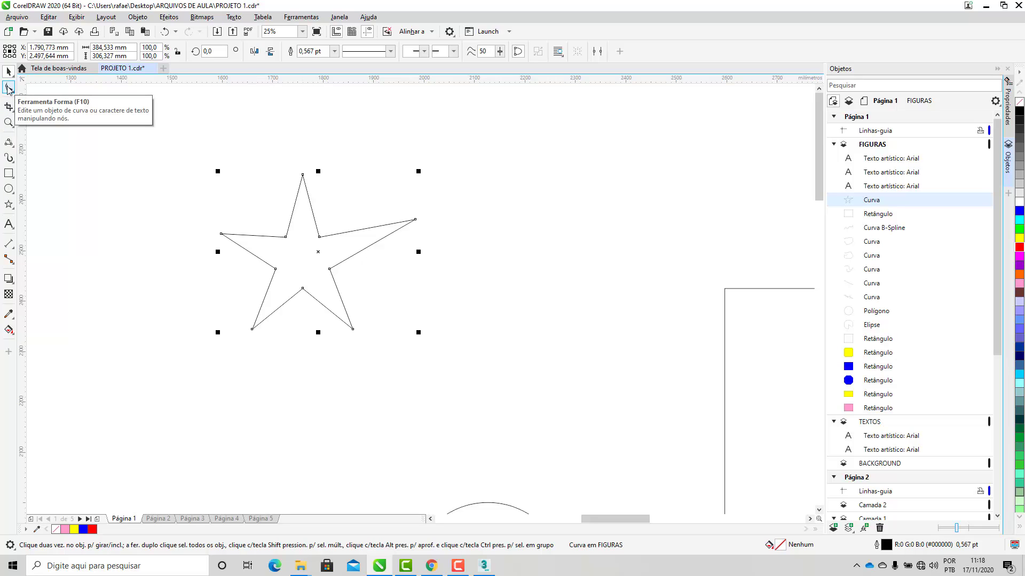
click(155, 282)
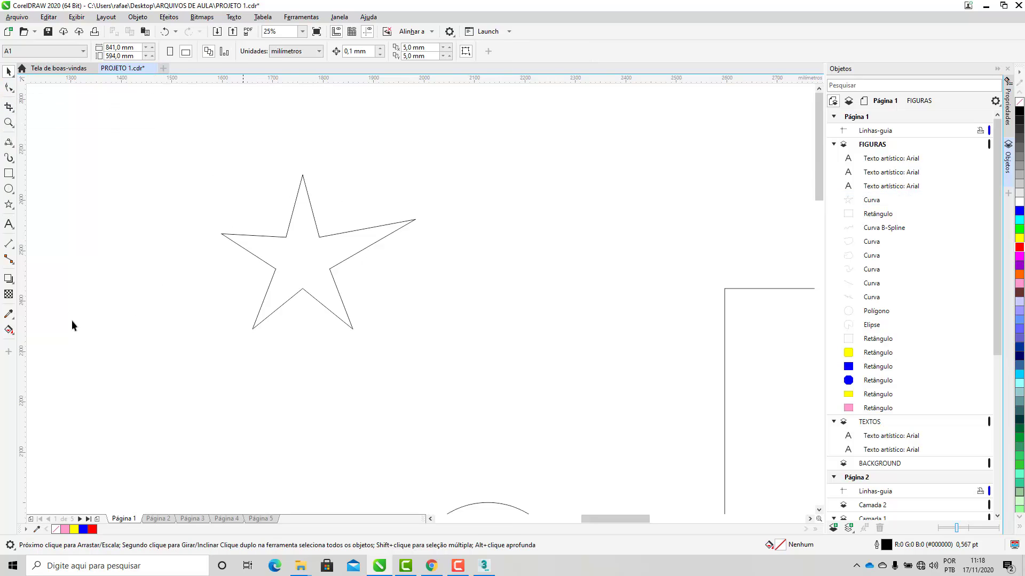
- Move the large blue chamfered rectangle to about X 5.745 mm, Y 2.456 mm and change its corners to scalloped
scroll(302, 298, down, 6)
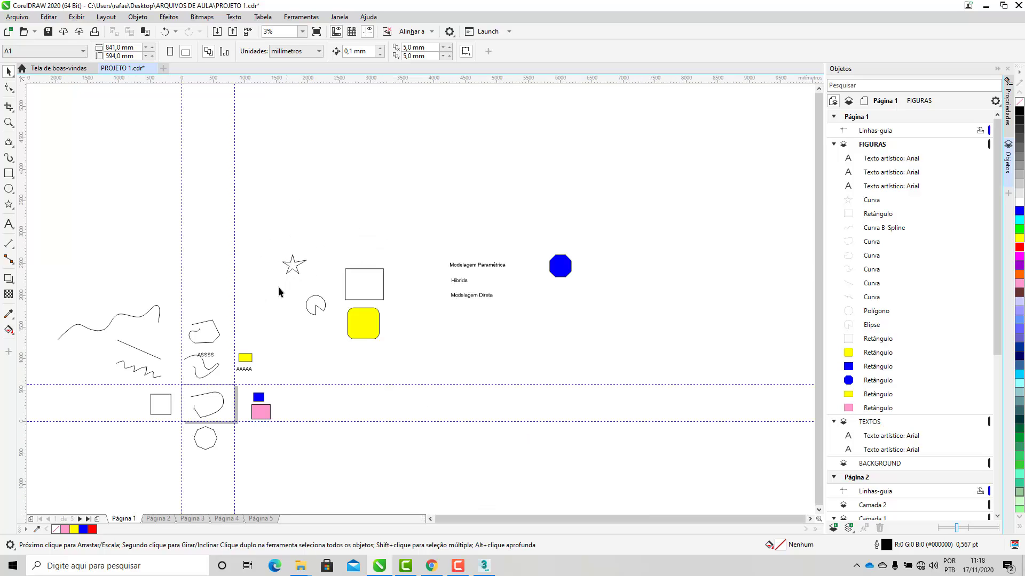
scroll(478, 296, up, 2)
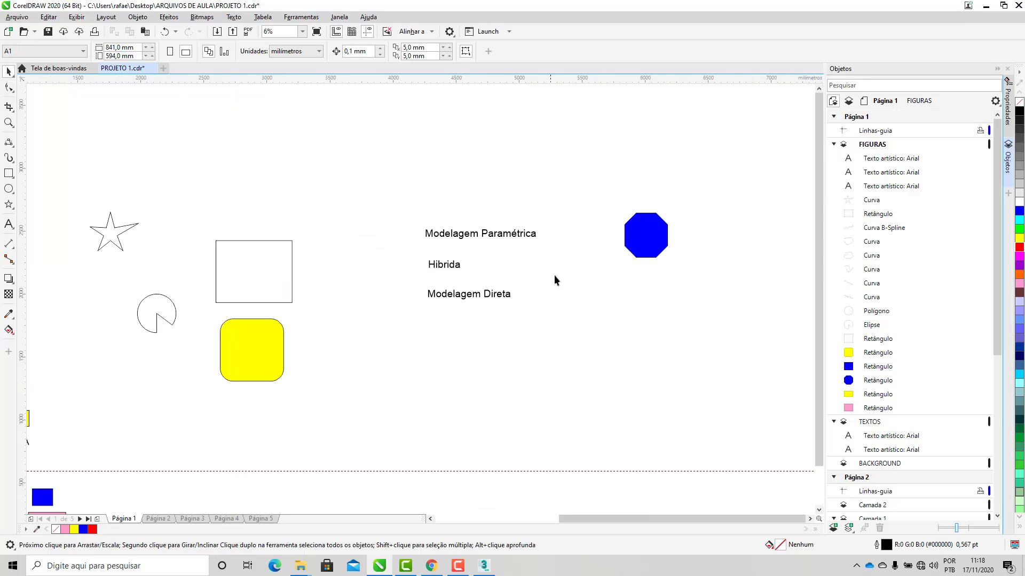
scroll(621, 258, down, 1)
scroll(540, 261, up, 3)
click(559, 247)
drag(559, 247, 494, 252)
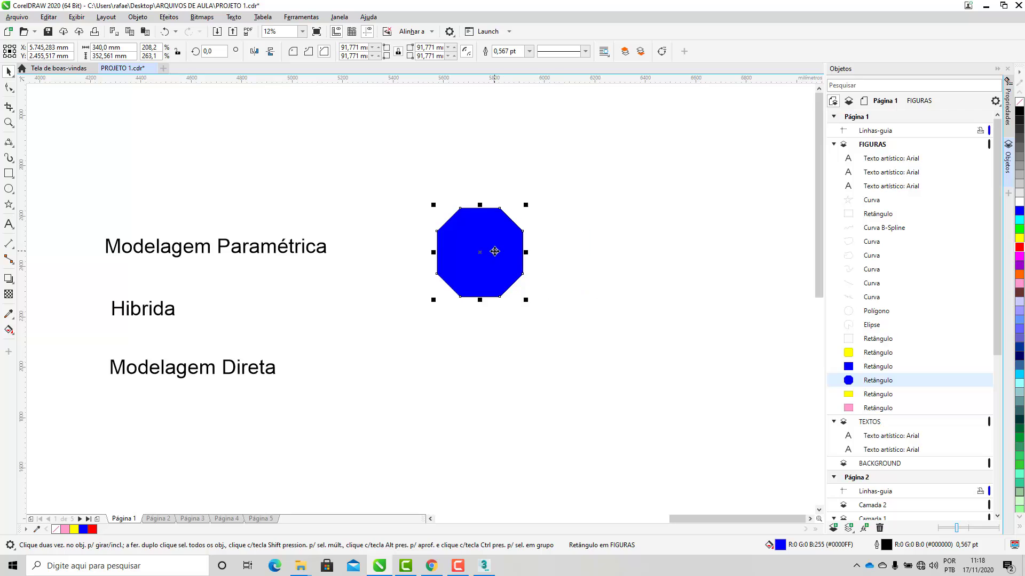
click(308, 52)
click(293, 51)
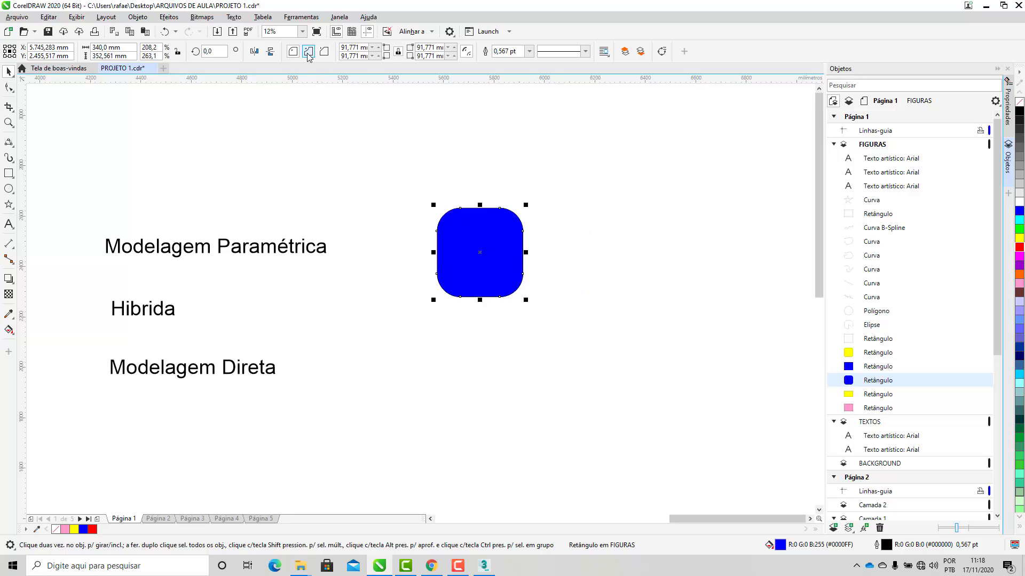
click(308, 55)
- Convert the scalloped blue rectangle to curves and move it beside the star, to about X 2.289 mm, Y 2.589 mm
right_click(475, 246)
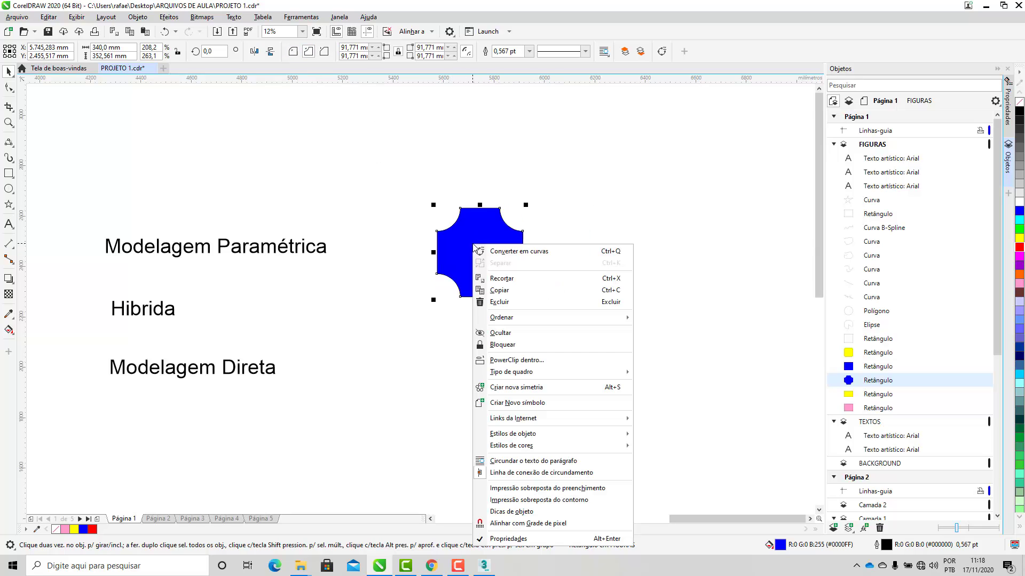
click(506, 252)
drag(483, 248, 397, 148)
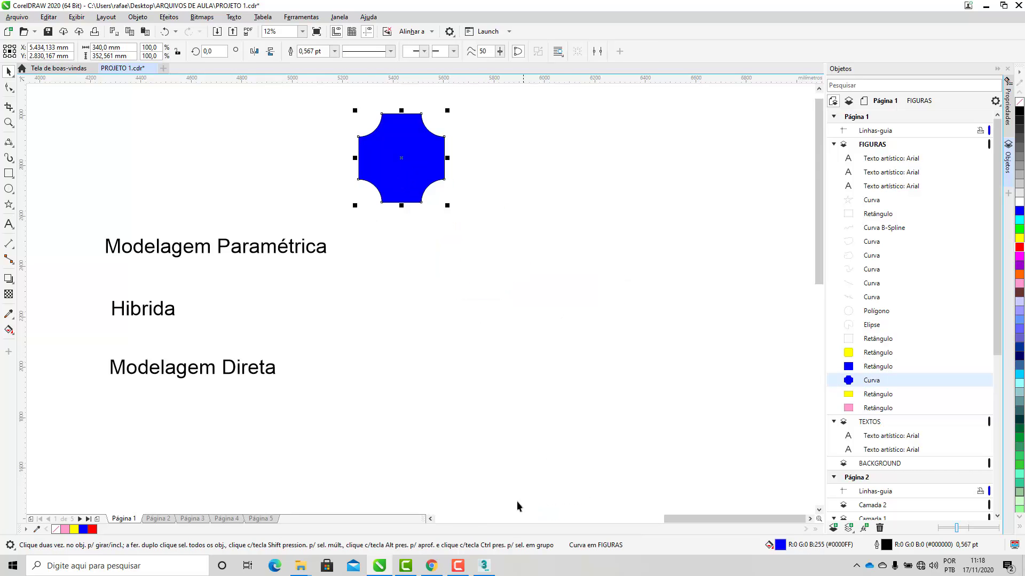
scroll(534, 385, down, 3)
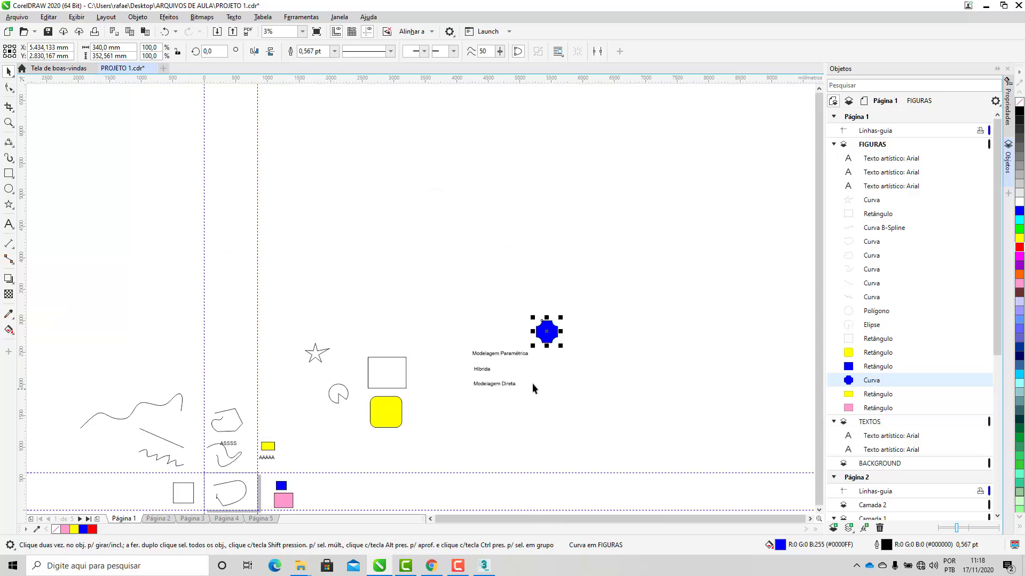
scroll(532, 384, up, 1)
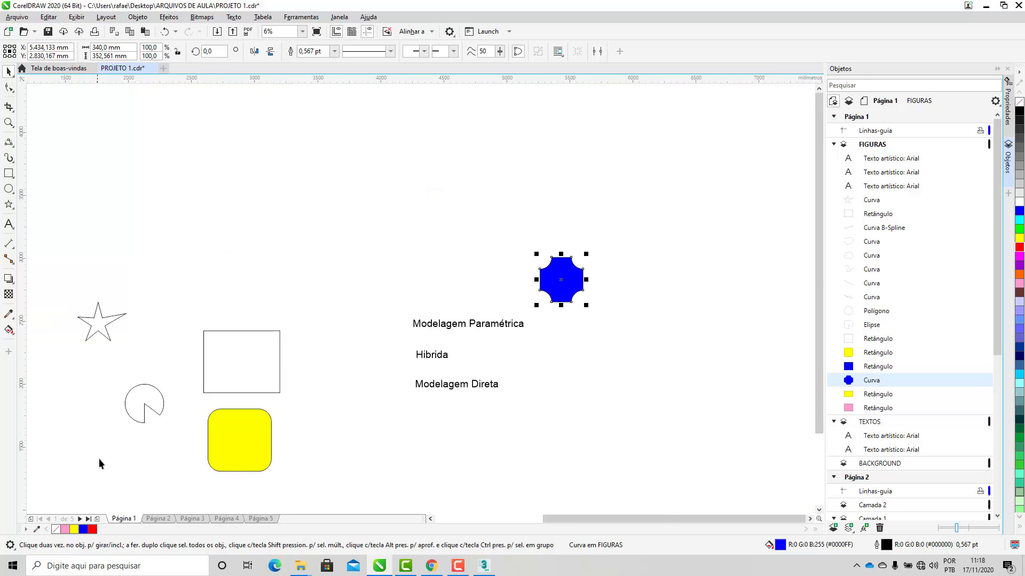
drag(563, 293, 166, 323)
- Reshape the blue curve with the Shape tool by moving the lower node of its left edge slightly up and inward
scroll(67, 369, up, 2)
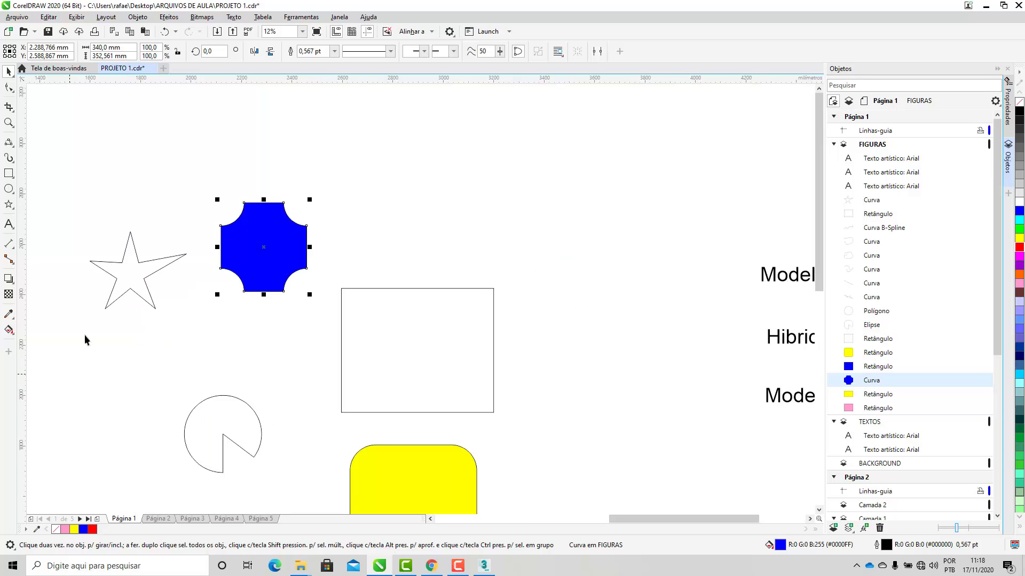
click(11, 91)
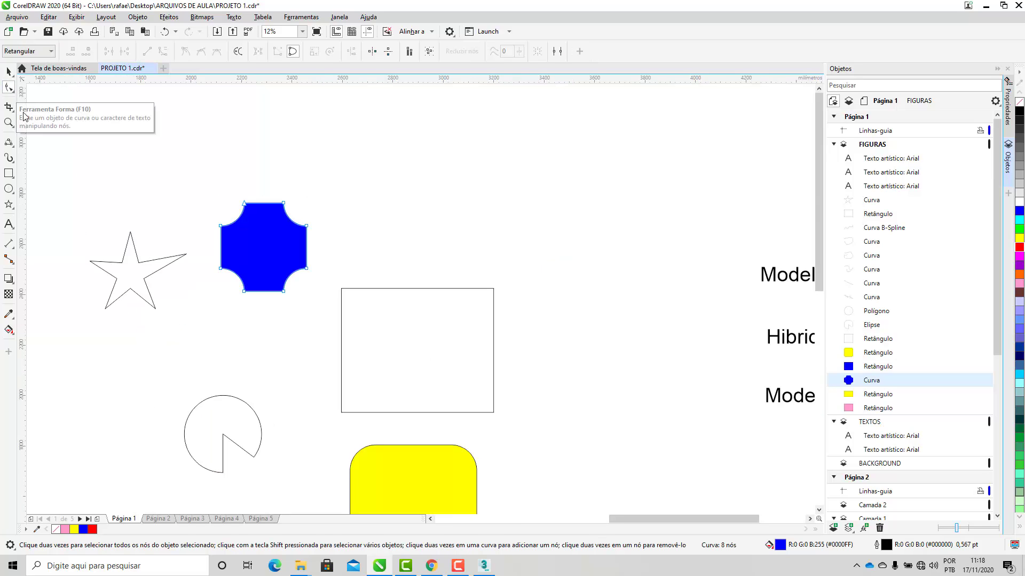
scroll(88, 302, up, 2)
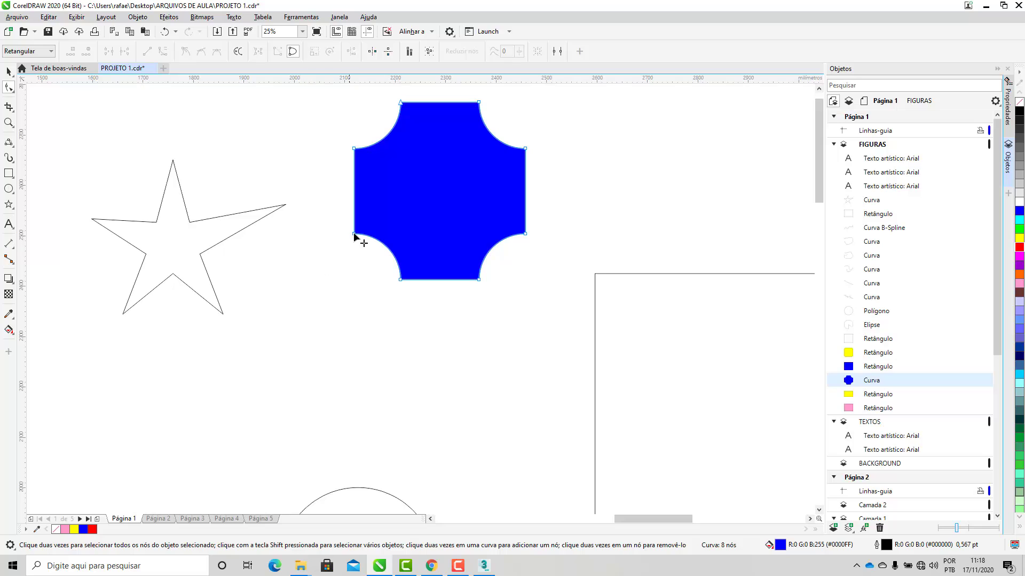
drag(354, 235, 345, 245)
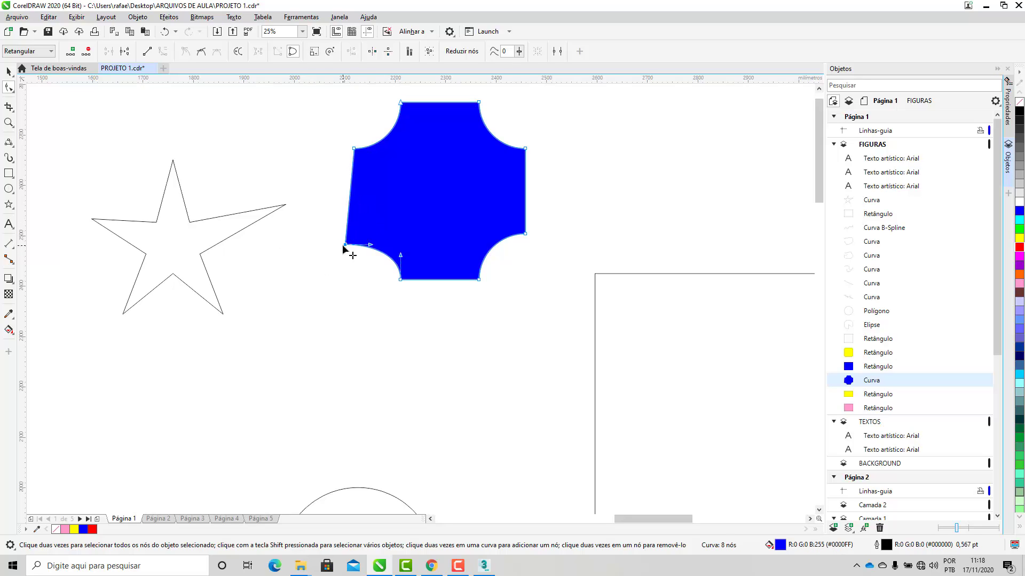
drag(345, 244, 357, 223)
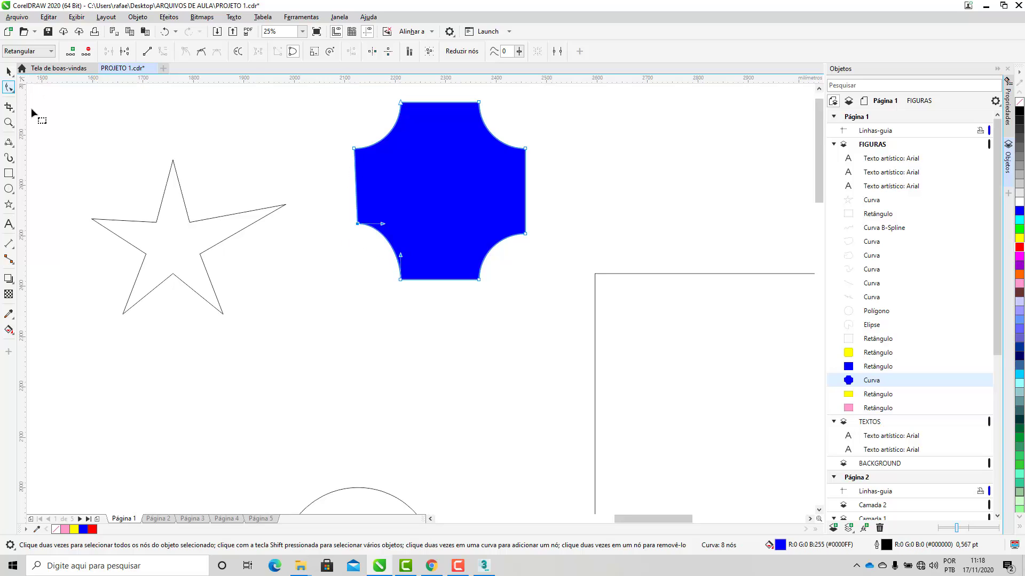
- Add a node midway along the upper edge of the star's left arm and pull it upward into a new point
click(175, 239)
scroll(101, 231, up, 1)
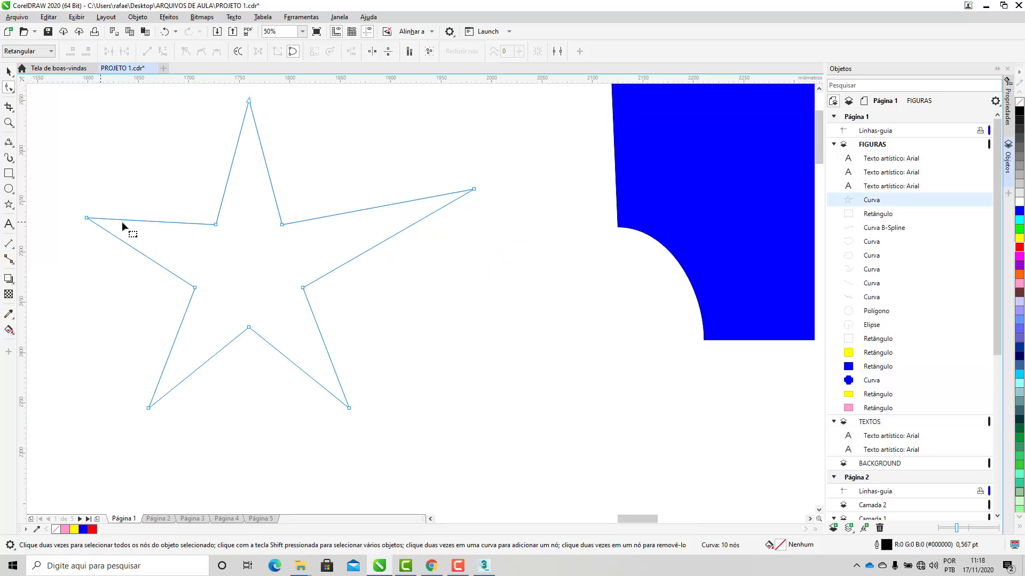
double_click(152, 220)
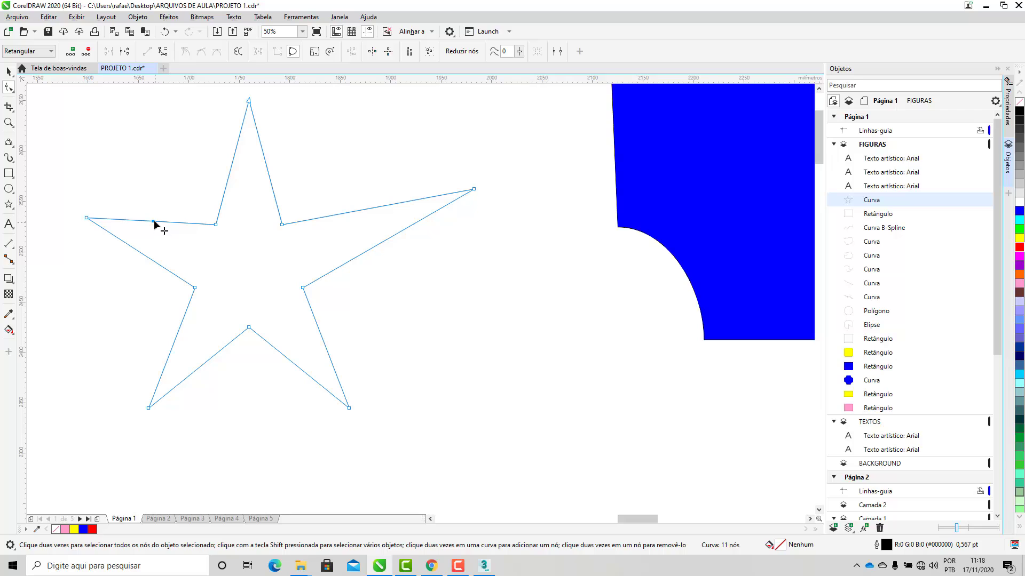
drag(153, 221, 144, 149)
- Delete the star's two upper inner nodes and its left inner node
click(215, 225)
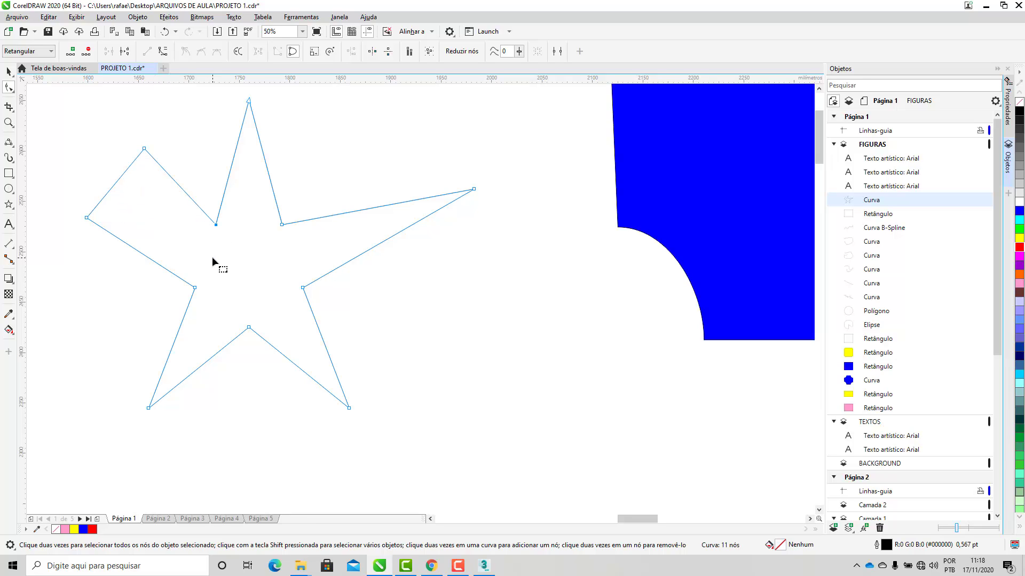
key(Delete)
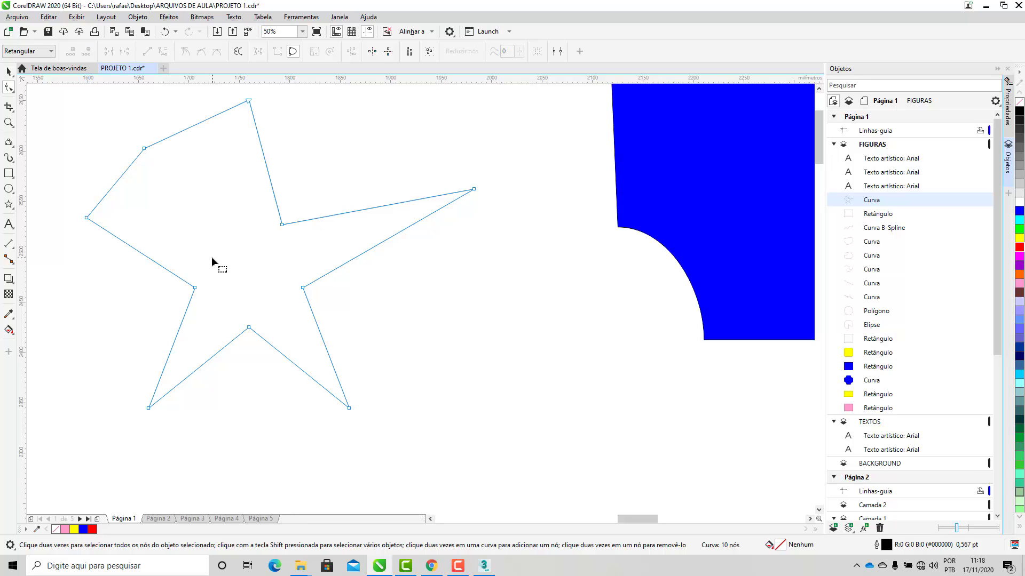
click(283, 226)
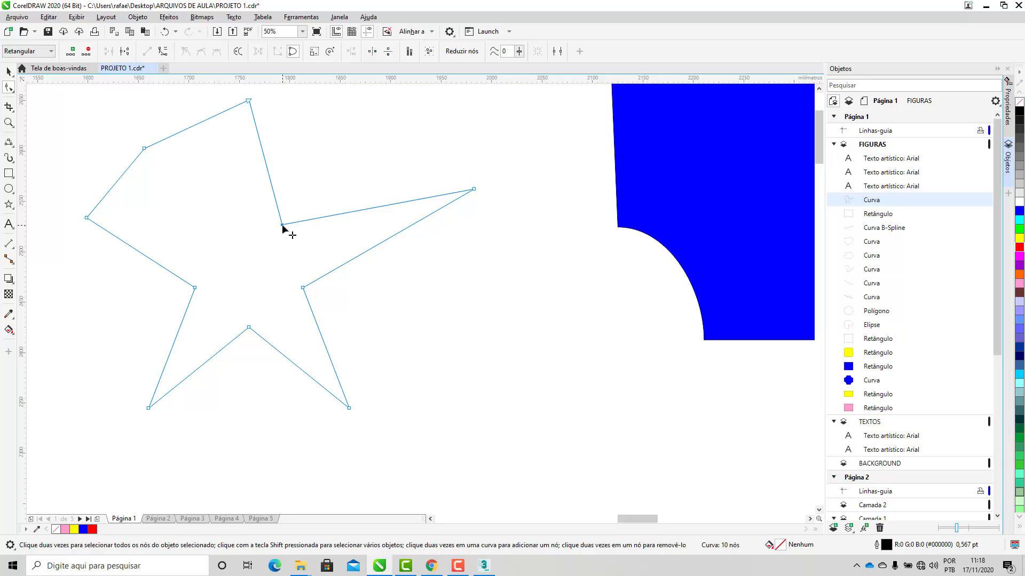
right_click(283, 225)
click(306, 245)
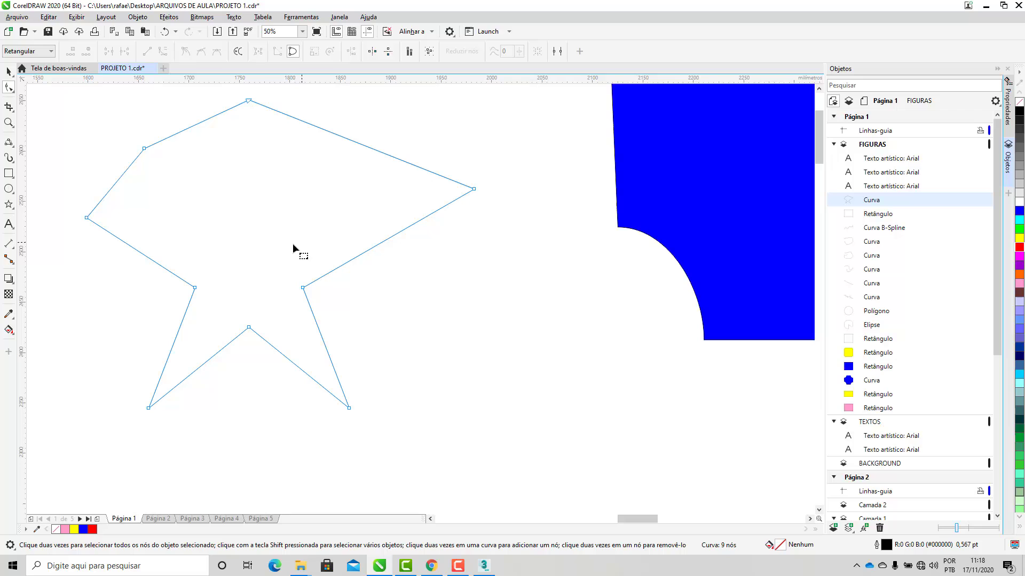
click(196, 288)
right_click(196, 288)
click(215, 312)
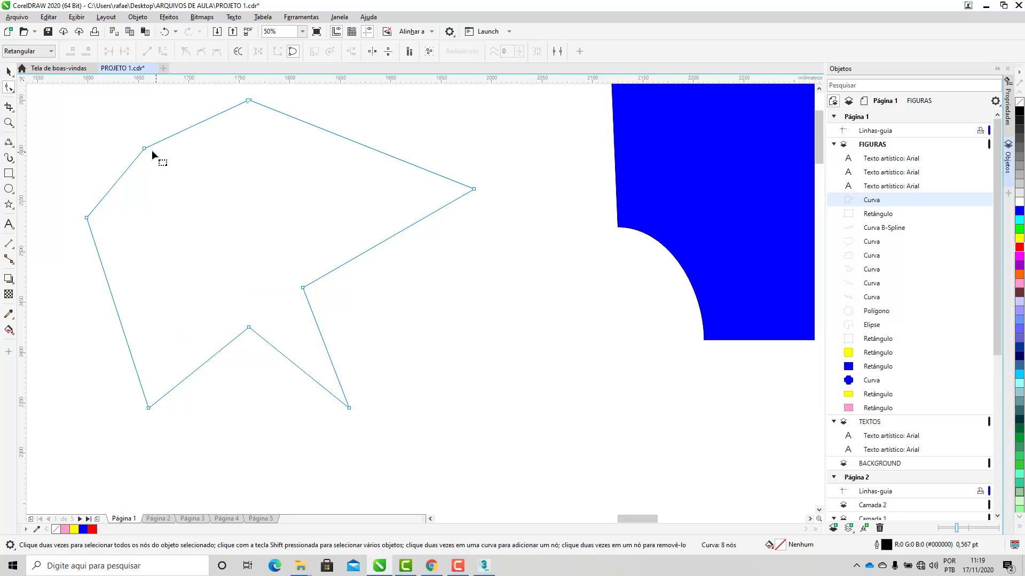
- Reshape the star by moving the node beside its top point inward, the right inner node outward and the bottom inner node down
drag(151, 150, 237, 217)
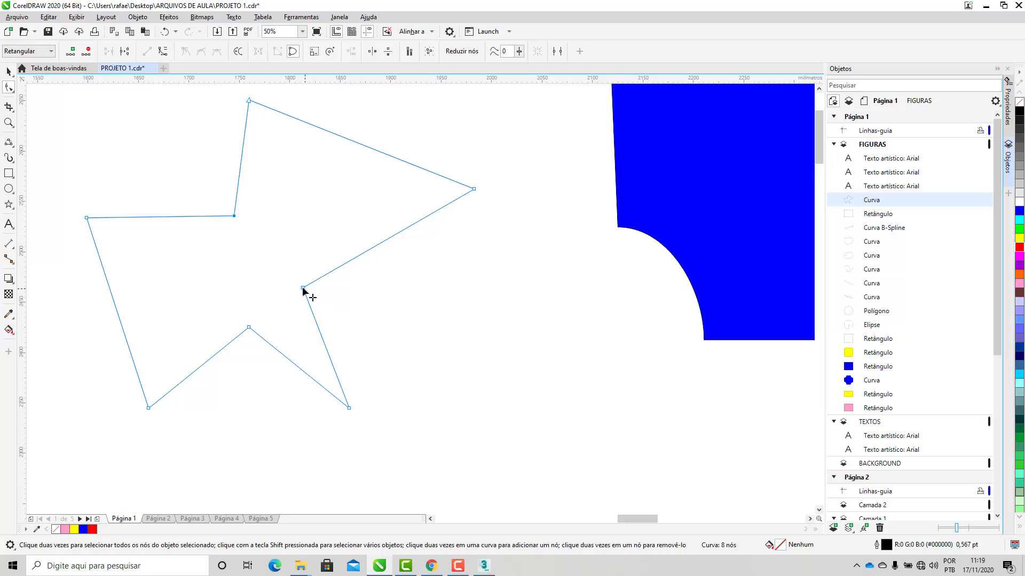
drag(302, 287, 344, 285)
drag(250, 327, 250, 351)
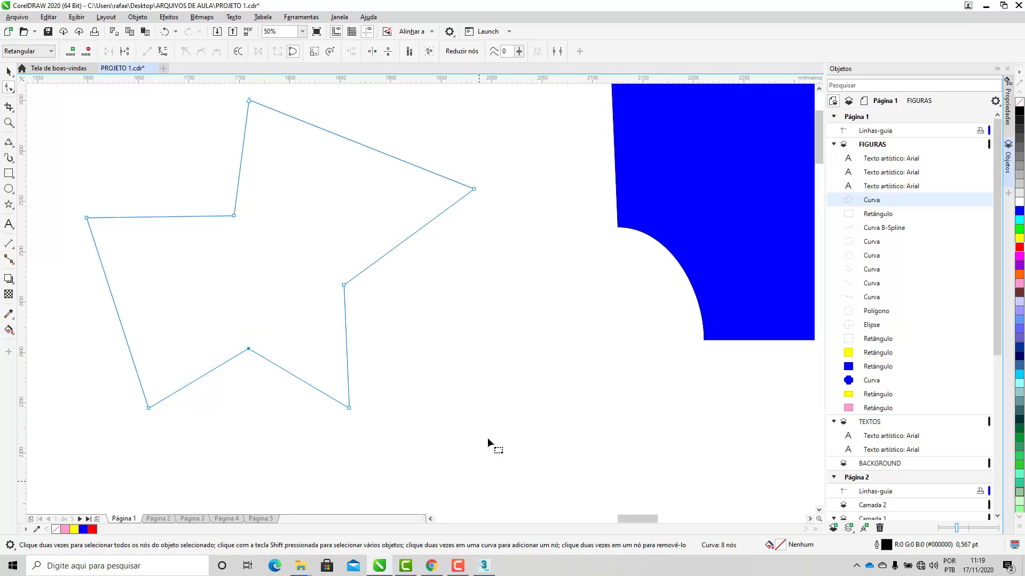
click(507, 472)
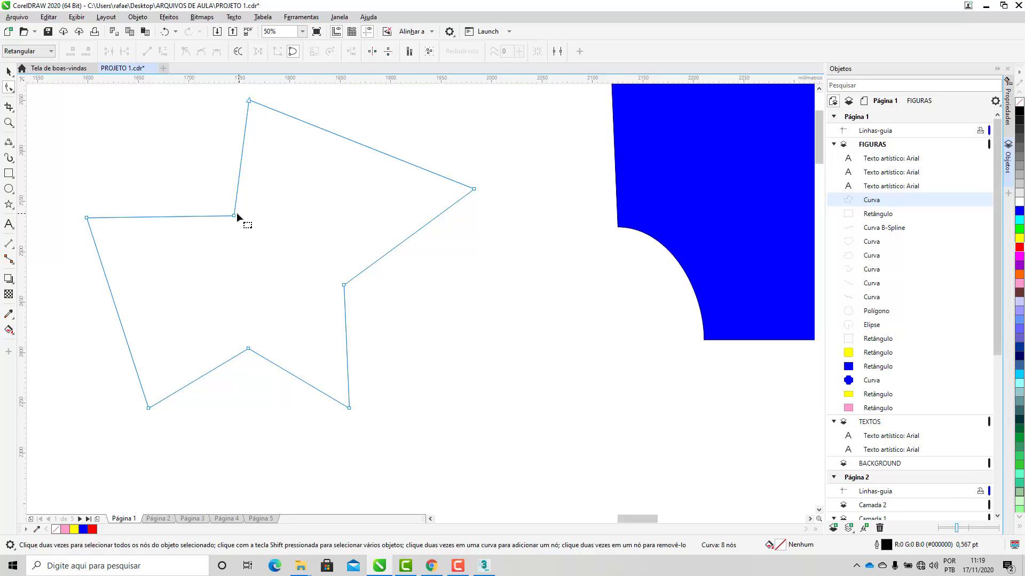
- Move the star's upper-left inner node outward, add a node on the edge above it and pull that node out into a new corner
drag(235, 213, 202, 227)
click(208, 206)
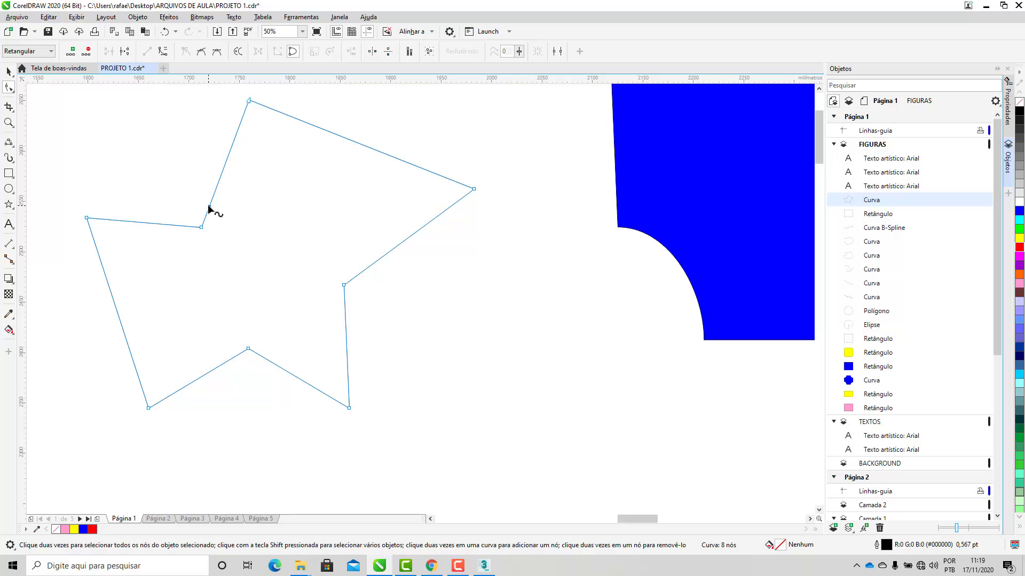
double_click(208, 206)
scroll(392, 325, down, 2)
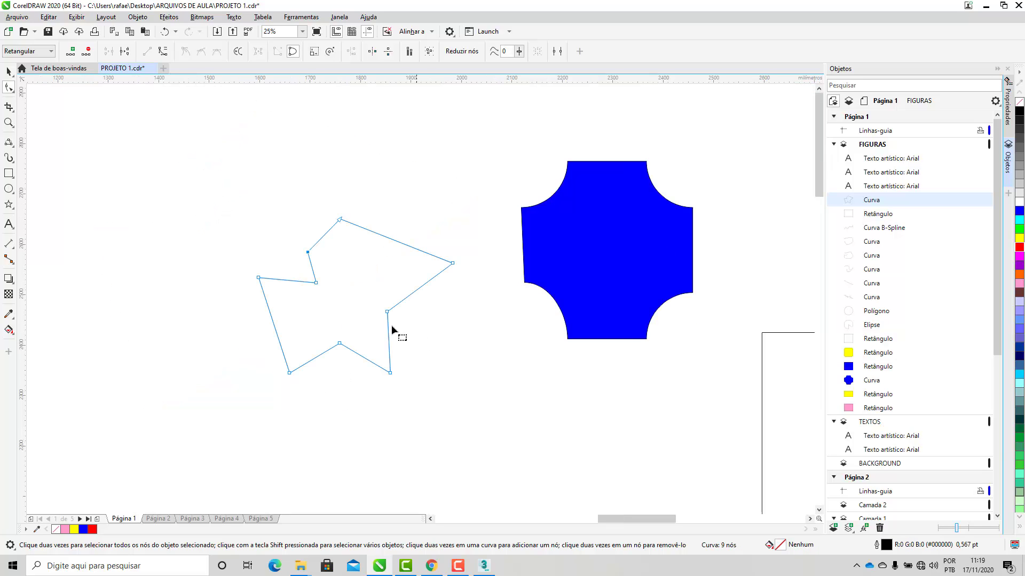
- Move the open curve off the page to the empty area beyond it, at about X 2026 mm, Y 770 mm
scroll(418, 238, down, 4)
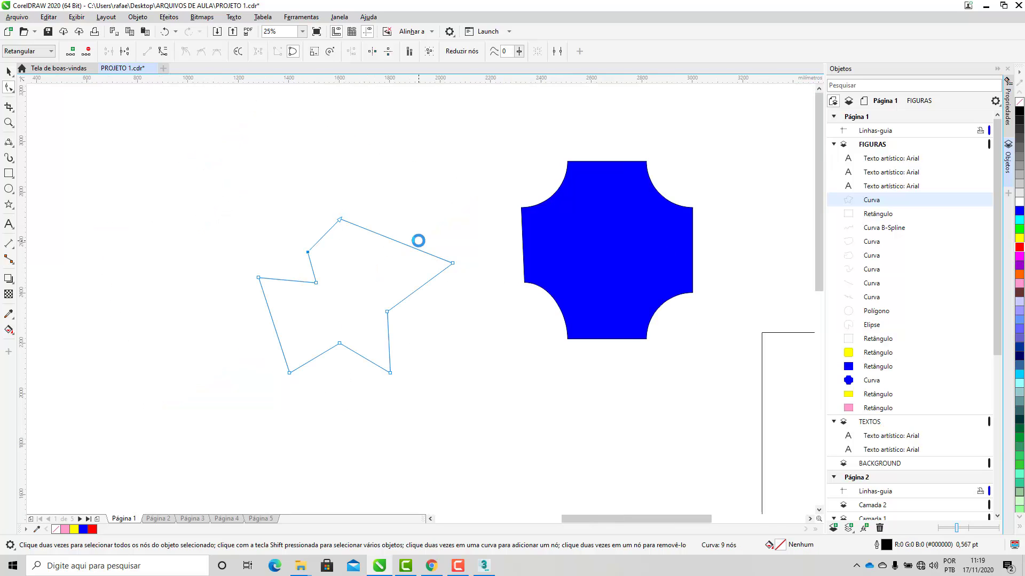
scroll(379, 322, up, 3)
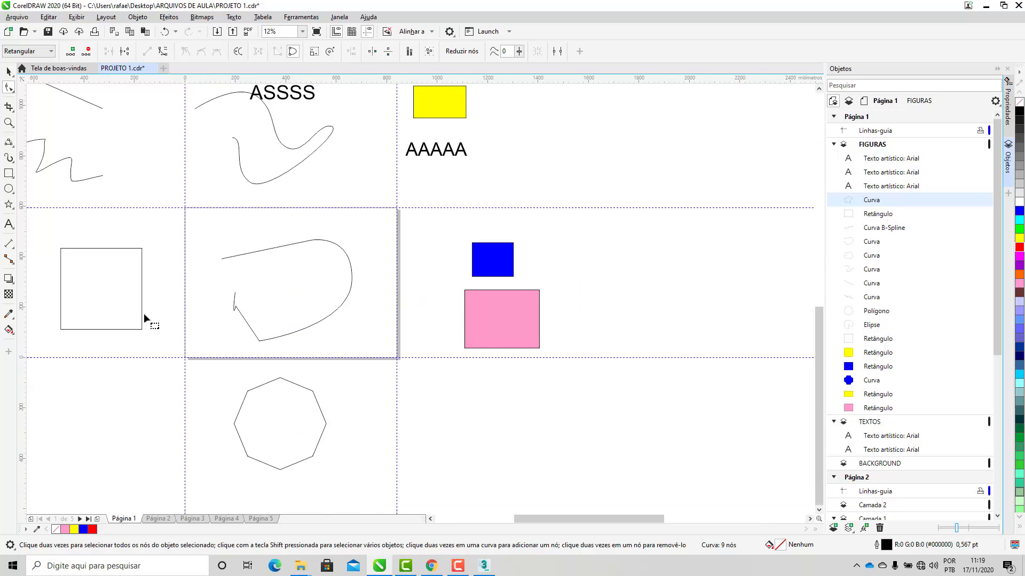
click(9, 73)
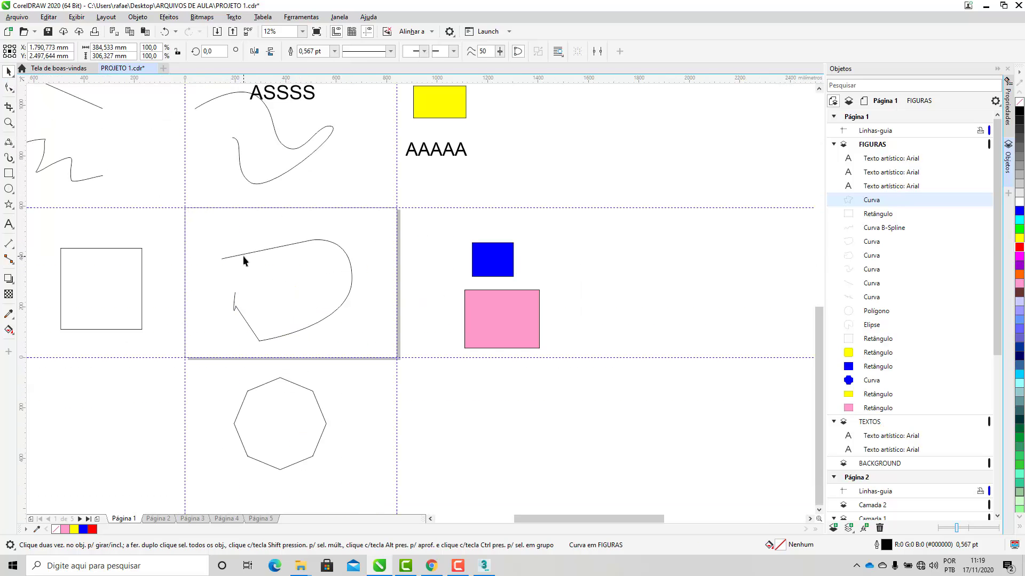
drag(242, 256, 651, 128)
- Draw a rectangle about 841 mm wide and 95.8 mm high across the full width of the page's bottom edge
scroll(144, 341, up, 1)
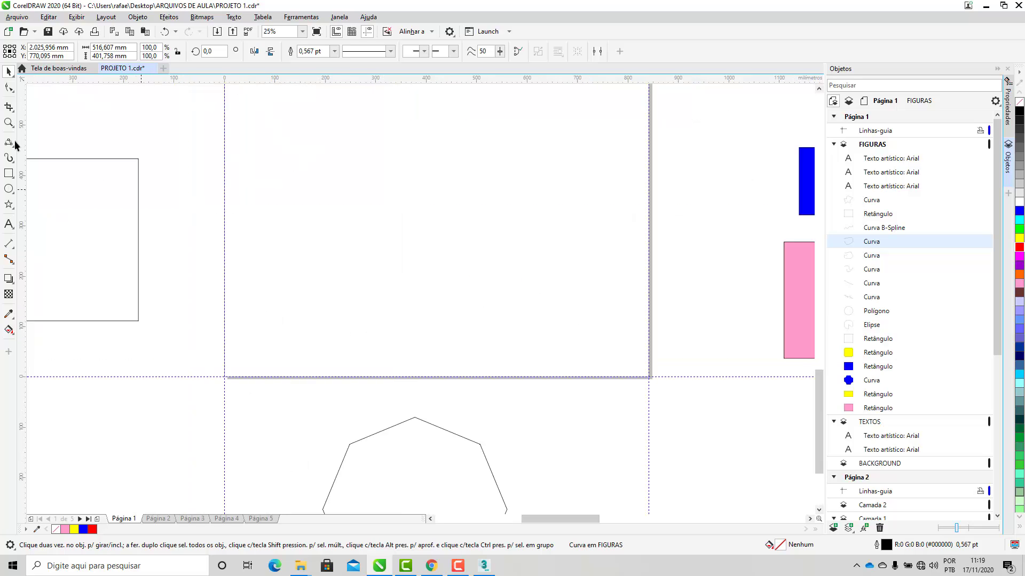
click(8, 173)
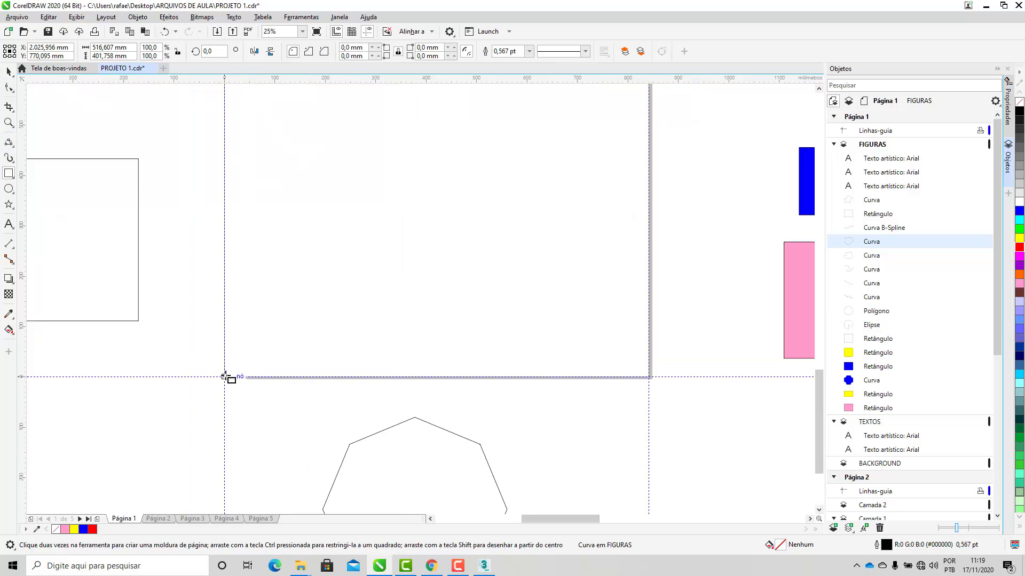
drag(225, 377, 388, 348)
mouse_move(545, 348)
mouse_down()
mouse_move(663, 327)
mouse_move(650, 329)
mouse_up()
click(8, 71)
click(353, 407)
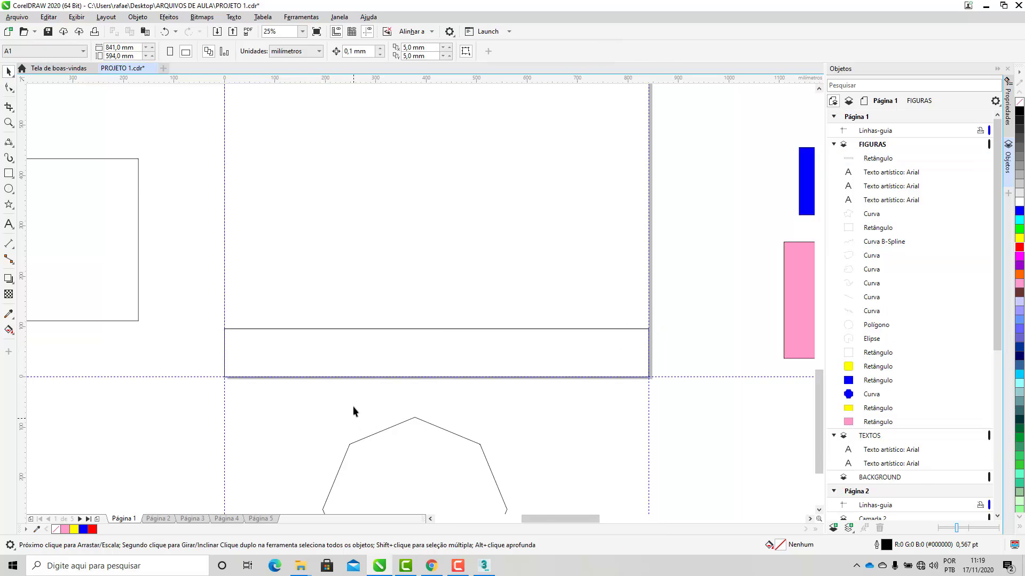
- Convert the rectangle along the page's bottom edge to curves and activate the Shape tool
click(357, 351)
right_click(356, 350)
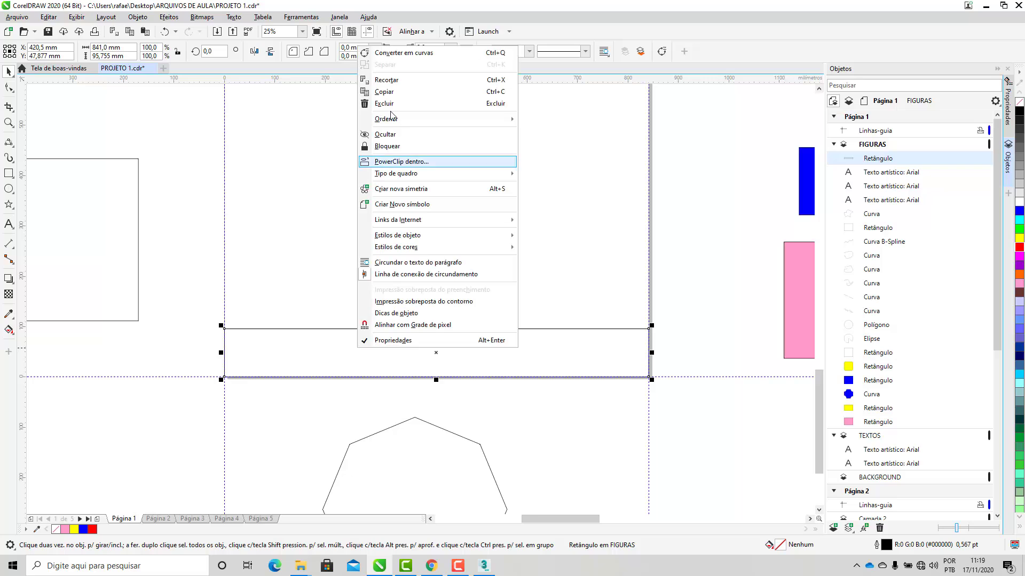
click(400, 54)
click(235, 446)
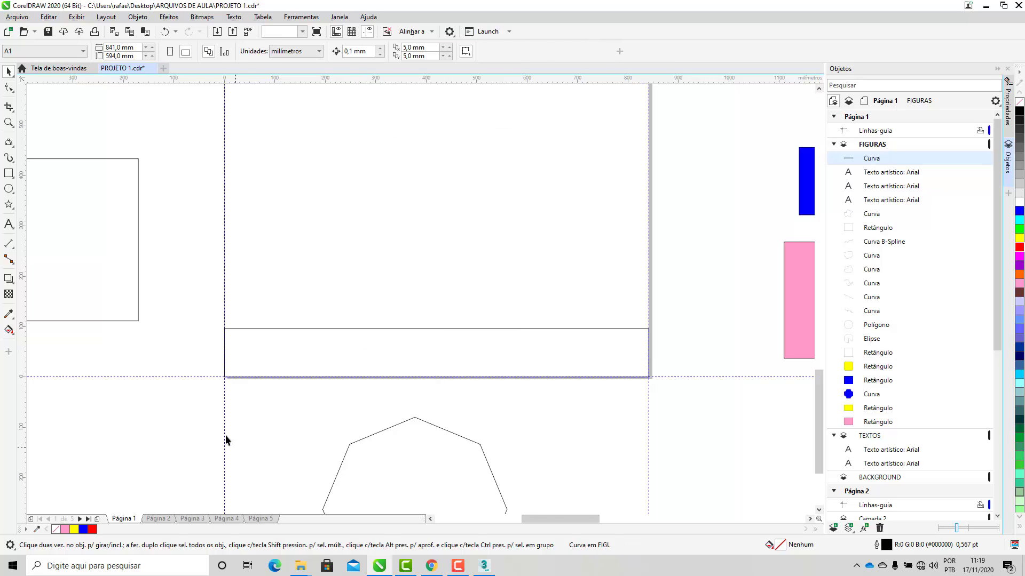
click(8, 87)
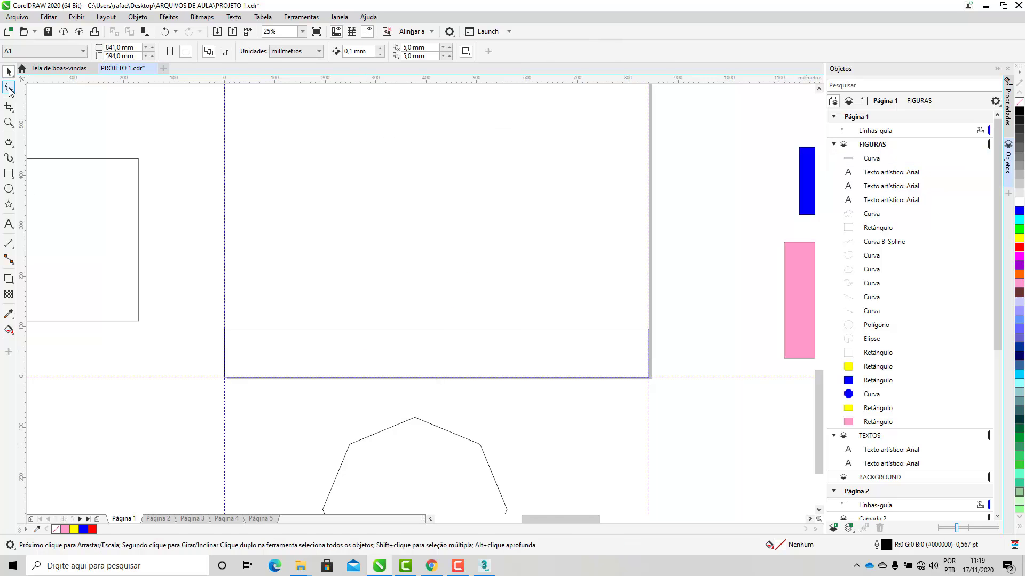
- Try pulling the bottom strip's upper-left corner node up and inward, and undo the move
click(227, 328)
drag(227, 328, 337, 270)
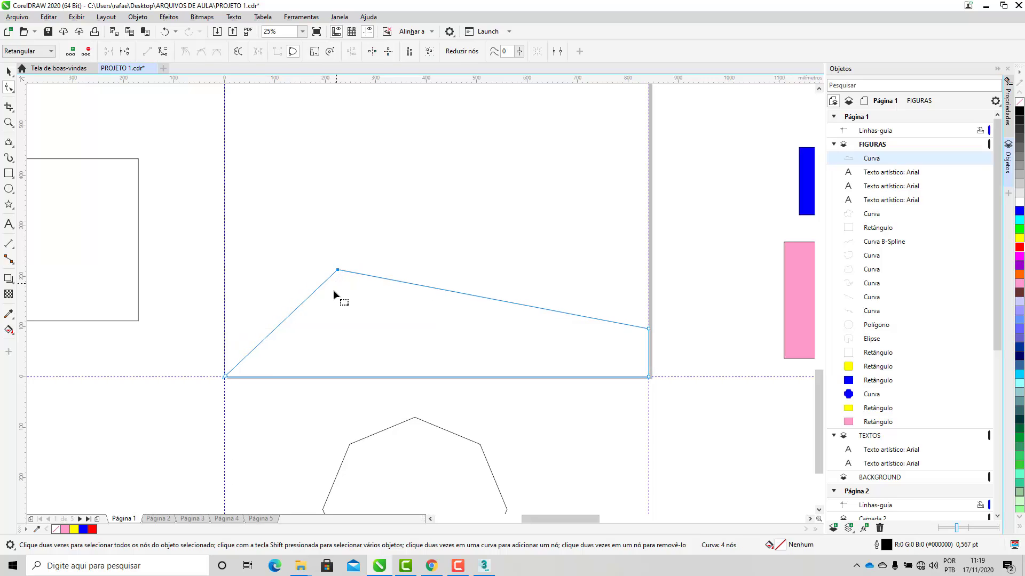
key(ctrl+z)
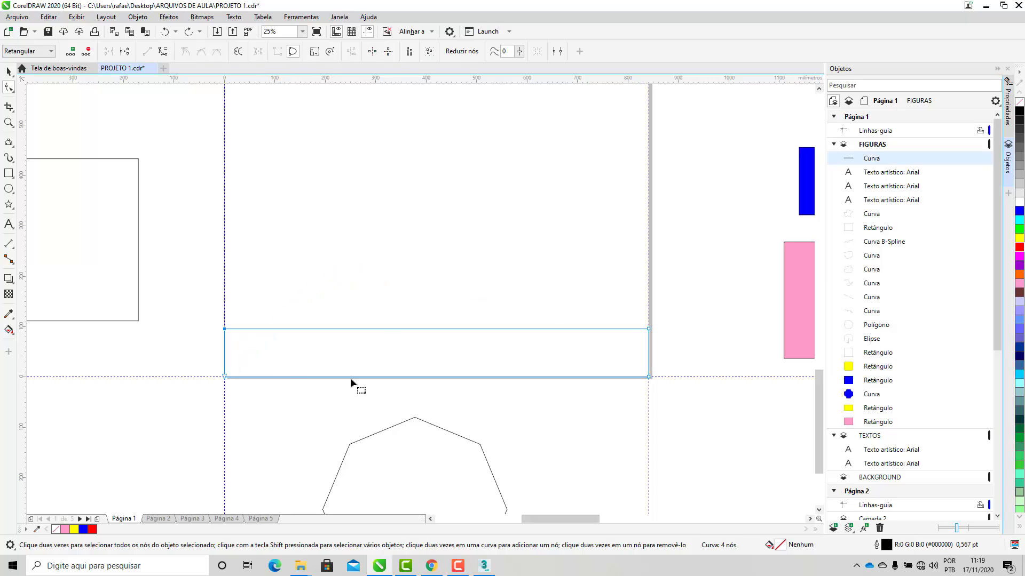
- Add nodes on the strip's upper edge at about 200 mm and 600 mm, raising the first into a crest and lowering the second into a dip
scroll(404, 363, up, 1)
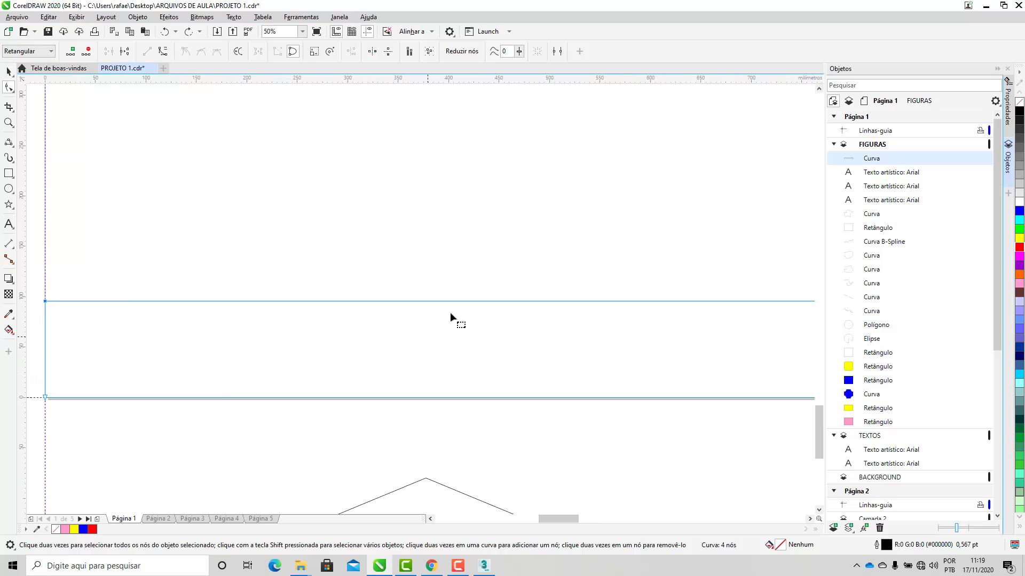
scroll(405, 321, down, 1)
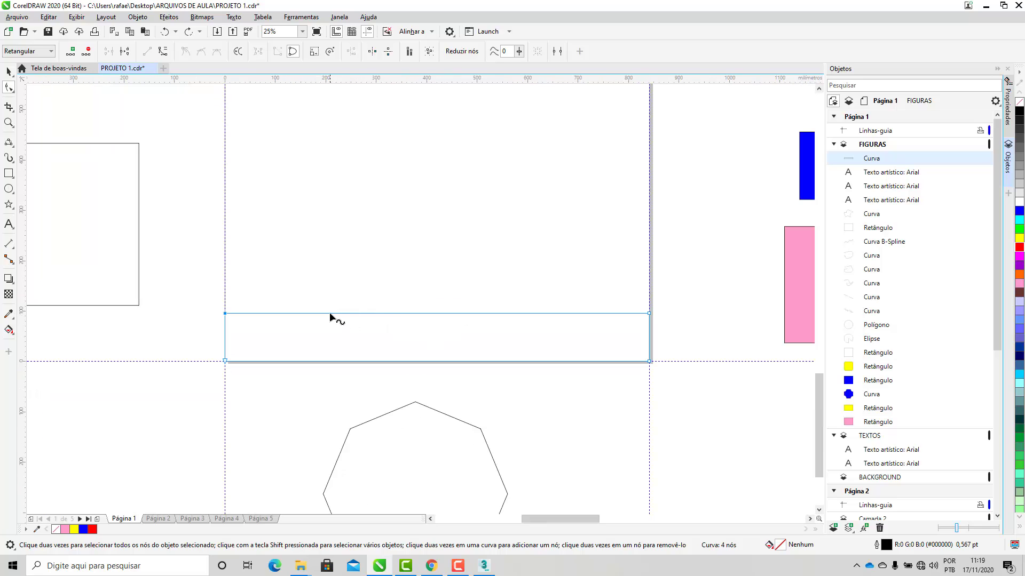
click(329, 314)
double_click(330, 314)
drag(329, 313, 325, 292)
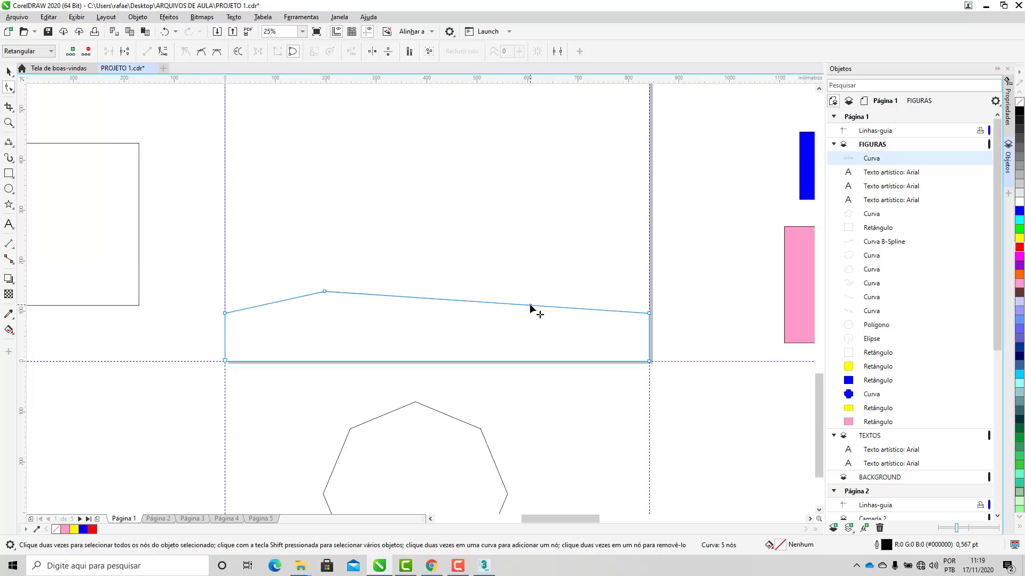
click(530, 304)
double_click(528, 304)
drag(529, 304, 528, 331)
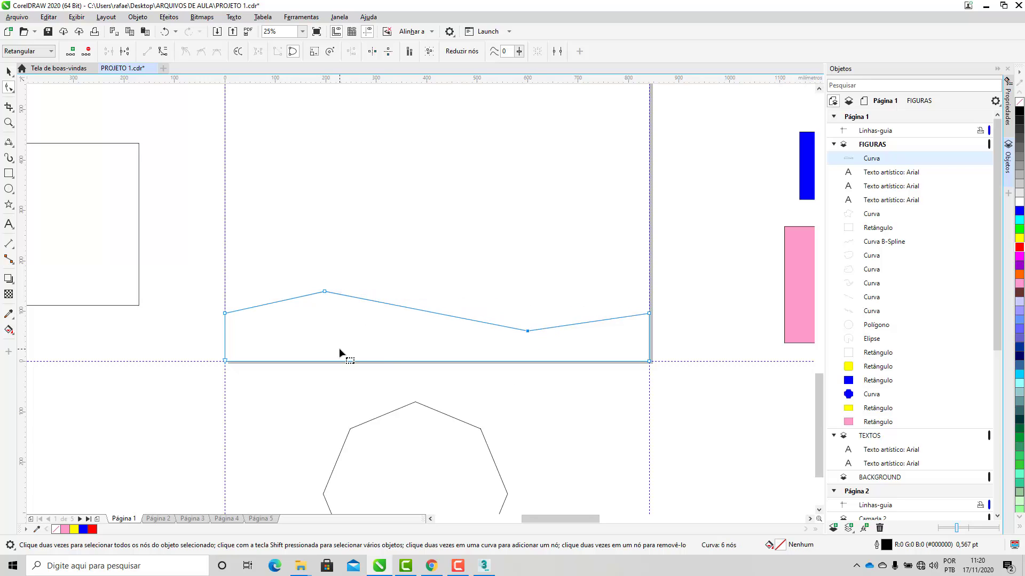
- Convert the segment between the crest and dip nodes to a curve and swing the crest's handle up until it is horizontal
click(9, 122)
drag(151, 190, 716, 402)
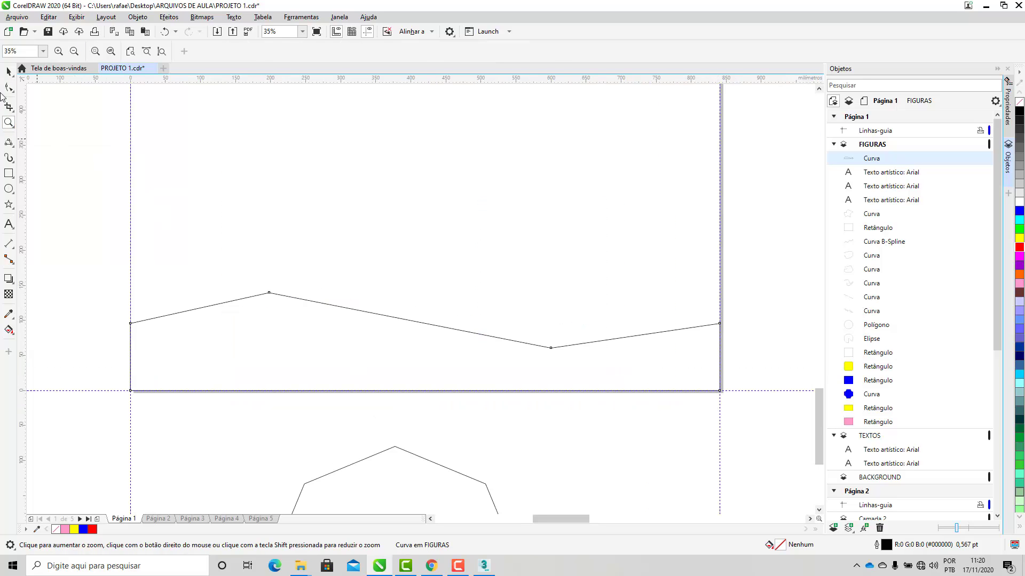
click(9, 87)
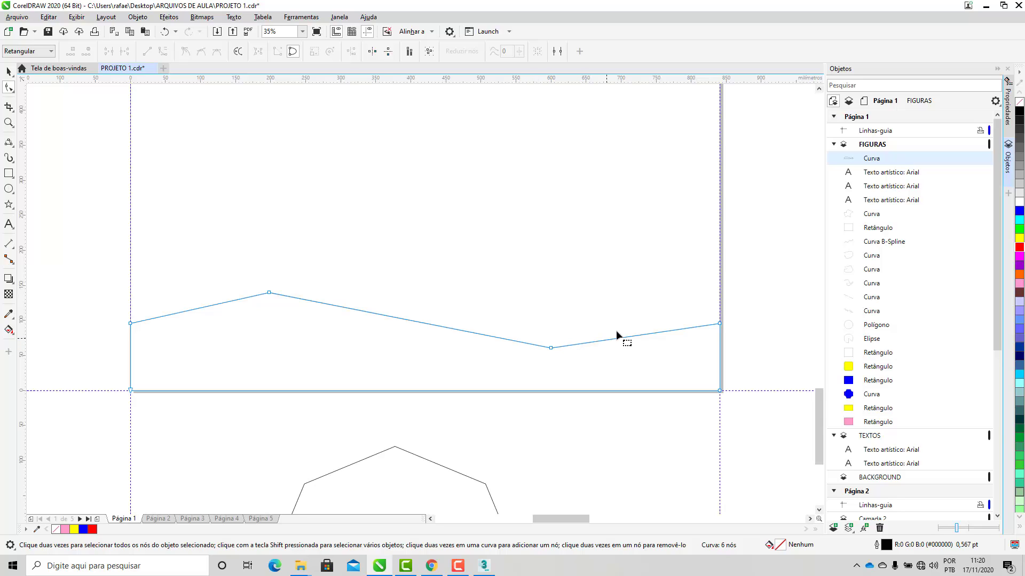
click(269, 293)
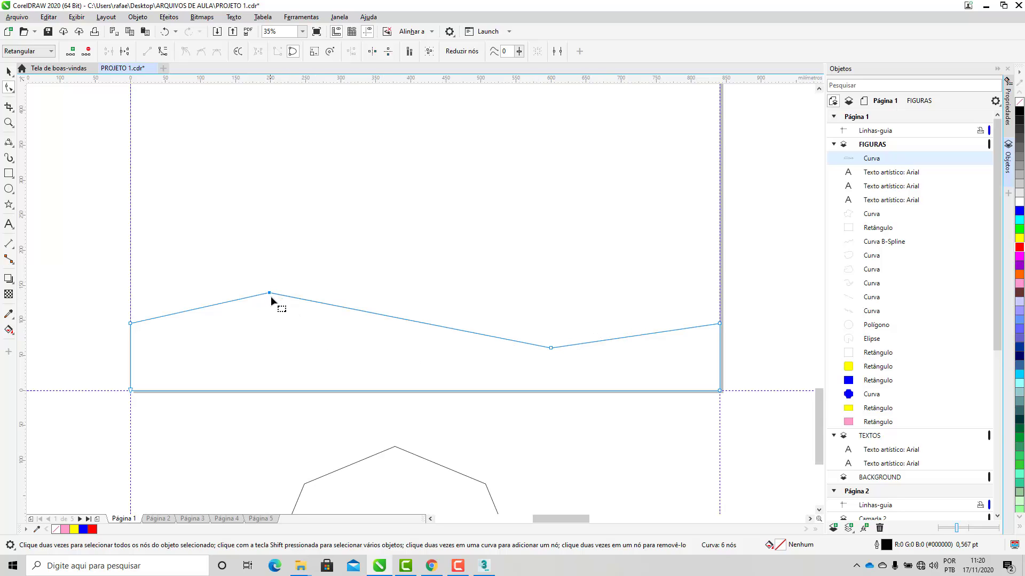
right_click(269, 294)
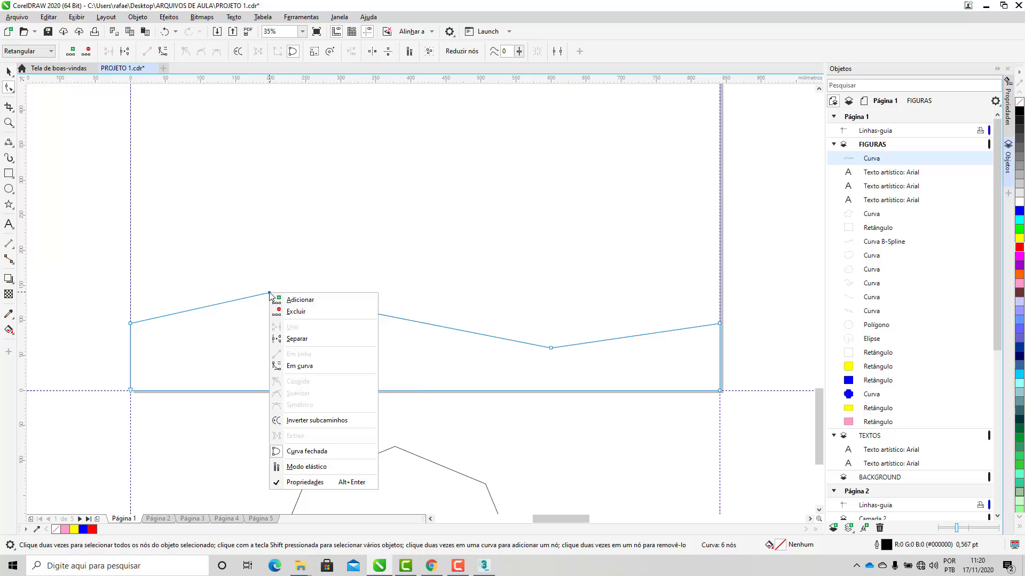
click(303, 367)
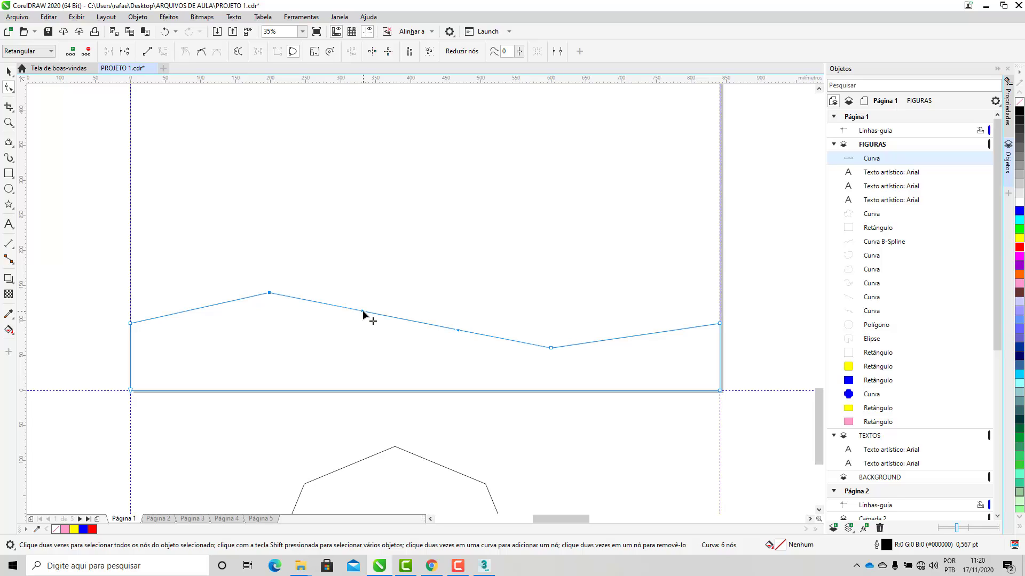
mouse_move(363, 310)
mouse_down()
mouse_move(363, 291)
mouse_move(363, 305)
mouse_up()
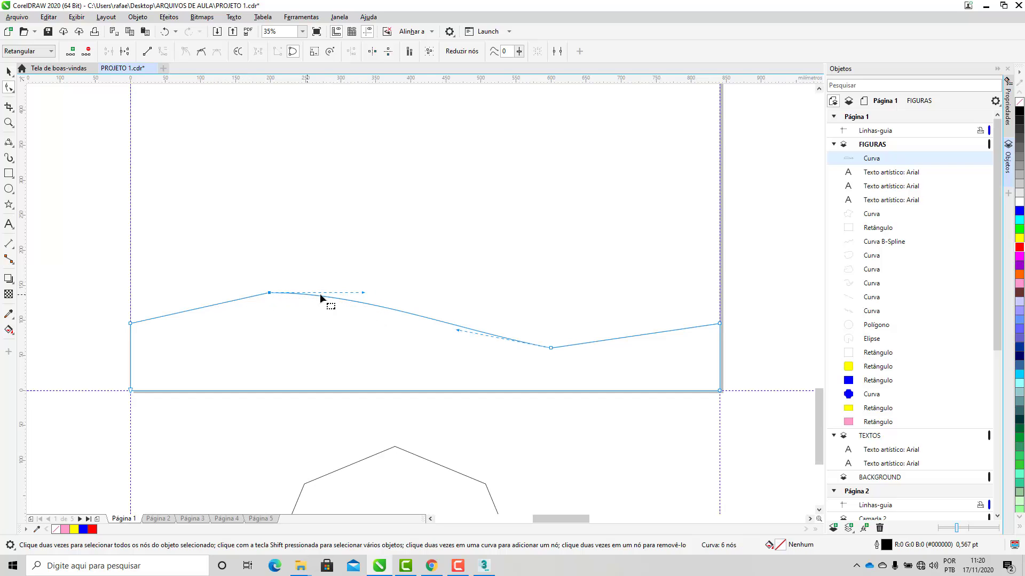
- Lower the dip node's handle on the curved segment so the curve runs almost level into the dip
scroll(392, 344, down, 3)
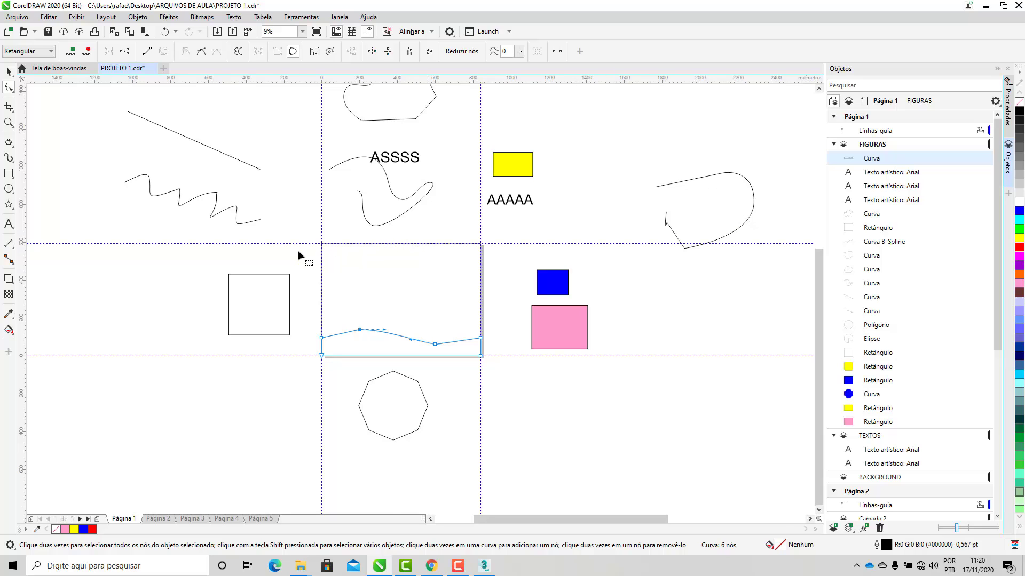
scroll(300, 251, down, 2)
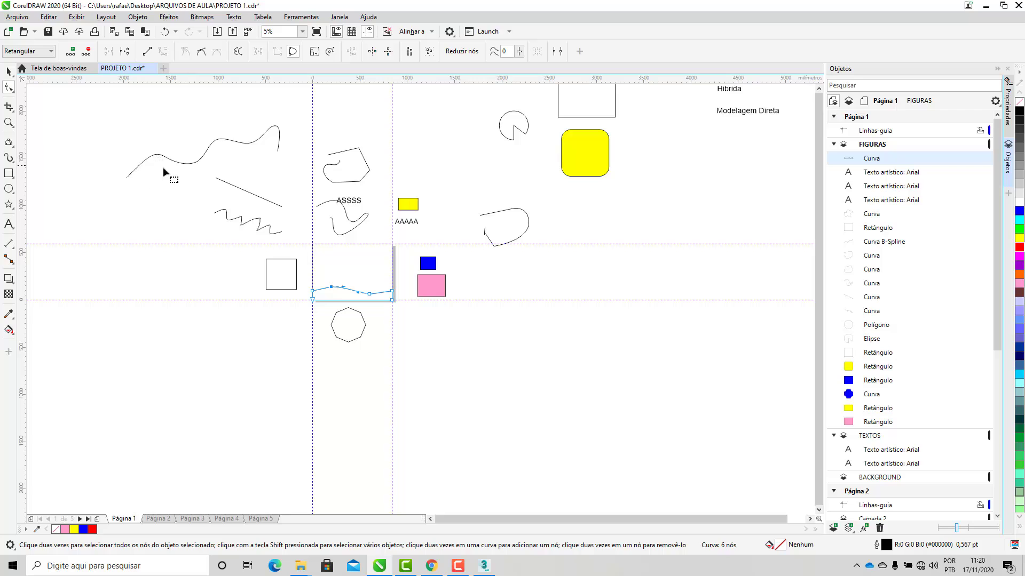
scroll(357, 229, up, 2)
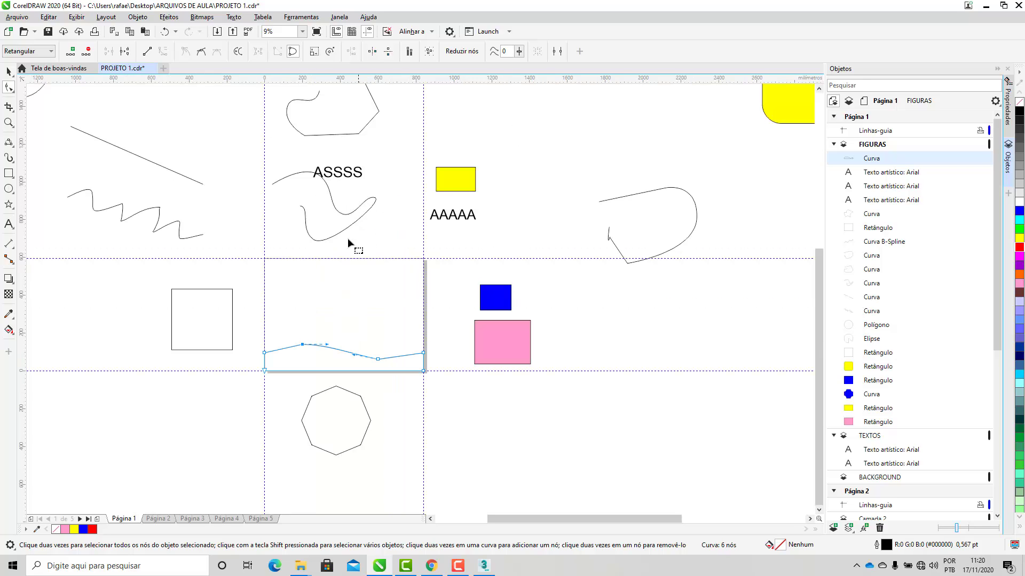
scroll(326, 368, up, 5)
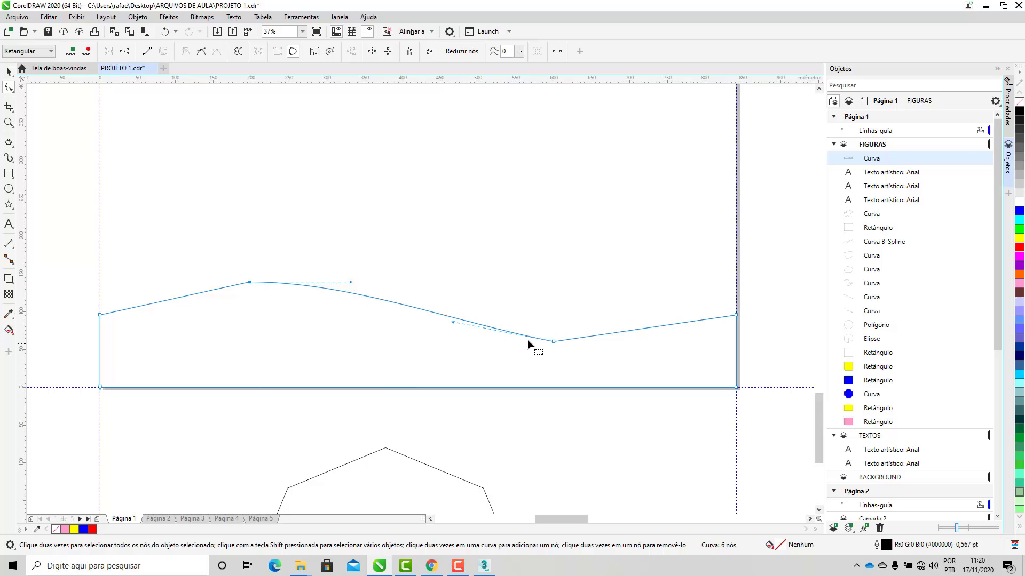
drag(452, 324, 442, 335)
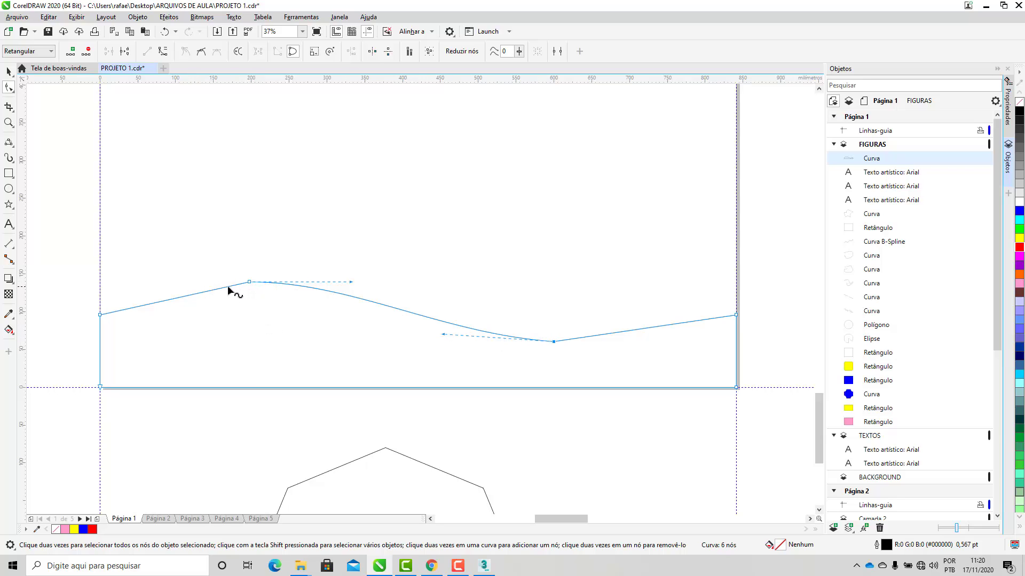
- Convert the segment between the left corner and the crest to a curve, bow it upward and tilt the crest's right handle slightly down
right_click(102, 318)
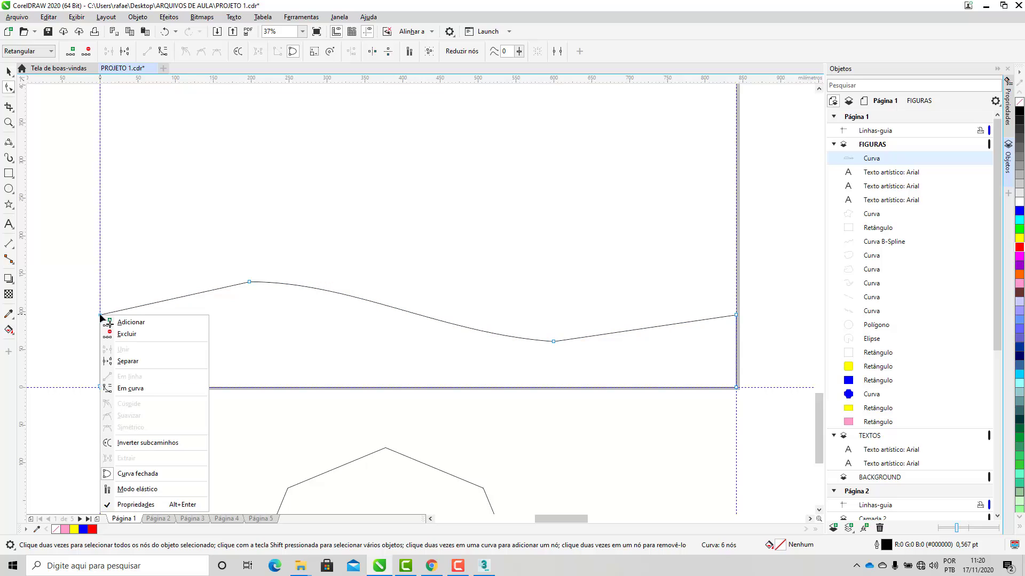
click(134, 388)
drag(149, 308, 195, 278)
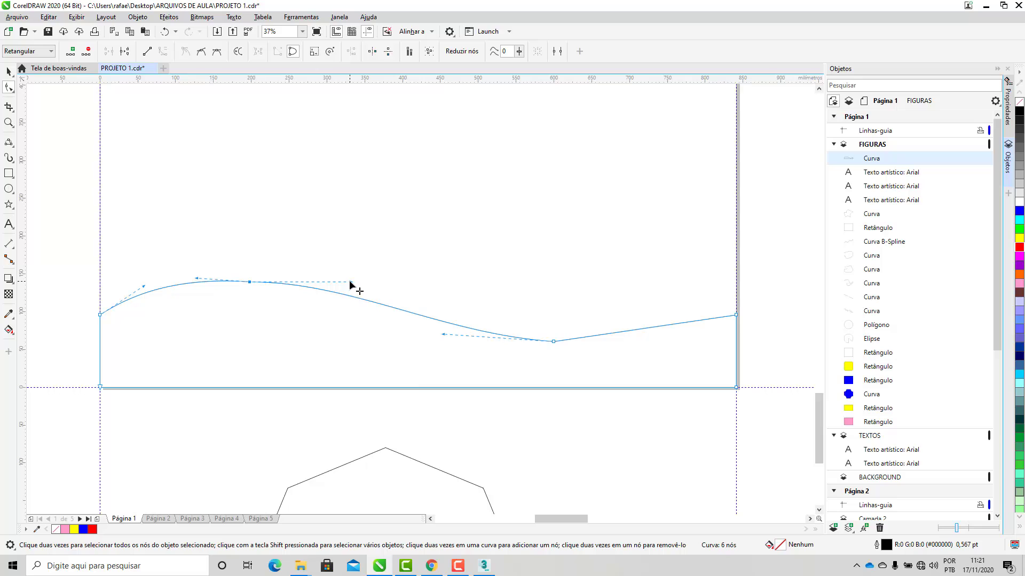
drag(348, 282, 352, 286)
- Apply the to-curve conversion at the upper-right corner node and at the dip node, so the segment between them becomes editable with handles
right_click(734, 315)
click(757, 388)
click(736, 317)
right_click(555, 341)
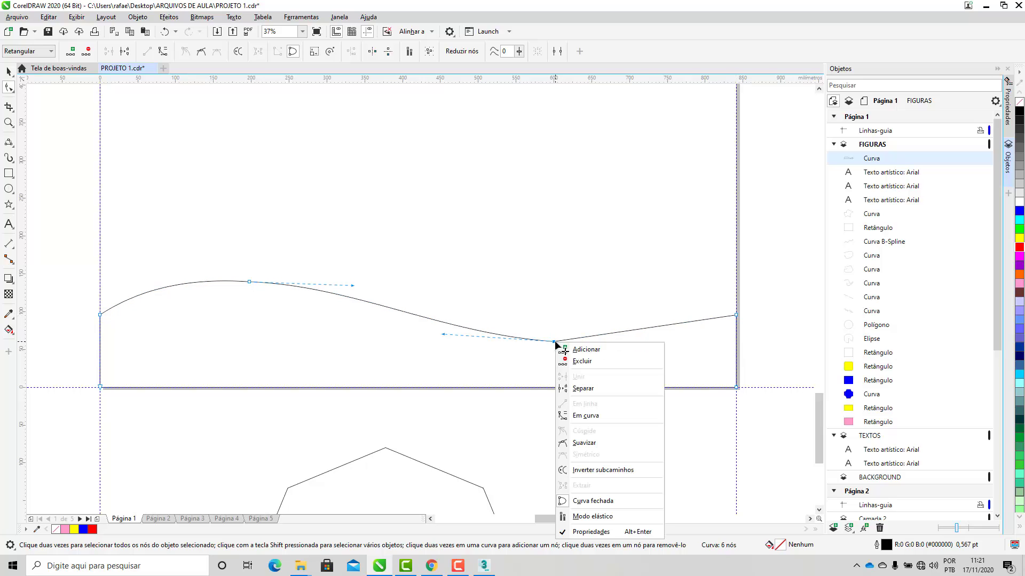
click(583, 416)
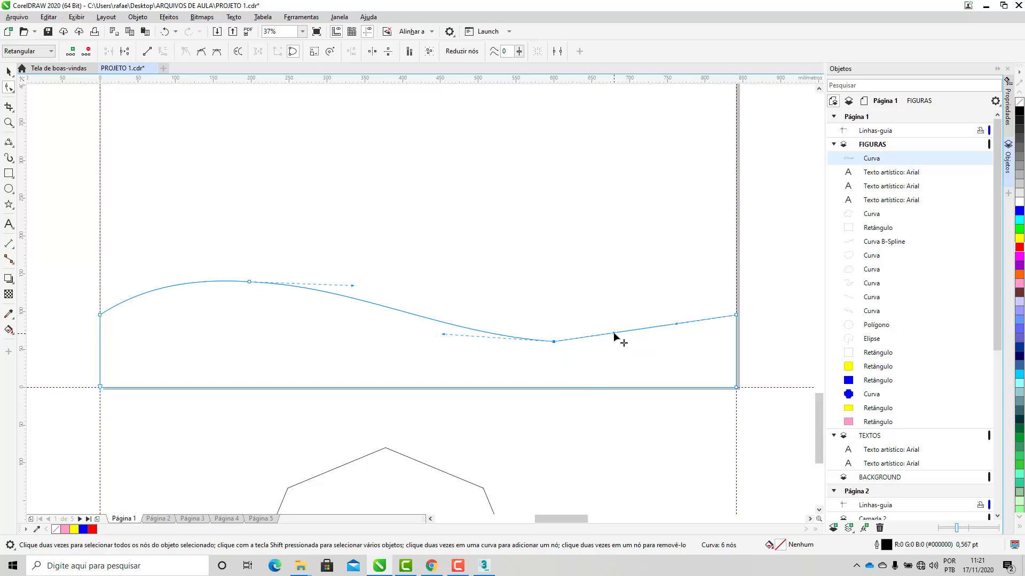
- Adjust the handles at the dip and upper-right corner nodes so their segment runs level from the dip and sweeps up
drag(613, 334, 685, 334)
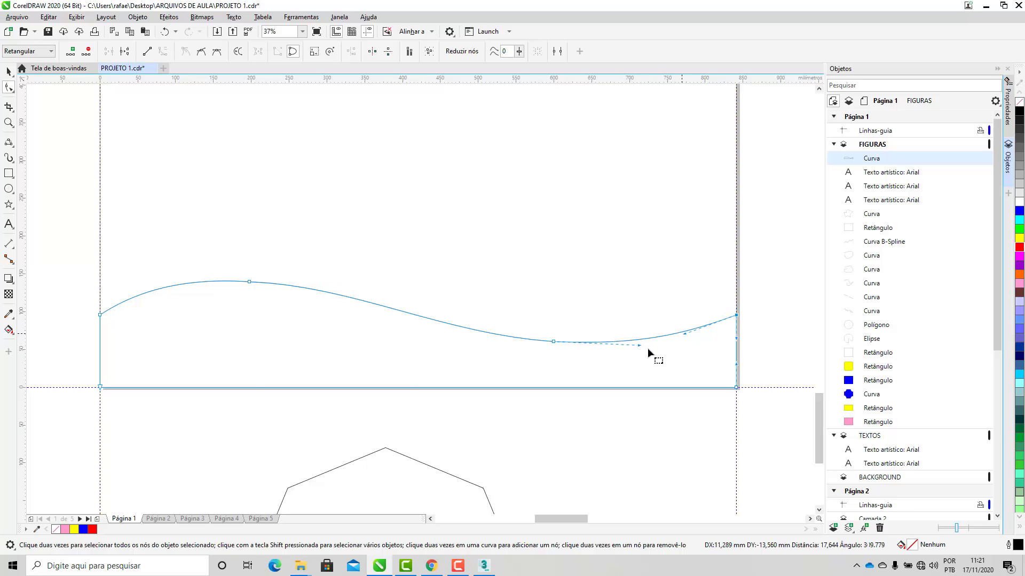
right_click(737, 316)
click(757, 379)
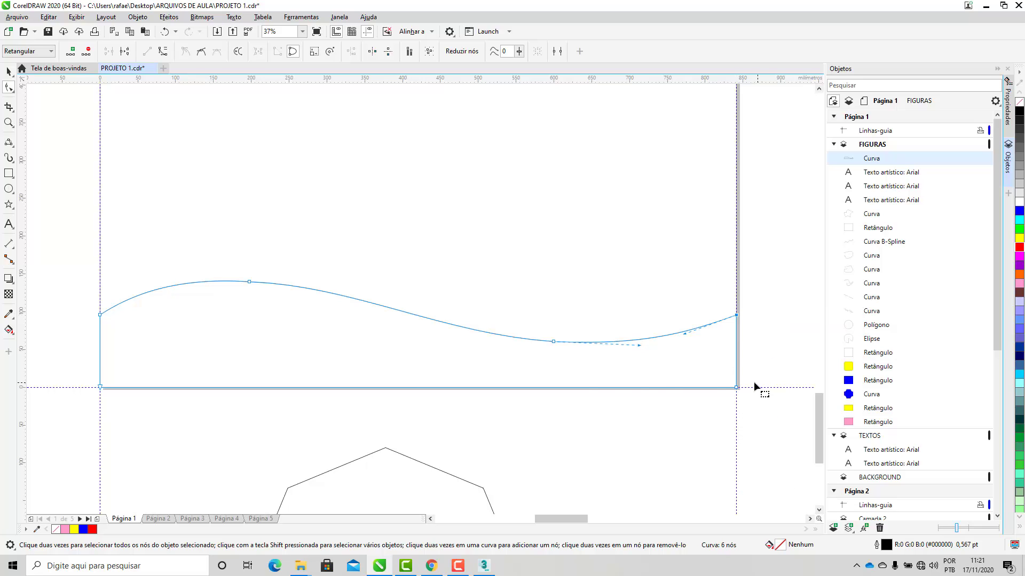
- Convert the crest-to-dip segment to a line, convert it back to a curve, and raise the crest's handle until nearly level
click(269, 297)
click(250, 282)
right_click(250, 284)
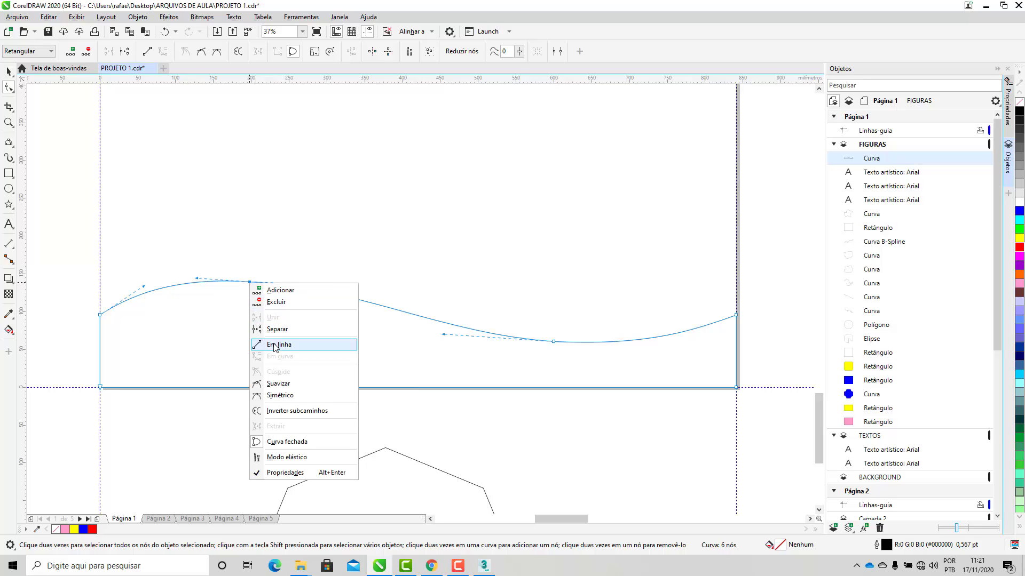
click(264, 343)
right_click(251, 284)
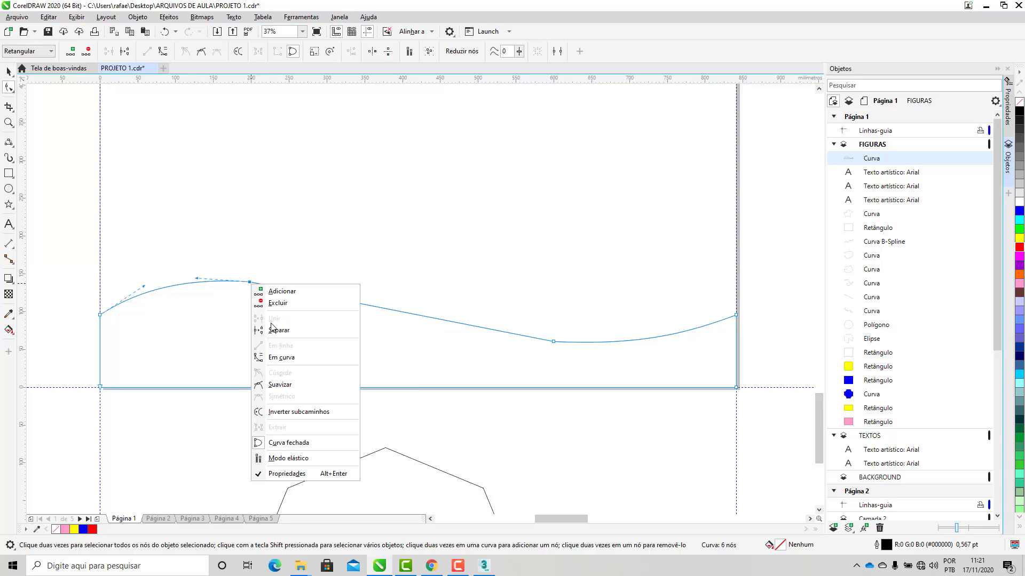
click(277, 358)
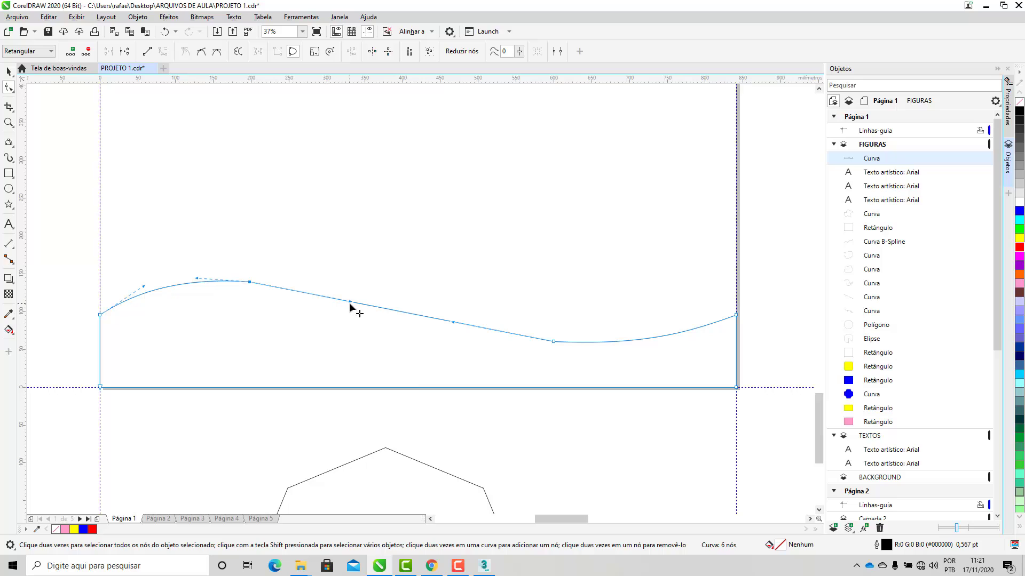
drag(350, 302, 358, 285)
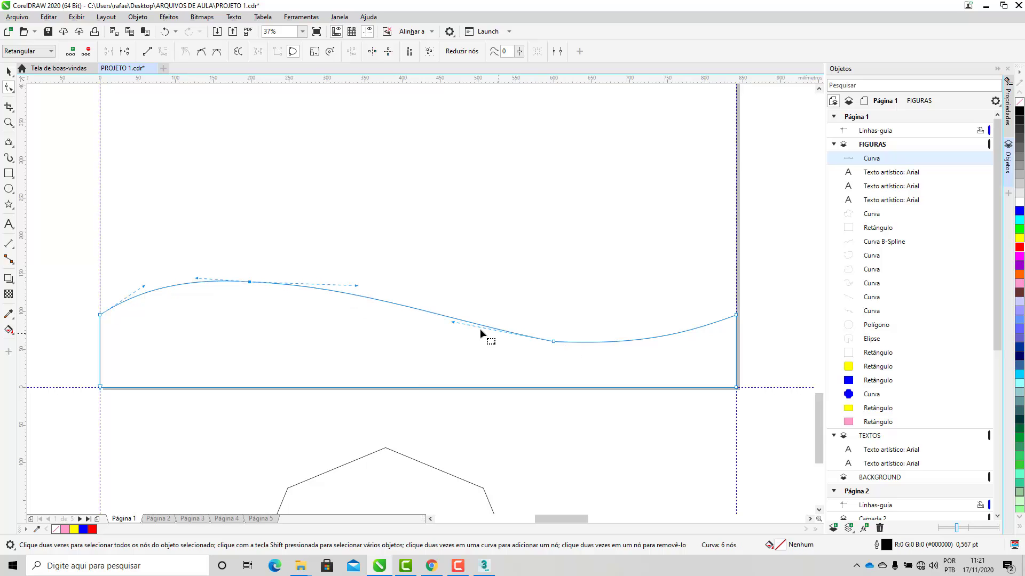
- Pull both handles of the dip node steeply upward so it becomes a sharp notch between two humps
drag(452, 321, 483, 167)
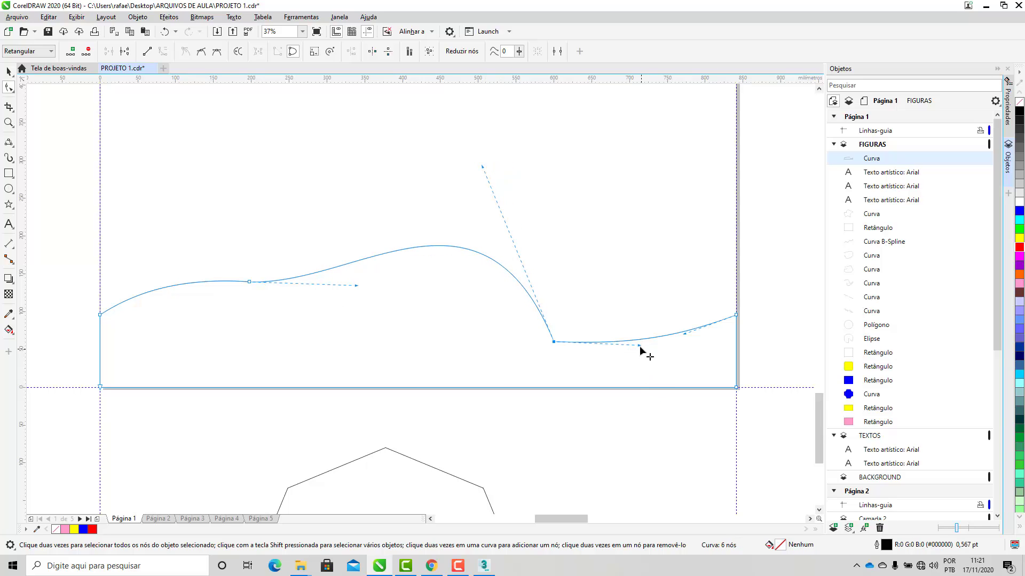
drag(640, 346, 592, 147)
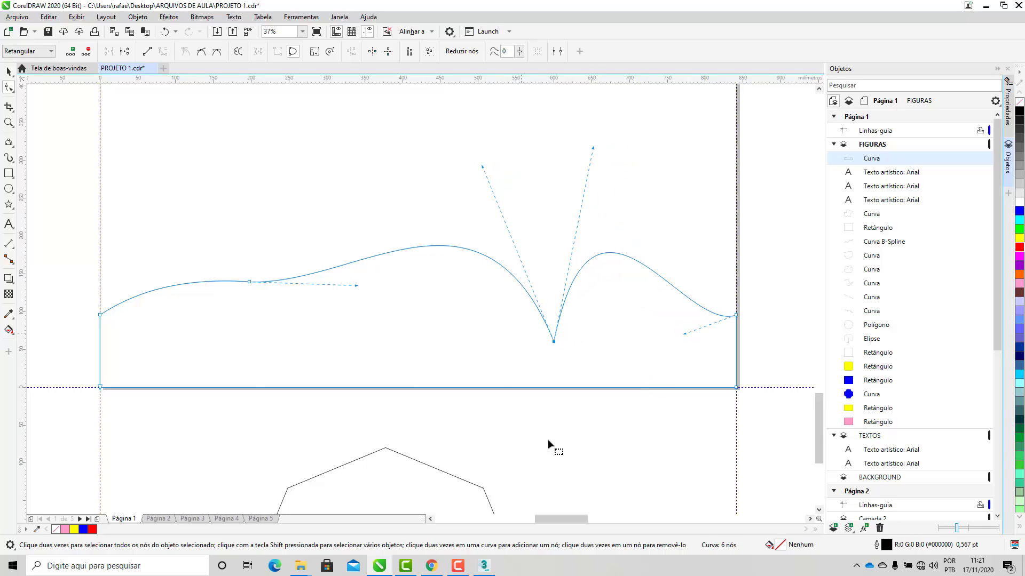
click(548, 440)
- Fill the wave shape at the page bottom with light lavender (R204 G204 B255)
scroll(446, 337, down, 2)
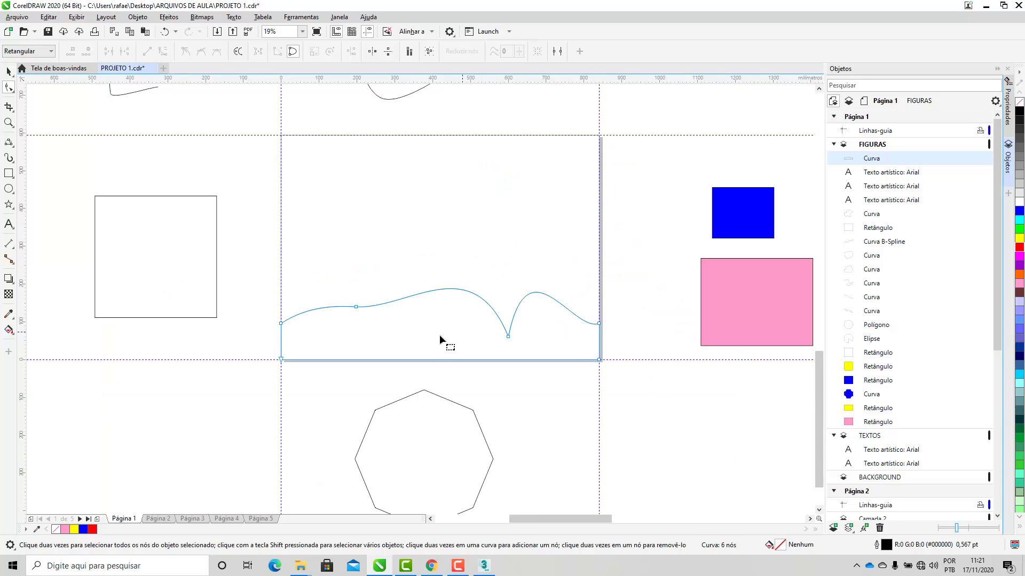
click(8, 71)
click(373, 344)
click(506, 341)
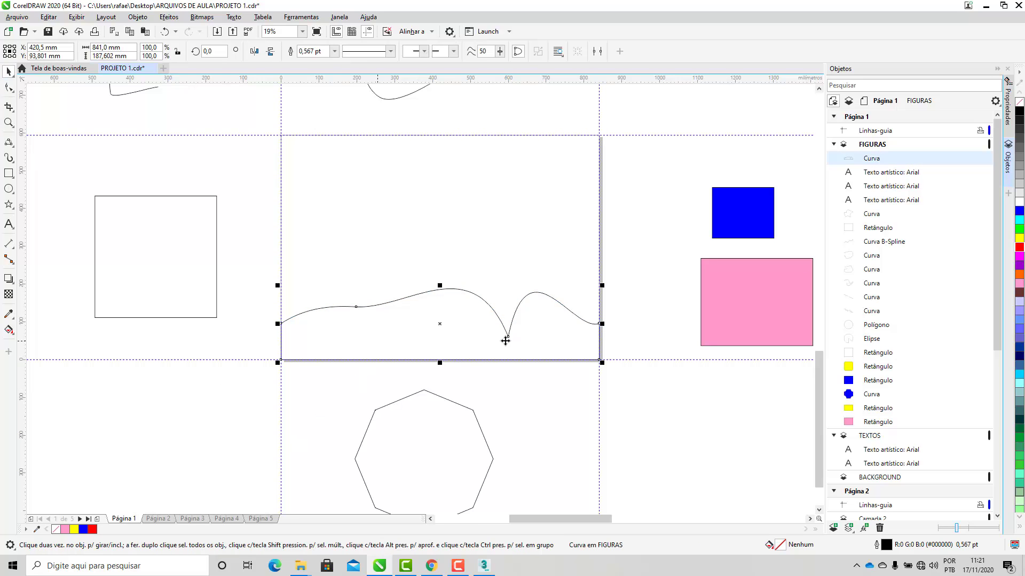
click(1020, 302)
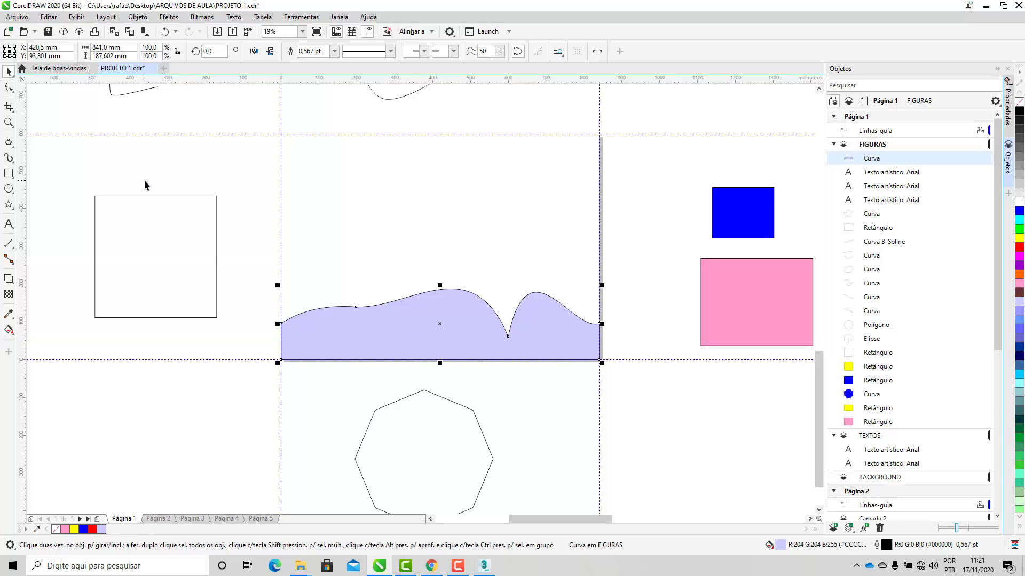
- Move the notch node to the page's middle and the crest node up and left, then stretch the notch's handles for taller humps
click(9, 87)
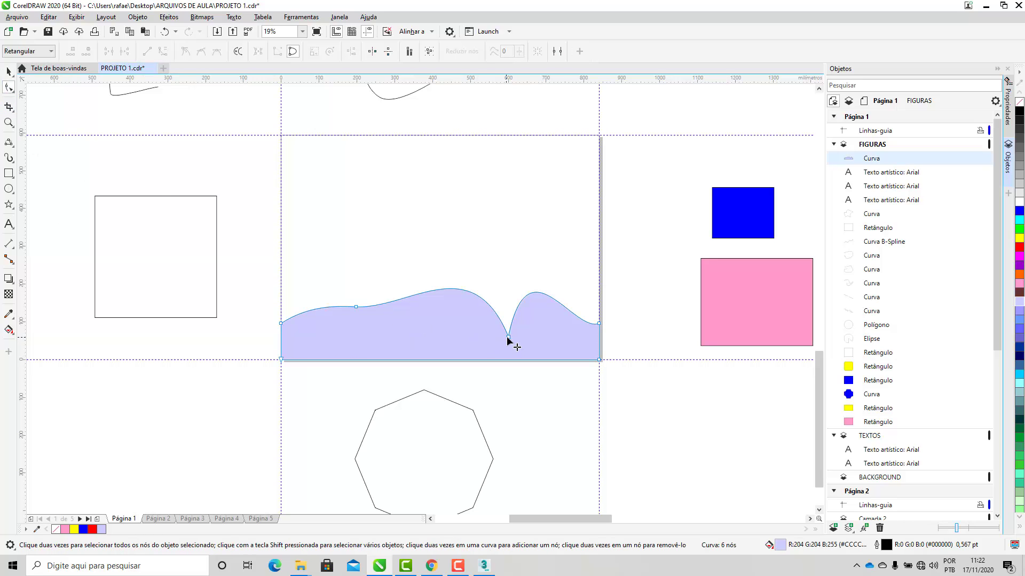
drag(508, 338, 440, 324)
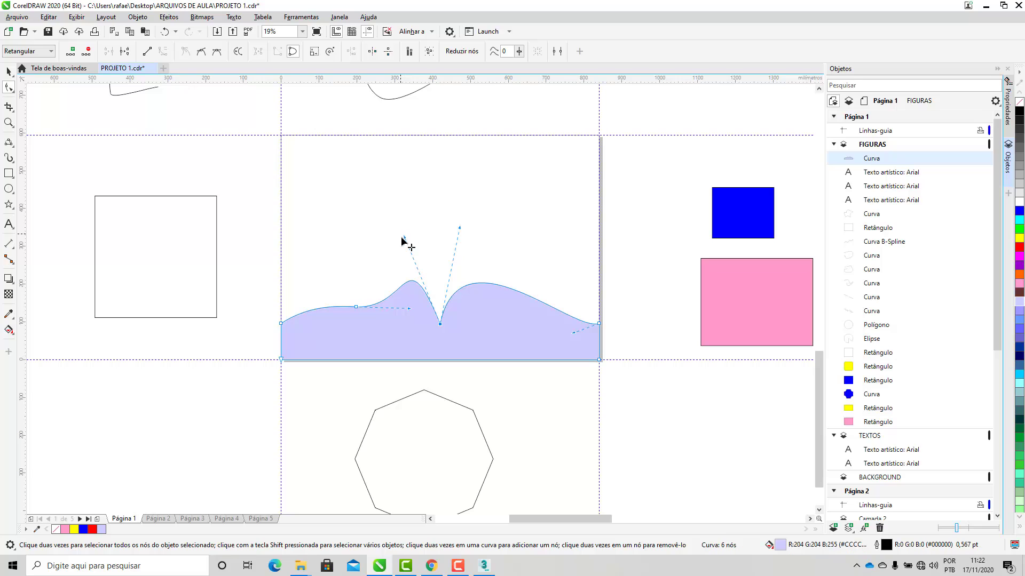
click(408, 315)
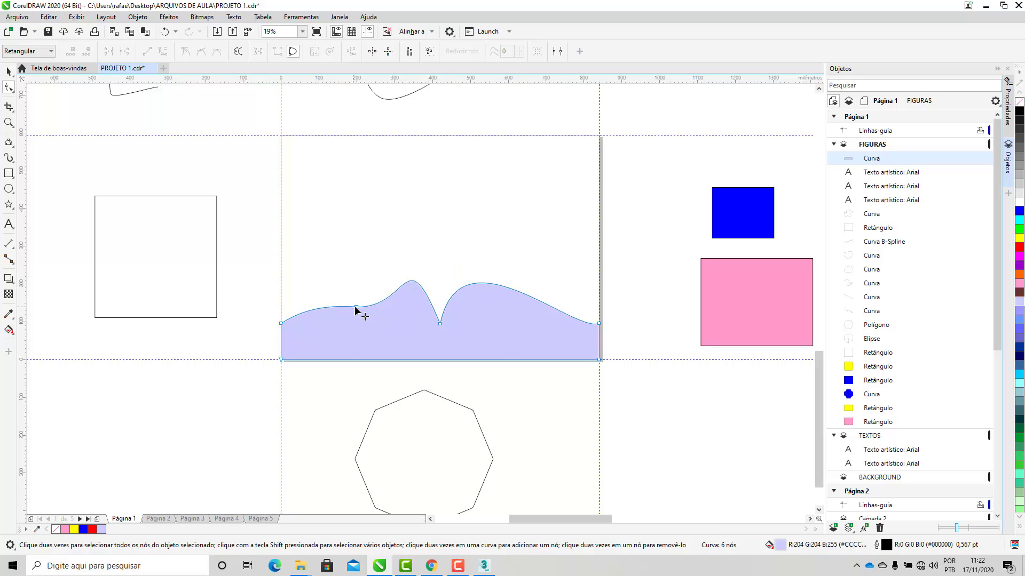
drag(357, 309, 288, 282)
drag(372, 276, 479, 162)
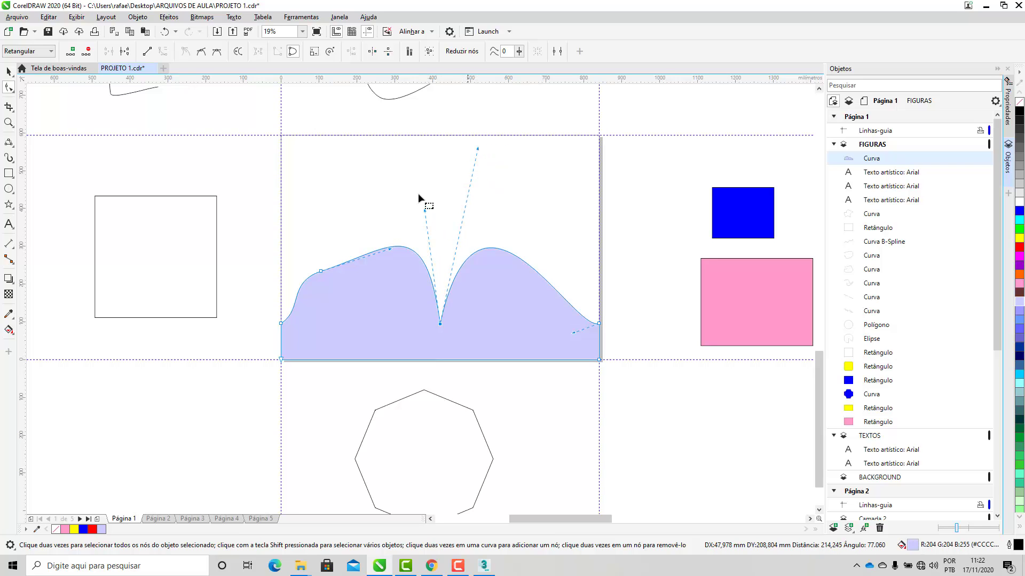
click(552, 402)
click(8, 71)
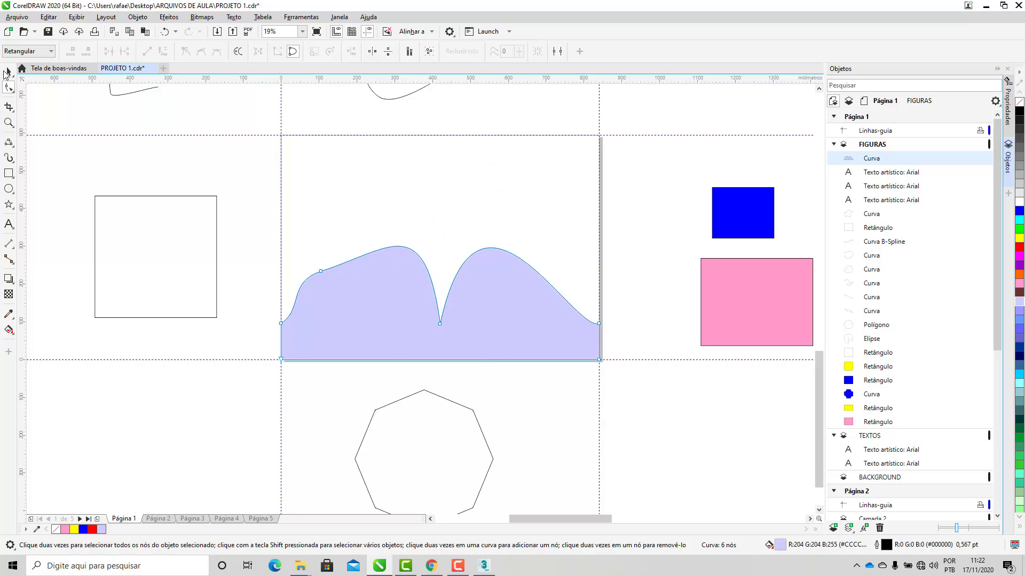
- Move the AAAAA text to the empty area between the vertical guides, above the drawn figures
click(181, 369)
scroll(460, 316, up, 2)
scroll(460, 316, down, 2)
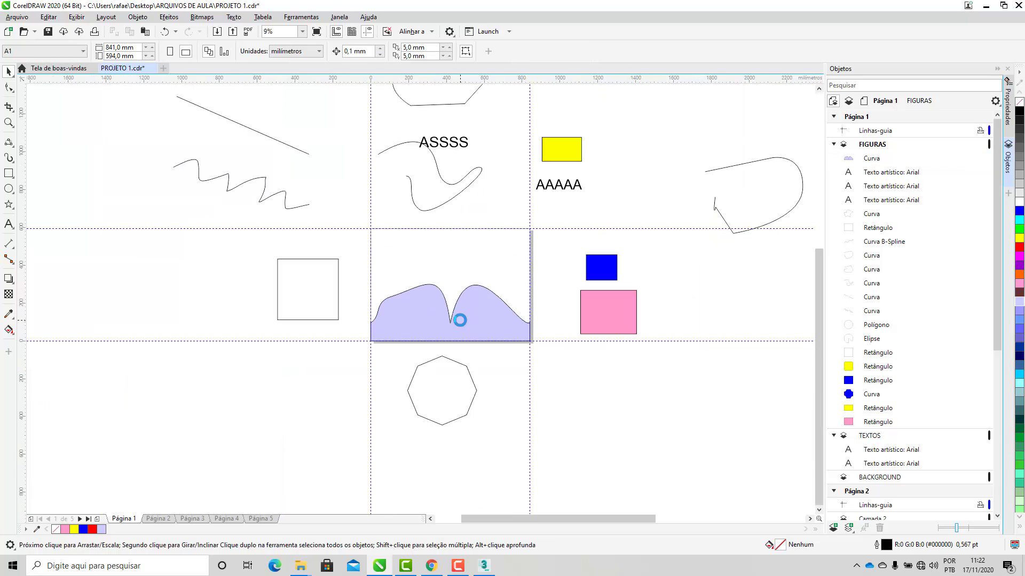
scroll(448, 277, down, 1)
scroll(517, 203, up, 1)
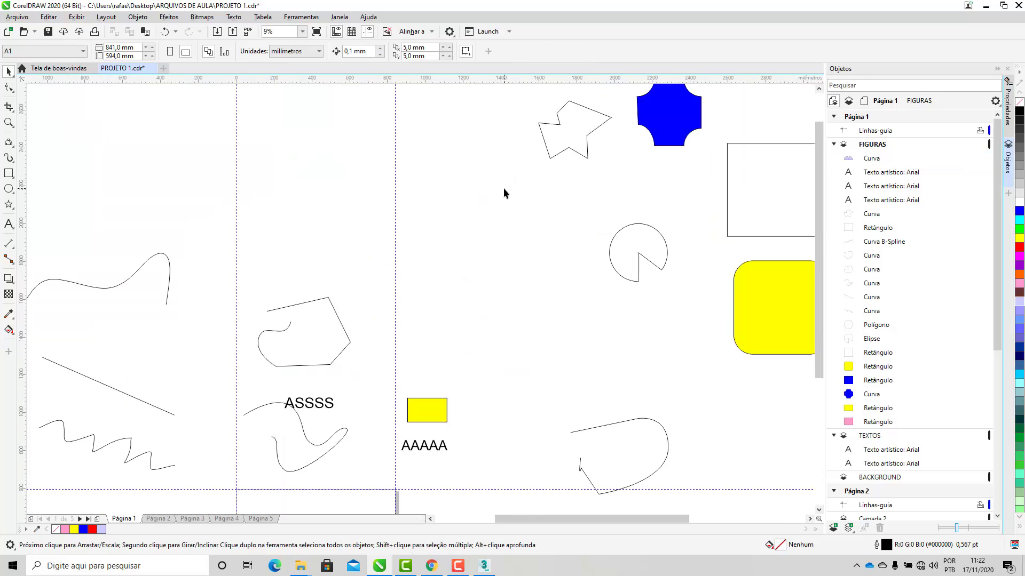
scroll(504, 191, down, 1)
click(577, 161)
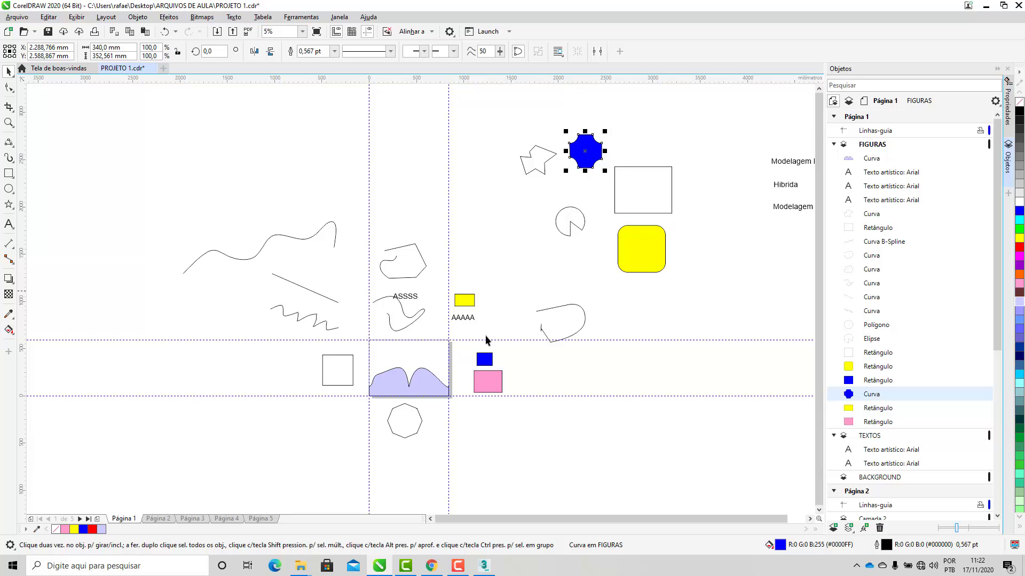
click(482, 318)
drag(460, 323, 400, 202)
- Enlarge the AAAAA text proportionally to about 764 mm wide and place it between the two vertical guides
scroll(376, 170, up, 3)
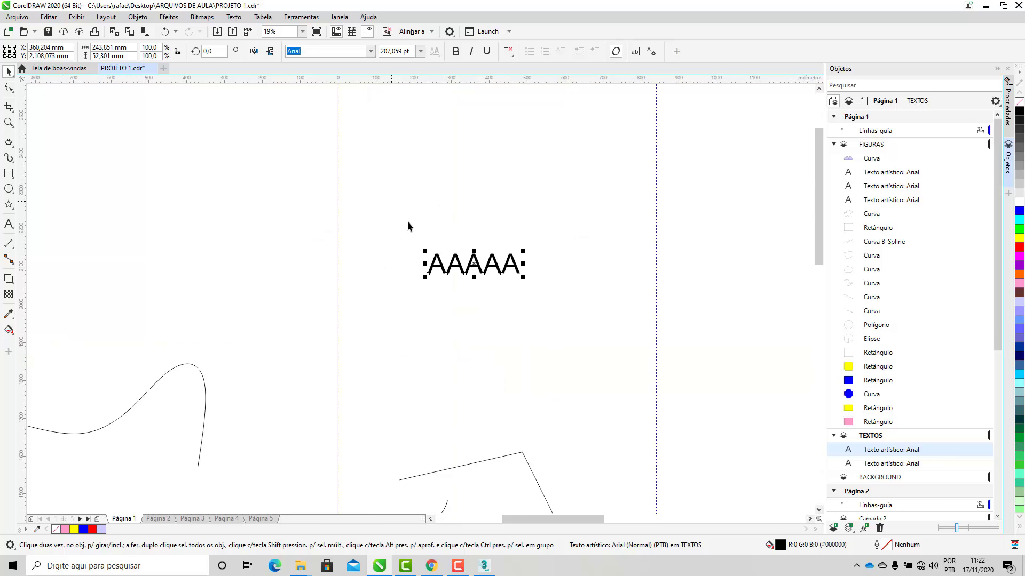
drag(523, 281, 683, 404)
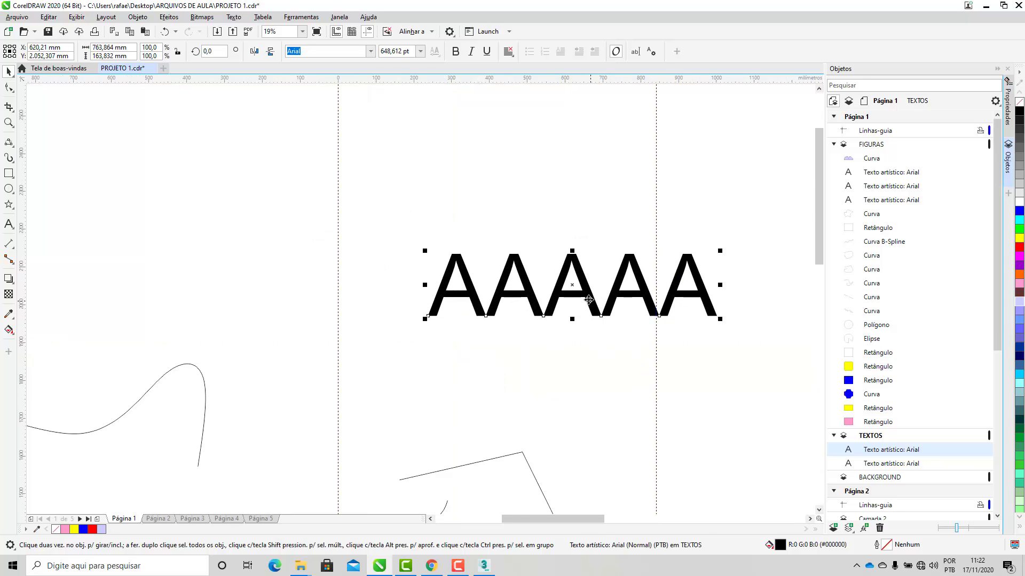
drag(587, 297, 522, 289)
click(488, 283)
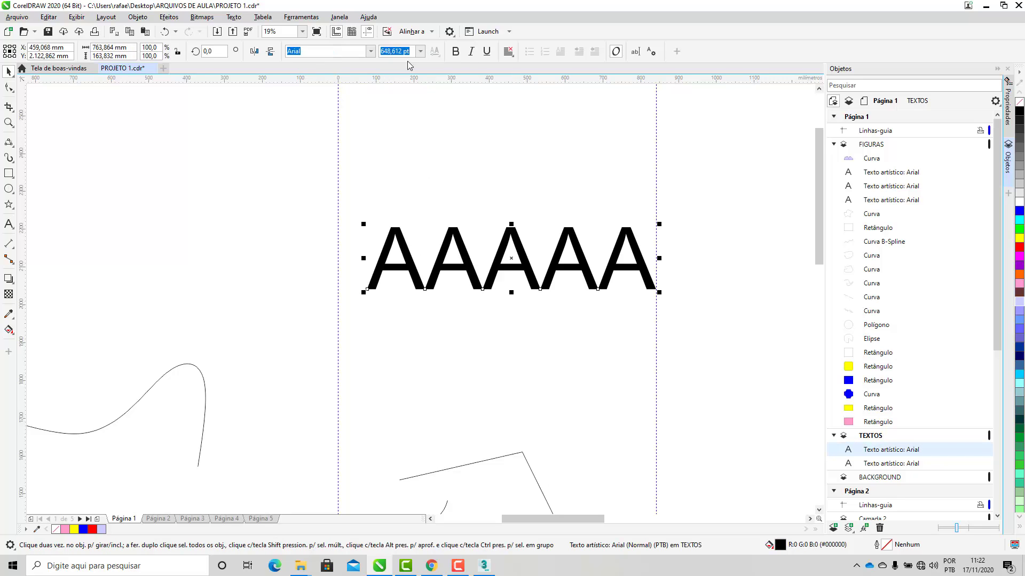
- Try bold and italic on the AAAAA text, switching each style off again
click(456, 53)
click(456, 52)
click(457, 54)
click(456, 53)
click(474, 53)
click(472, 53)
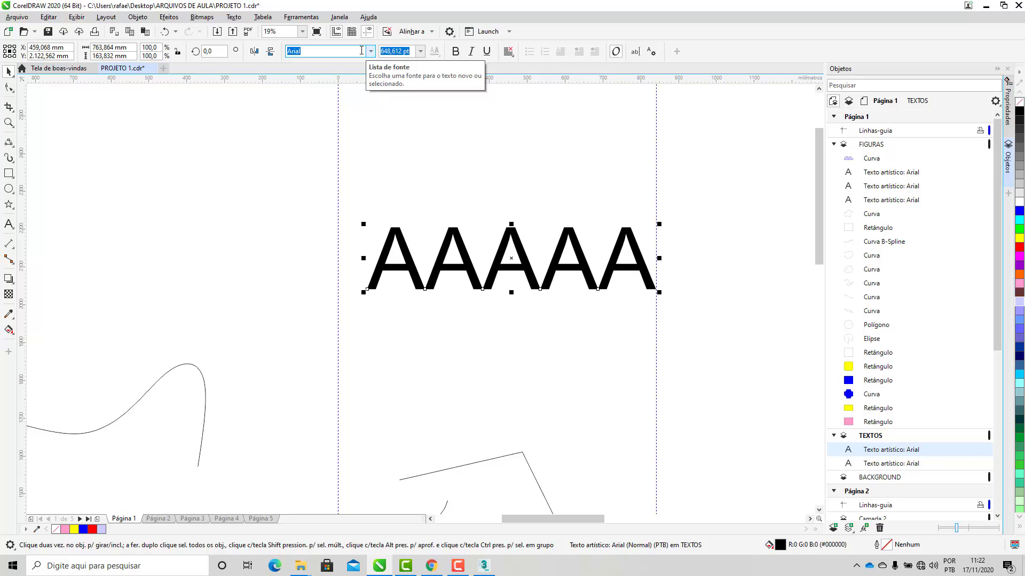
- Preview several fonts after Arial on the AAAAA text, down to Baskerville Old Face, without applying one
click(361, 51)
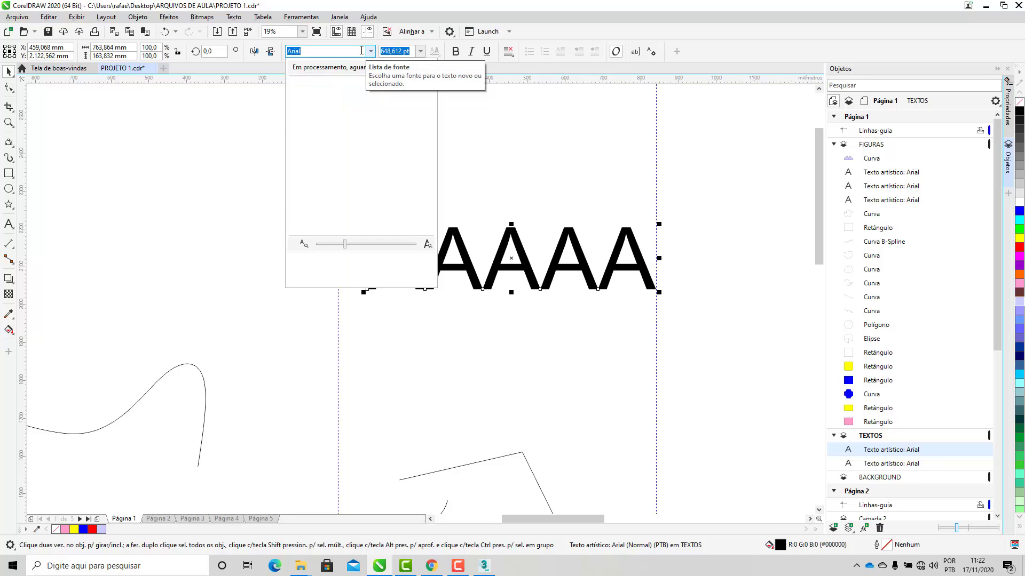
key(Down)
key(Down)
key(Down)
key(Down)
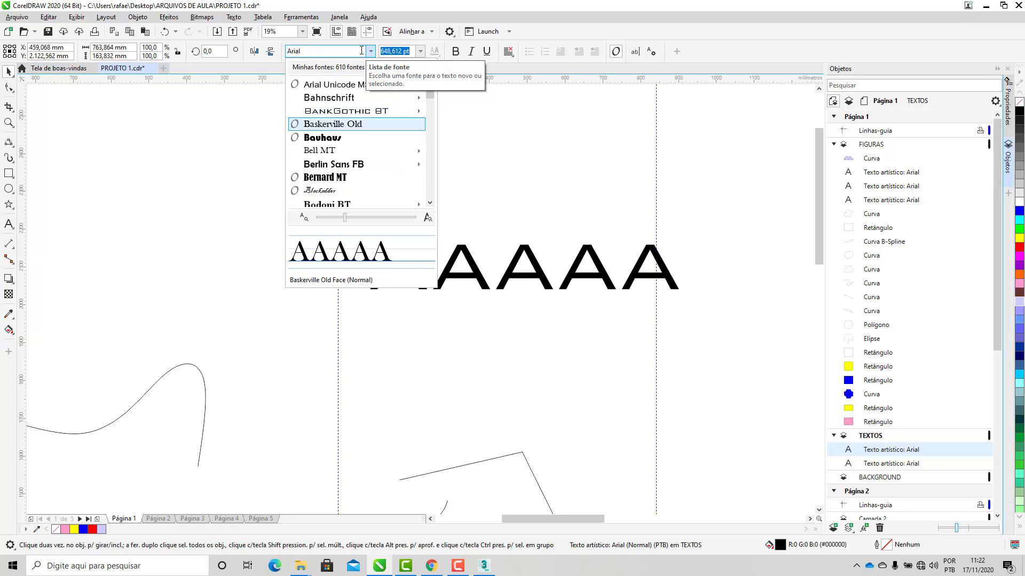
key(Escape)
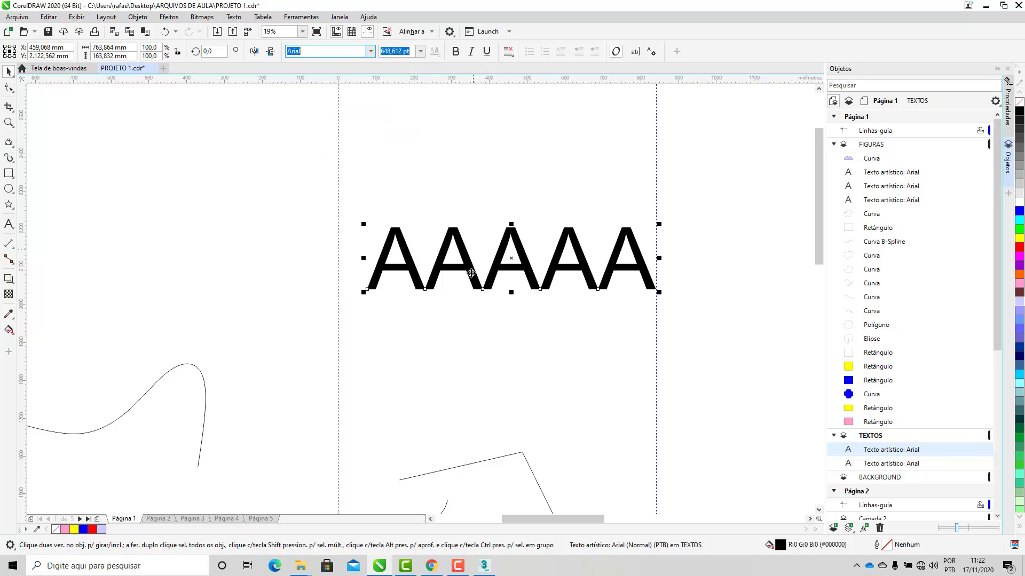
- Set the AAAAA text's font to Bauhaus 93 and replace its wording with RENDER
click(369, 51)
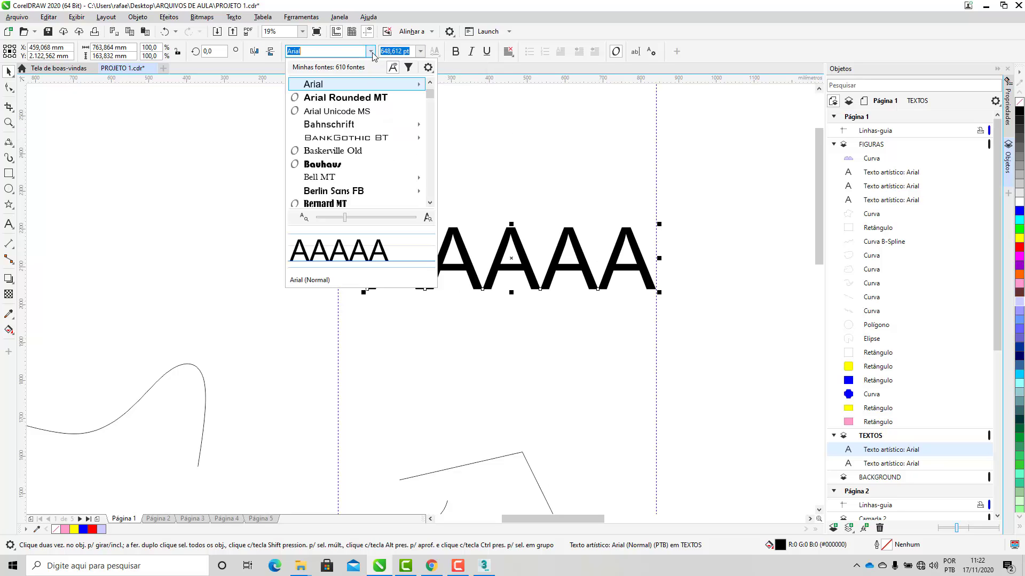
click(343, 169)
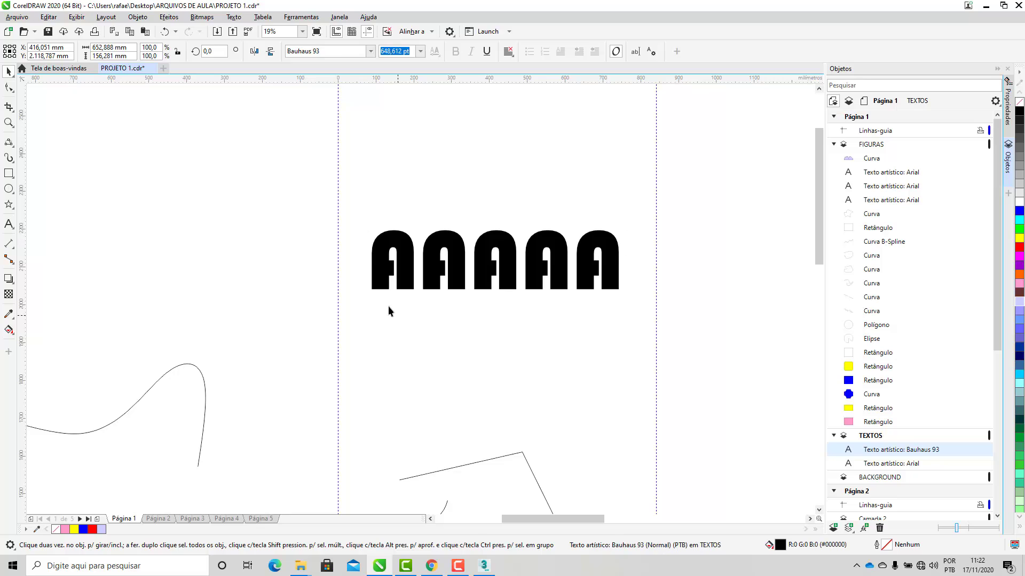
double_click(518, 269)
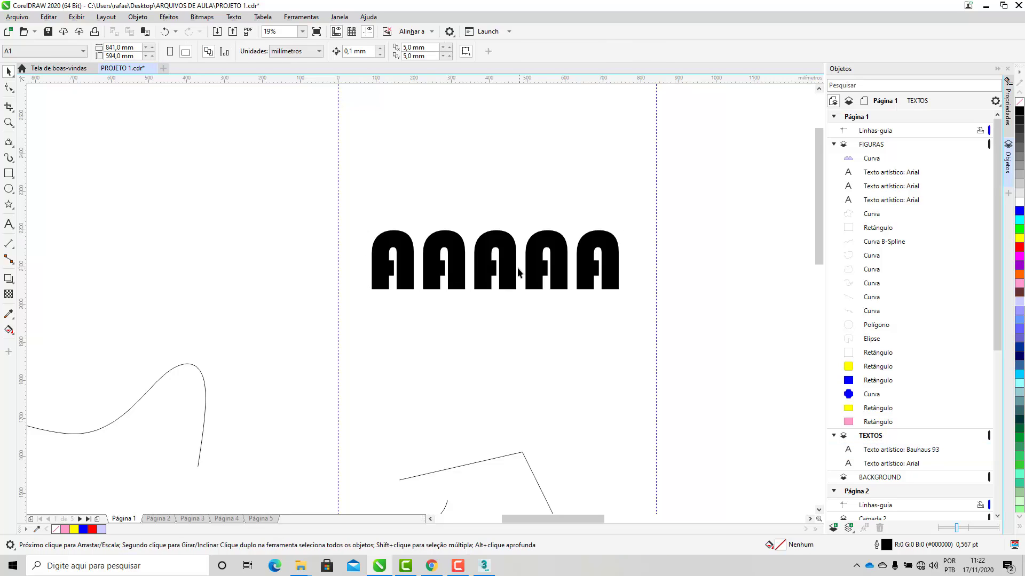
drag(621, 260, 388, 271)
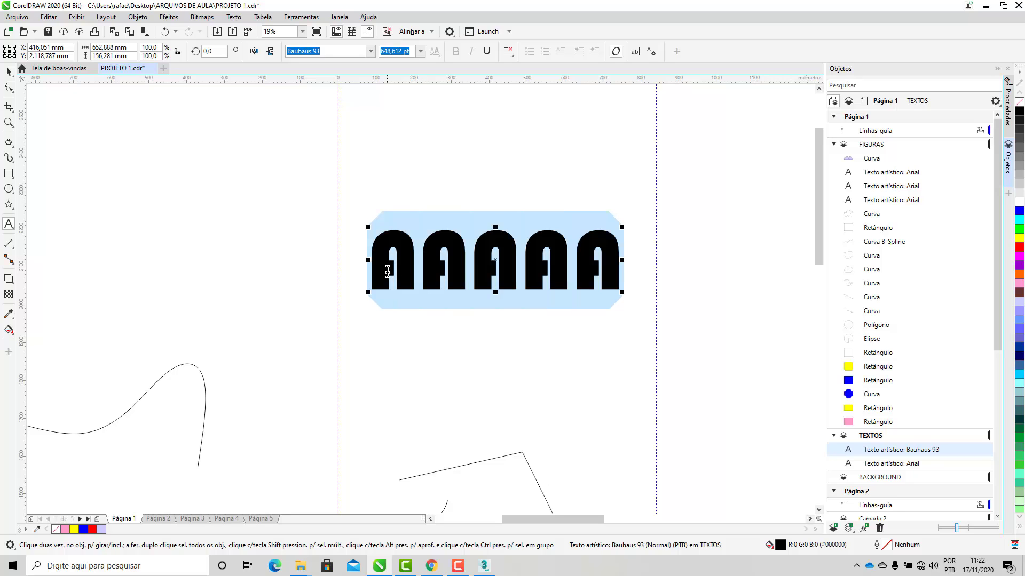
text(RE)
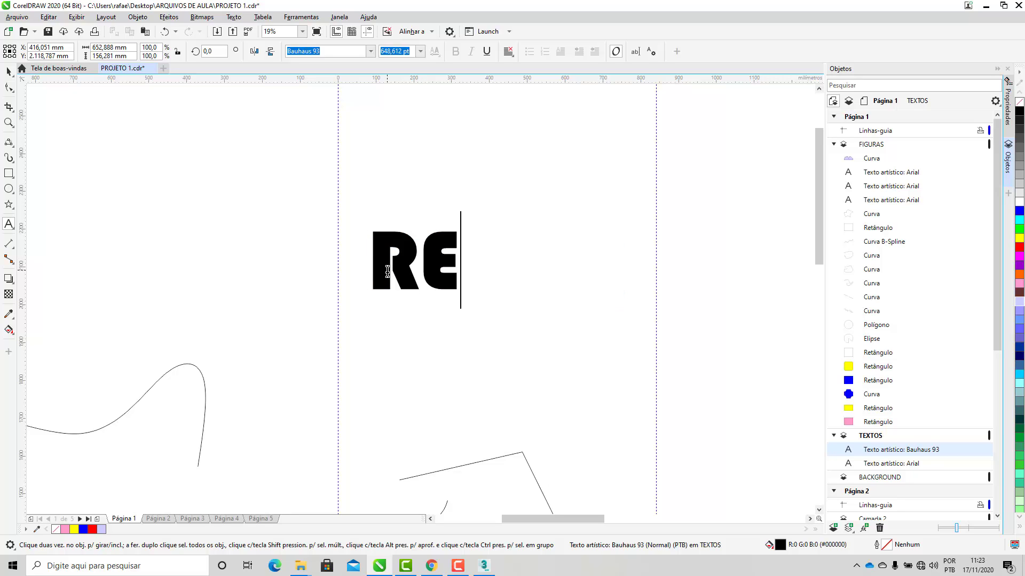
text(NDER)
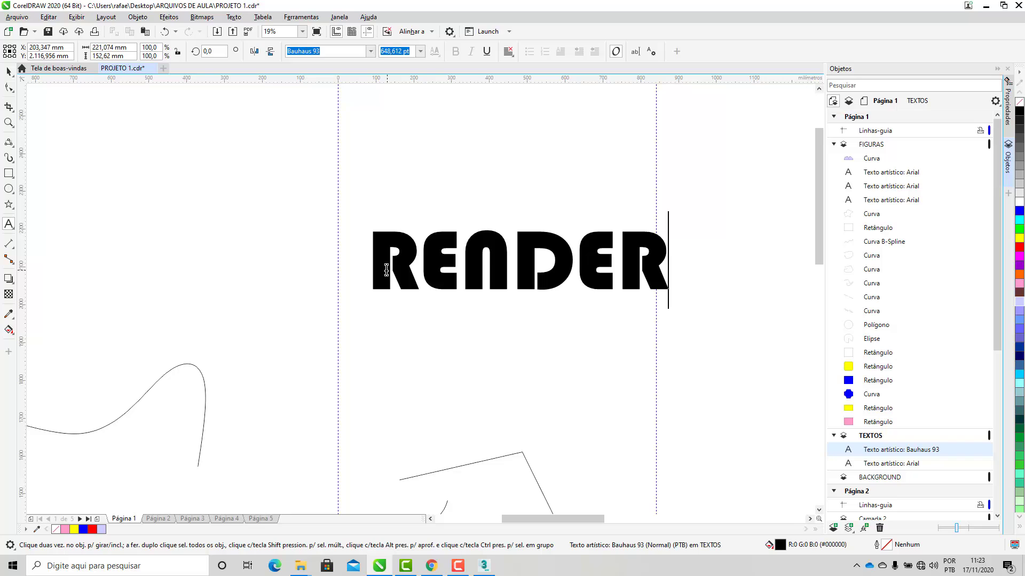
- Move the RENDER text left and slightly up so it fits between the two vertical guides
click(8, 71)
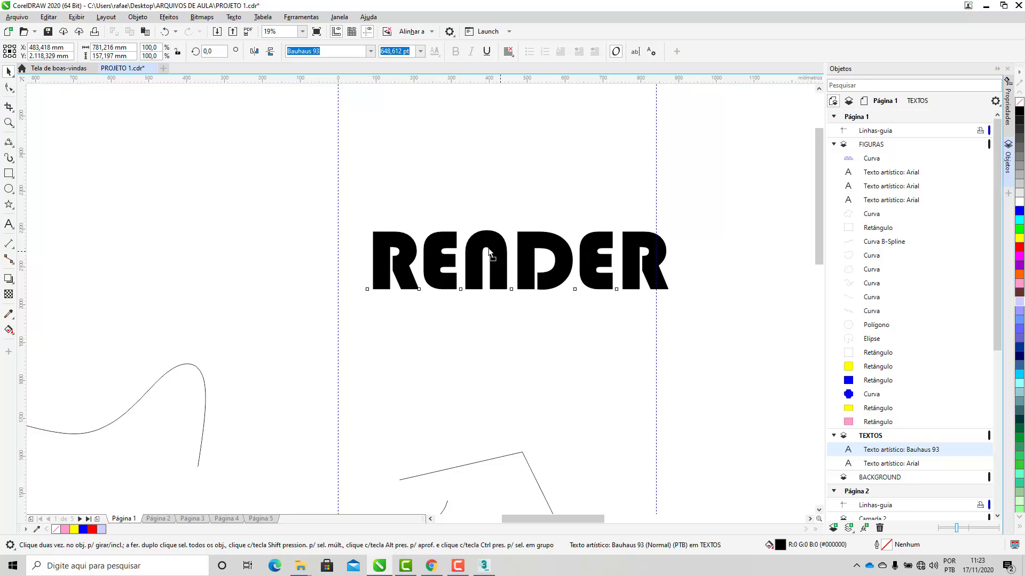
drag(489, 252, 464, 241)
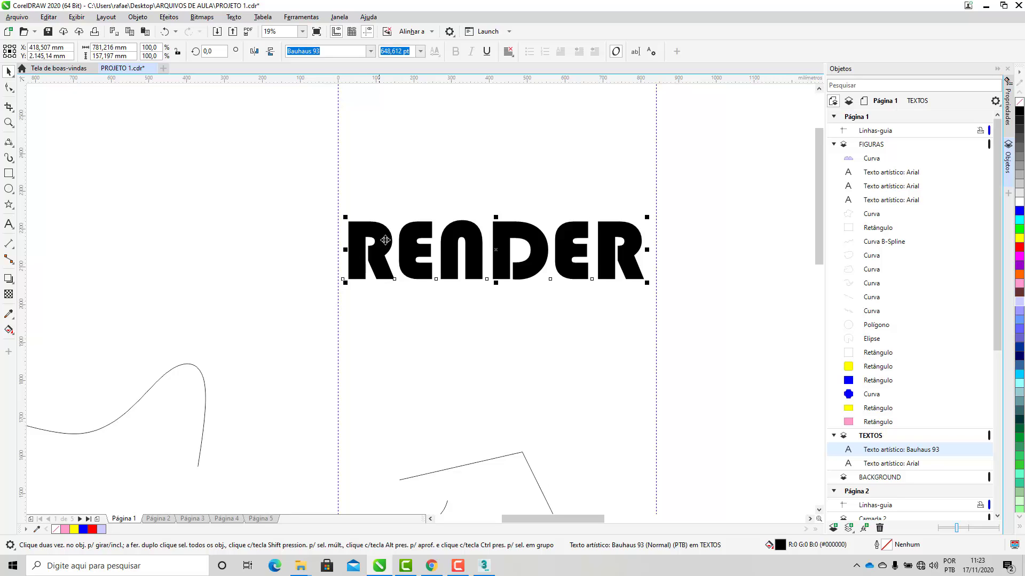
scroll(372, 244, up, 2)
scroll(355, 248, down, 2)
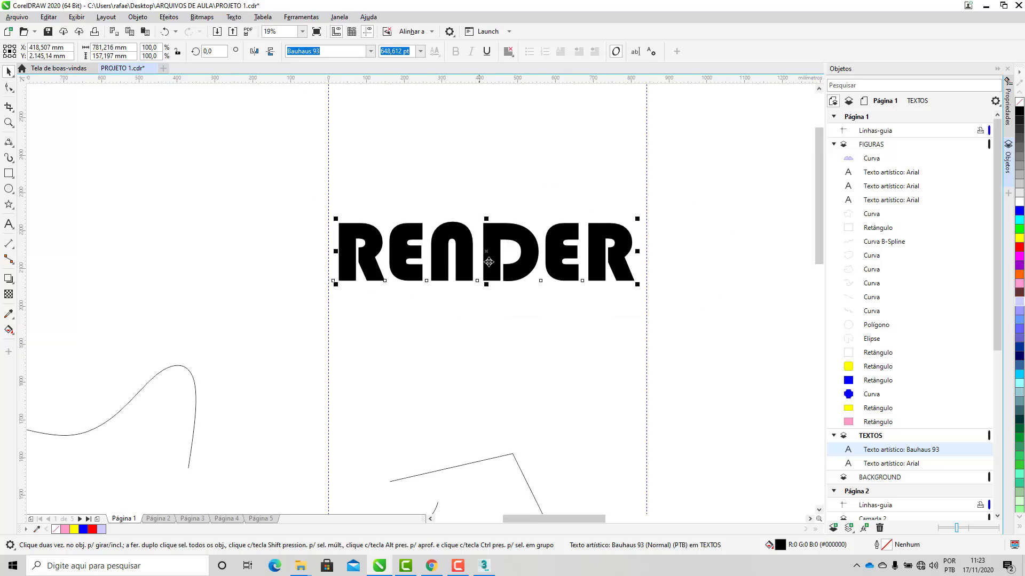
- Convert the RENDER artistic text into curves
scroll(422, 269, up, 2)
scroll(360, 272, down, 2)
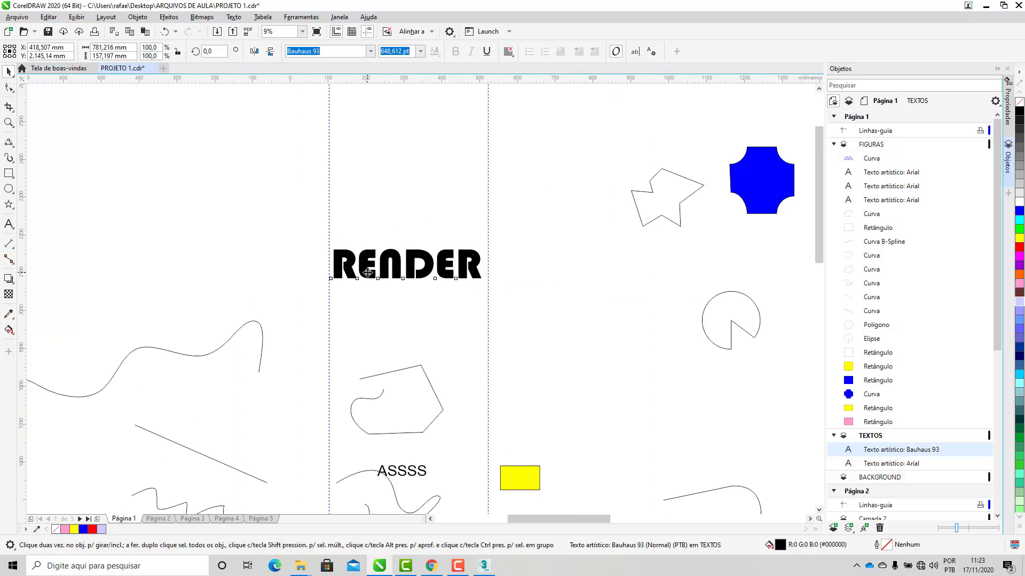
scroll(312, 308, up, 2)
scroll(318, 331, down, 2)
scroll(329, 373, up, 2)
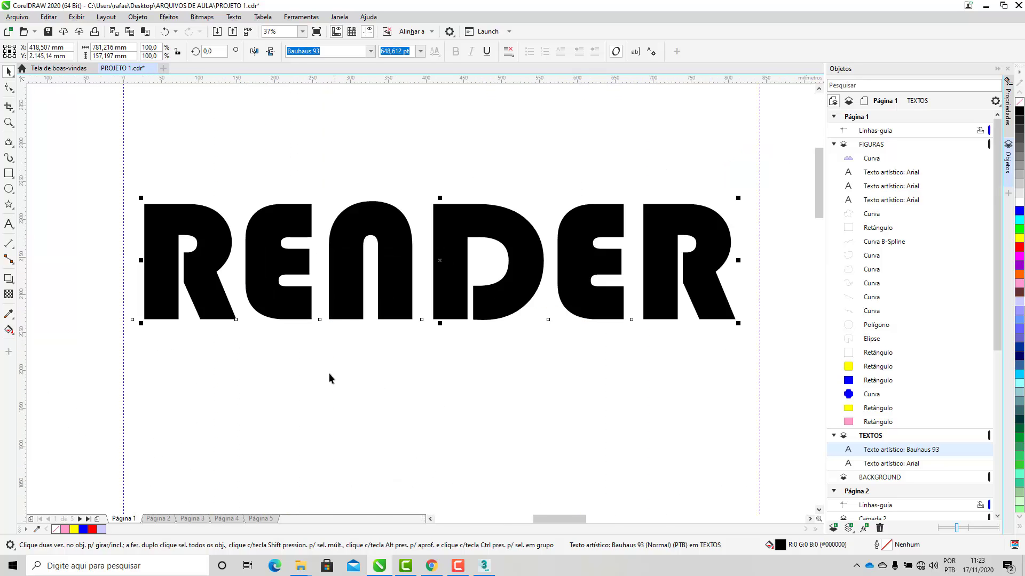
right_click(352, 259)
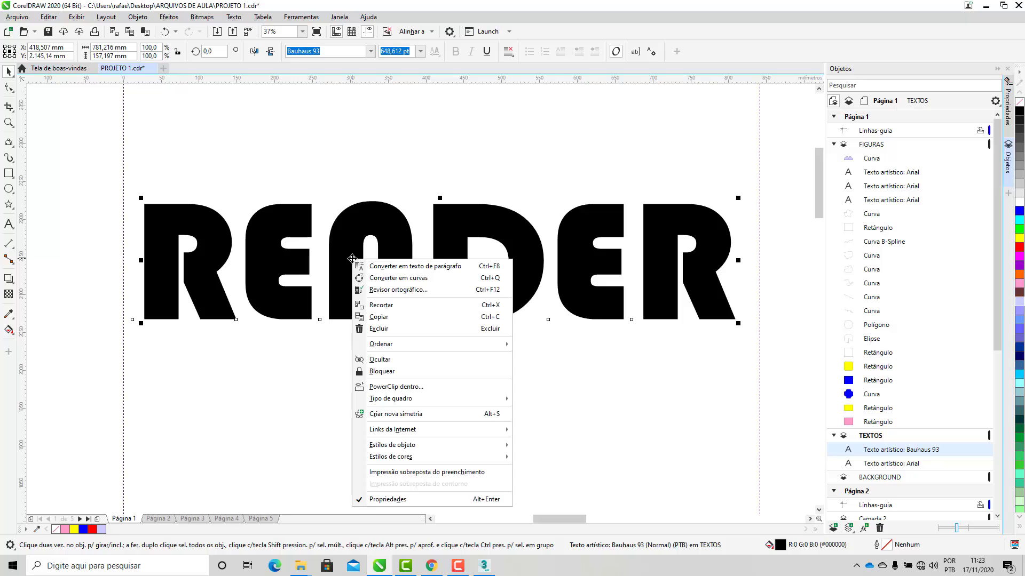
click(400, 278)
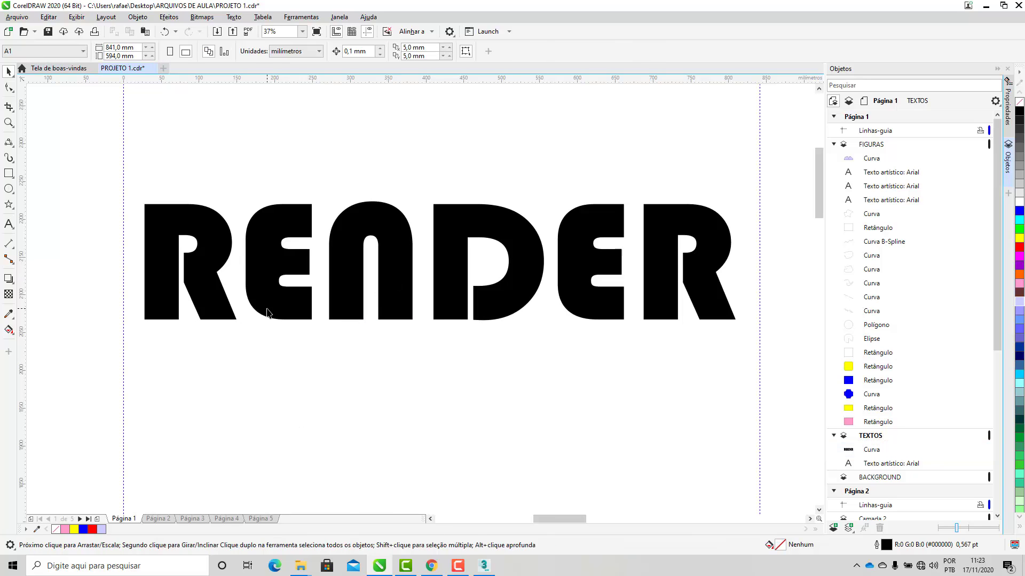
- Raise the outer upper corner nodes of the D, last R, first E and first R into points, the D's by about 23 mm
click(9, 88)
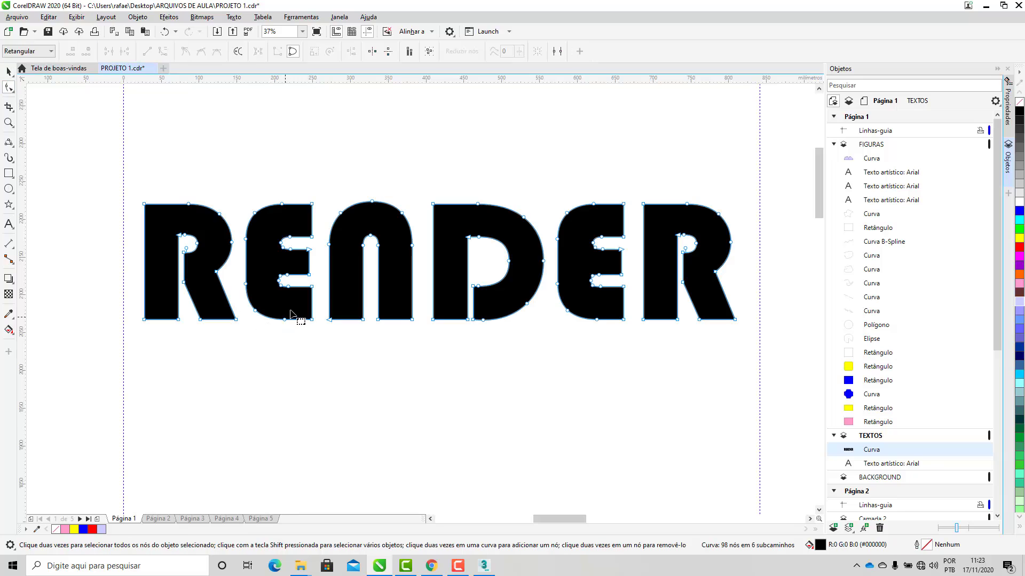
scroll(650, 184, up, 2)
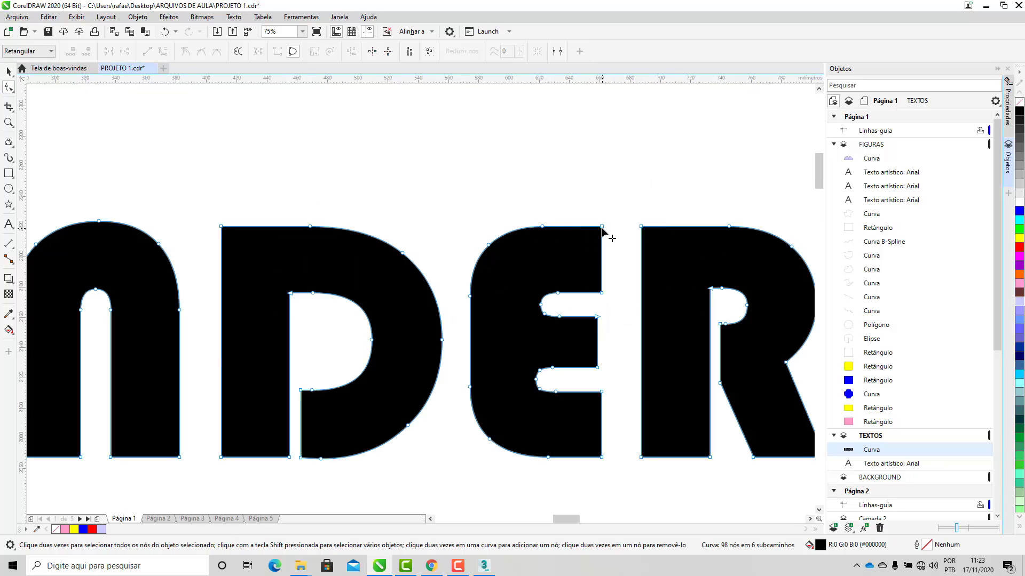
scroll(606, 235, down, 2)
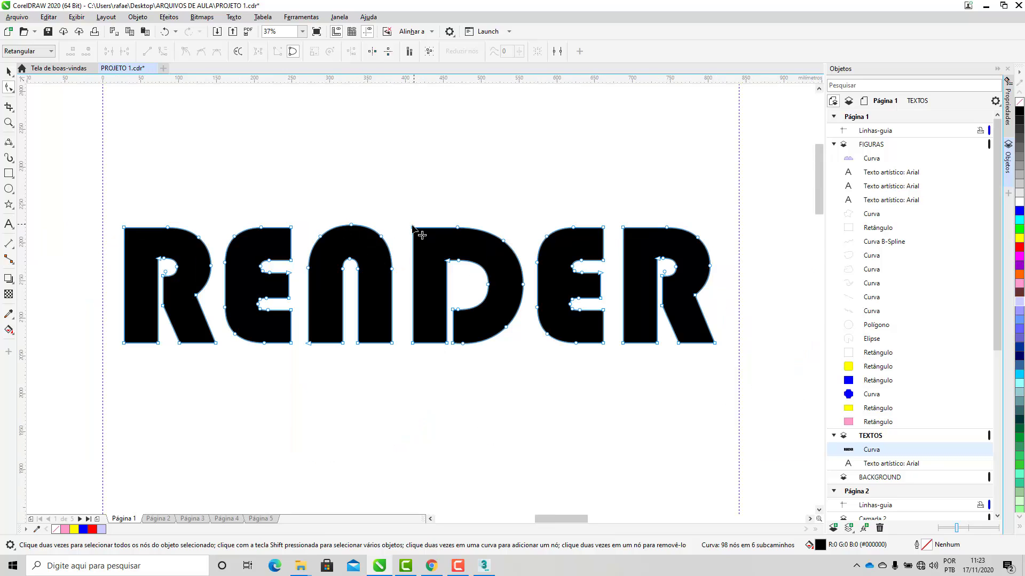
drag(412, 228, 412, 210)
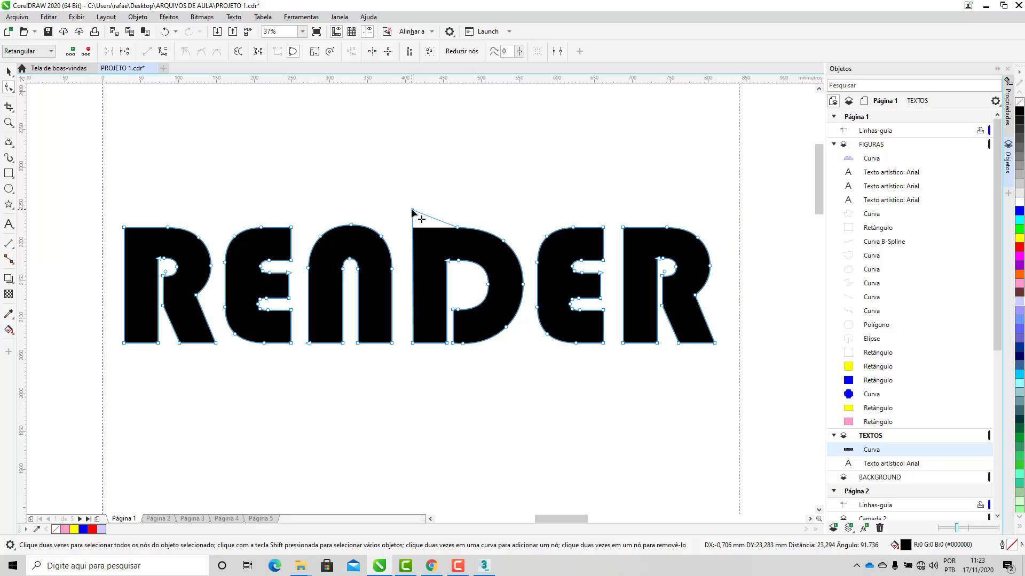
drag(623, 228, 622, 207)
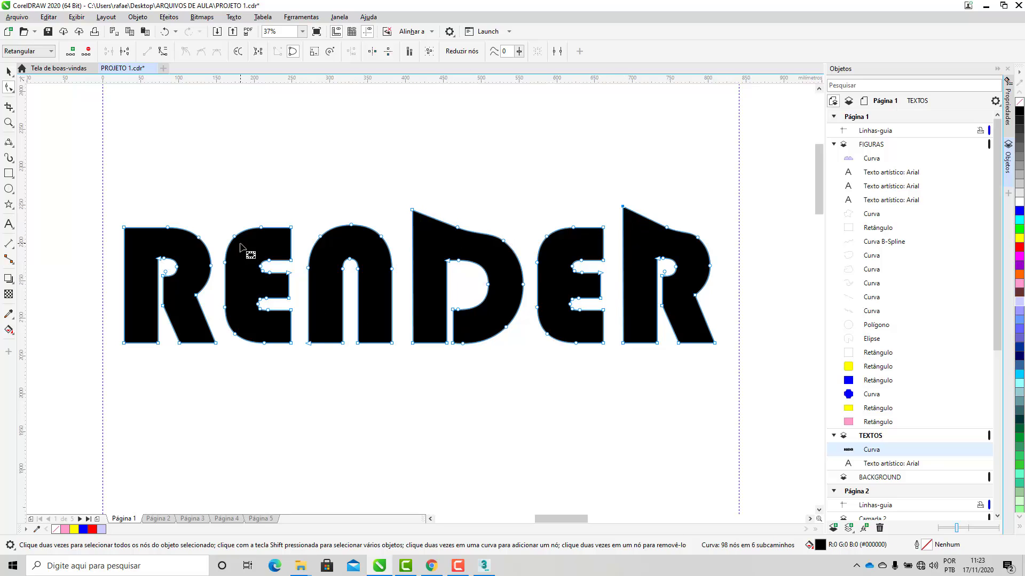
drag(292, 228, 289, 213)
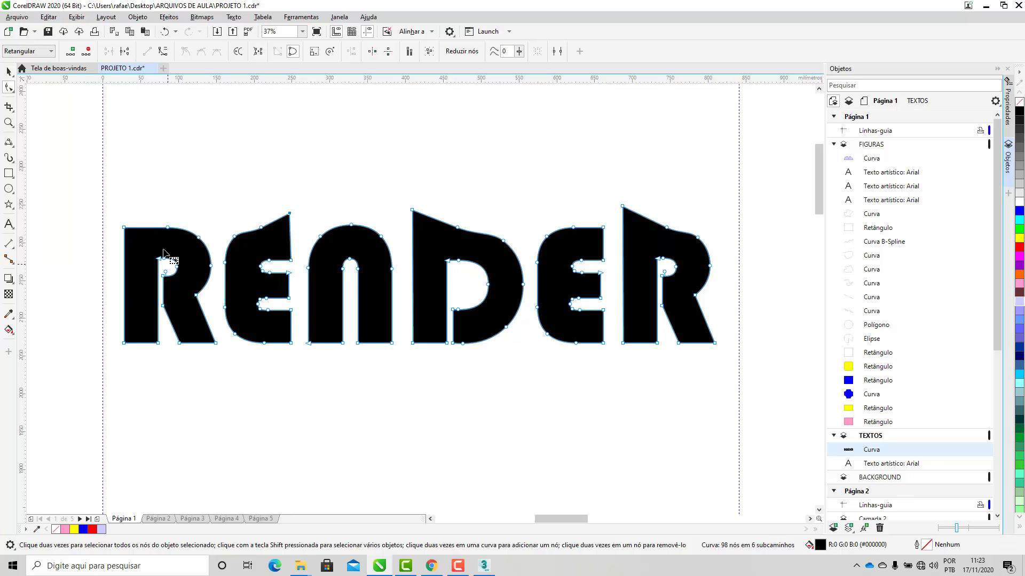
drag(124, 227, 122, 210)
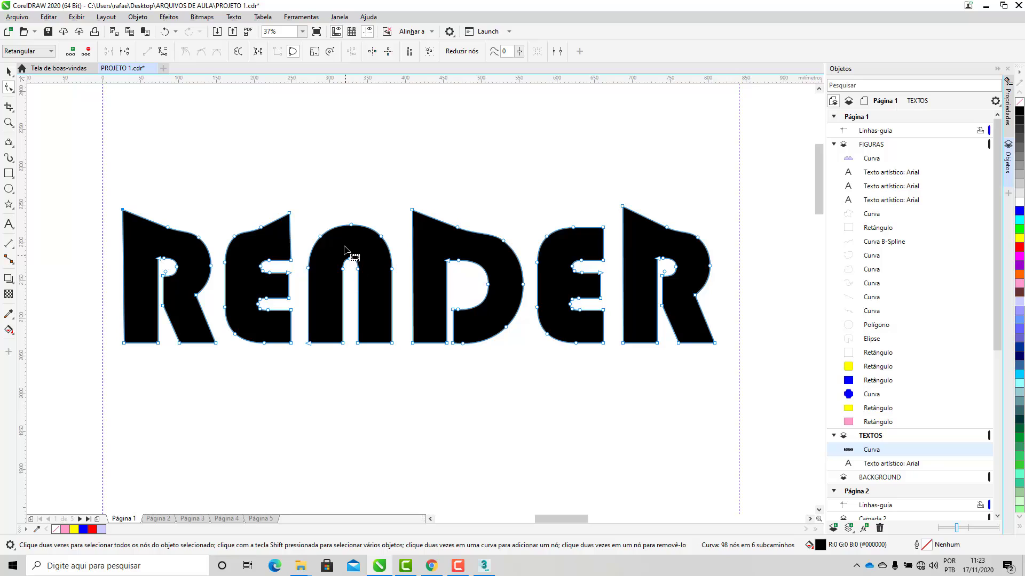
- Pull the N's left leg down into a point at its inner lower node and raise the second E's upper-right corner node about 21 mm
mouse_move(351, 226)
mouse_down()
mouse_move(350, 213)
mouse_move(350, 224)
mouse_up()
drag(344, 344, 343, 361)
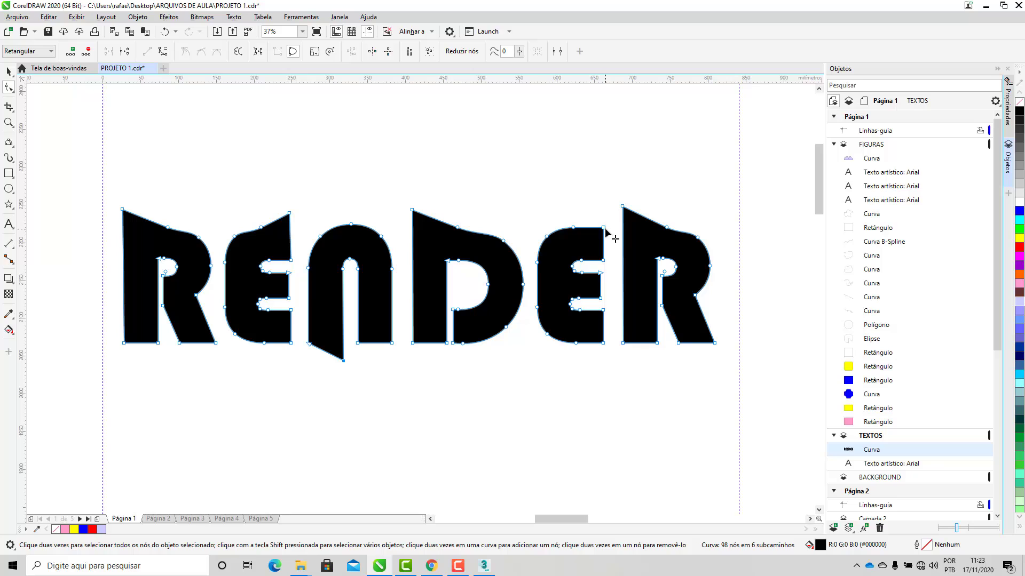
drag(604, 228, 603, 211)
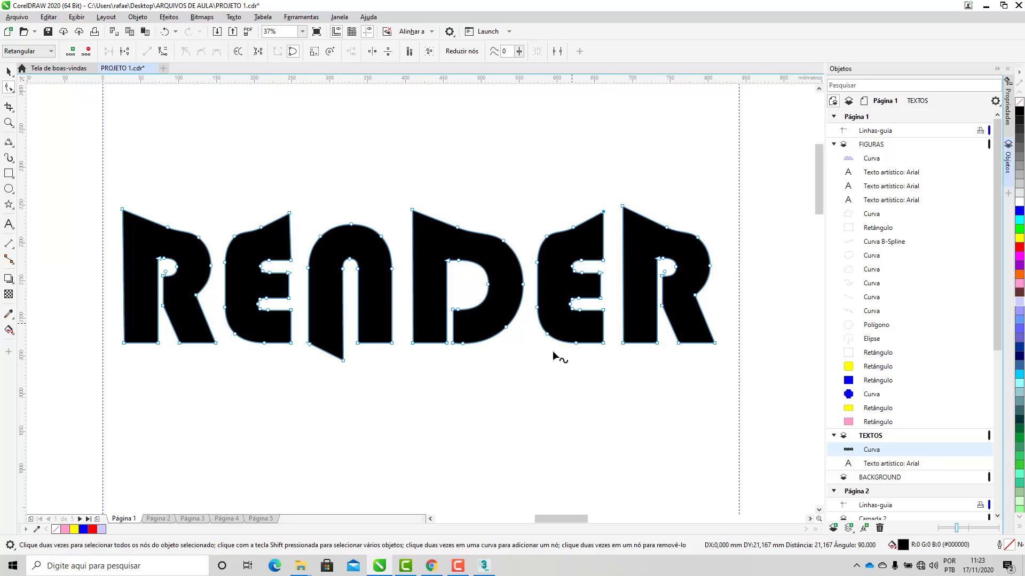
scroll(521, 376, down, 3)
key(space)
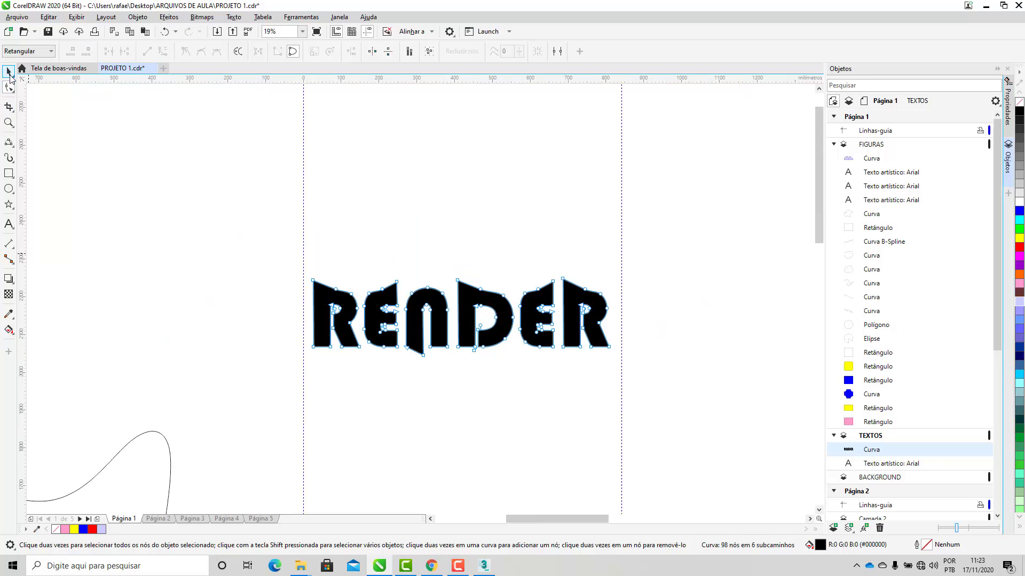
key(space)
click(465, 356)
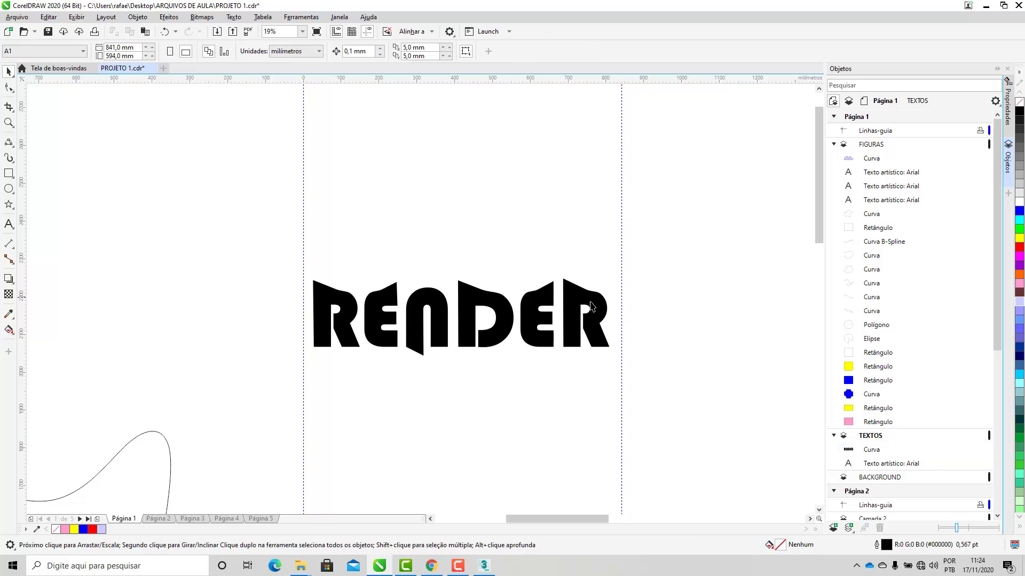
- Move the reshaped RENDER curve up and slightly right, keeping it between the two vertical guides
click(435, 344)
drag(463, 345, 467, 316)
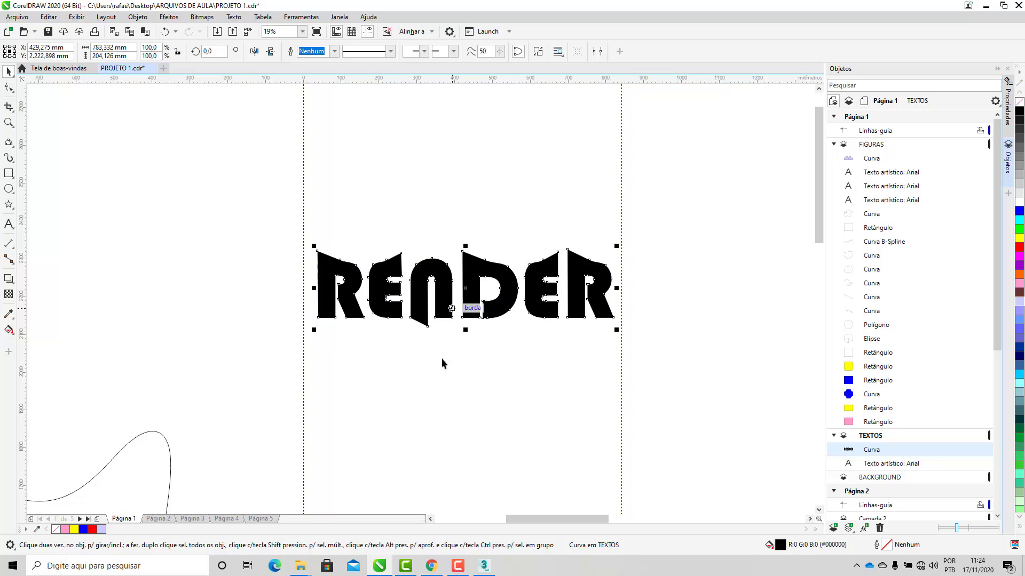
click(440, 382)
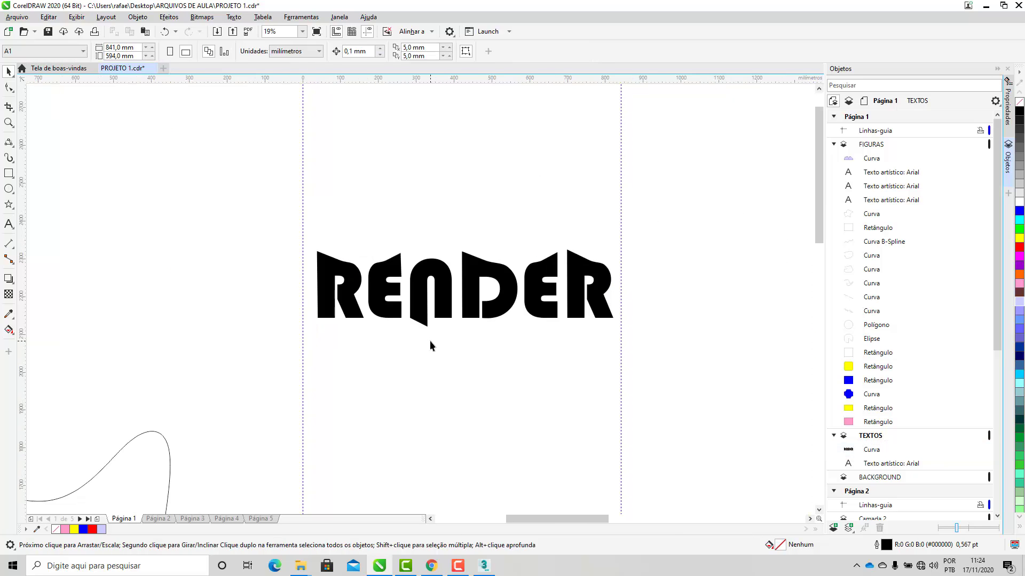
- Move the RENDER curve down about 262 mm and right about 20 mm, closer to the open angular curve below it
click(439, 307)
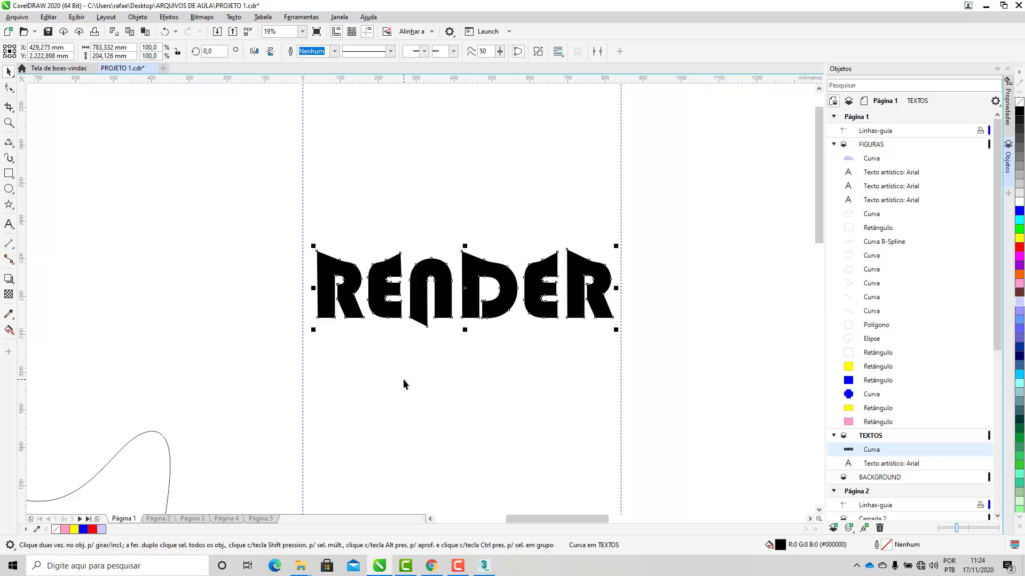
scroll(395, 369, down, 4)
scroll(427, 321, up, 2)
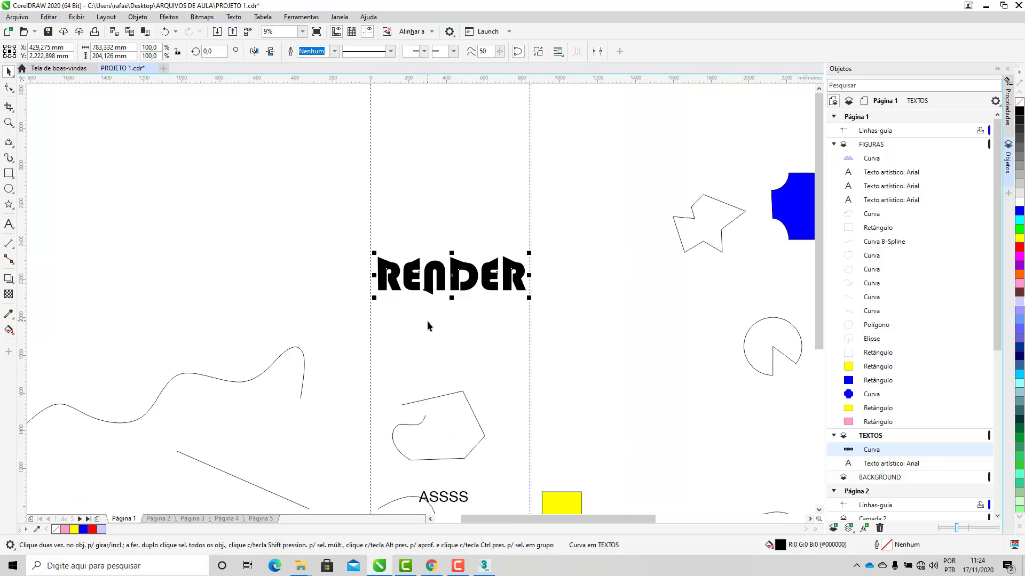
drag(427, 285, 432, 344)
scroll(434, 283, down, 2)
scroll(443, 373, up, 1)
scroll(443, 374, down, 1)
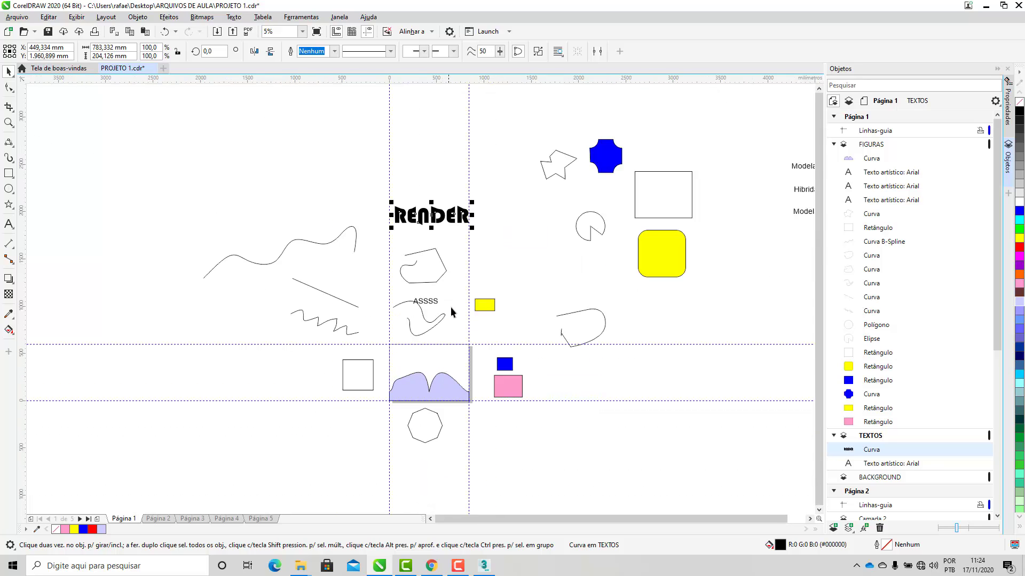
- Nudge the RENDER curve slightly down and left in two small moves so it fits between the two vertical guides
click(523, 231)
click(444, 222)
drag(443, 222, 440, 233)
click(459, 263)
scroll(455, 231, up, 2)
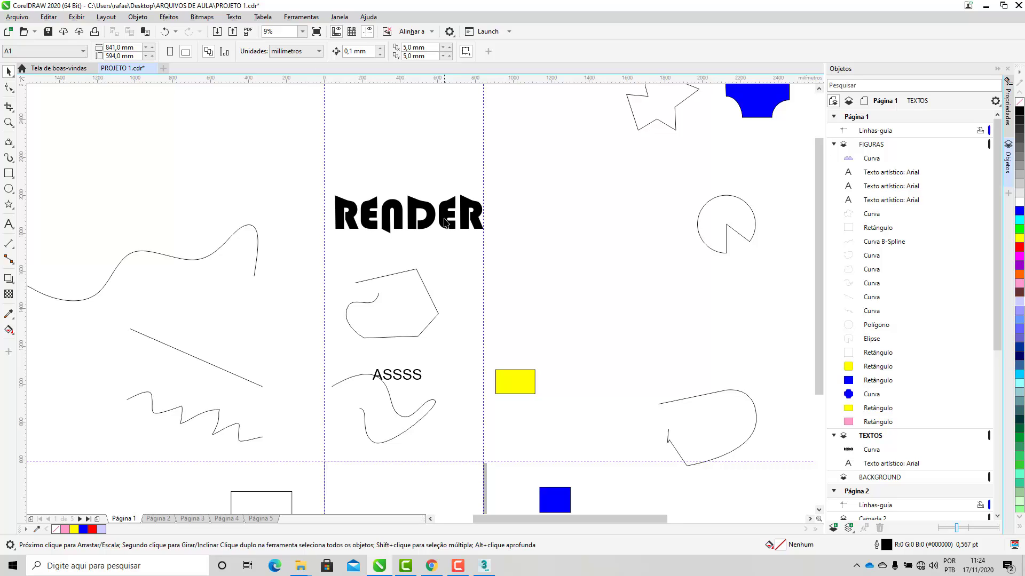
click(421, 229)
drag(422, 230, 420, 238)
click(455, 278)
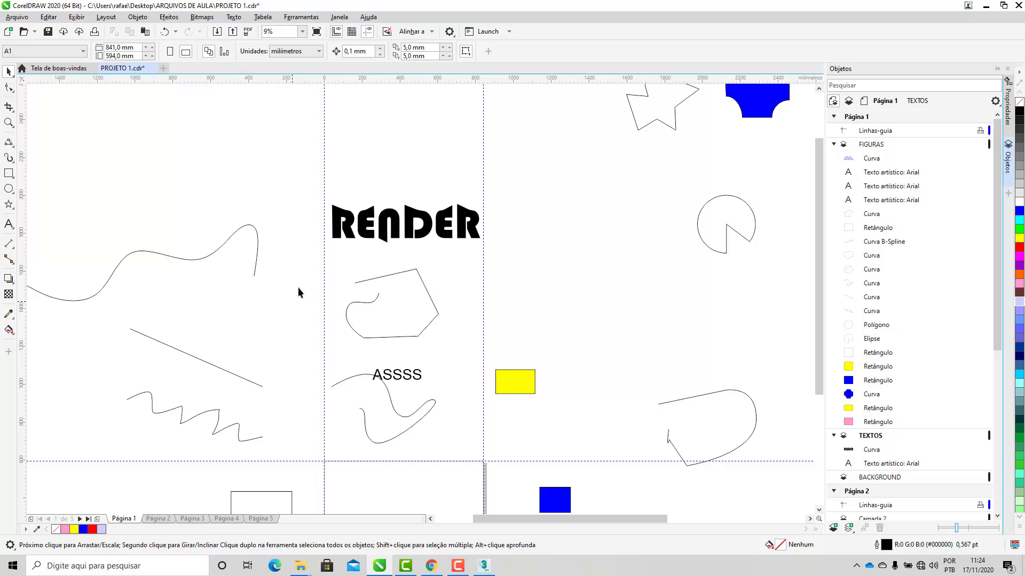
scroll(298, 287, down, 2)
scroll(322, 247, up, 2)
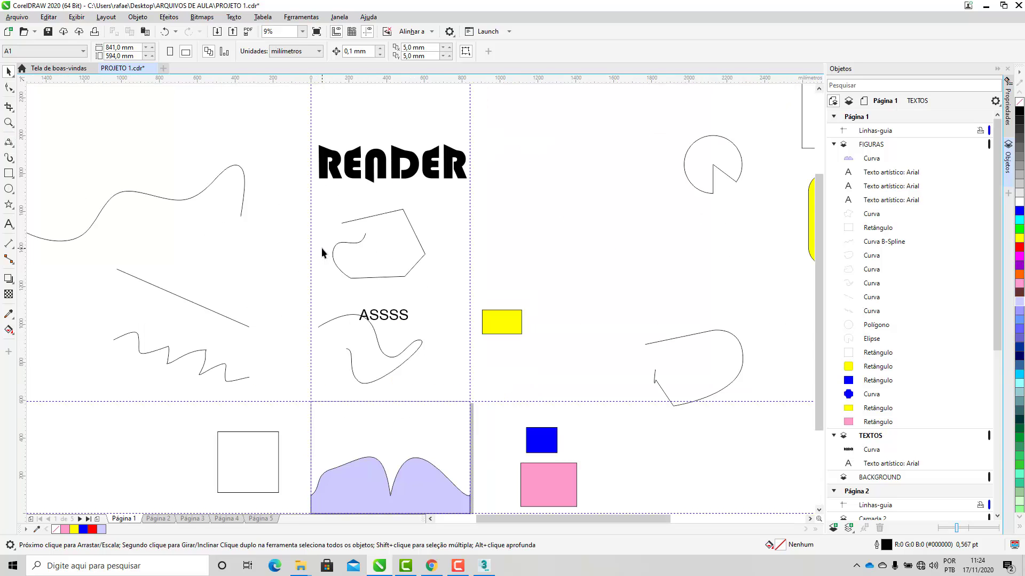
click(458, 565)
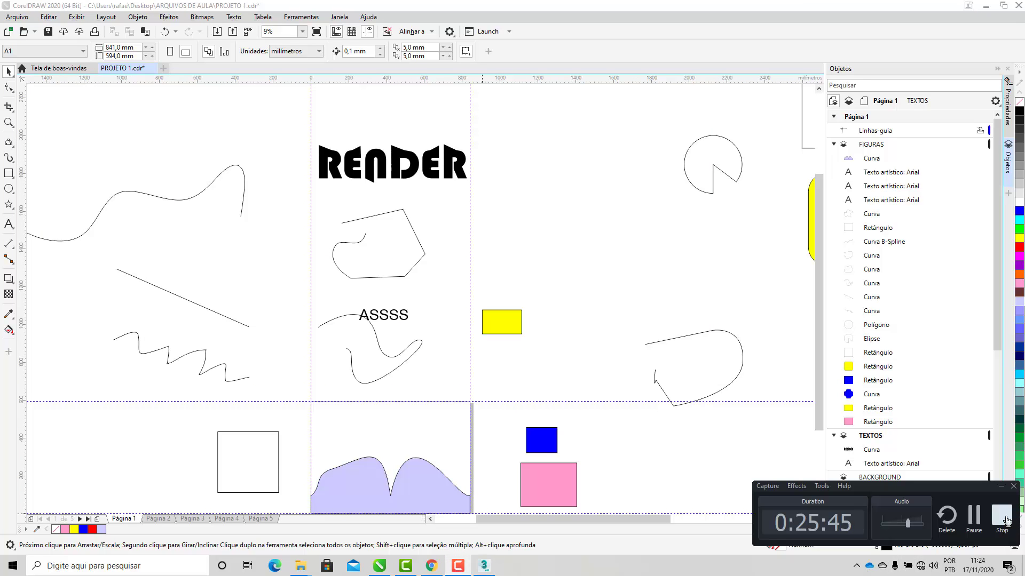